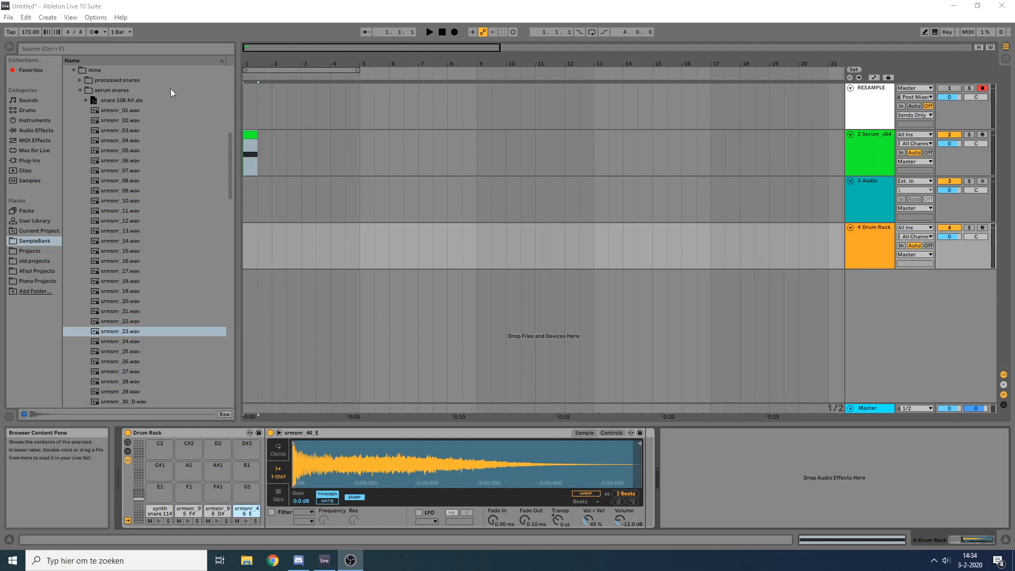
# Step: Look through the snare samples in the serum snares folder
pyautogui.scroll(-7, 132, 211)
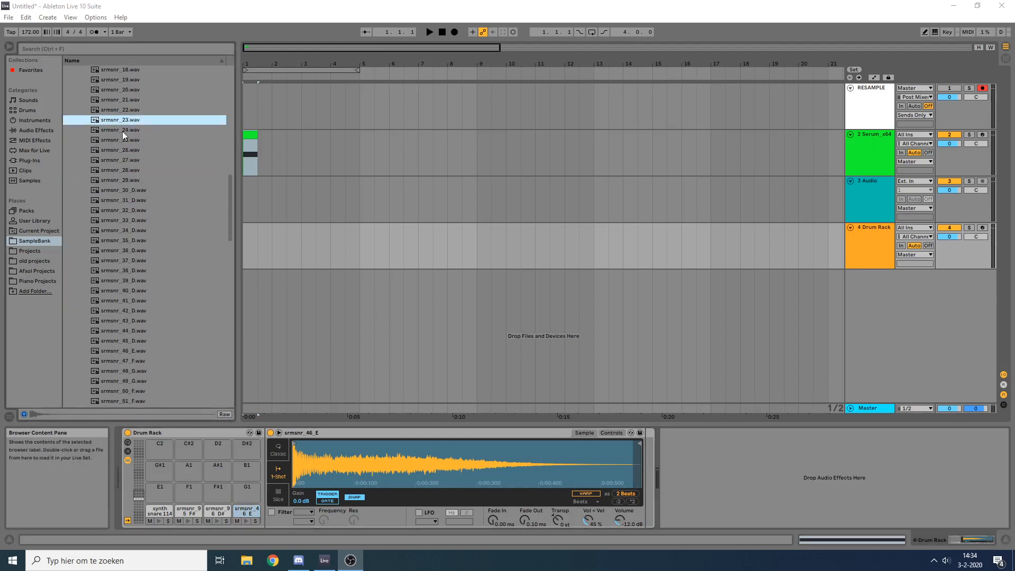
pyautogui.scroll(-14, 226, 220)
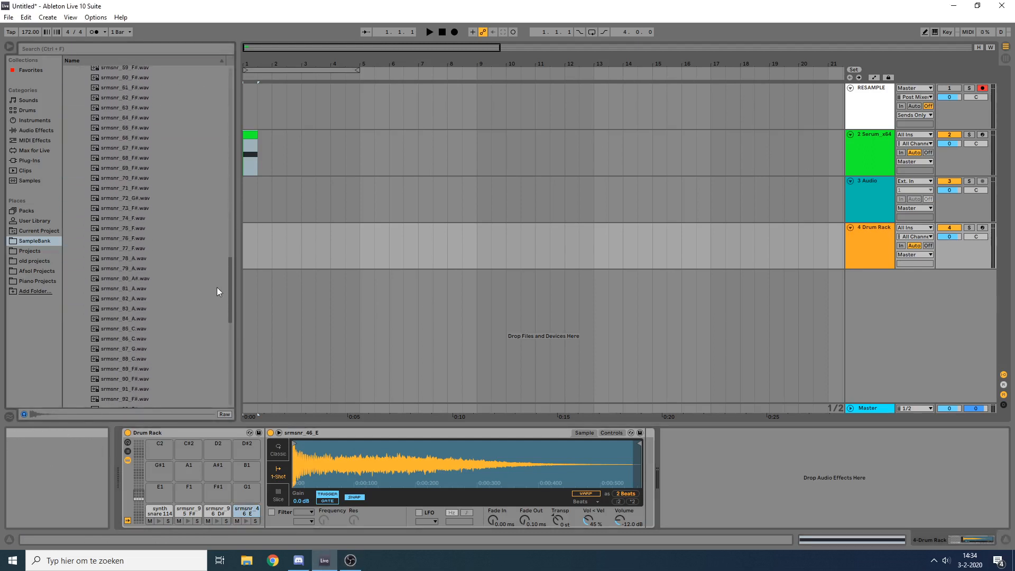
pyautogui.scroll(-9, 216, 291)
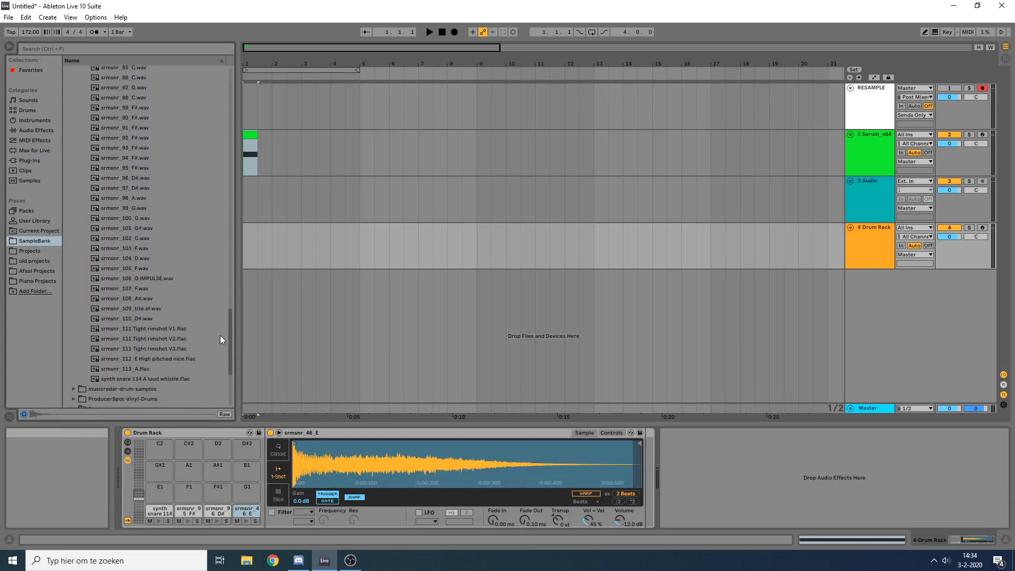
pyautogui.moveTo(220, 335)
pyautogui.mouseDown()
pyautogui.moveTo(214, 243)
pyautogui.moveTo(230, 163)
pyautogui.moveTo(221, 347)
pyautogui.mouseUp()
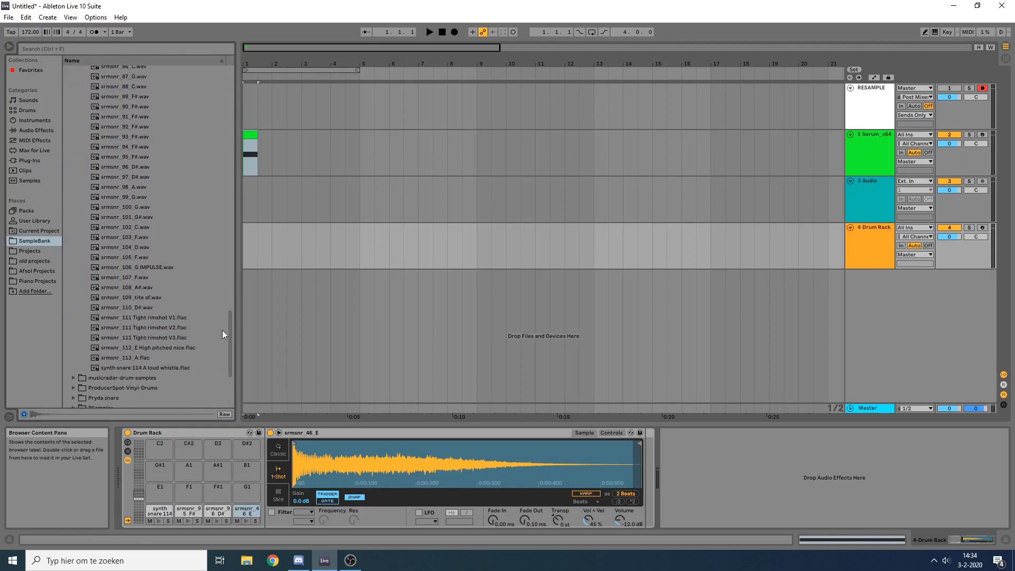
pyautogui.moveTo(256, 54); pyautogui.dragTo(276, 82)
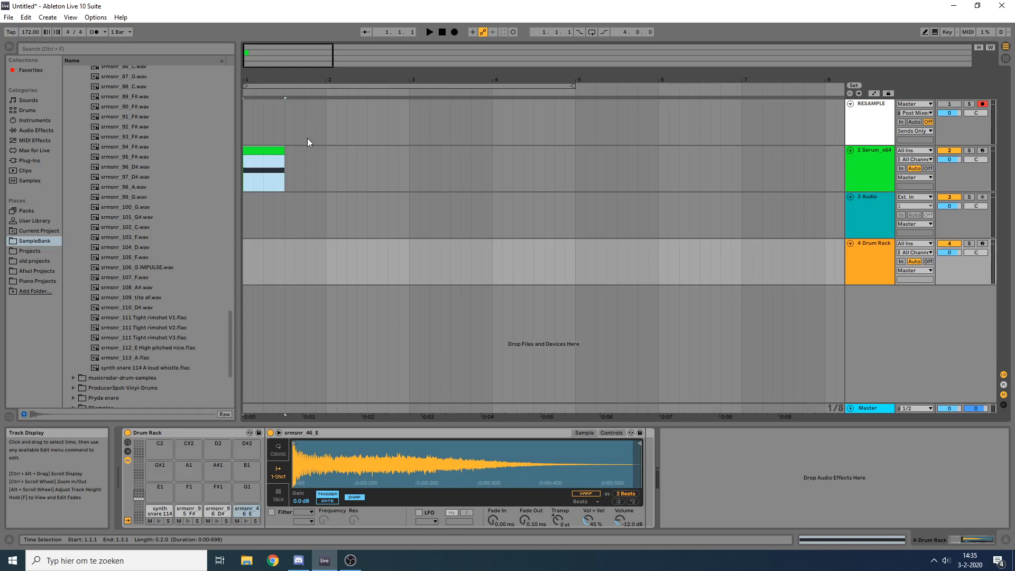
pyautogui.click(862, 158)
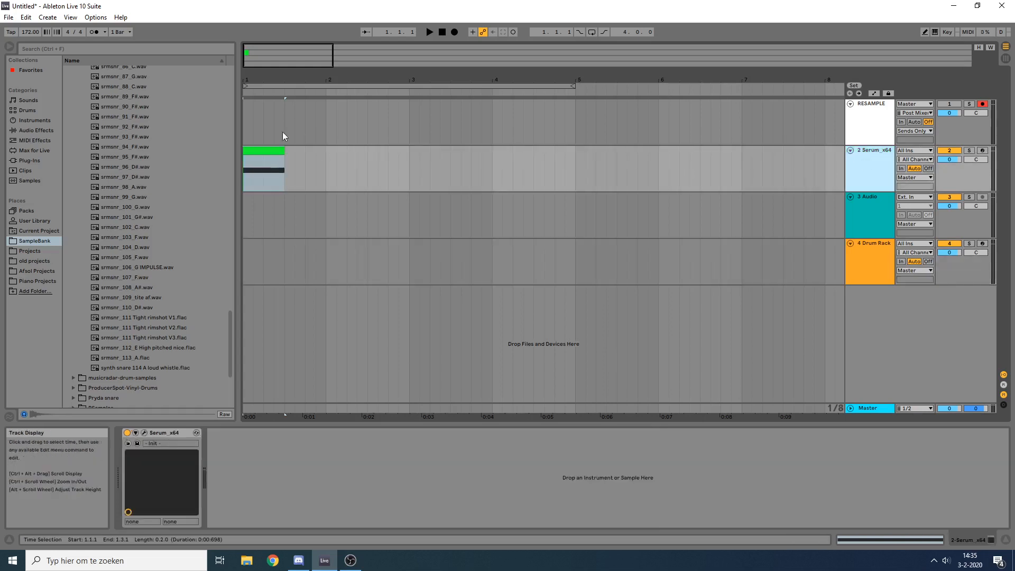
pyautogui.click(267, 153)
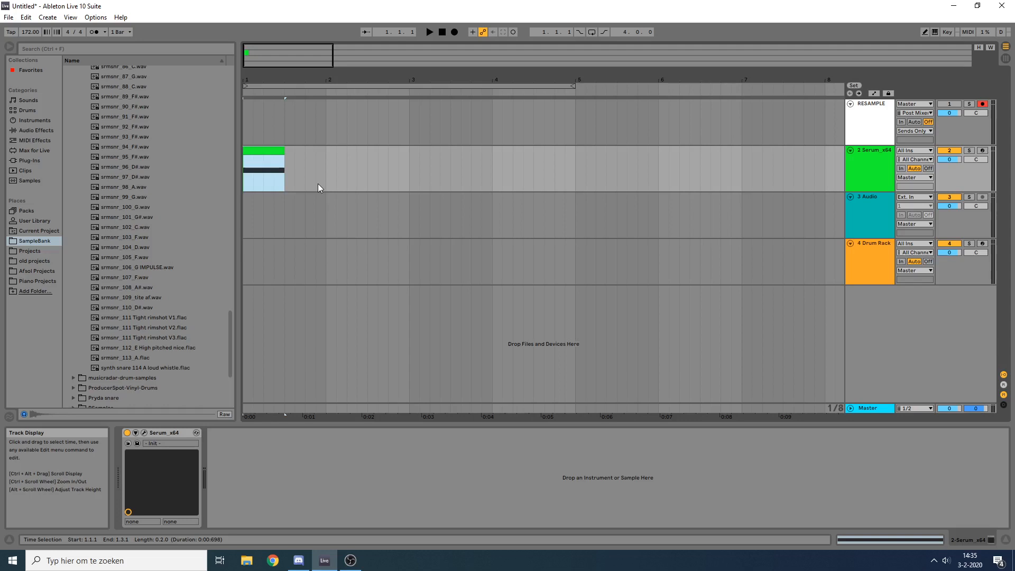
pyautogui.click(866, 155)
pyautogui.click(267, 150)
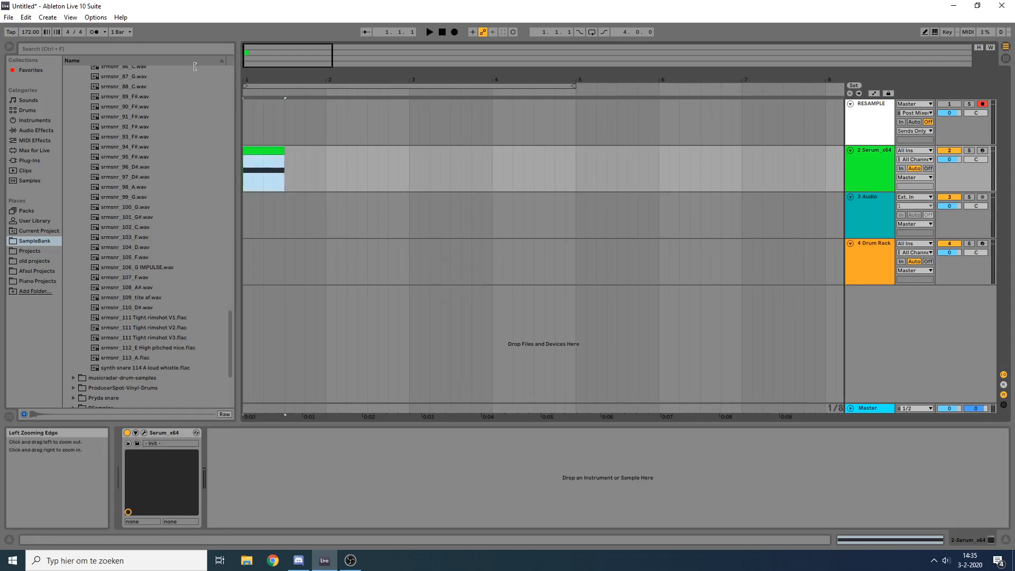
pyautogui.moveTo(288, 80); pyautogui.dragTo(335, 113)
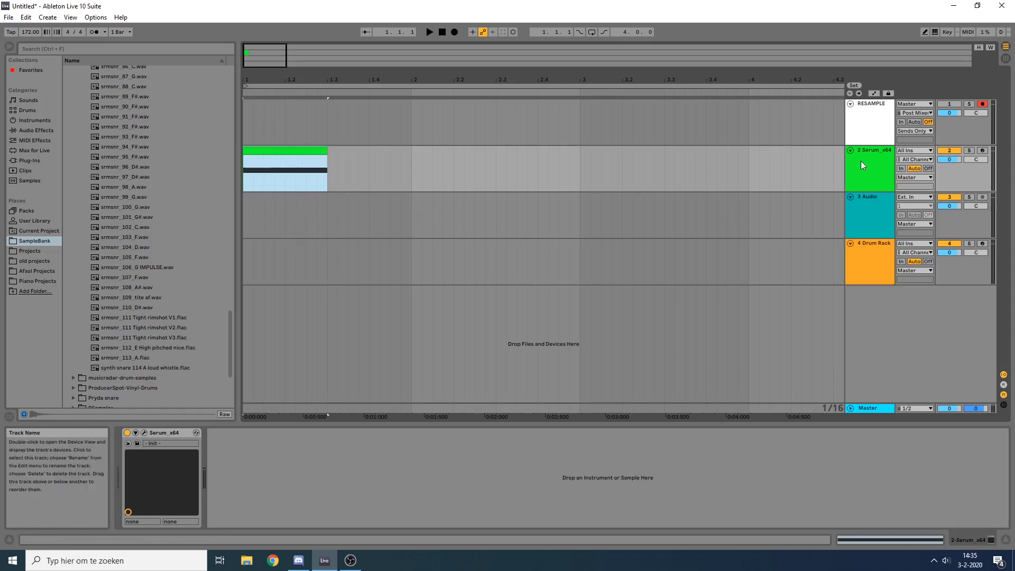
pyautogui.click(883, 163)
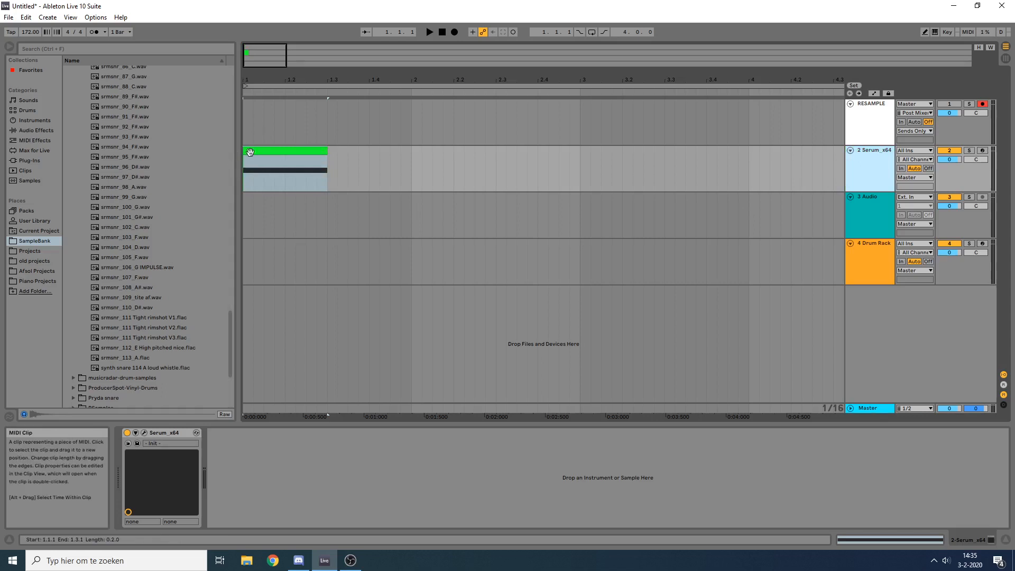
pyautogui.click(250, 152)
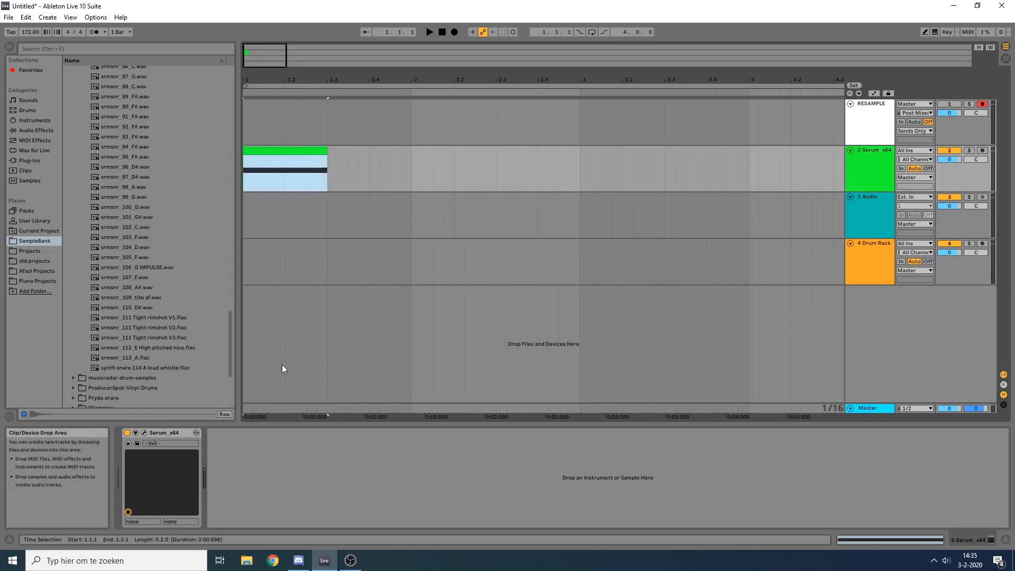
pyautogui.click(883, 153)
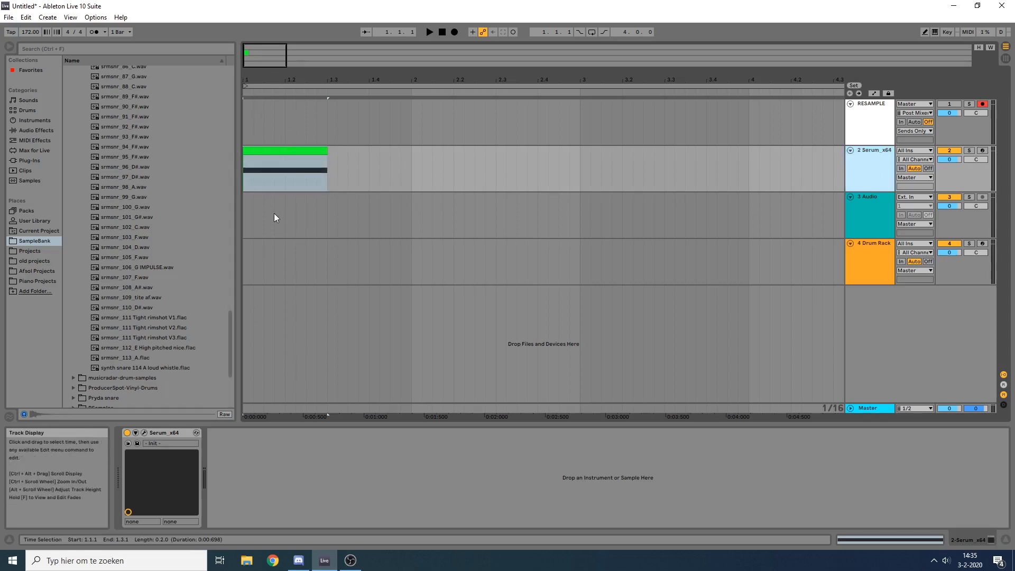
pyautogui.click(322, 163)
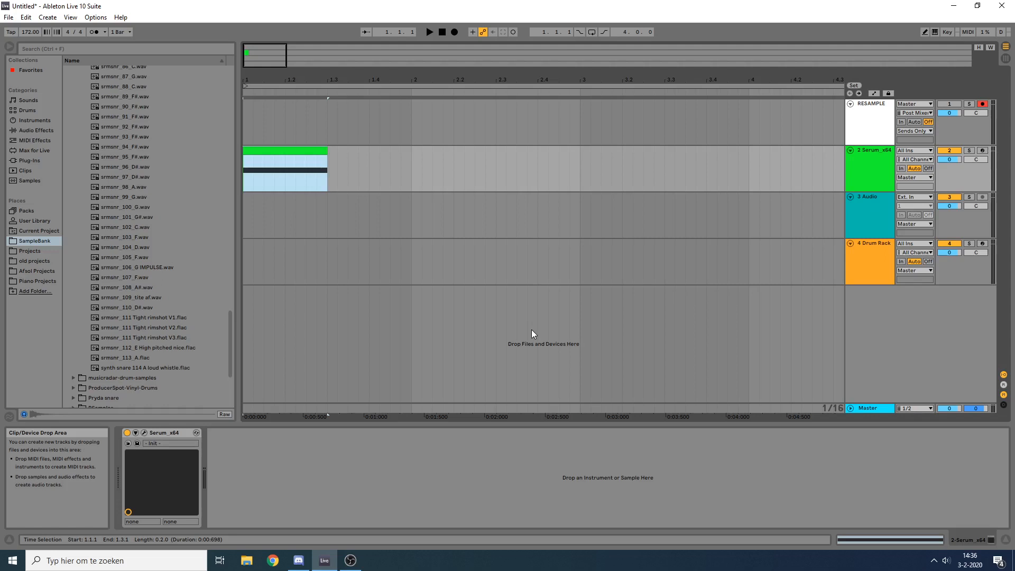
pyautogui.scroll(3, 157, 327)
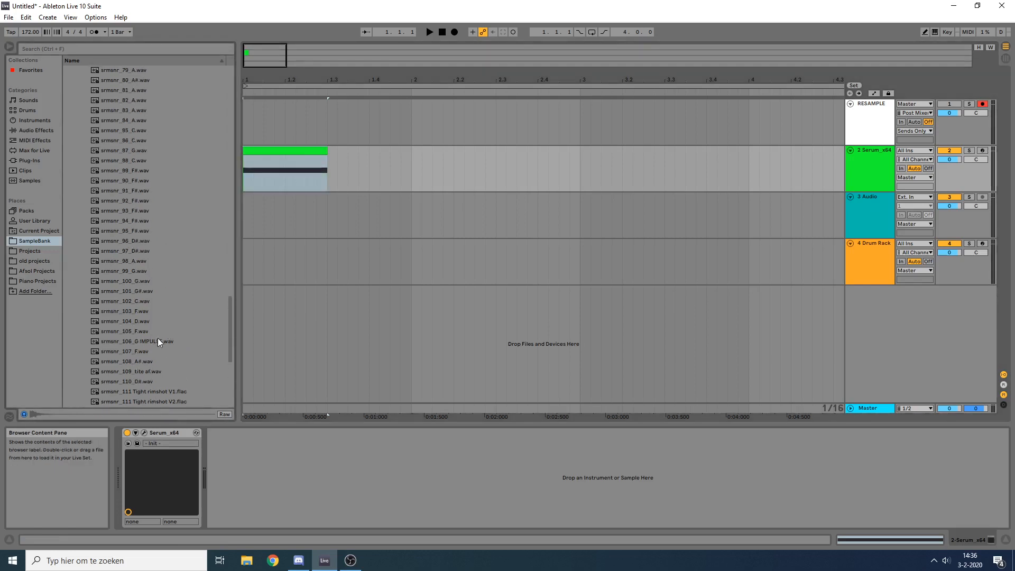
pyautogui.scroll(-3, 159, 317)
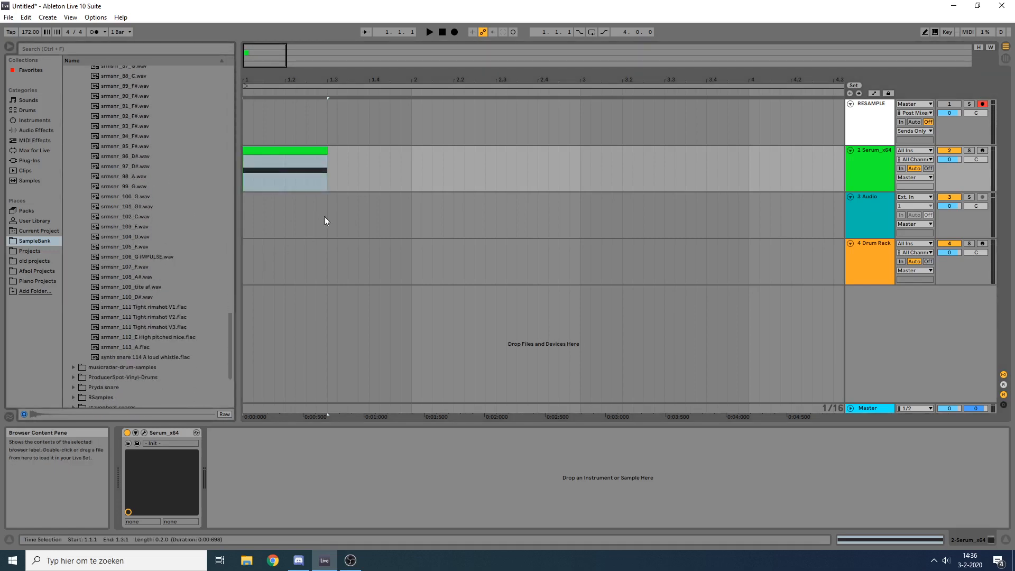
pyautogui.click(301, 146)
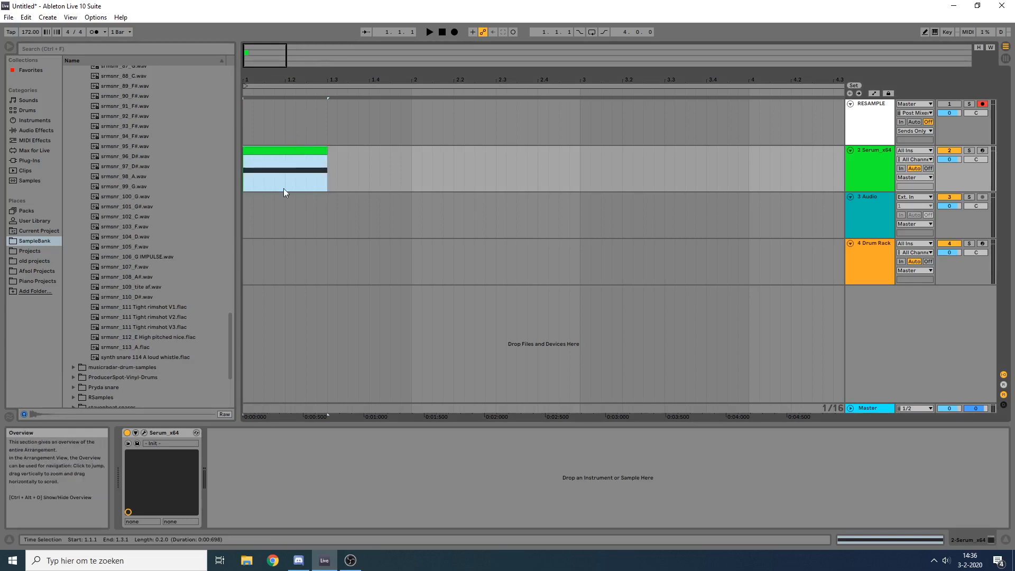
pyautogui.moveTo(284, 173); pyautogui.dragTo(334, 172)
pyautogui.click(364, 153)
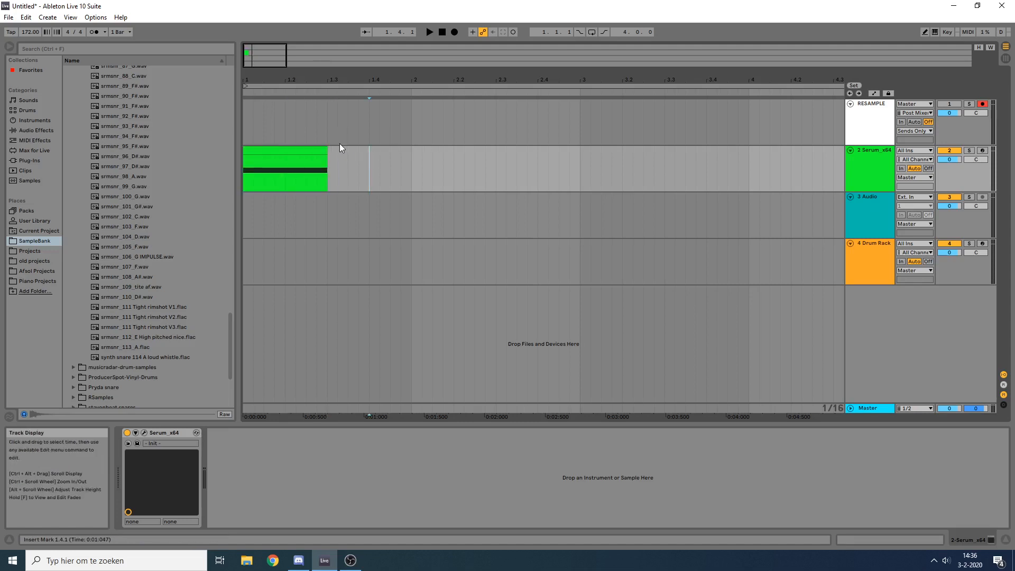
pyautogui.click(286, 175)
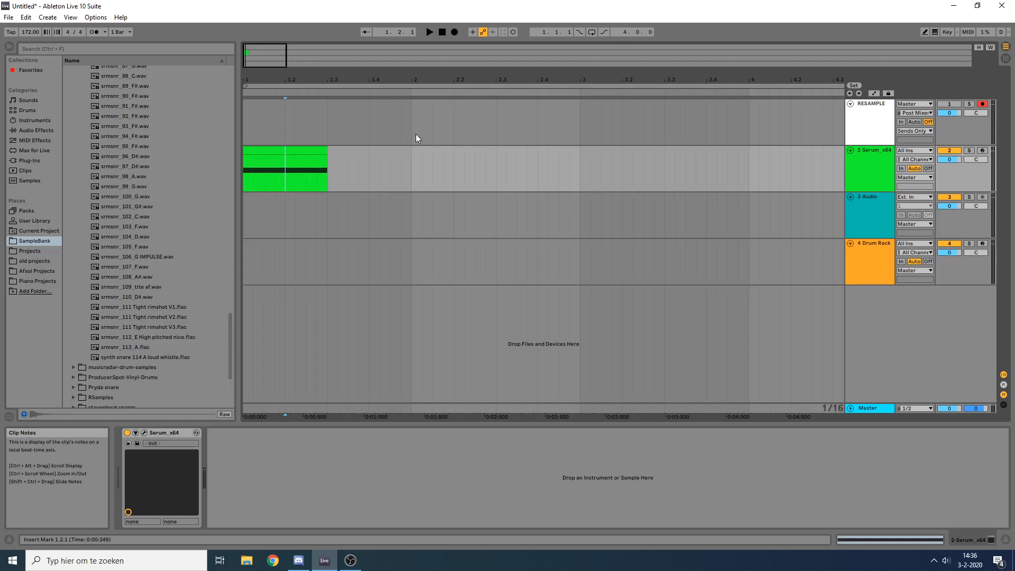
pyautogui.click(285, 151)
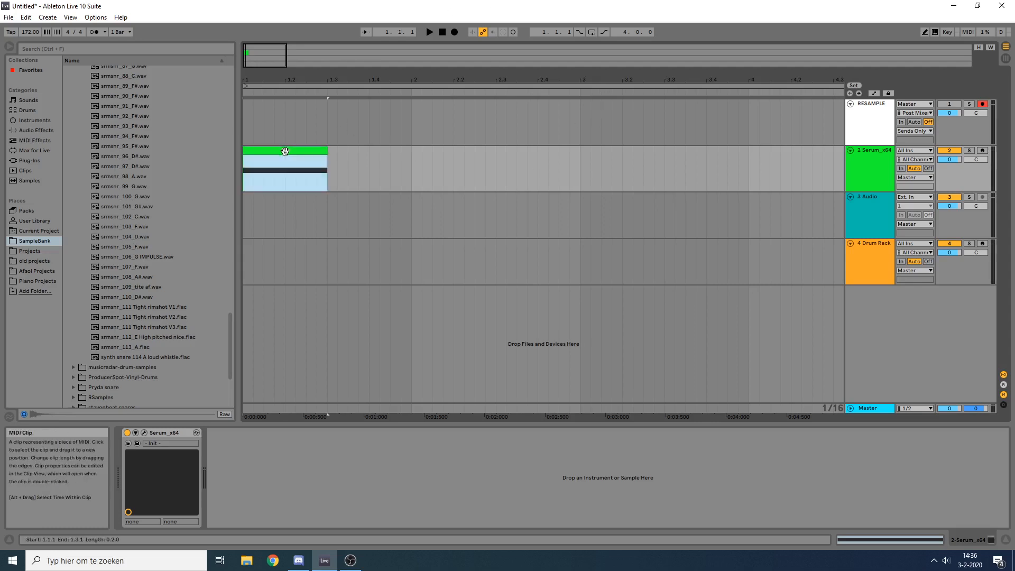
# Step: Show the Drum Rack track's devices and audition its loaded snare pads, including srmsnr_95_F#, synth snare 114 A loud whistle and srmsnr_46_E
pyautogui.click(871, 265)
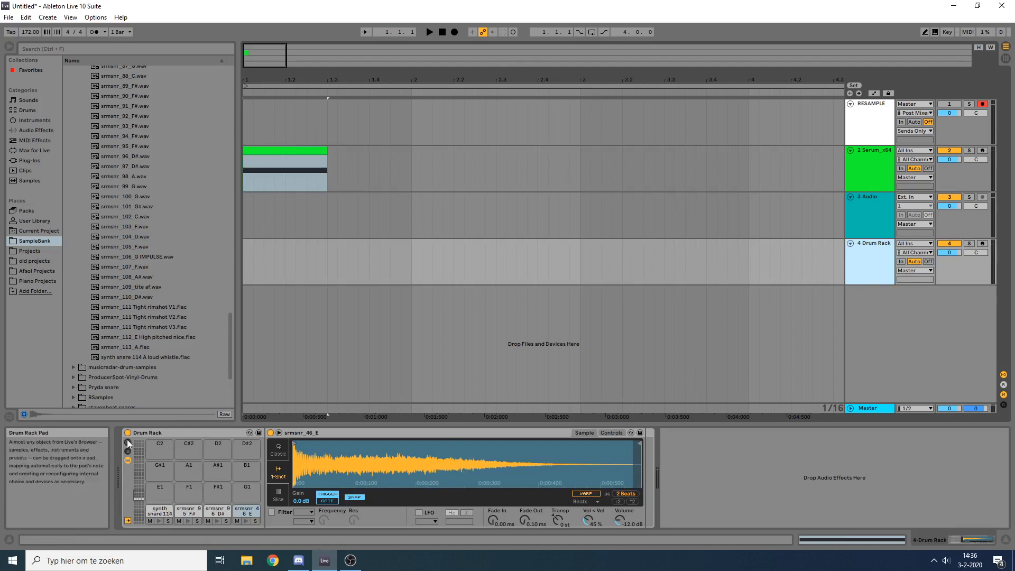
pyautogui.click(215, 522)
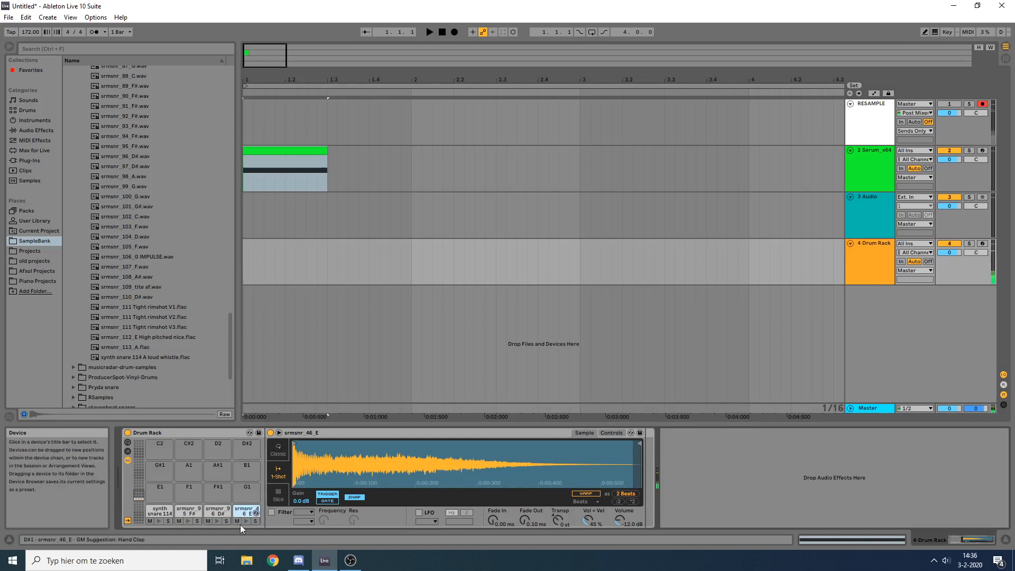
pyautogui.click(185, 521)
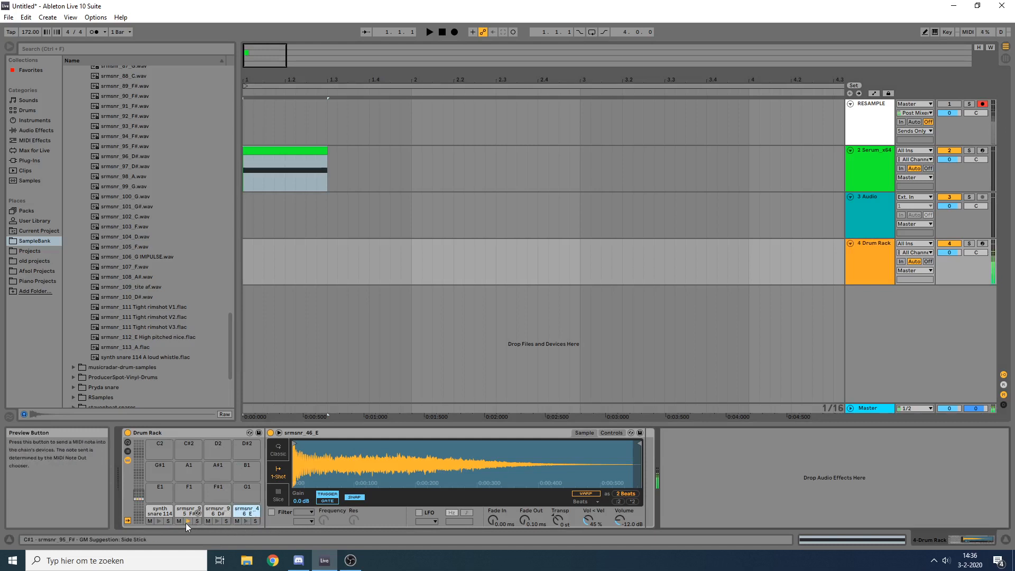
pyautogui.click(188, 511)
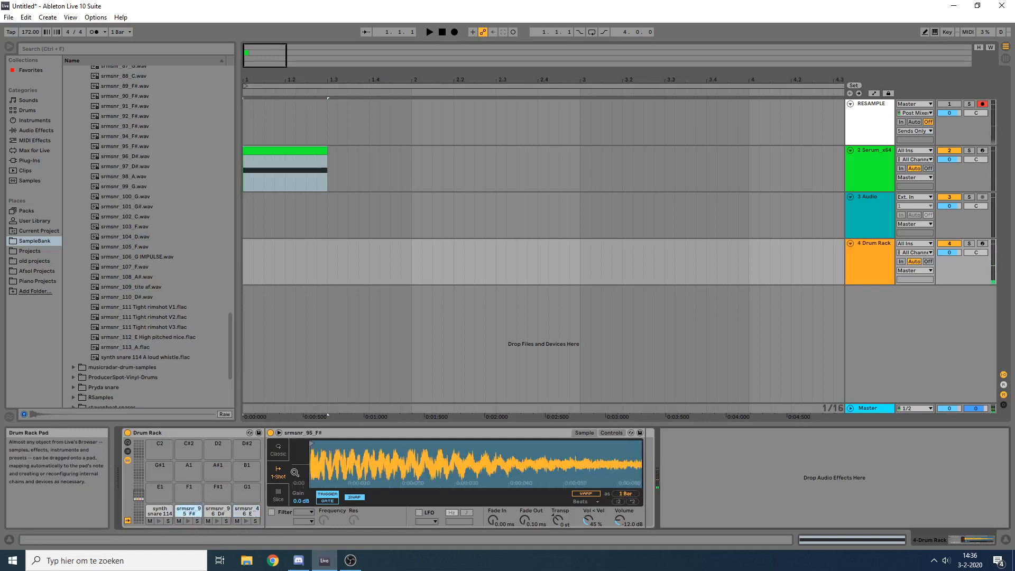
pyautogui.click(188, 522)
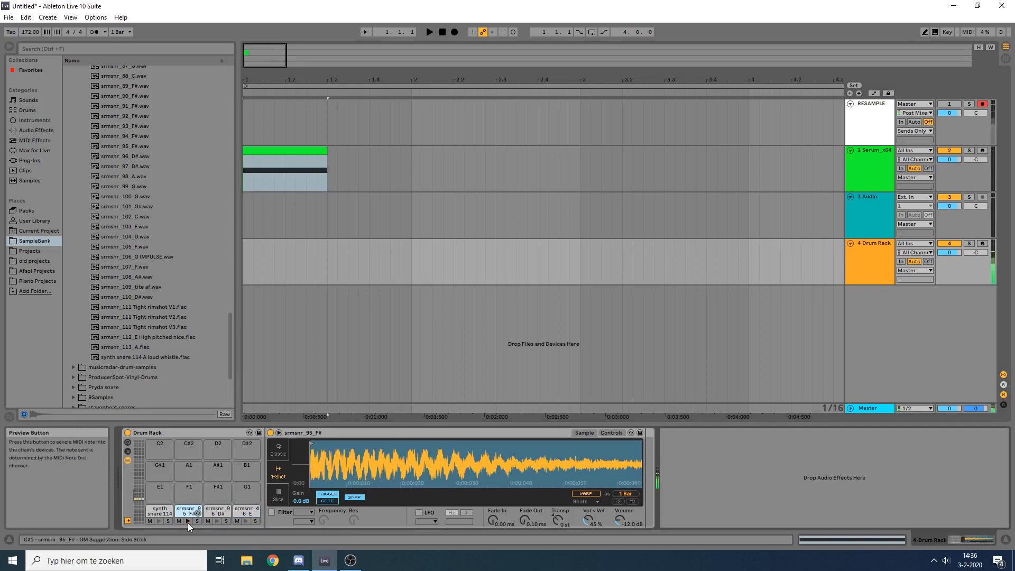
pyautogui.click(152, 521)
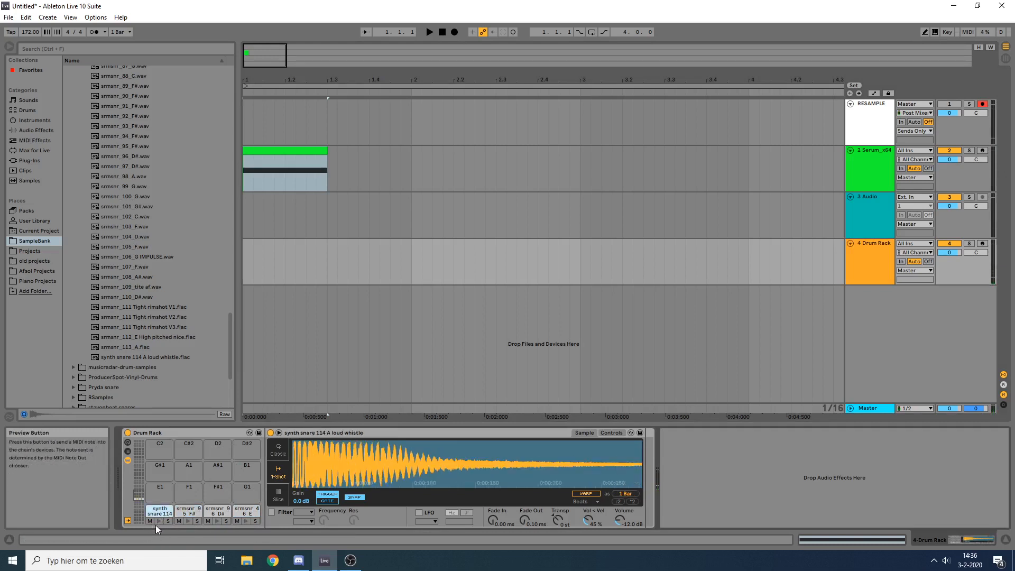
pyautogui.click(157, 522)
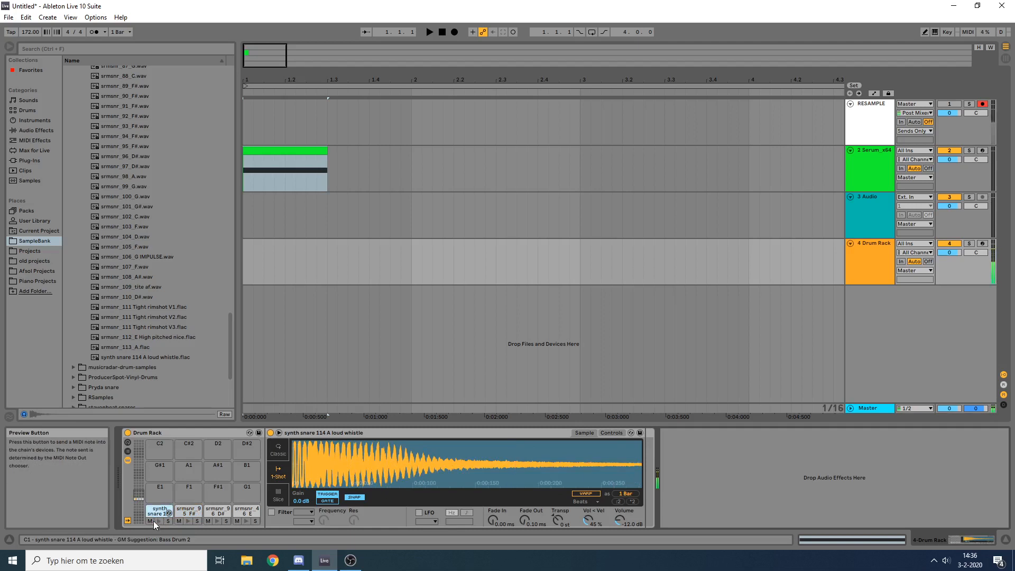
pyautogui.click(247, 522)
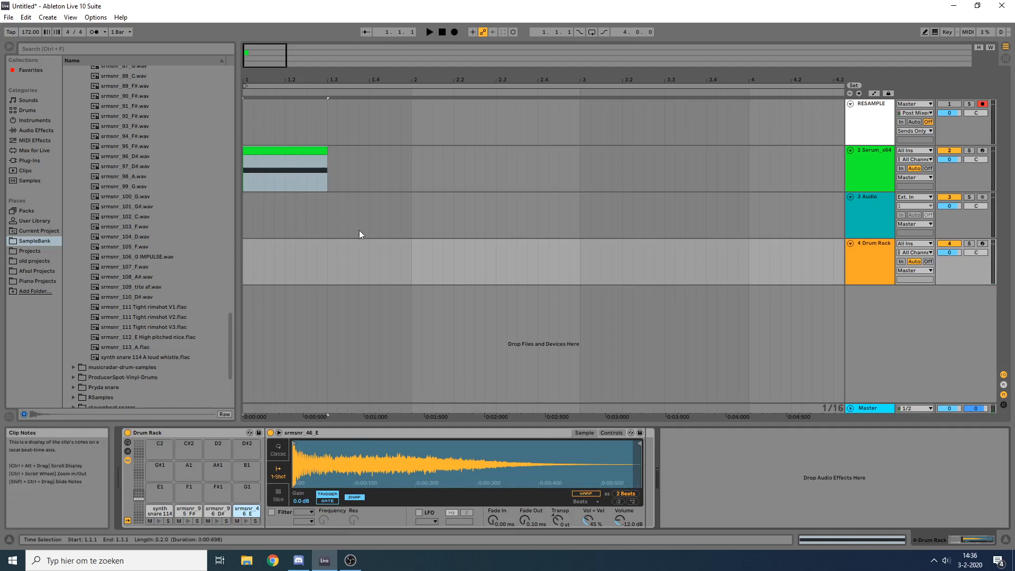
# Step: Open the Serum plug-in window on the 2 Serum_x64 track
pyautogui.click(378, 174)
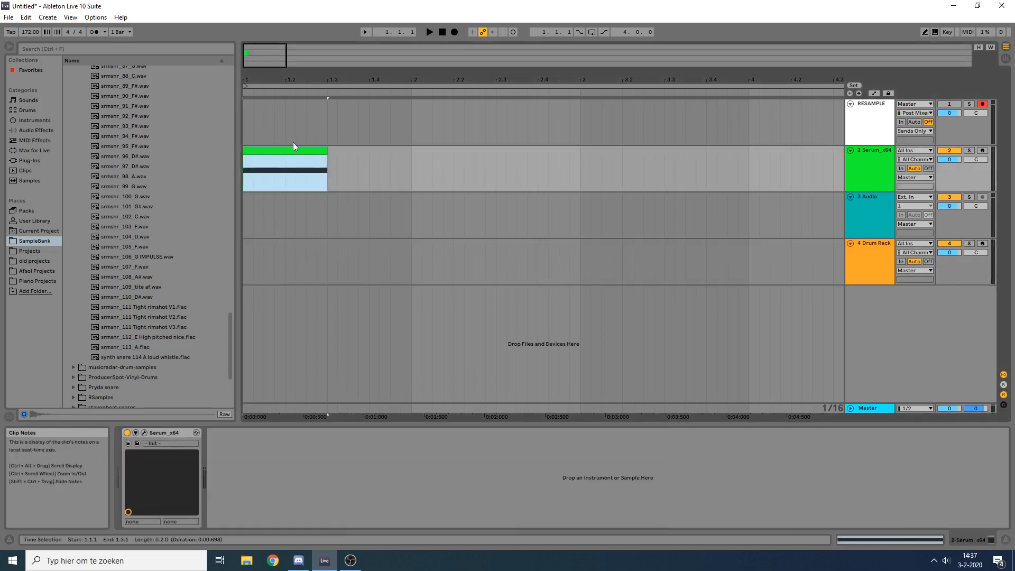
pyautogui.click(867, 171)
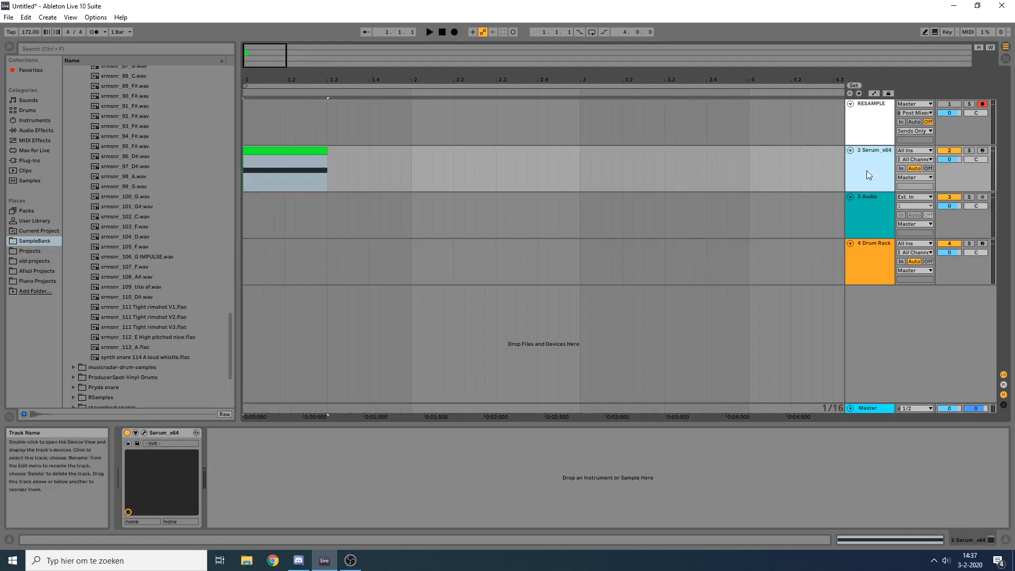
pyautogui.click(145, 432)
pyautogui.moveTo(292, 157); pyautogui.dragTo(462, 123)
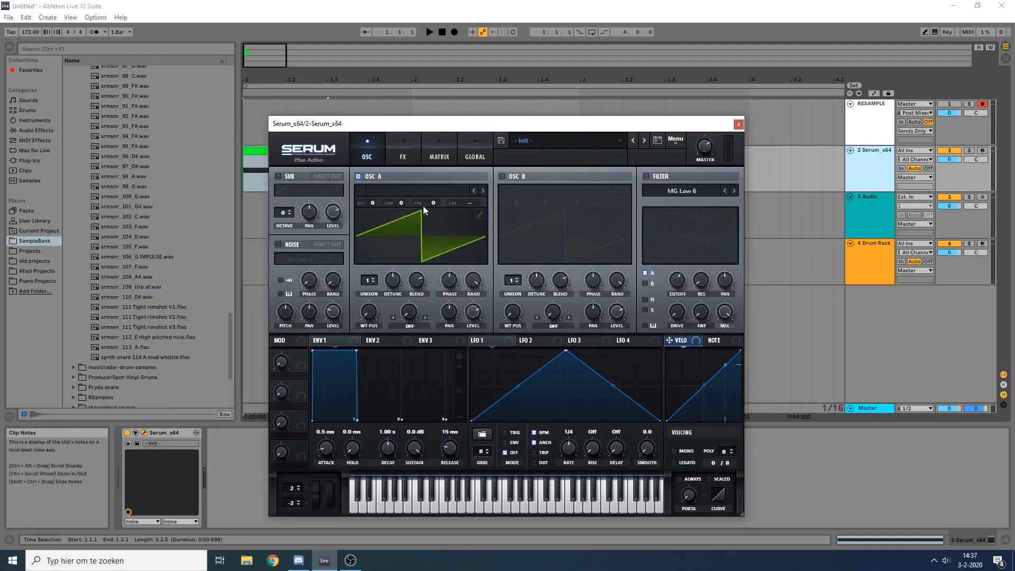
# Step: Change oscillator A's wavetable to a sine wave in its table editor, keeping only the first harmonic
pyautogui.click(479, 214)
pyautogui.click(308, 151)
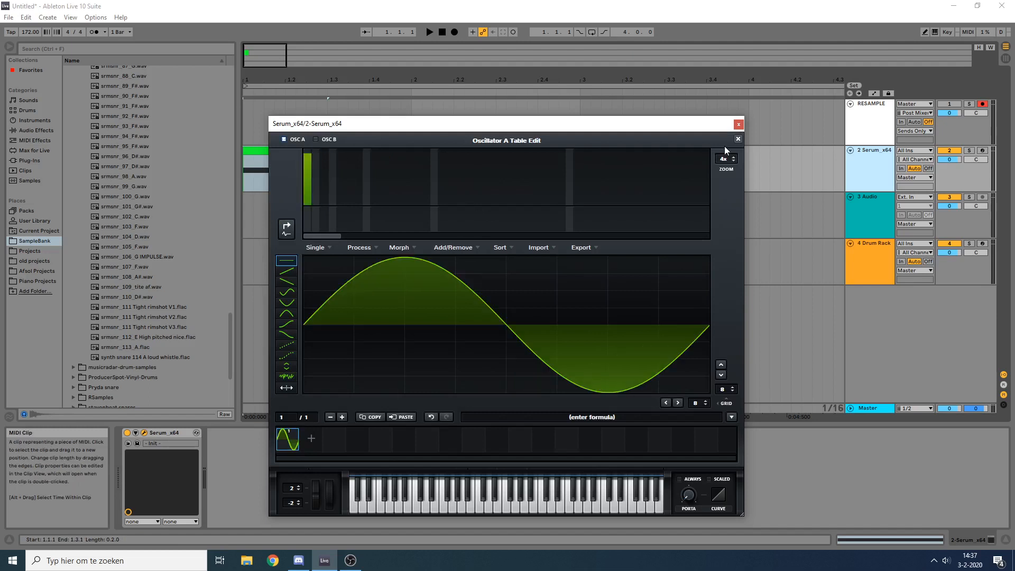
pyautogui.click(738, 139)
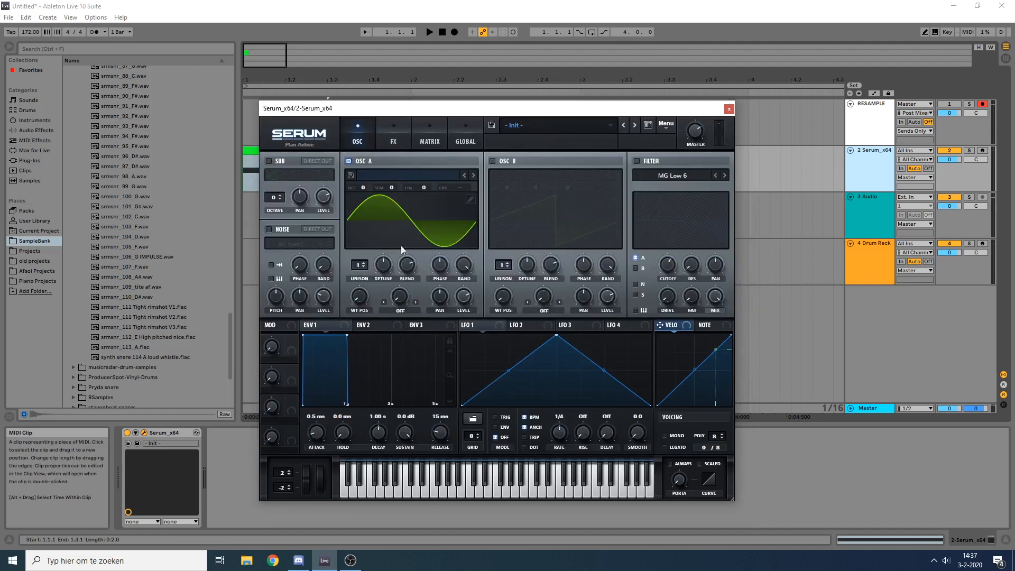
# Step: Enable oscillator B with a sine wavetable made from only the first harmonic, and switch oscillator A off
pyautogui.click(492, 161)
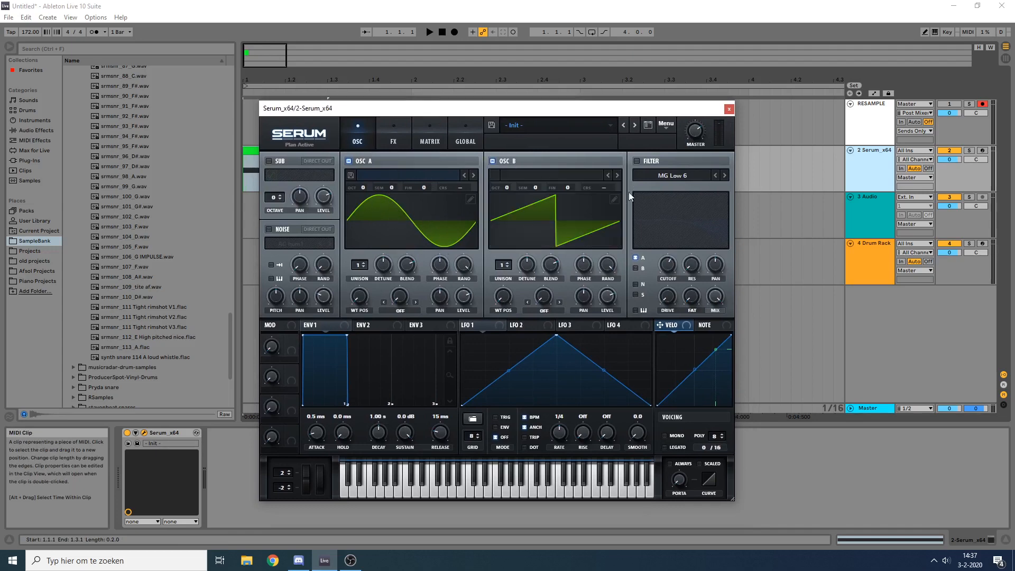
pyautogui.click(616, 198)
pyautogui.click(295, 147)
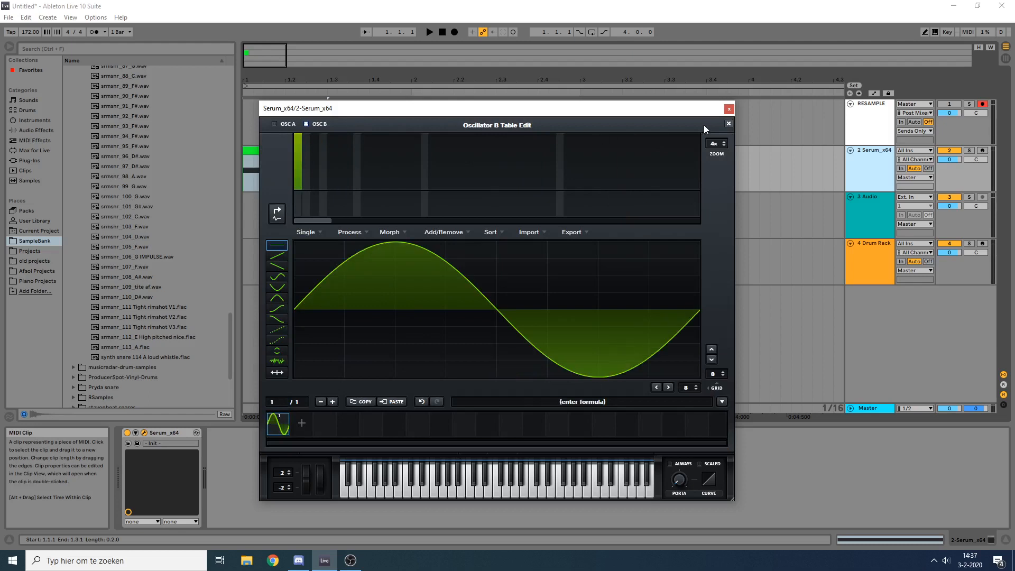
pyautogui.click(728, 124)
pyautogui.click(348, 161)
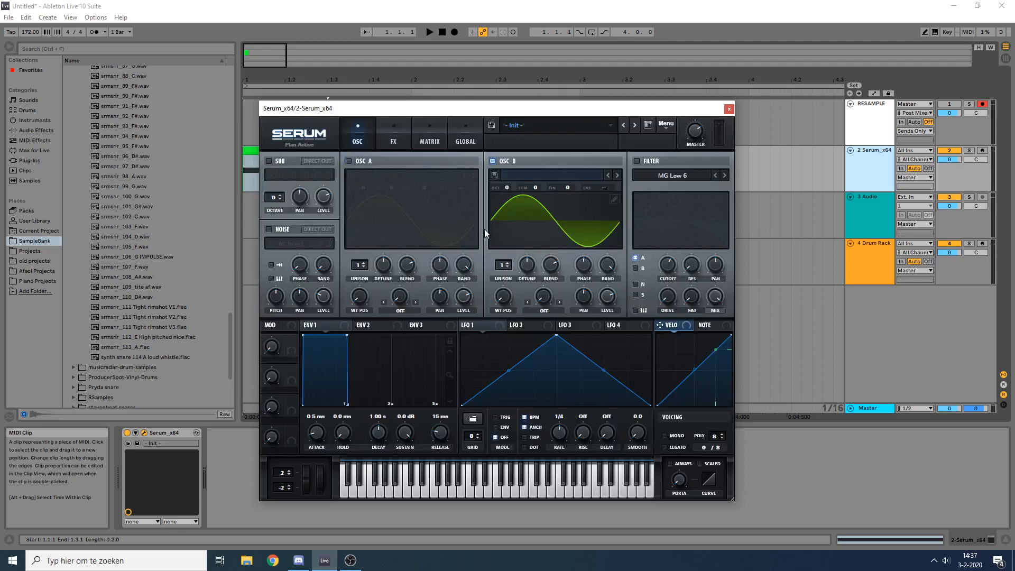
# Step: Switch LFO 1 to envelope mode and audition the Serum track's MIDI clip with only oscillator B sounding
pyautogui.click(500, 429)
pyautogui.moveTo(347, 112); pyautogui.dragTo(415, 108)
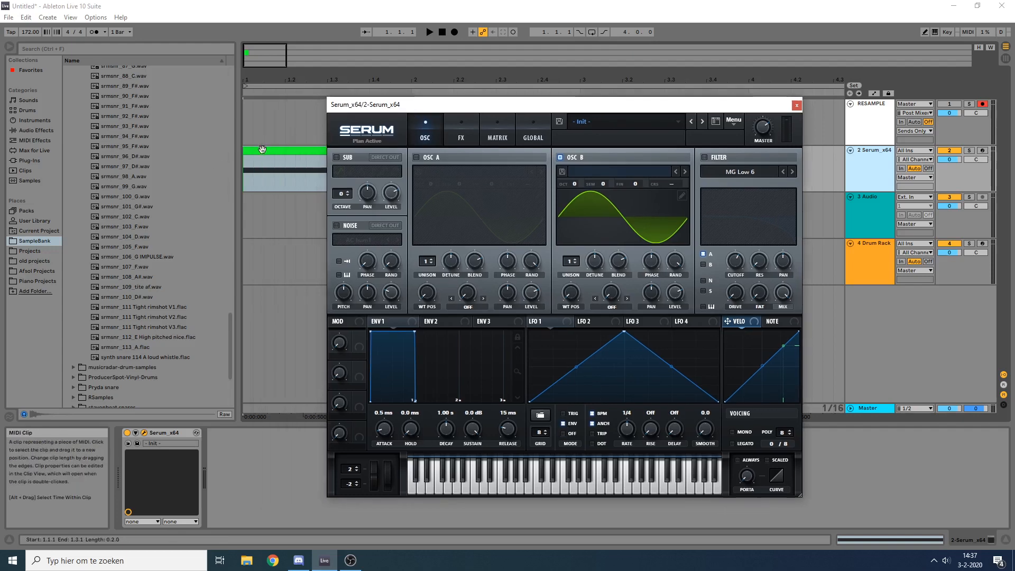
pyautogui.click(262, 149)
pyautogui.press('space')
pyautogui.press('space')
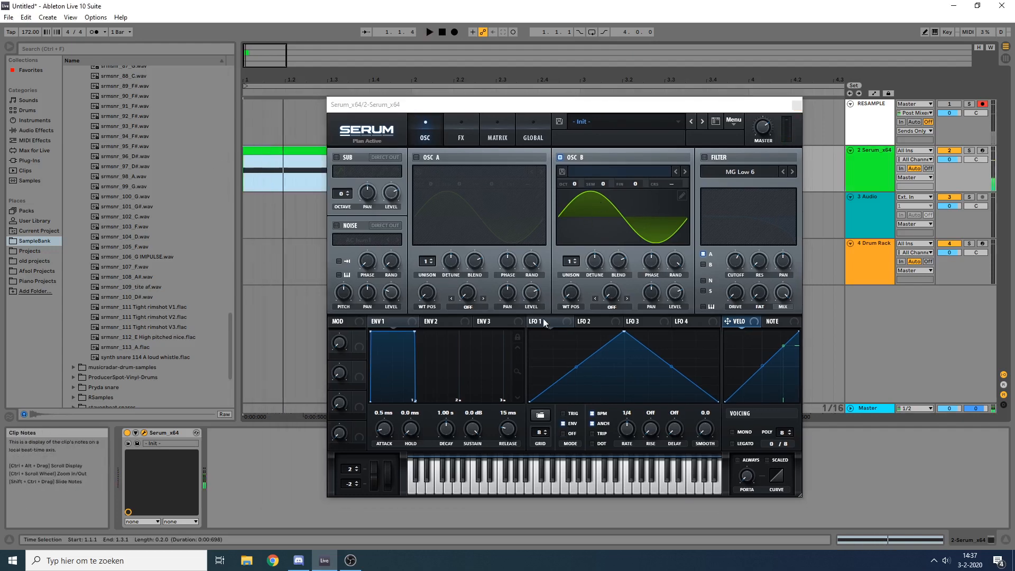
# Step: Move LFO 1's peak to the start of its graph and set envelope 1's attack to 0.0 ms, auditioning the clip
pyautogui.moveTo(624, 332); pyautogui.dragTo(530, 331)
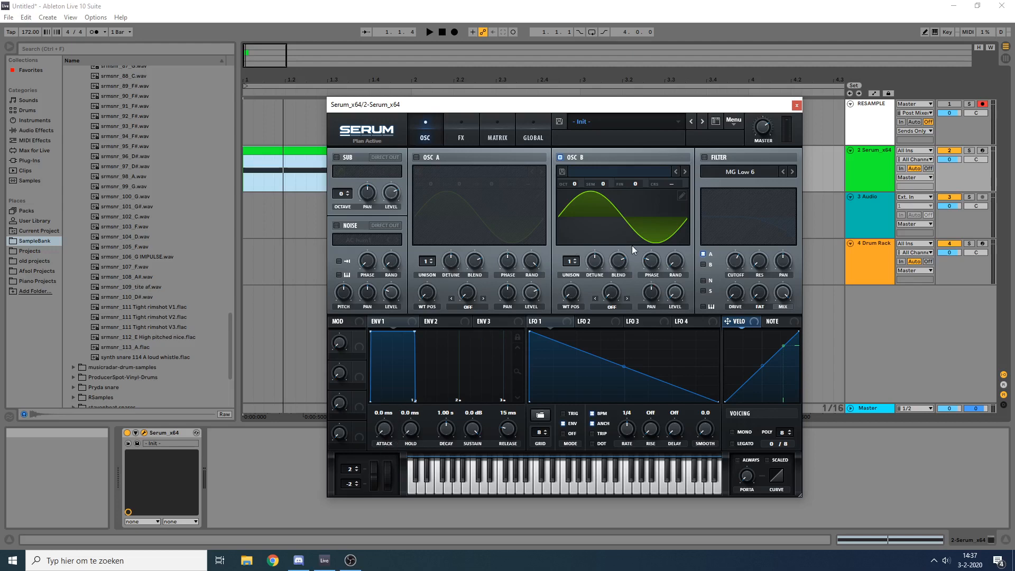
pyautogui.click(296, 150)
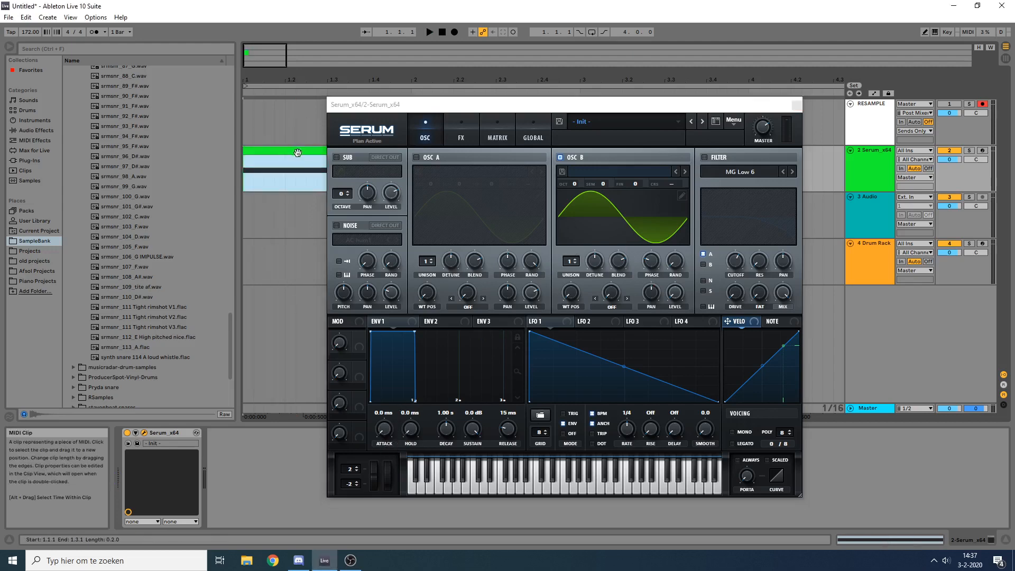
pyautogui.press('space')
pyautogui.click(679, 301)
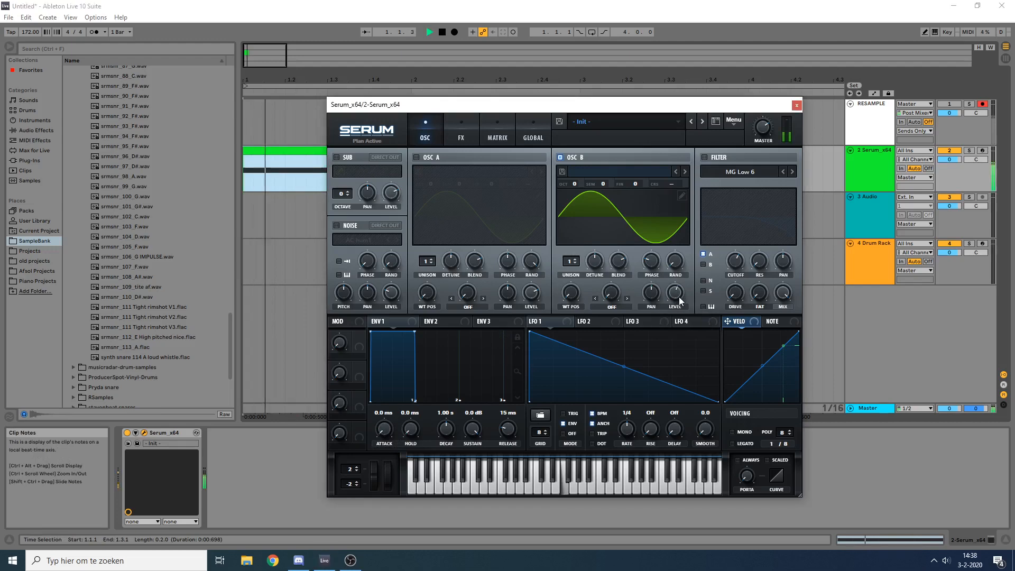
pyautogui.press('space')
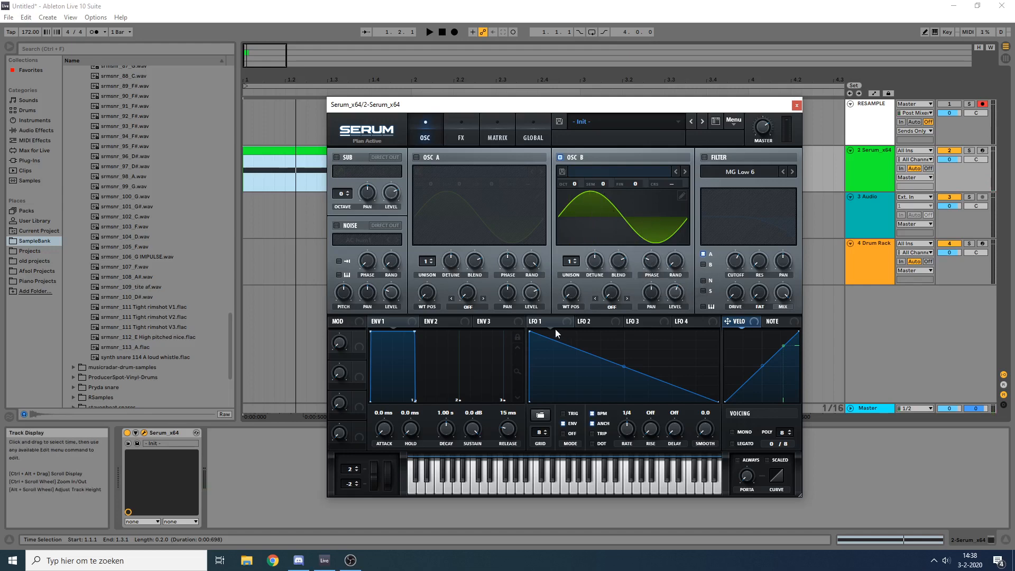
# Step: Shorten LFO 1 into a steep exponential decay and assign it to oscillator B's level
pyautogui.doubleClick(584, 383)
pyautogui.moveTo(583, 383); pyautogui.dragTo(579, 425)
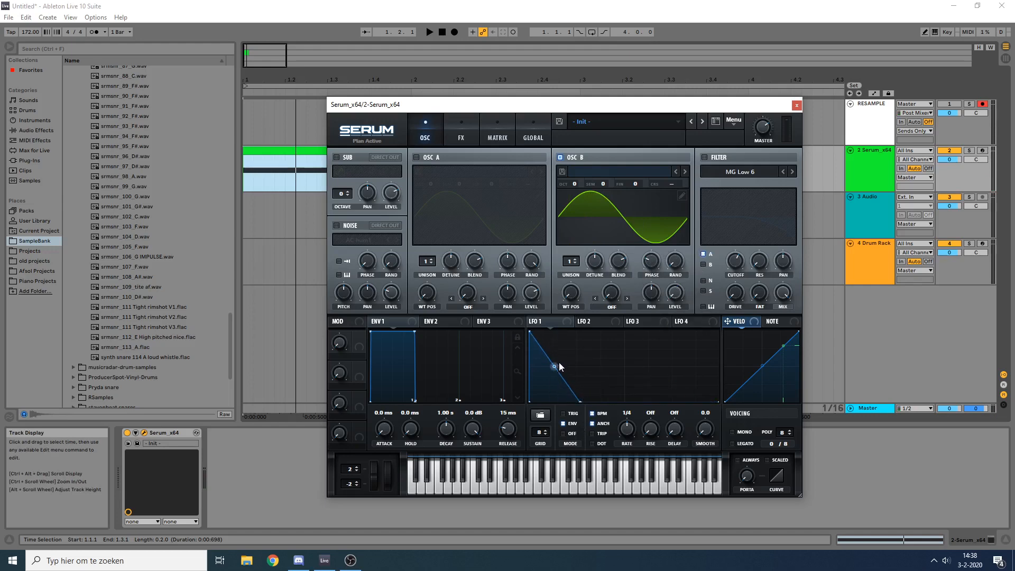
pyautogui.moveTo(554, 367); pyautogui.dragTo(559, 433)
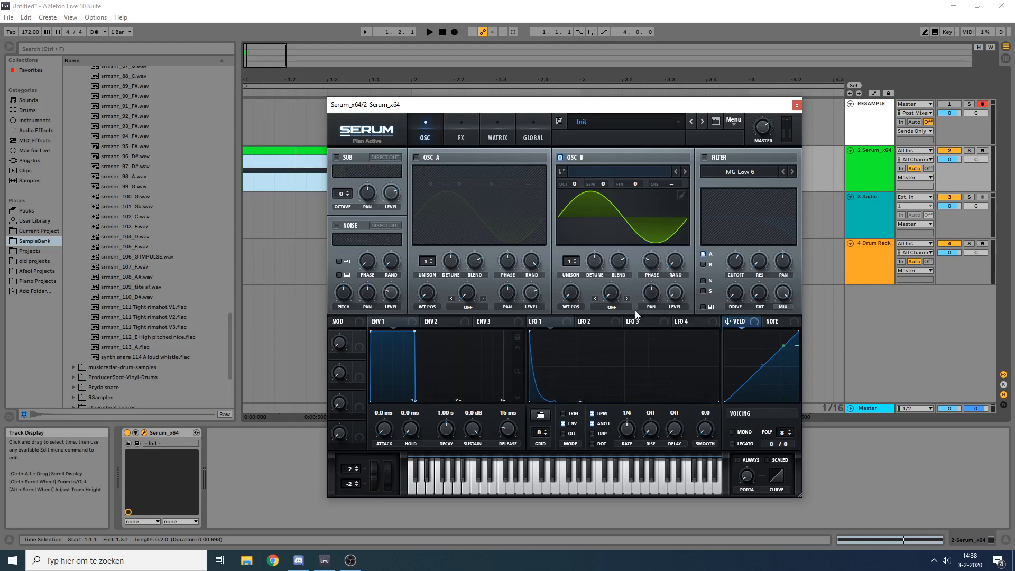
pyautogui.moveTo(532, 321); pyautogui.dragTo(677, 294)
pyautogui.press('space')
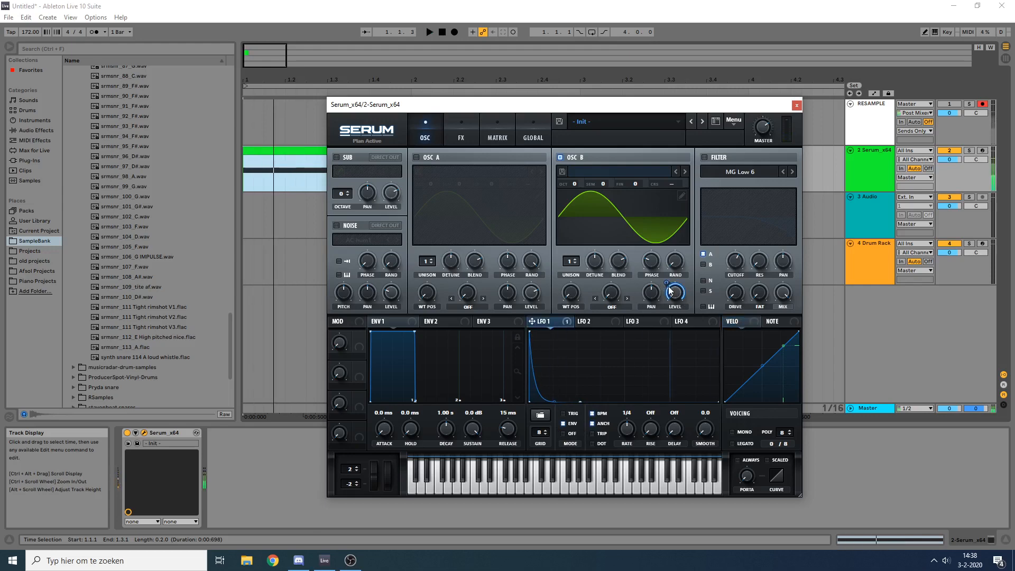
pyautogui.click(592, 321)
pyautogui.press('space')
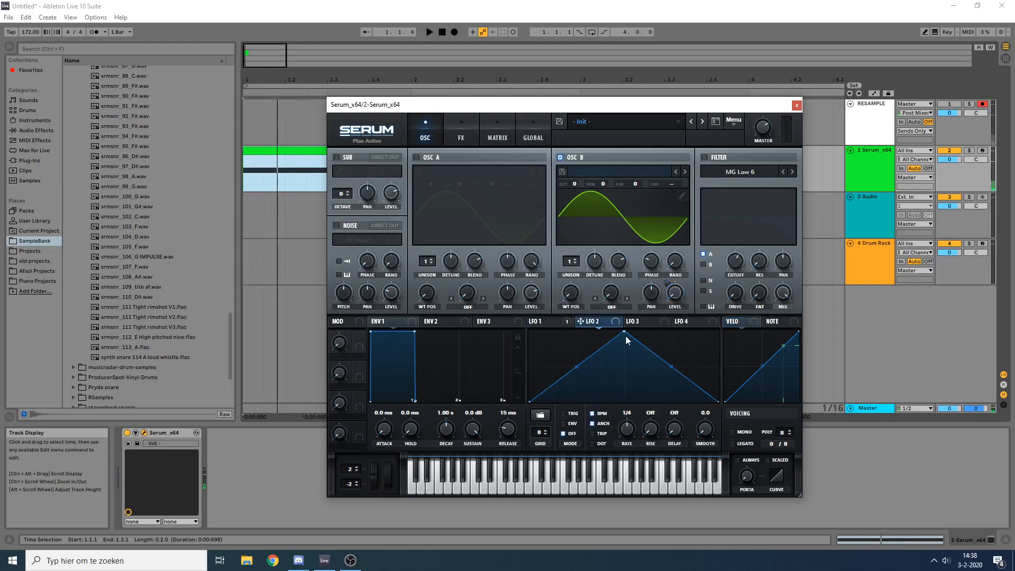
# Step: Add a point near the base of LFO 1's decay to bend the curve, auditioning the clip repeatedly
pyautogui.click(549, 322)
pyautogui.doubleClick(537, 390)
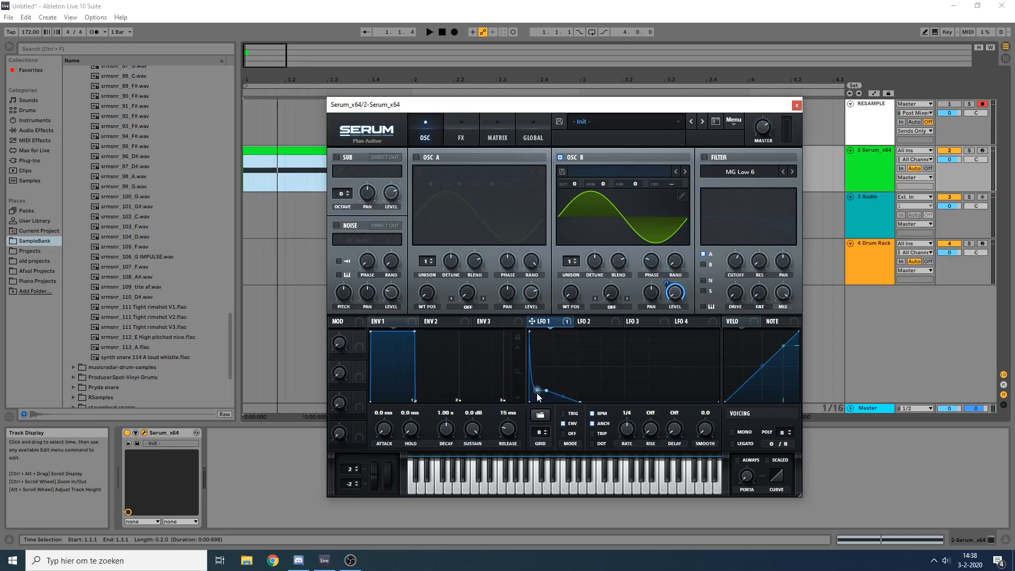
pyautogui.moveTo(562, 396); pyautogui.dragTo(538, 394)
pyautogui.press('space')
pyautogui.press('space')
pyautogui.press('space')
pyautogui.press('space')
pyautogui.press('space')
pyautogui.press('space')
pyautogui.press('space')
pyautogui.press('space')
pyautogui.press('space')
pyautogui.press('space')
pyautogui.press('space')
pyautogui.press('space')
pyautogui.press('space')
pyautogui.press('space')
pyautogui.press('space')
pyautogui.press('space')
pyautogui.press('space')
pyautogui.press('space')
pyautogui.press('space')
pyautogui.press('space')
pyautogui.press('space')
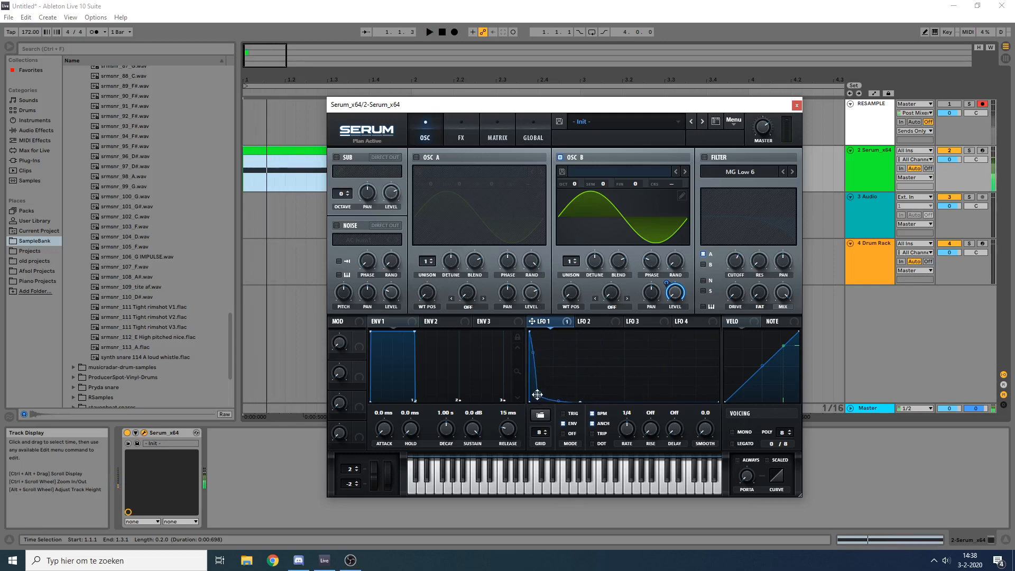
pyautogui.press('space')
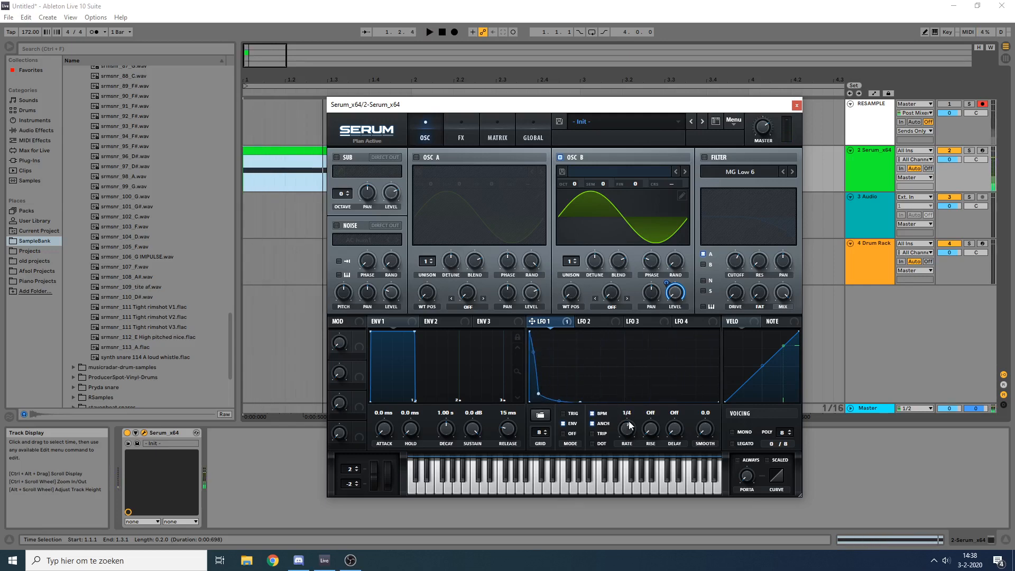
# Step: Set LFO 1's rate to 1/8 and stretch its decay by moving the bend and end points further along
pyautogui.press('space')
pyautogui.press('space')
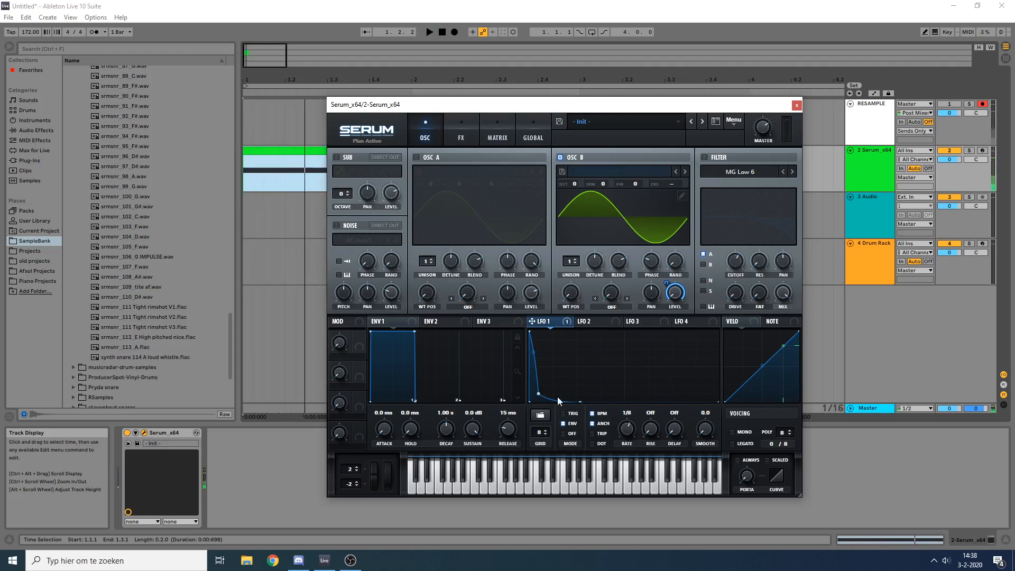
pyautogui.moveTo(581, 399); pyautogui.dragTo(630, 420)
pyautogui.press('space')
pyautogui.moveTo(542, 394); pyautogui.dragTo(555, 394)
pyautogui.press('space')
pyautogui.press('space')
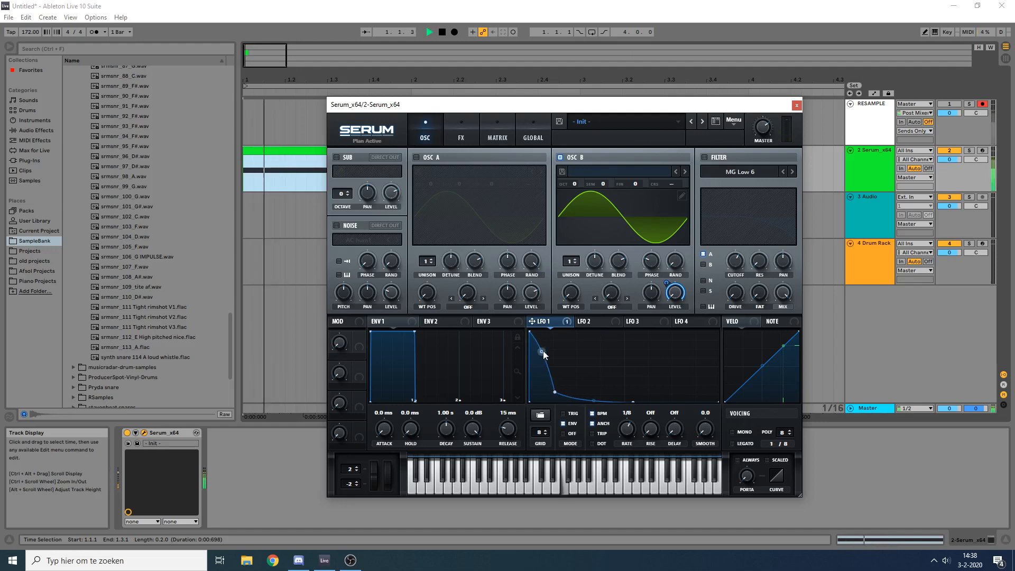
pyautogui.press('space')
# Step: Shape LFO 2 into a steep envelope-mode decay with an added bend point, modulating oscillator B's coarse pitch
pyautogui.click(591, 321)
pyautogui.moveTo(622, 339); pyautogui.dragTo(530, 332)
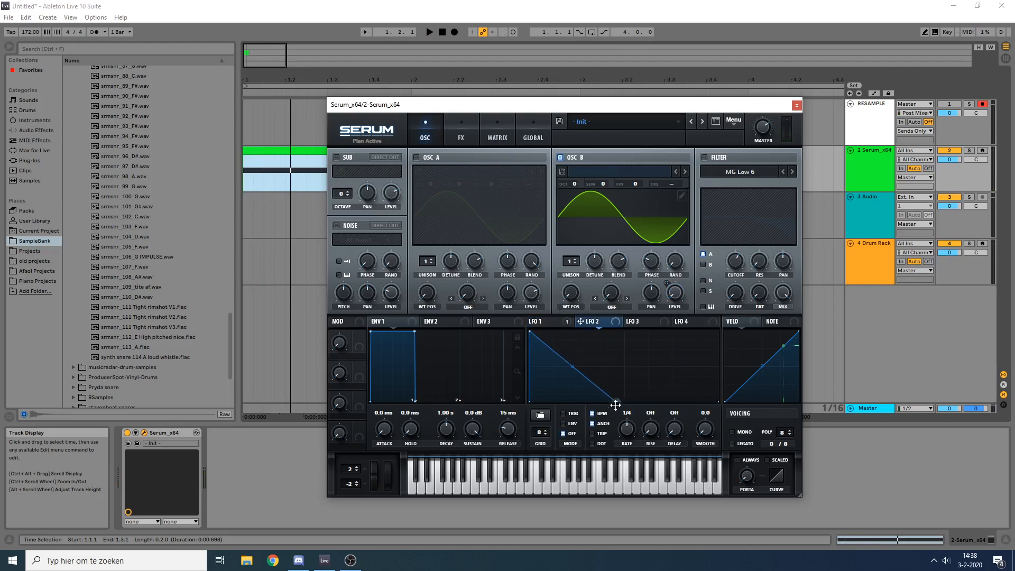
pyautogui.click(561, 321)
pyautogui.click(594, 322)
pyautogui.moveTo(610, 402); pyautogui.dragTo(578, 408)
pyautogui.moveTo(555, 366); pyautogui.dragTo(553, 392)
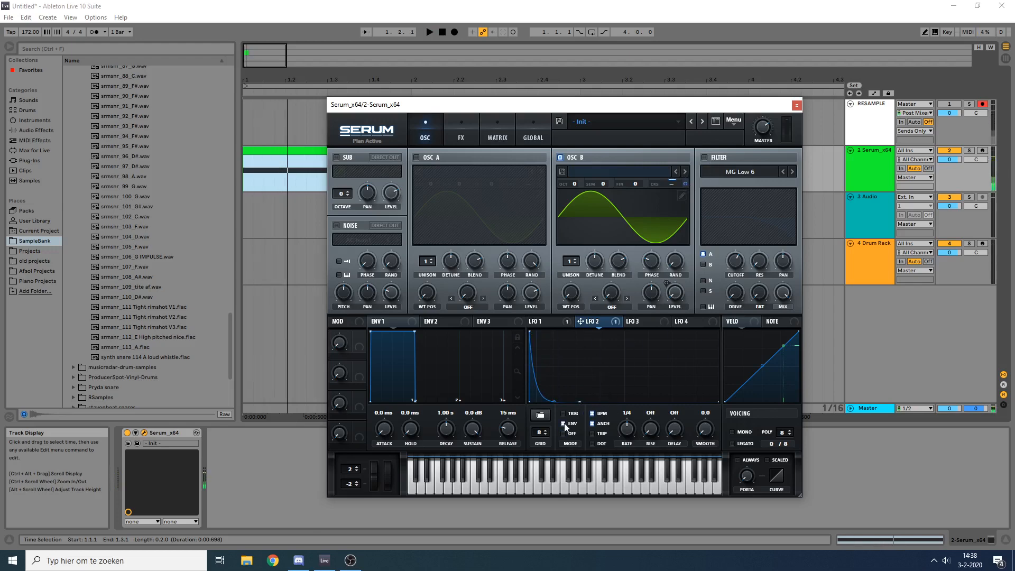
pyautogui.doubleClick(540, 397)
pyautogui.moveTo(542, 399); pyautogui.dragTo(556, 403)
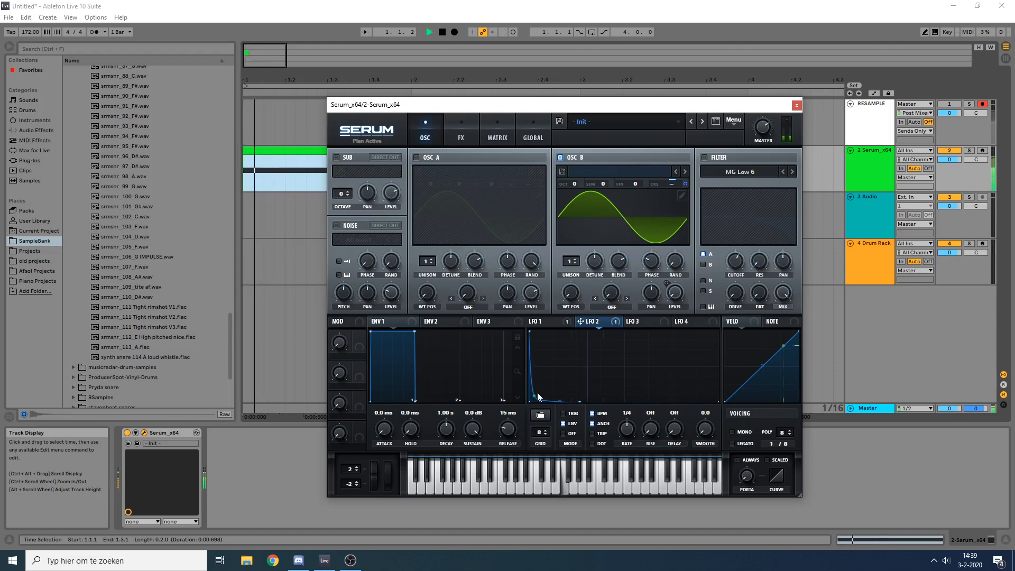
pyautogui.click(554, 325)
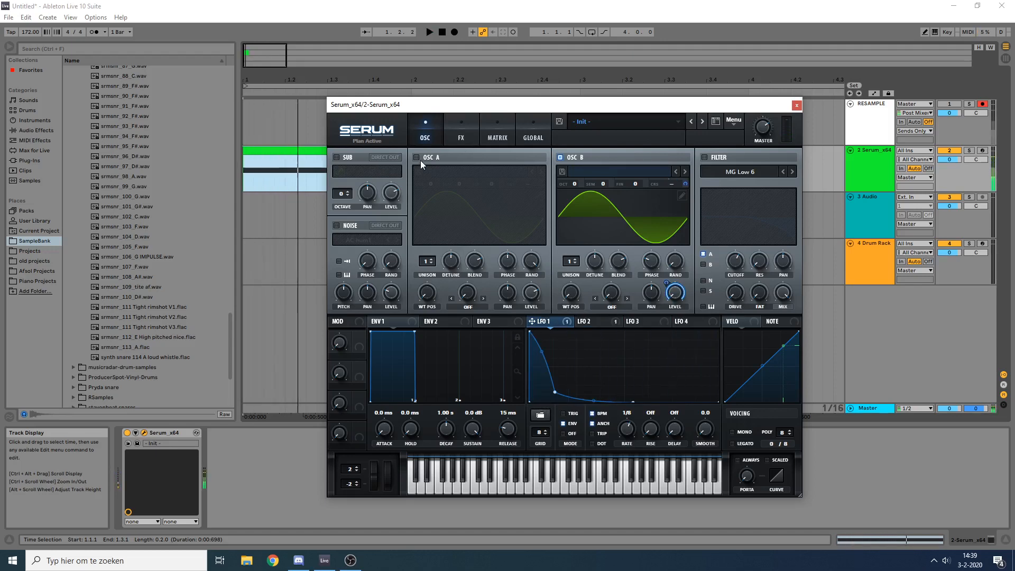
# Step: Switch oscillator A on and move LFO 3's peak close to the start of its graph
pyautogui.click(420, 161)
pyautogui.click(635, 321)
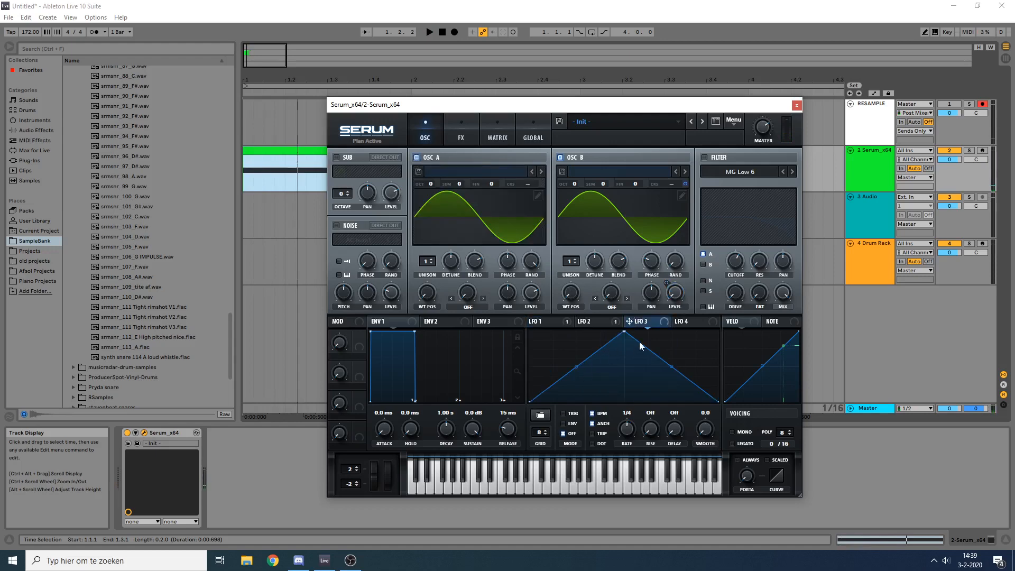
pyautogui.moveTo(625, 333); pyautogui.dragTo(553, 332)
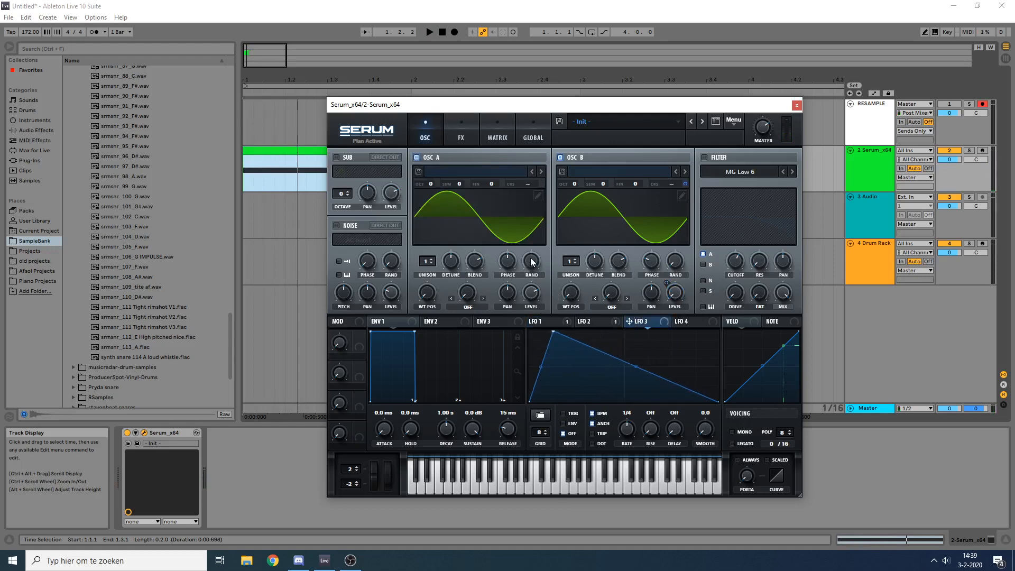
# Step: Turn down oscillator A's phase
pyautogui.moveTo(506, 260); pyautogui.dragTo(542, 389)
pyautogui.moveTo(506, 268); pyautogui.dragTo(506, 283)
pyautogui.click(158, 436)
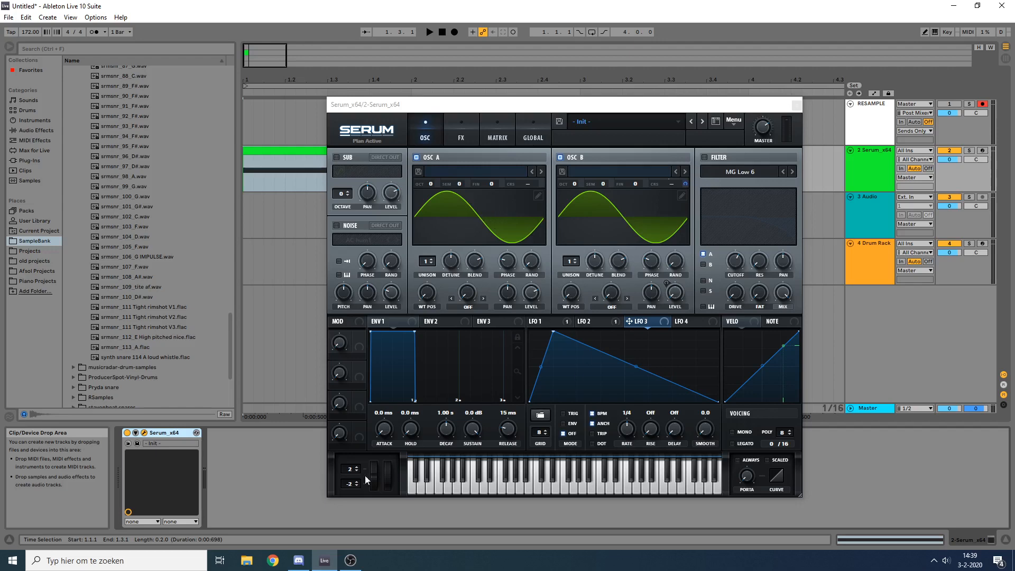
# Step: Assign LFO 3 in envelope mode to oscillator A's level and shorten it into a curved decay
pyautogui.moveTo(552, 331); pyautogui.dragTo(548, 328)
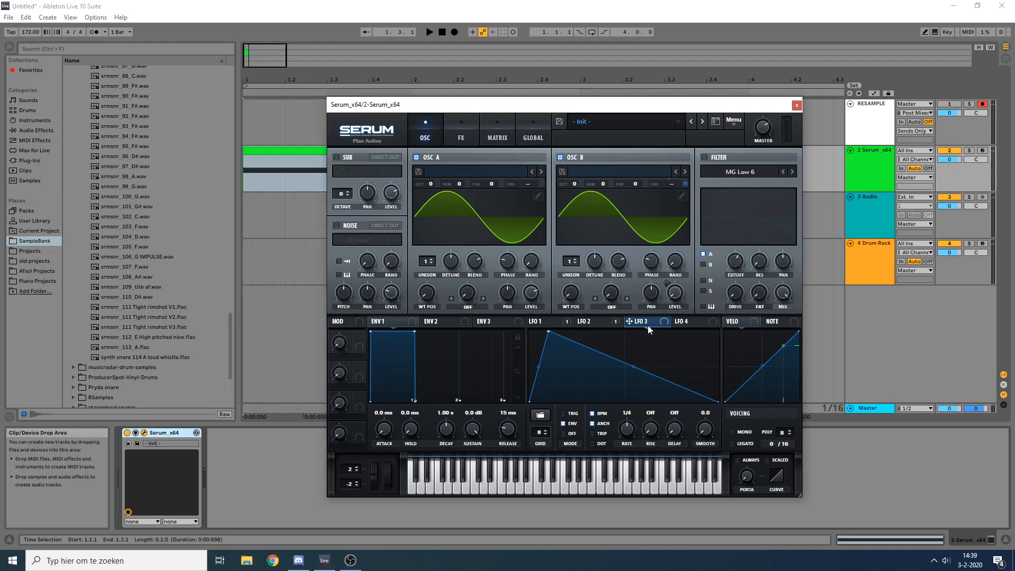
pyautogui.moveTo(539, 296); pyautogui.dragTo(535, 295)
pyautogui.press('space')
pyautogui.press('space')
pyautogui.moveTo(633, 366); pyautogui.dragTo(579, 362)
pyautogui.press('space')
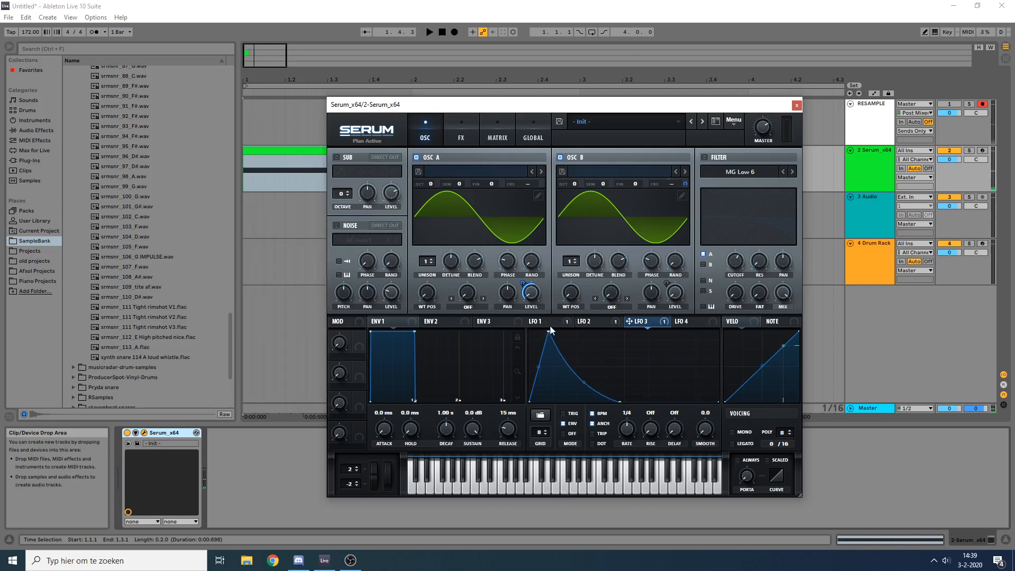
# Step: Move LFO 3's peak earlier and add a point midway down its decay to shape a bulging tail
pyautogui.moveTo(549, 331); pyautogui.dragTo(539, 331)
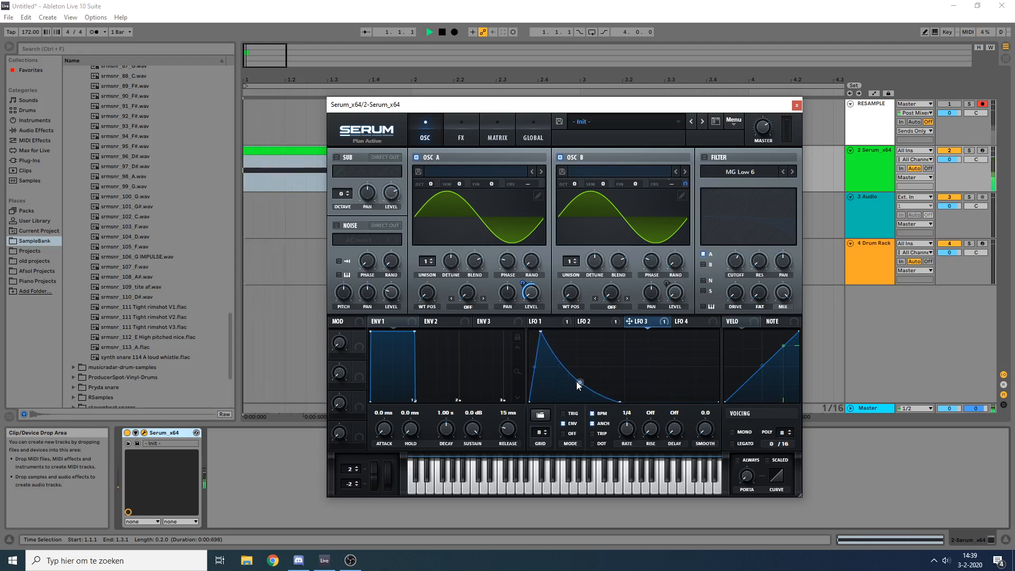
pyautogui.doubleClick(558, 364)
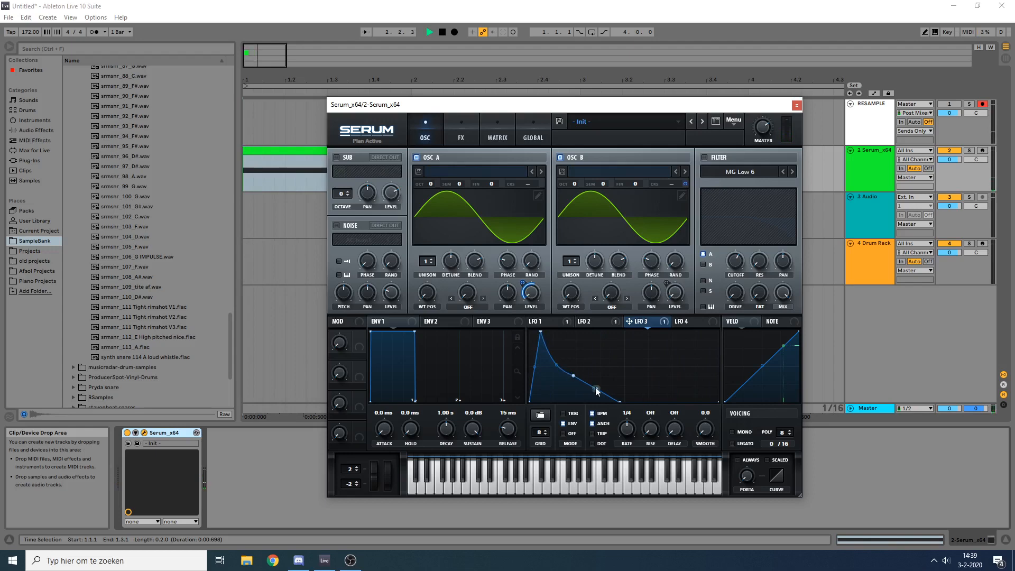
pyautogui.moveTo(575, 377); pyautogui.dragTo(573, 374)
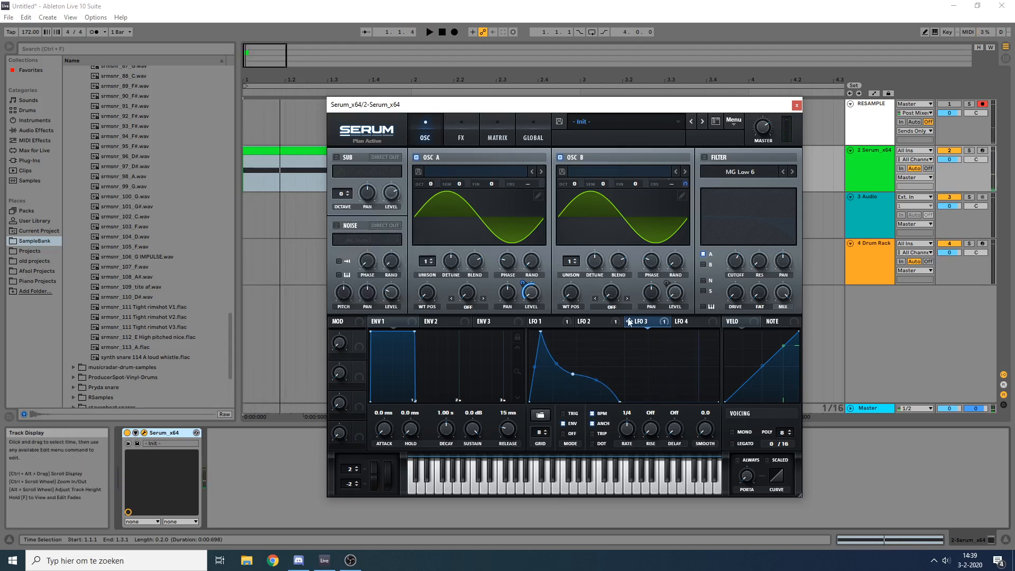
# Step: Assign LFO 4 to oscillator A's coarse pitch and switch it to envelope mode
pyautogui.click(683, 322)
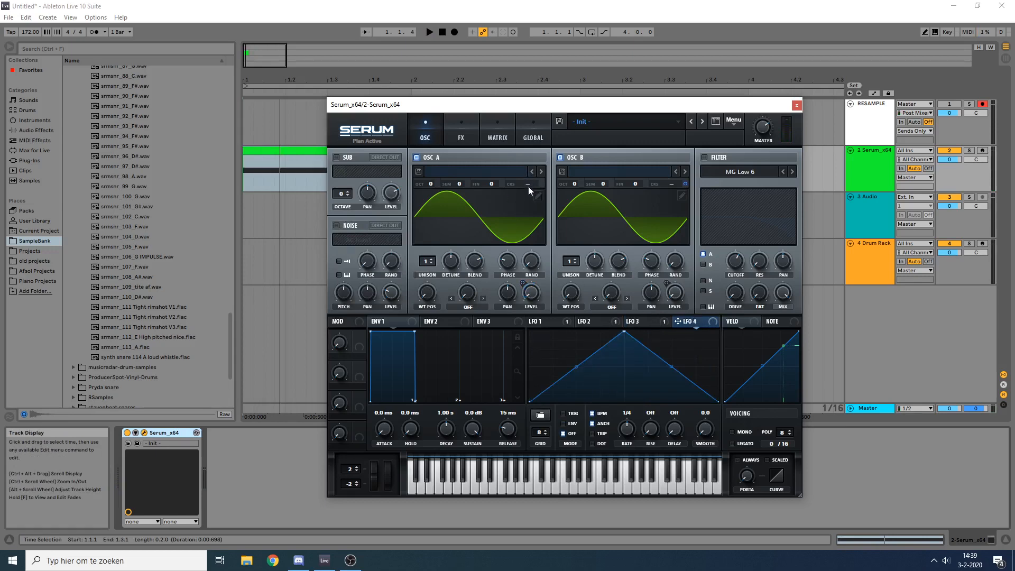
pyautogui.moveTo(528, 186); pyautogui.dragTo(528, 185)
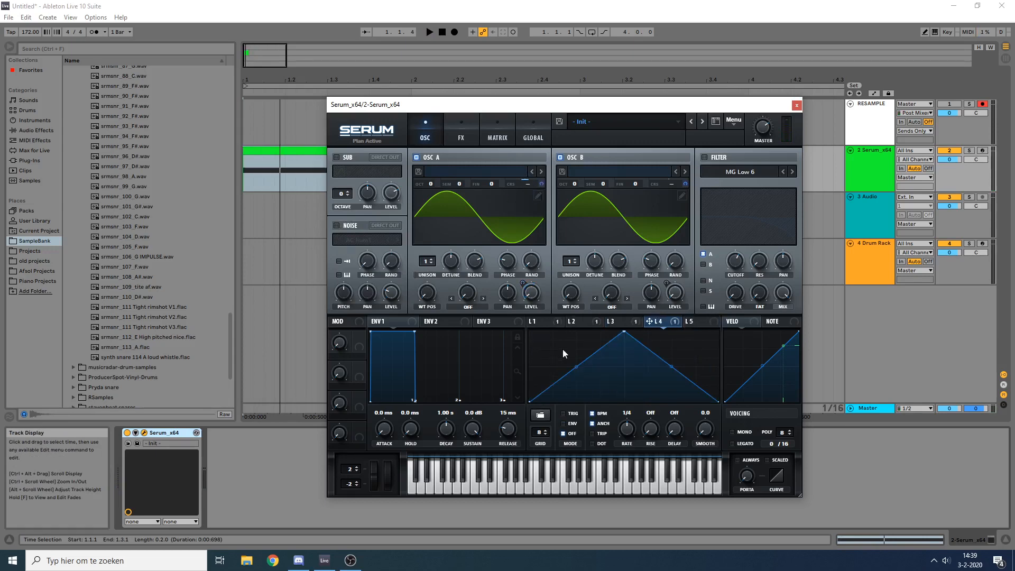
pyautogui.moveTo(608, 321); pyautogui.dragTo(507, 292)
pyautogui.click(652, 322)
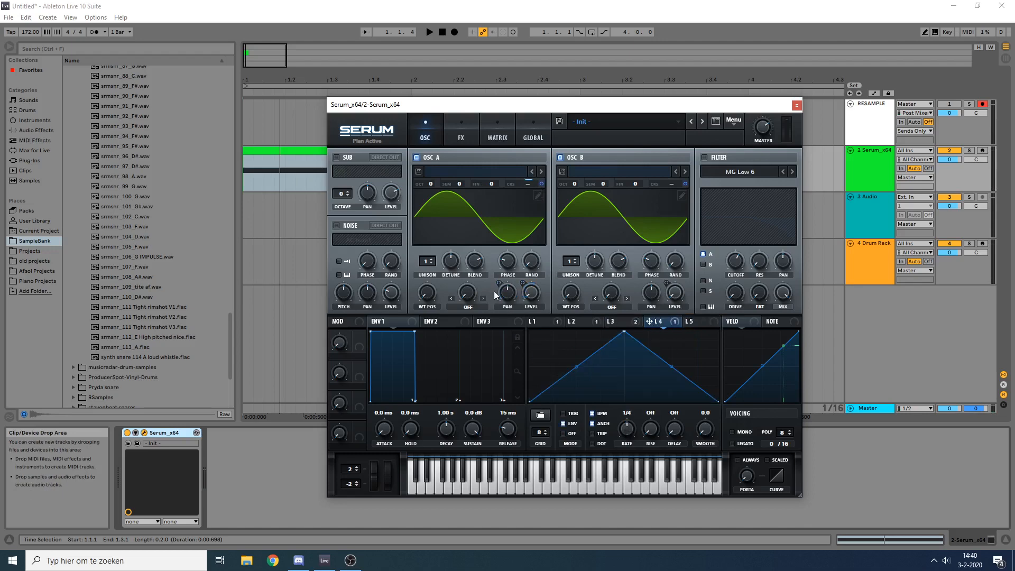
pyautogui.click(632, 322)
pyautogui.rightClick(507, 289)
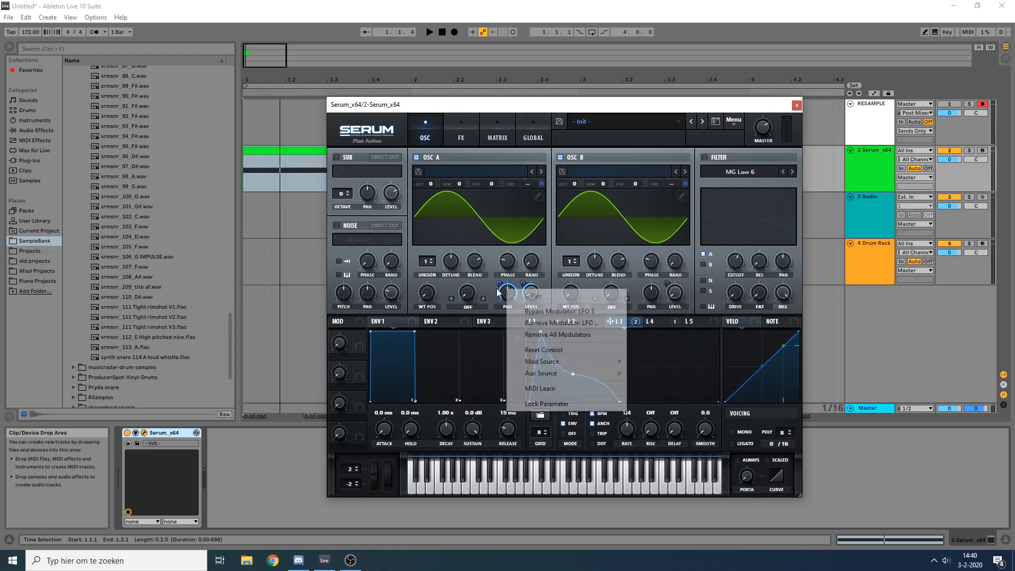
pyautogui.click(552, 337)
# Step: Shape LFO 4 into a short, steep exponential decay starting at full height, and audition the clip
pyautogui.click(657, 324)
pyautogui.moveTo(624, 336); pyautogui.dragTo(530, 333)
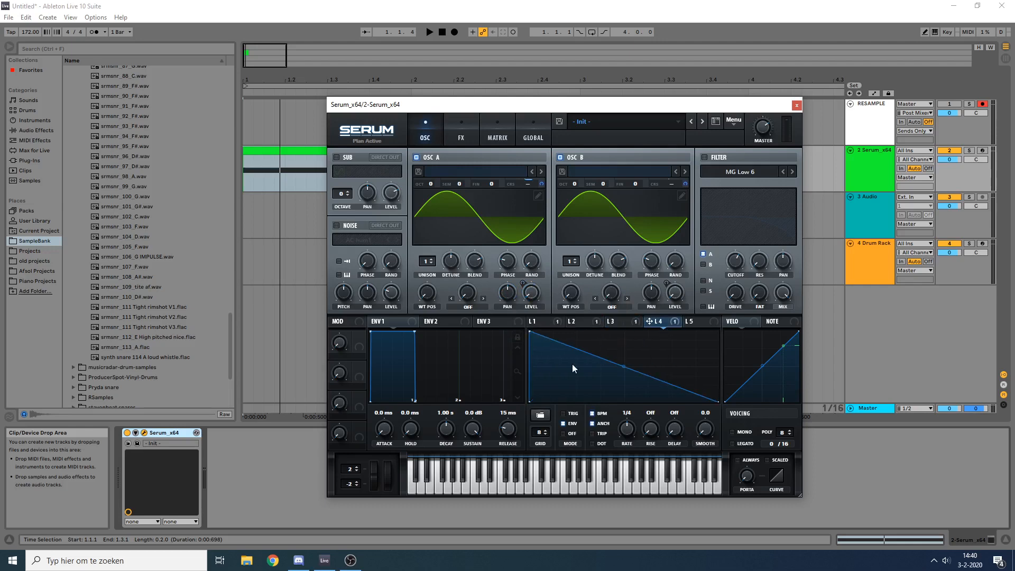
pyautogui.moveTo(623, 366); pyautogui.dragTo(579, 397)
pyautogui.press('space')
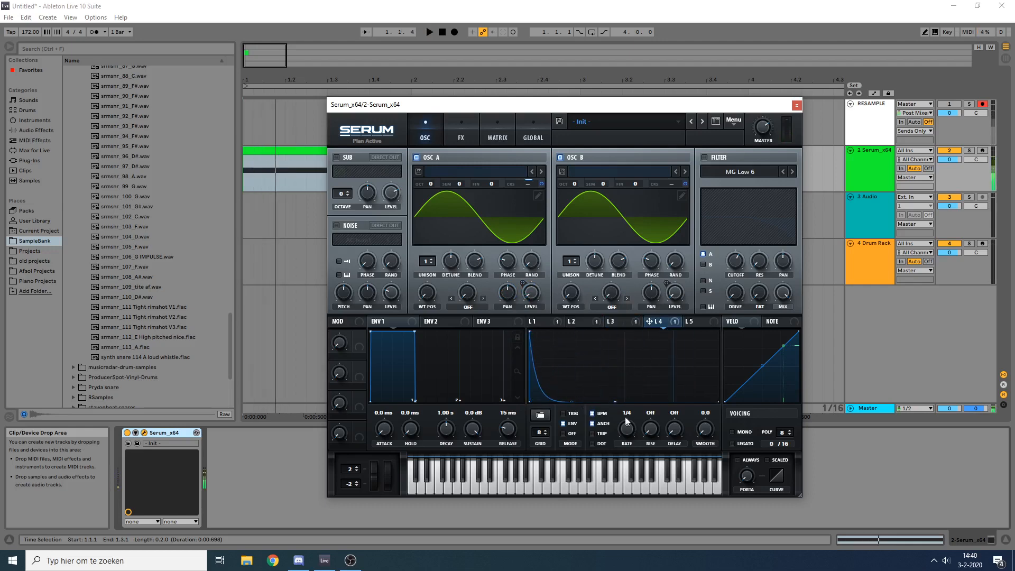
pyautogui.press('space')
pyautogui.press('space')
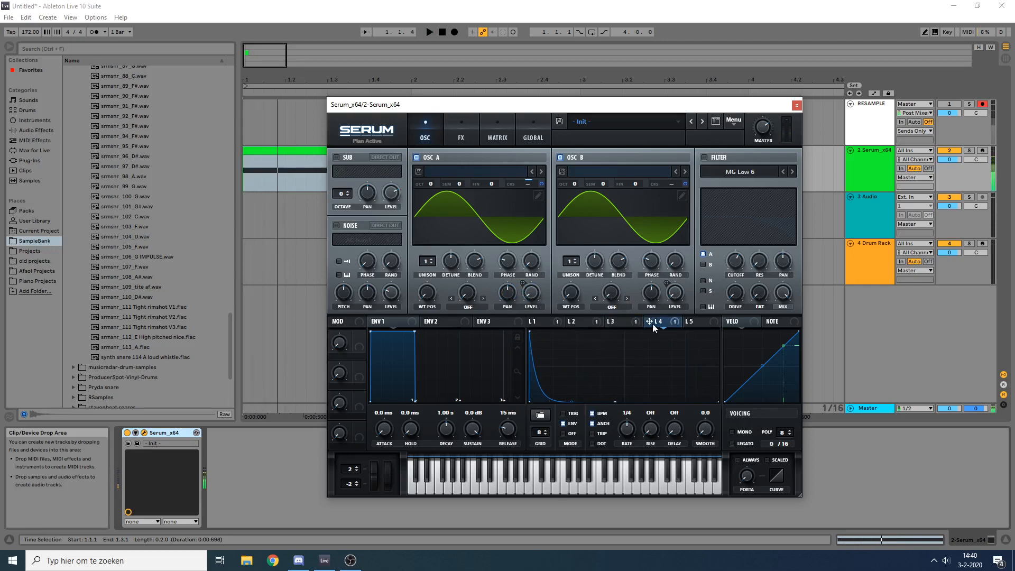
# Step: Remove LFO 4's modulation from oscillator A's coarse pitch and audition the clip without it
pyautogui.press('space')
pyautogui.rightClick(661, 322)
pyautogui.click(680, 370)
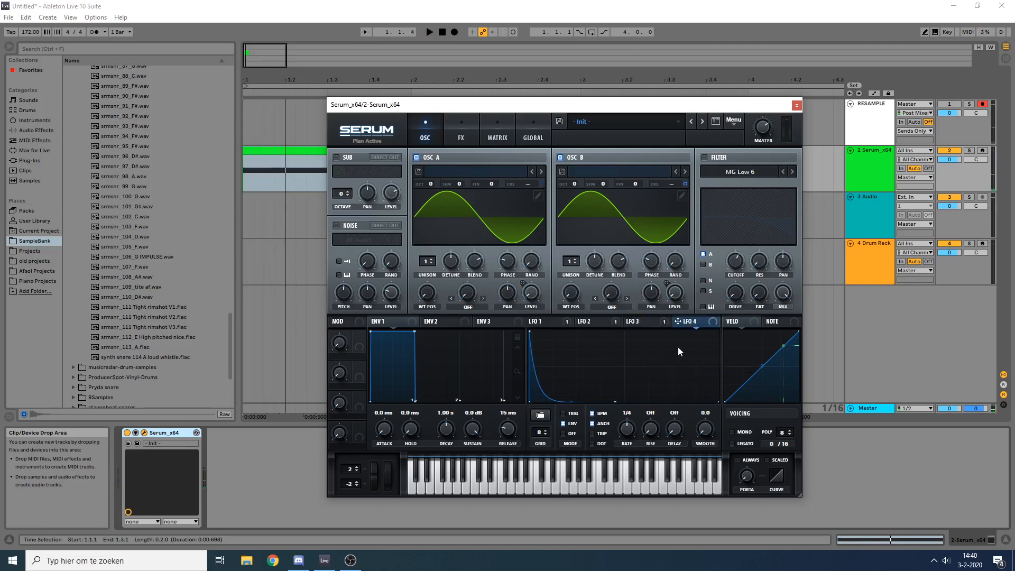
pyautogui.press('space')
pyautogui.press('space')
pyautogui.press('space')
pyautogui.press('space')
pyautogui.press('space')
pyautogui.press('space')
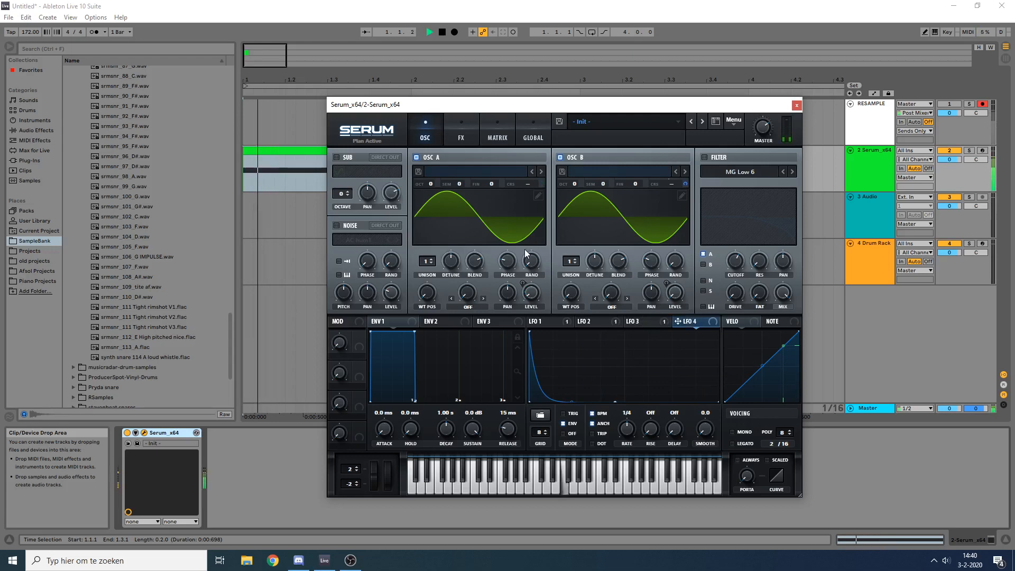
# Step: Audition the clip, then enable the noise oscillator and load the Analog noise BrightWhite
pyautogui.press('space')
pyautogui.press('space')
pyautogui.press('space')
pyautogui.press('space')
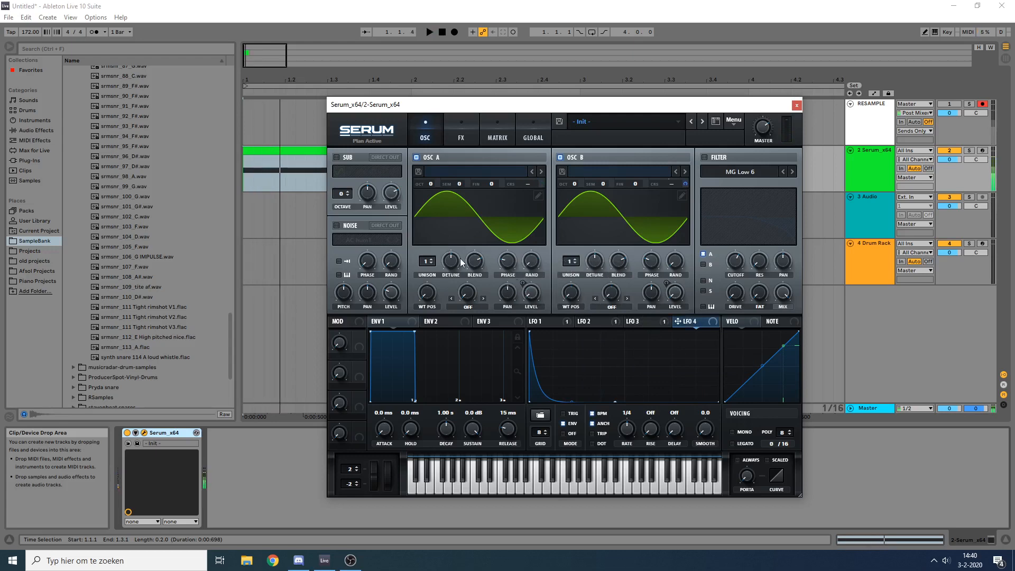
pyautogui.click(359, 240)
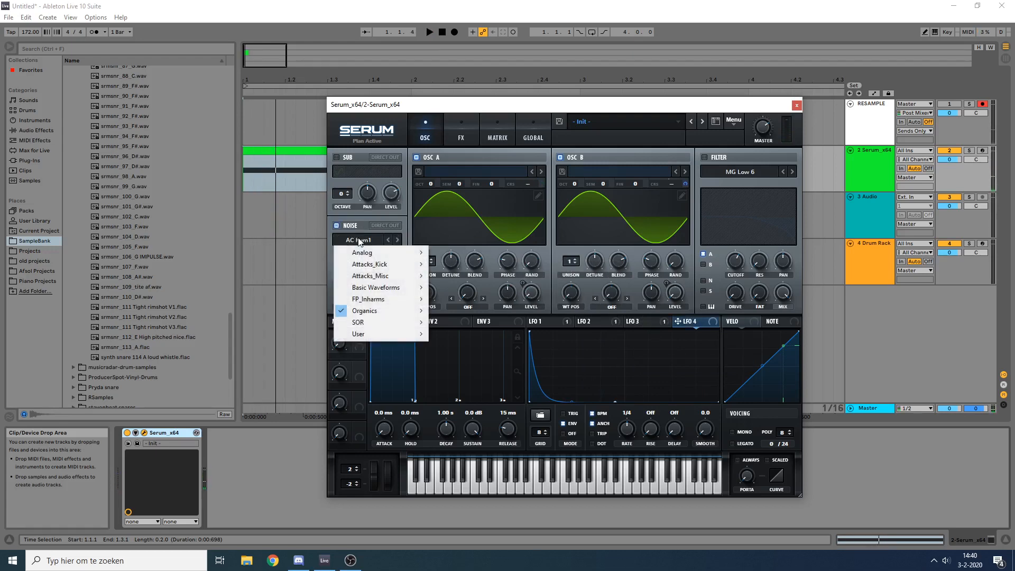
pyautogui.click(356, 223)
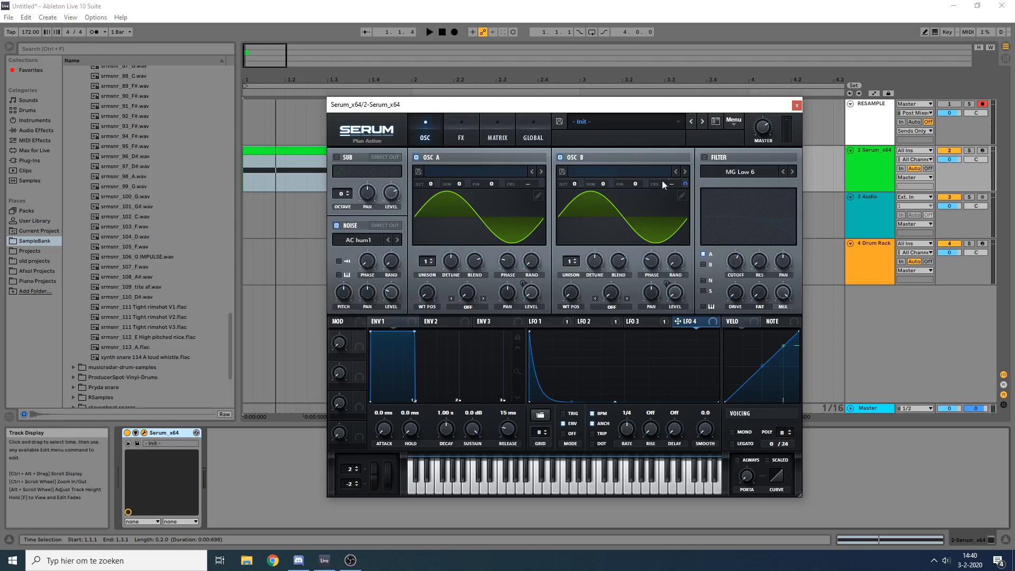
pyautogui.click(355, 240)
pyautogui.moveTo(363, 254)
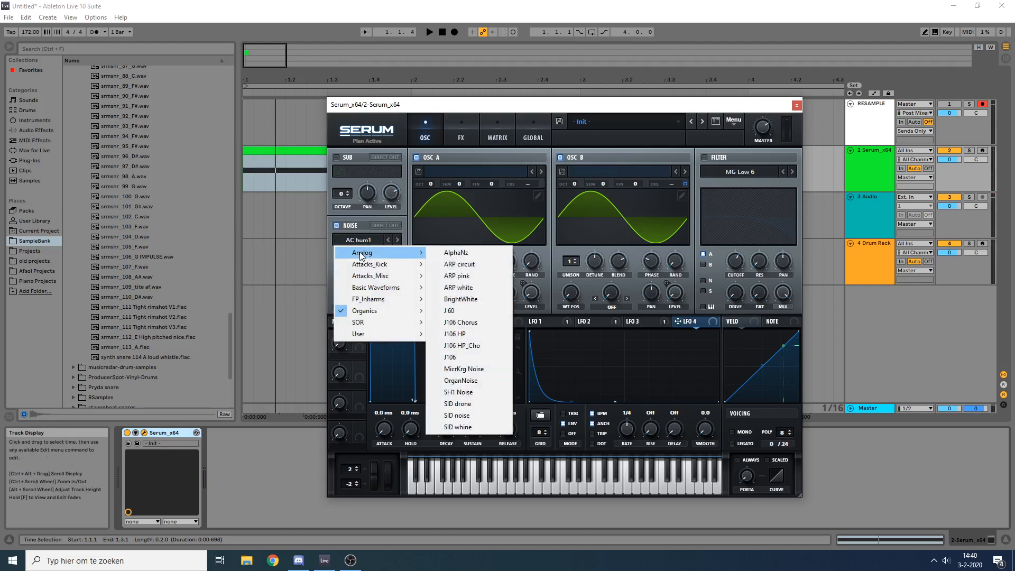
pyautogui.click(476, 300)
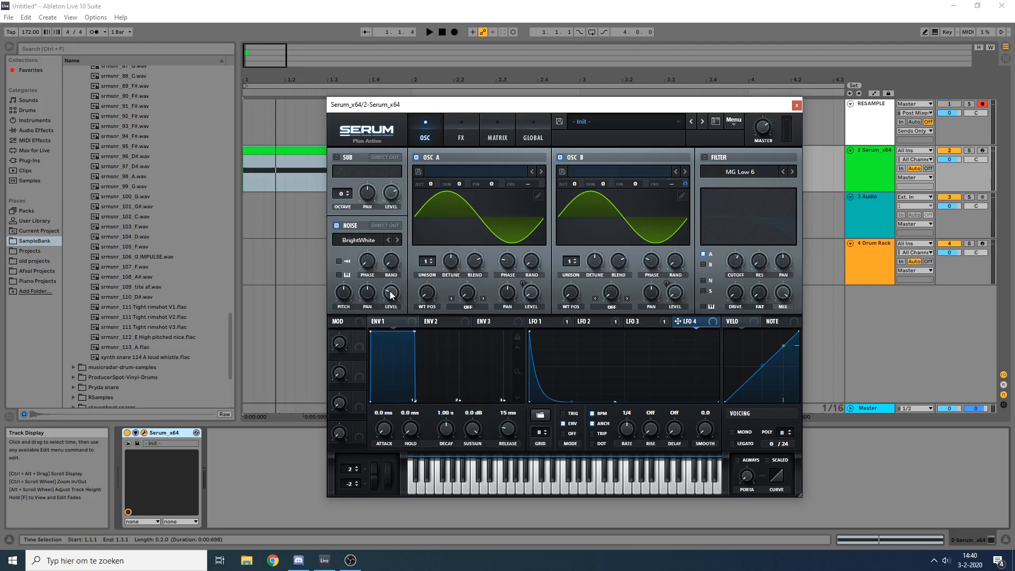
# Step: Assign LFO 4 to the noise level, shift its peak slightly later for a short attack, and audition the clip
pyautogui.moveTo(392, 305); pyautogui.dragTo(391, 294)
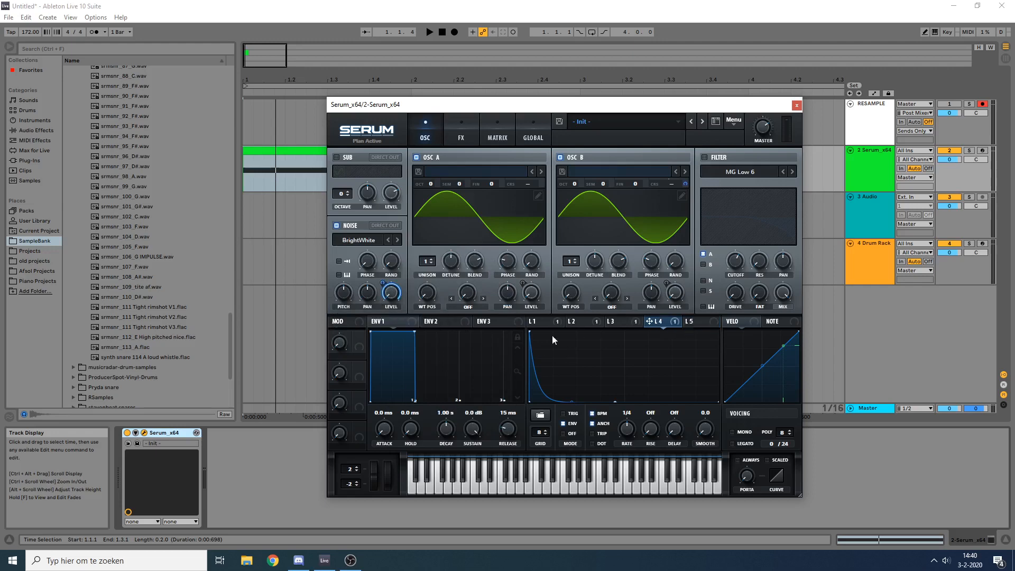
pyautogui.moveTo(530, 333)
pyautogui.mouseDown()
pyautogui.moveTo(554, 316)
pyautogui.moveTo(543, 325)
pyautogui.mouseUp()
pyautogui.press('space')
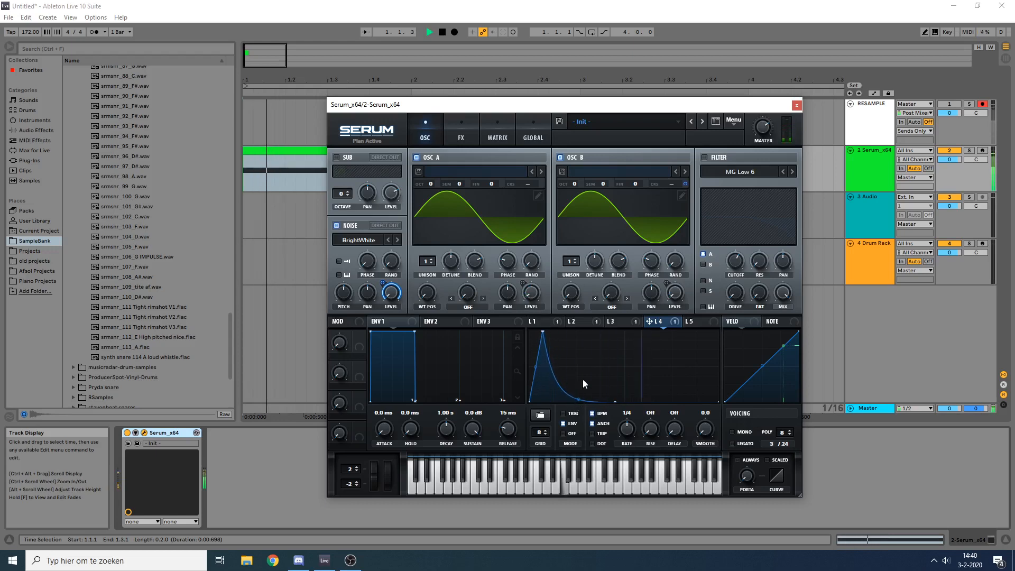
pyautogui.press('space')
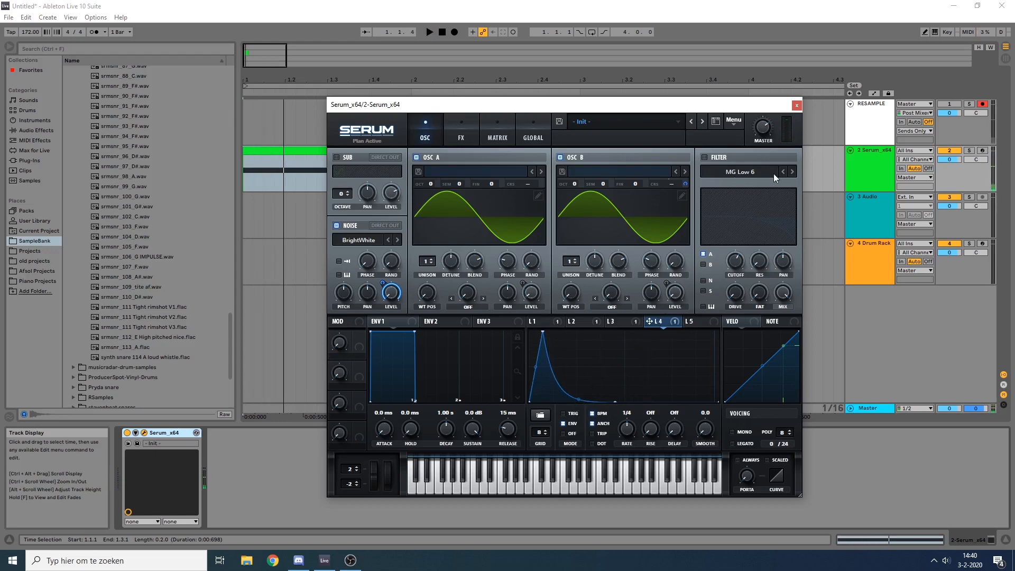
# Step: Set LFO 4's modulation amount on the noise level to about 68 while auditioning the clip
pyautogui.press('space')
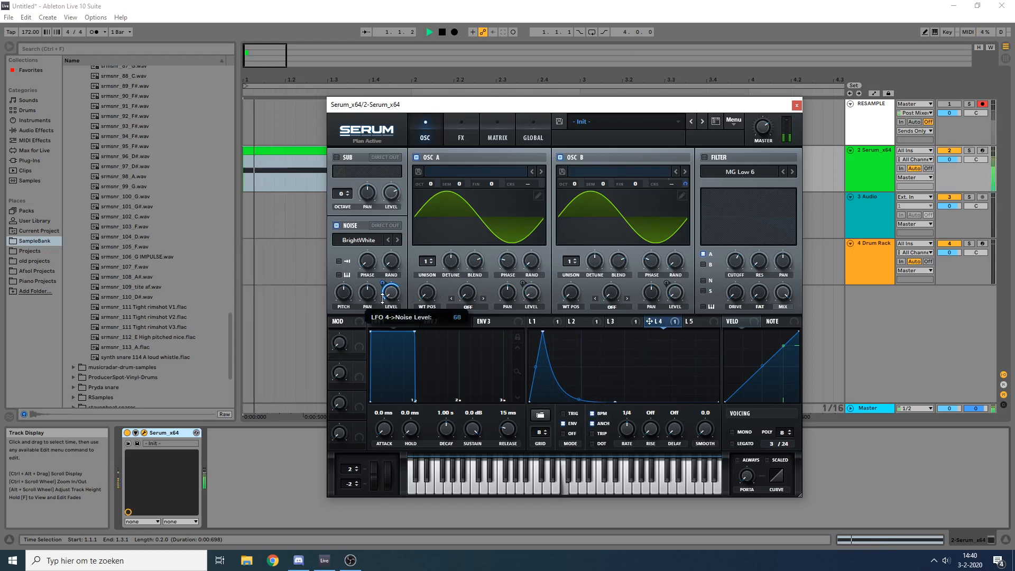
pyautogui.moveTo(763, 129)
pyautogui.press('space')
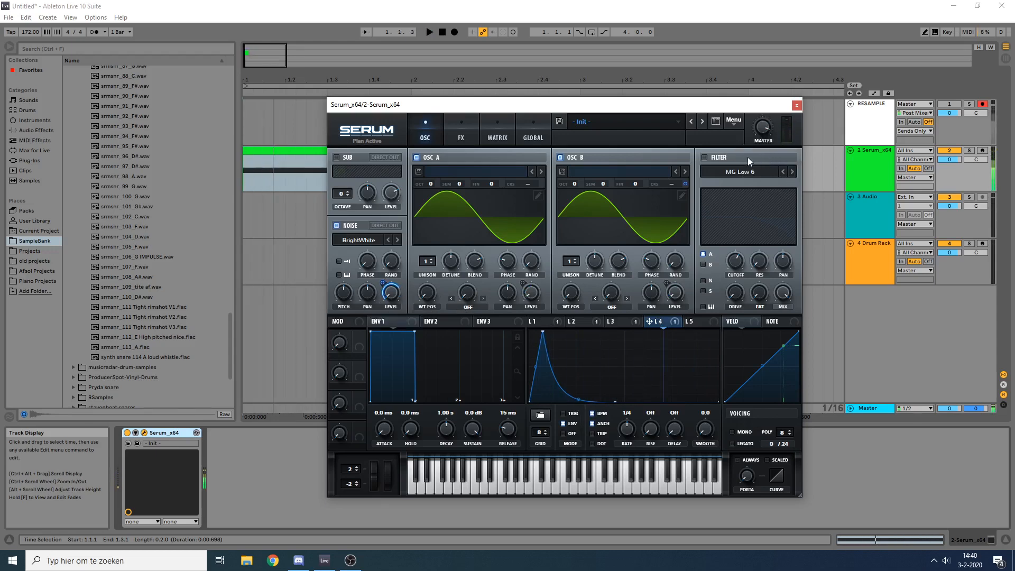
# Step: Enable the filter with the High 12 type and lower its cutoff slightly
pyautogui.click(752, 174)
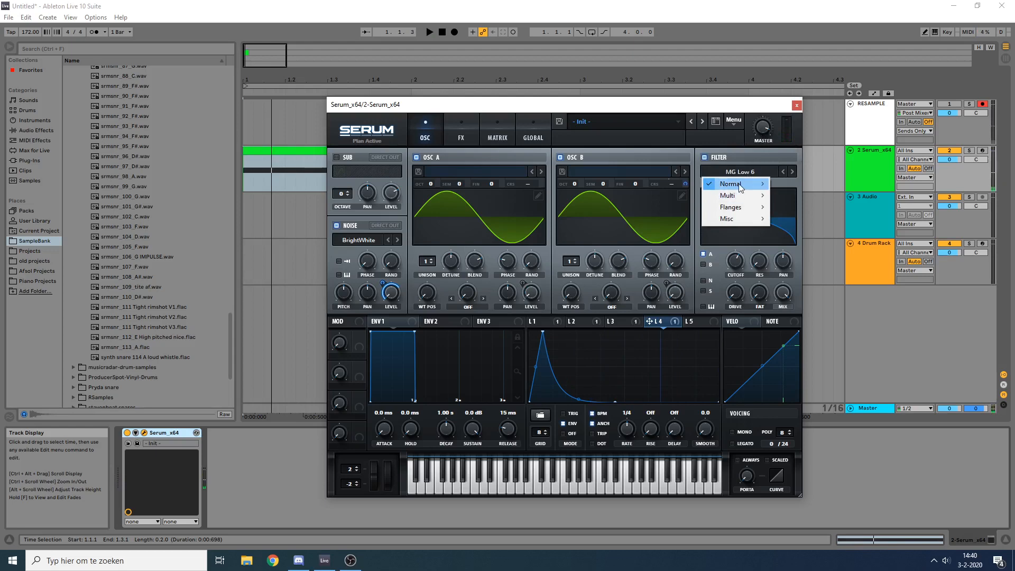
pyautogui.moveTo(740, 185)
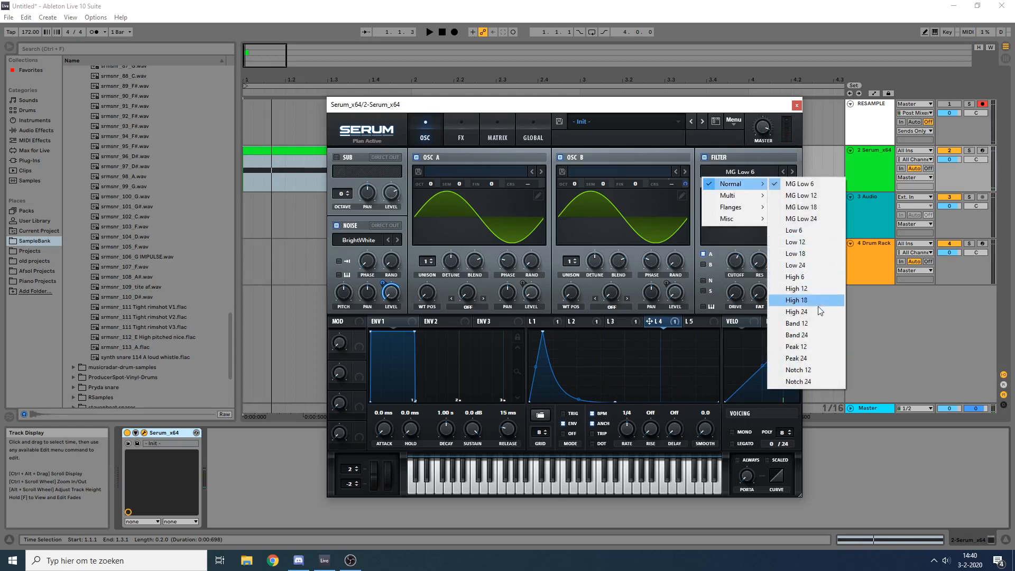
pyautogui.click(815, 278)
pyautogui.click(792, 173)
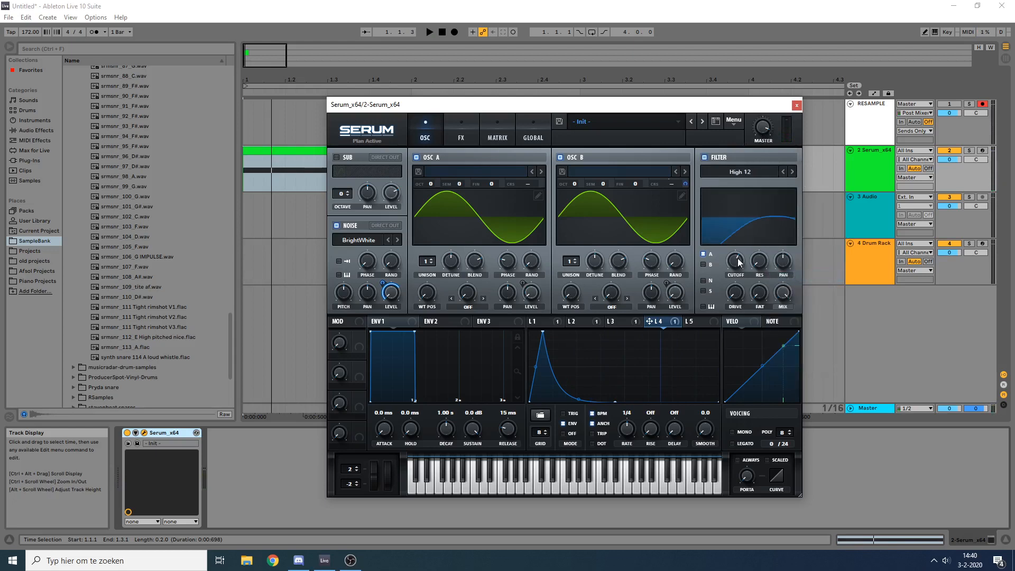
pyautogui.moveTo(738, 263); pyautogui.dragTo(760, 259)
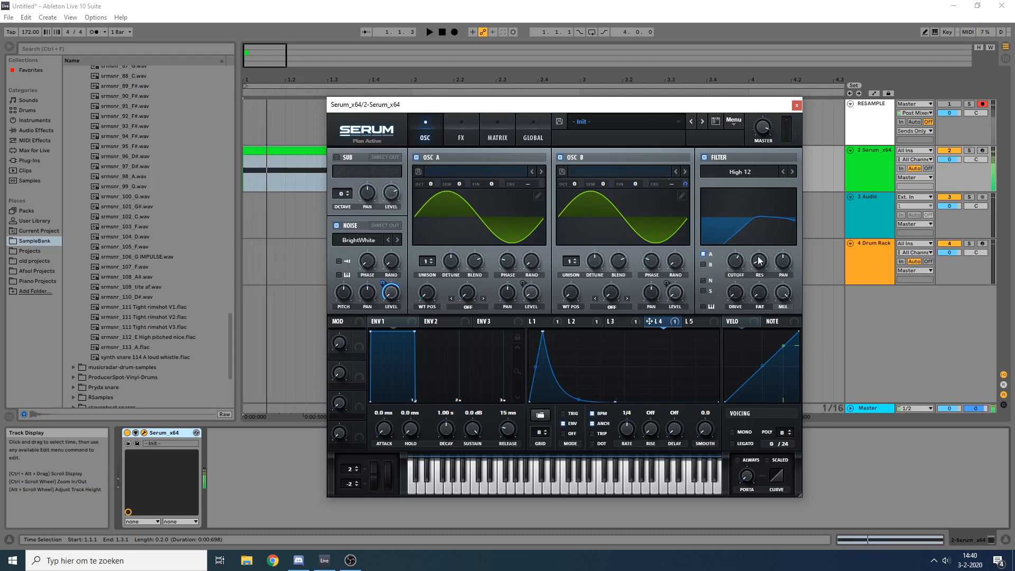
# Step: Route only the noise through the filter instead of oscillator A, and lower the cutoff further while auditioning
pyautogui.click(704, 254)
pyautogui.click(703, 280)
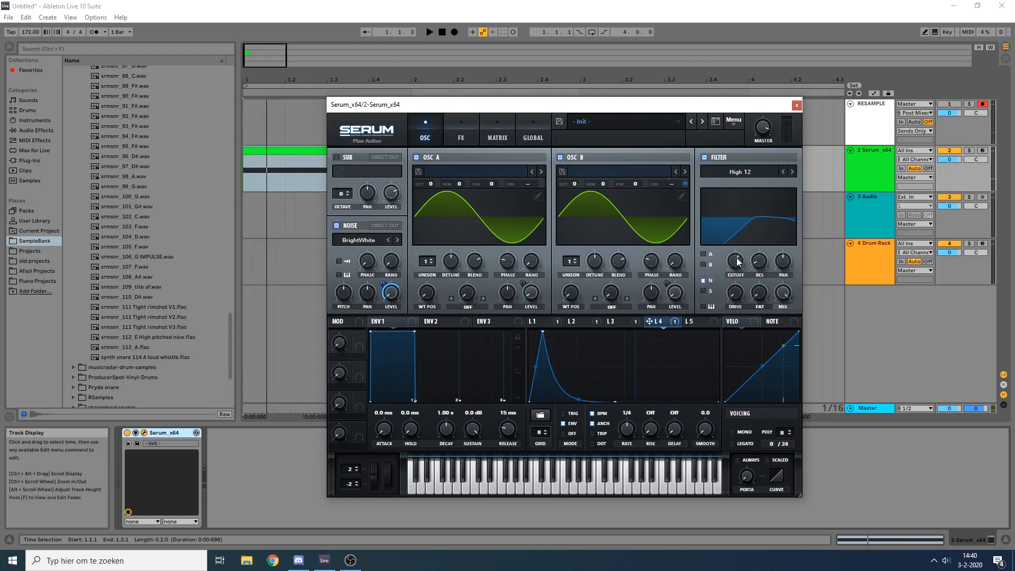
pyautogui.press('space')
pyautogui.press('space')
pyautogui.press('space')
pyautogui.press('space')
pyautogui.press('space')
pyautogui.press('space')
pyautogui.press('space')
pyautogui.press('space')
pyautogui.press('space')
pyautogui.moveTo(738, 261); pyautogui.dragTo(734, 276)
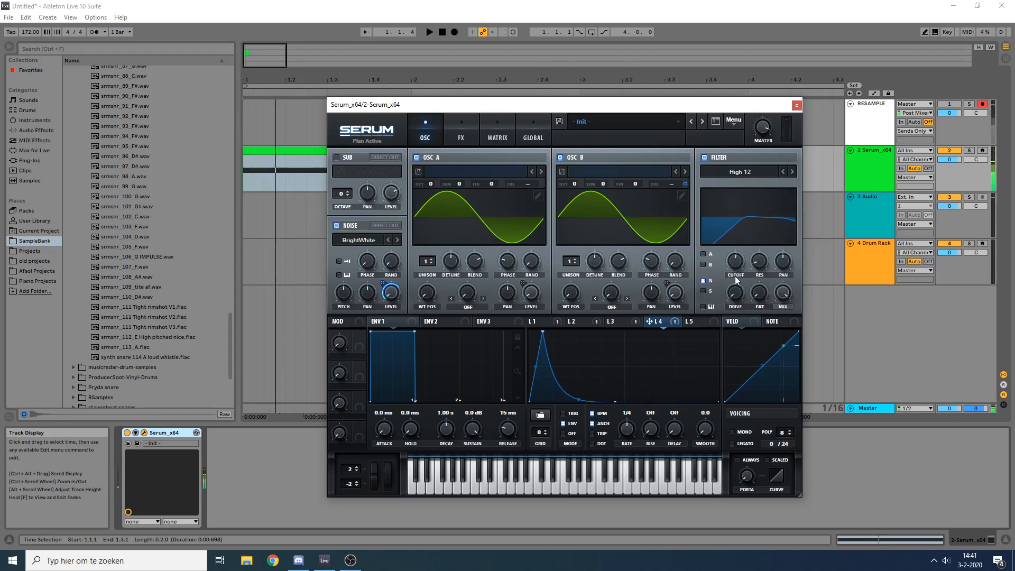
pyautogui.press('space')
# Step: Shape LFO 5 into an exponential decay starting at full height and reaching zero before the middle of the cycle
pyautogui.click(687, 322)
pyautogui.moveTo(623, 332); pyautogui.dragTo(531, 291)
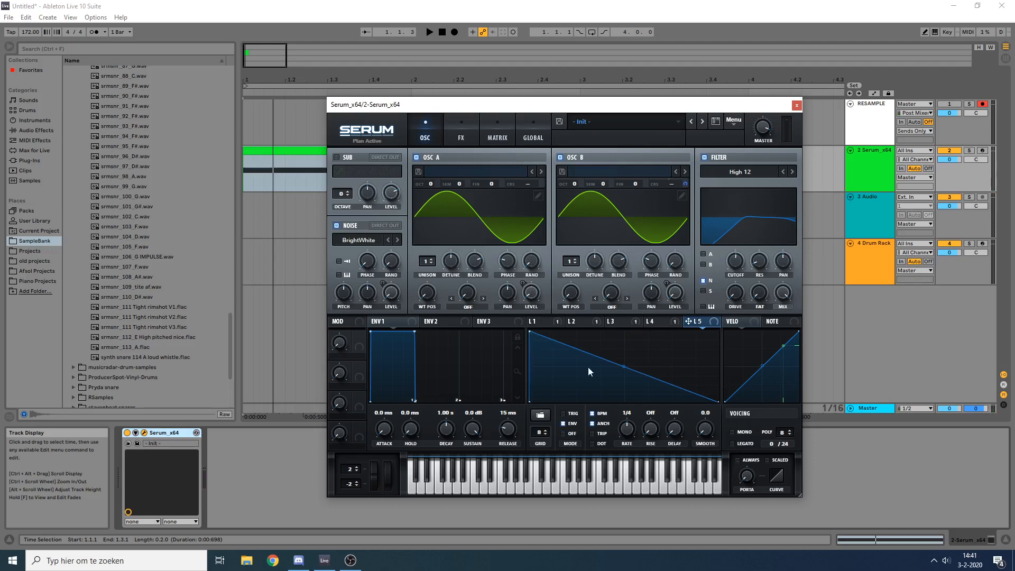
pyautogui.doubleClick(593, 382)
pyautogui.moveTo(593, 382); pyautogui.dragTo(604, 402)
pyautogui.moveTo(567, 367); pyautogui.dragTo(566, 387)
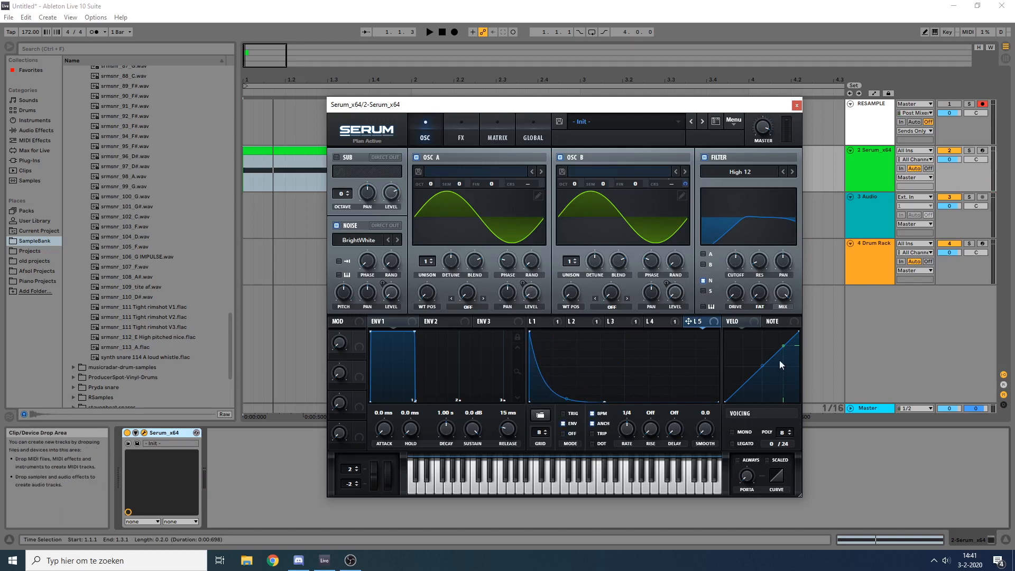
# Step: Assign LFO 5 to the filter cutoff and adjust the modulation amount while repeatedly auditioning the clip
pyautogui.moveTo(738, 263); pyautogui.dragTo(728, 270)
pyautogui.press('space')
pyautogui.press('space')
pyautogui.press('space')
pyautogui.press('space')
pyautogui.press('space')
pyautogui.press('space')
pyautogui.press('space')
pyautogui.press('space')
pyautogui.press('space')
pyautogui.press('space')
pyautogui.press('space')
pyautogui.press('space')
pyautogui.press('space')
pyautogui.press('space')
pyautogui.press('space')
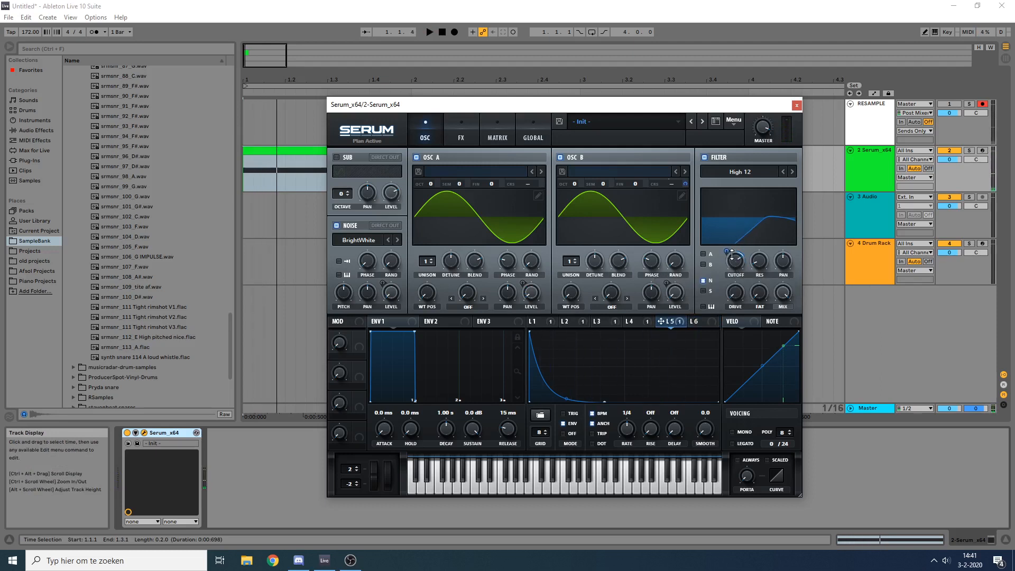
pyautogui.press('space')
pyautogui.press('space')
pyautogui.press('space')
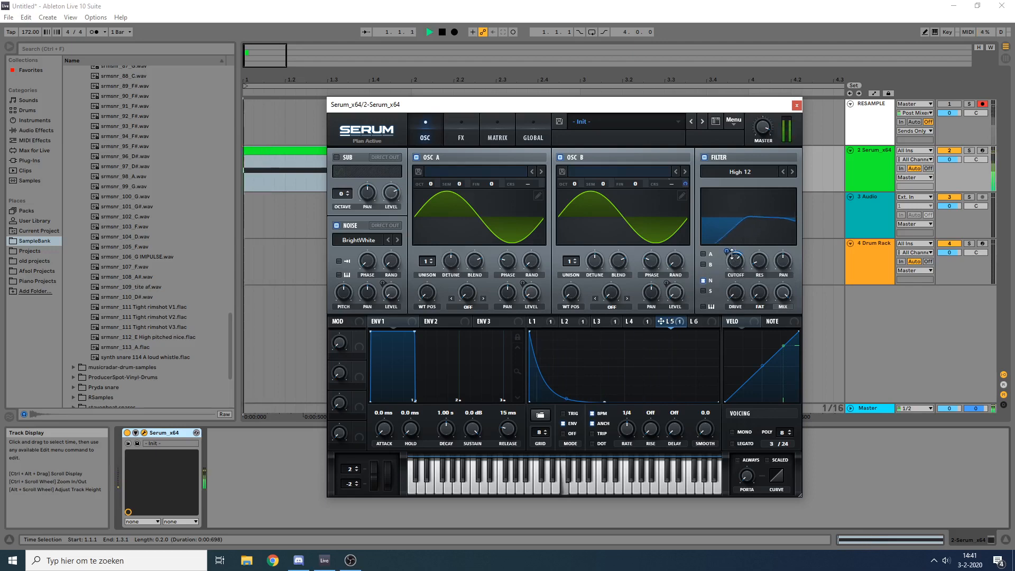
# Step: Lengthen LFO 5's decay by moving its end point to about the middle of the cycle, and audition the clip
pyautogui.press('space')
pyautogui.press('space')
pyautogui.press('space')
pyautogui.press('space')
pyautogui.press('space')
pyautogui.press('space')
pyautogui.press('space')
pyautogui.press('space')
pyautogui.press('space')
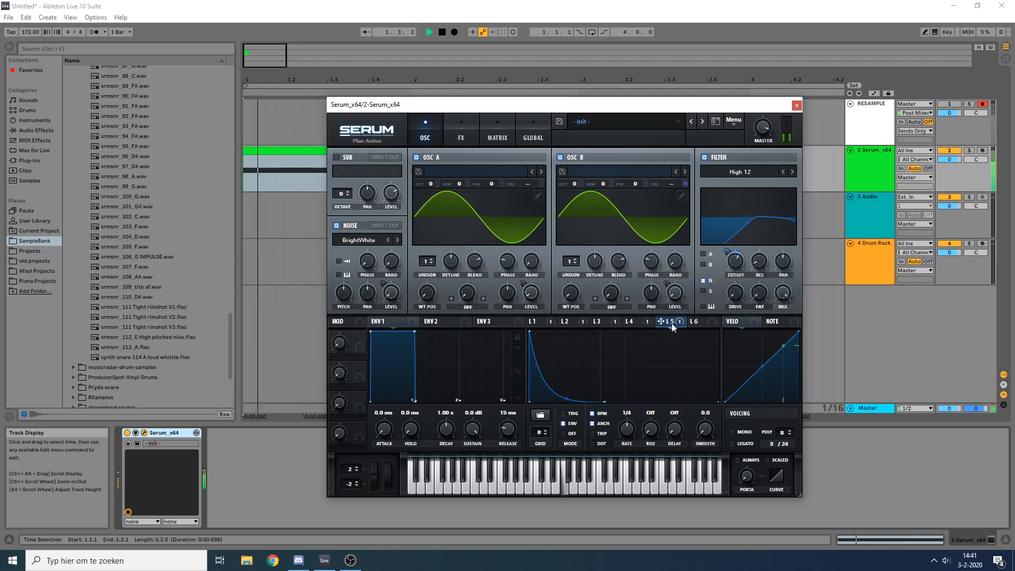
pyautogui.moveTo(605, 403); pyautogui.dragTo(627, 418)
pyautogui.press('space')
pyautogui.press('space')
pyautogui.press('space')
pyautogui.press('space')
pyautogui.press('space')
pyautogui.press('space')
pyautogui.press('space')
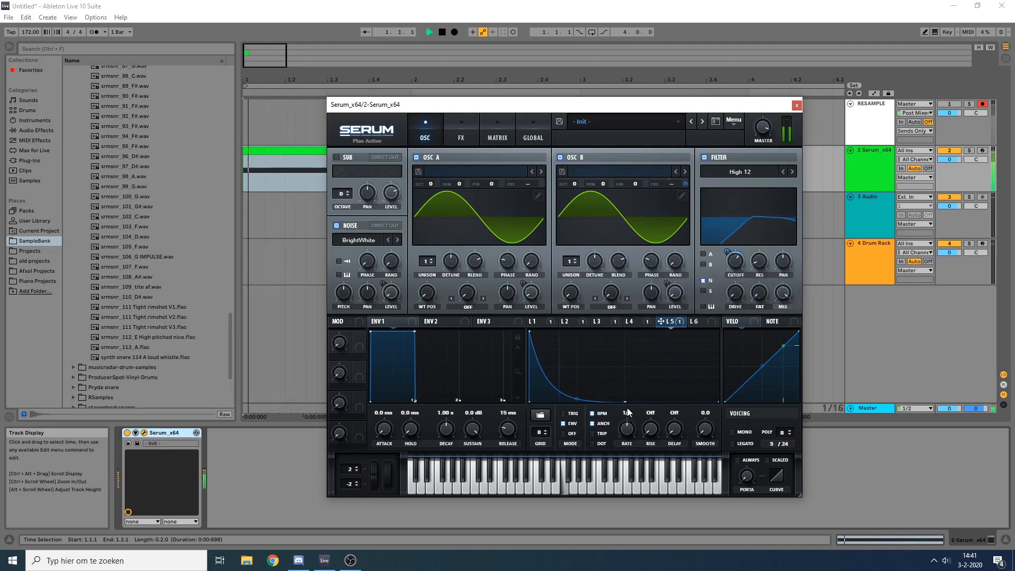
pyautogui.press('space')
pyautogui.press('space')
pyautogui.press('space')
pyautogui.press('space')
pyautogui.press('space')
pyautogui.press('space')
# Step: Adjust LFO 5's modulation amount on the filter cutoff, trying -30, and audition the clip
pyautogui.moveTo(727, 252)
pyautogui.mouseDown()
pyautogui.moveTo(734, 263)
pyautogui.moveTo(728, 255)
pyautogui.mouseUp()
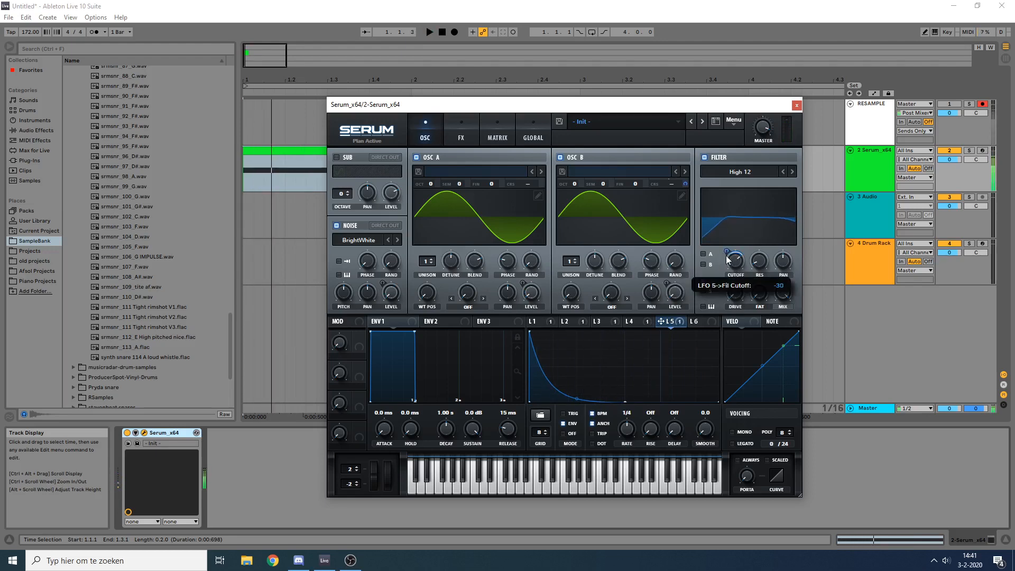
pyautogui.press('space')
pyautogui.press('space')
pyautogui.press('space')
pyautogui.press('space')
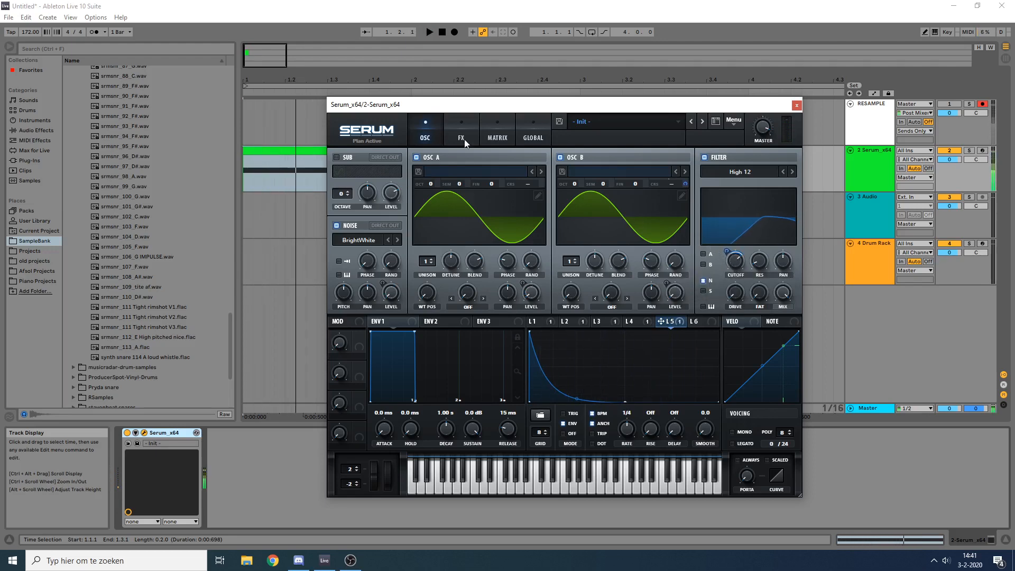
# Step: Enable the Distortion effect and set its drive to about 79% while auditioning the clip
pyautogui.click(572, 323)
pyautogui.click(467, 140)
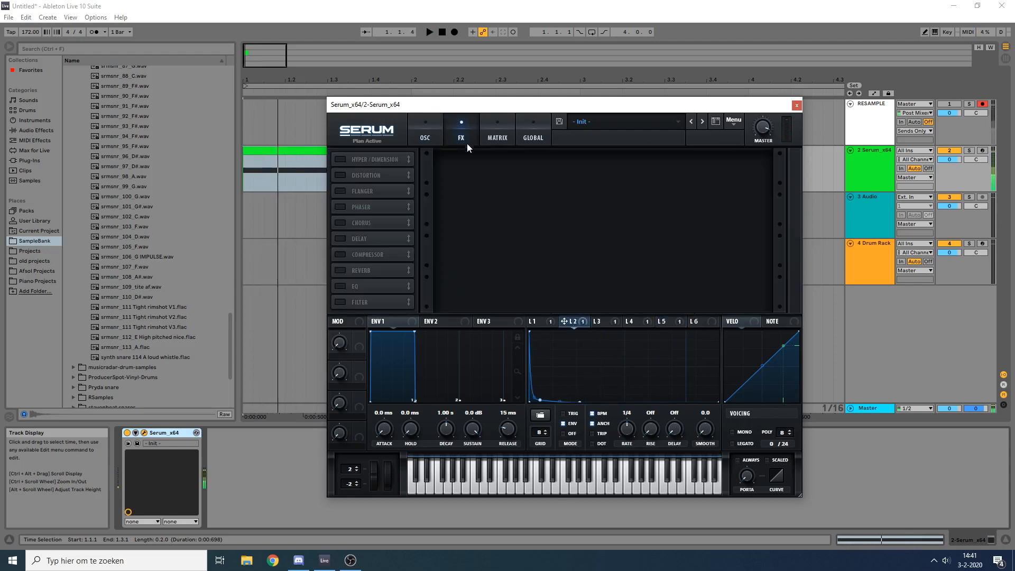
pyautogui.click(436, 129)
pyautogui.click(461, 135)
pyautogui.click(340, 174)
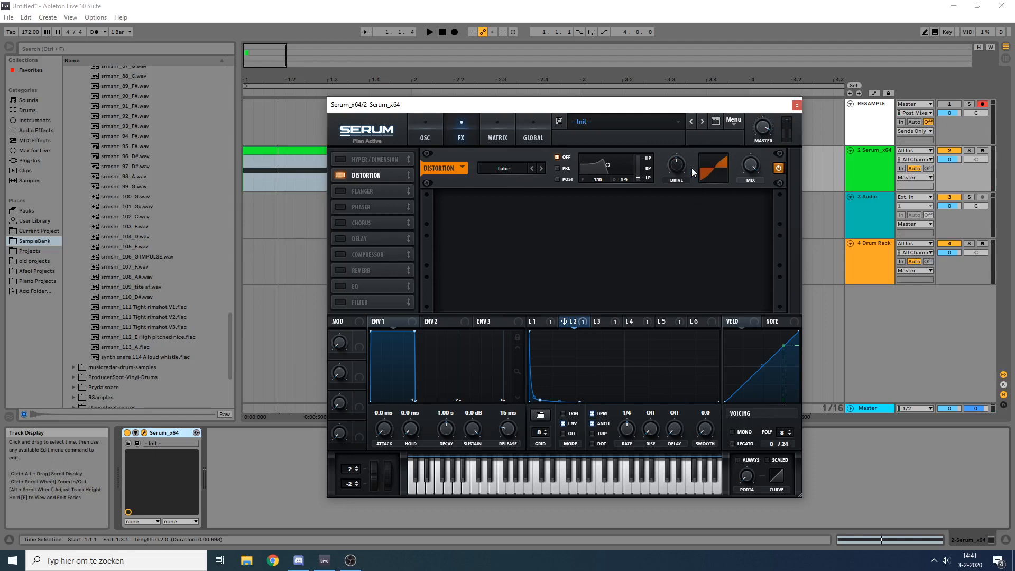
pyautogui.press('space')
pyautogui.press('space')
pyautogui.press('space')
pyautogui.press('space')
pyautogui.press('space')
pyautogui.press('space')
pyautogui.press('space')
pyautogui.press('space')
pyautogui.press('space')
pyautogui.moveTo(677, 172); pyautogui.dragTo(676, 198)
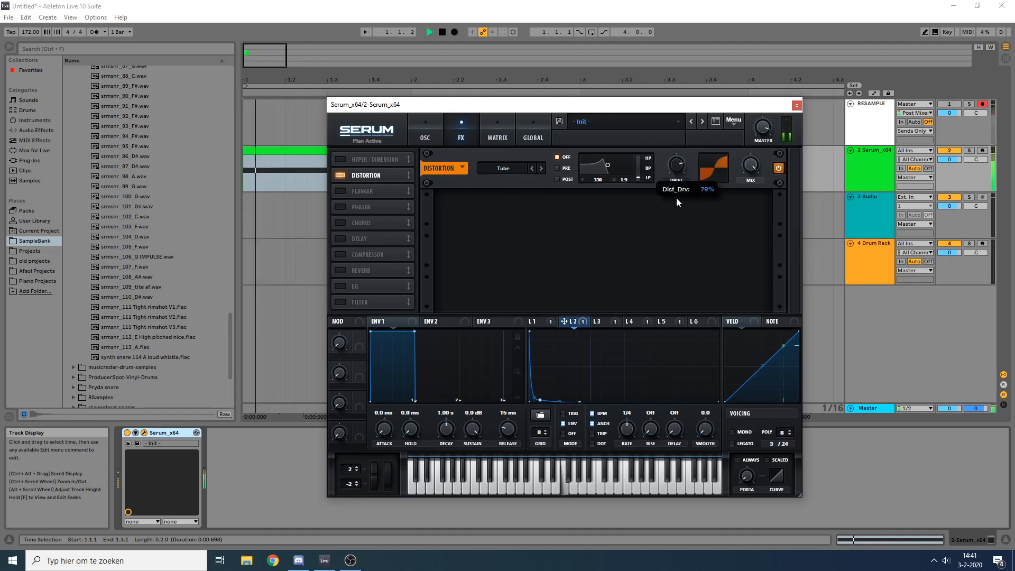
pyautogui.press('space')
# Step: Shape LFO 6 into a short, steep decay that starts at full height and drops to zero early in the cycle
pyautogui.click(695, 321)
pyautogui.moveTo(625, 331); pyautogui.dragTo(528, 327)
pyautogui.doubleClick(594, 379)
pyautogui.moveTo(594, 379); pyautogui.dragTo(558, 405)
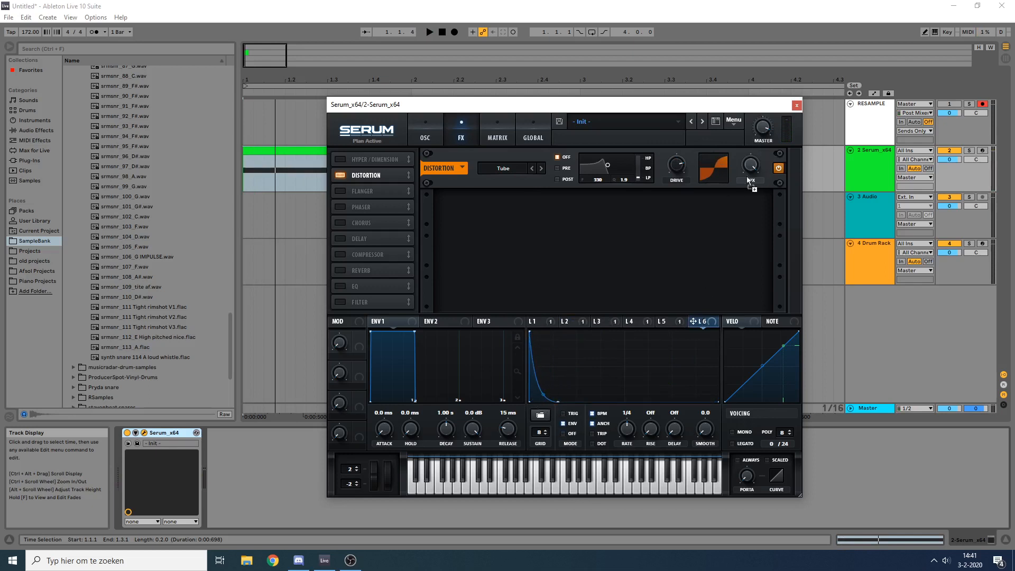
# Step: Try modulating the distortion drive with LFO 6 at an amount of 41, and audition the clip
pyautogui.press('space')
pyautogui.moveTo(676, 172); pyautogui.dragTo(671, 166)
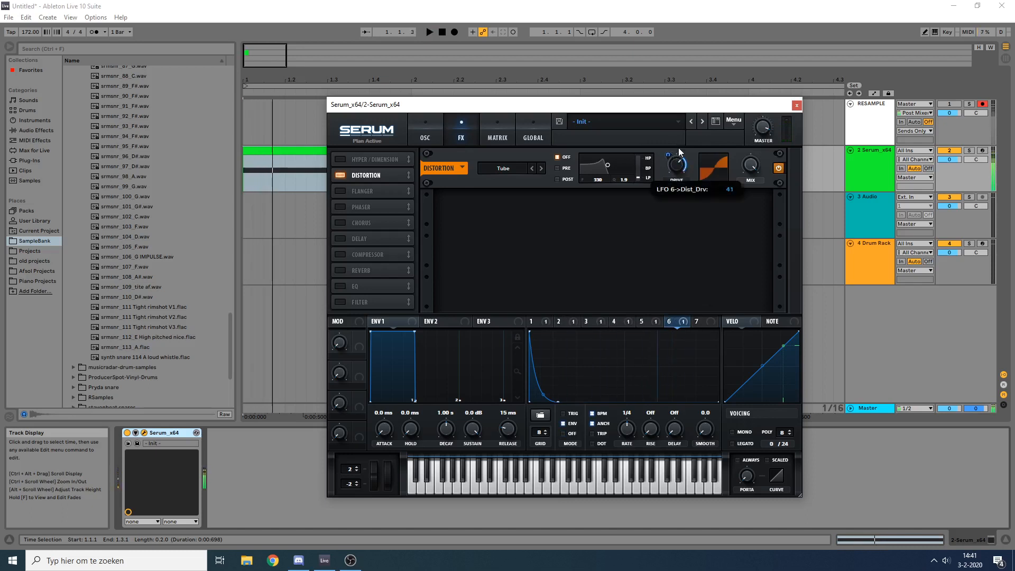
pyautogui.press('space')
pyautogui.press('space')
# Step: Change the distortion type to Stomp Box and audition the clip
pyautogui.click(501, 168)
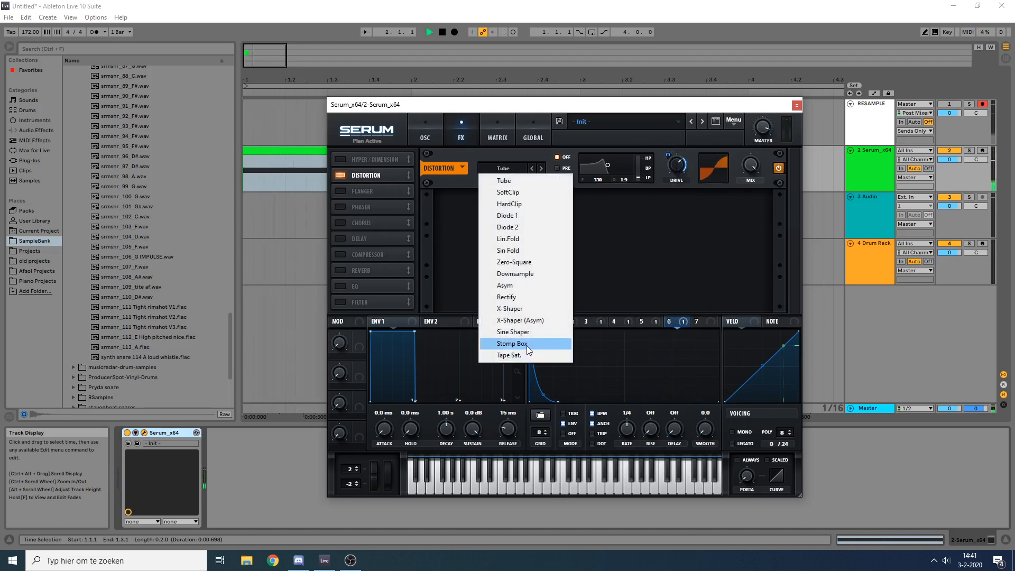
pyautogui.click(539, 344)
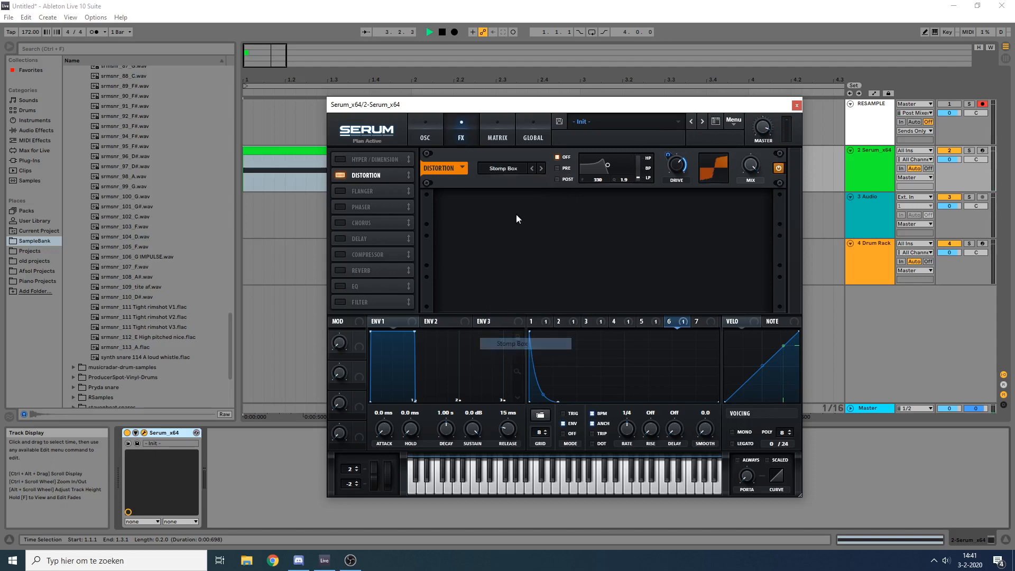
pyautogui.press('space')
pyautogui.press('space')
# Step: Lower the distortion drive, audition the clip, and remove LFO 6's modulation from the drive
pyautogui.moveTo(676, 166); pyautogui.dragTo(667, 199)
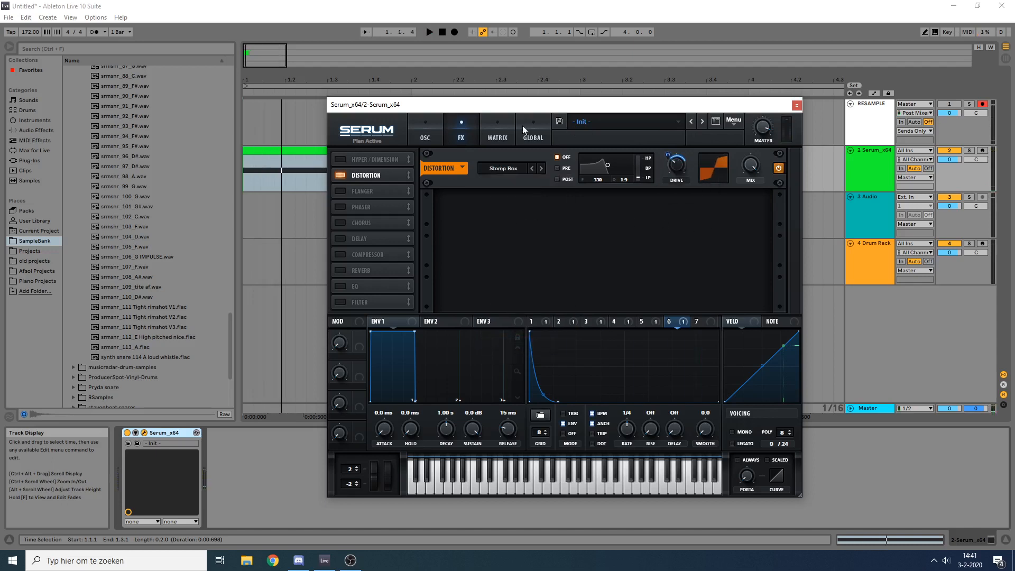
pyautogui.press('space')
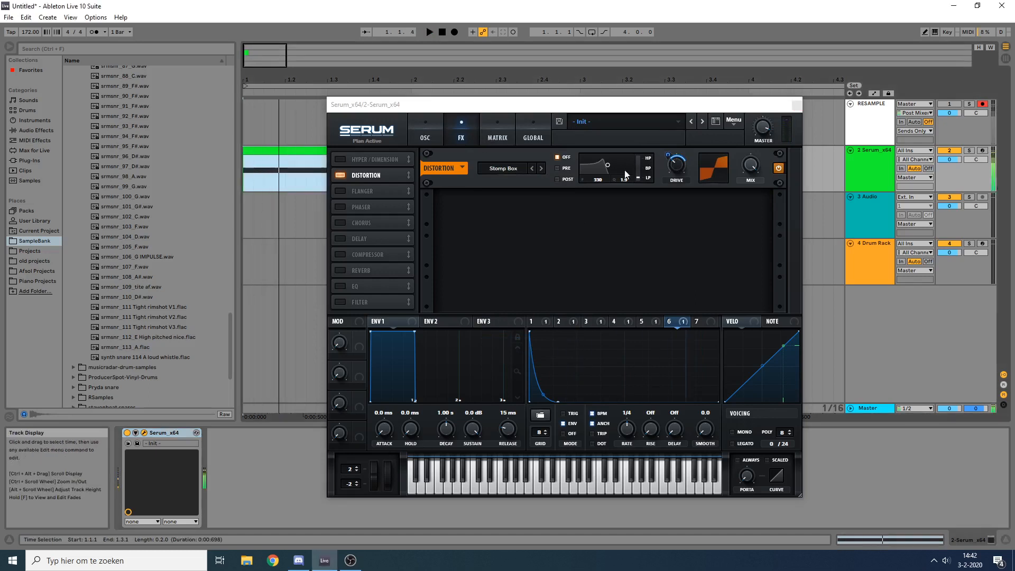
pyautogui.rightClick(672, 148)
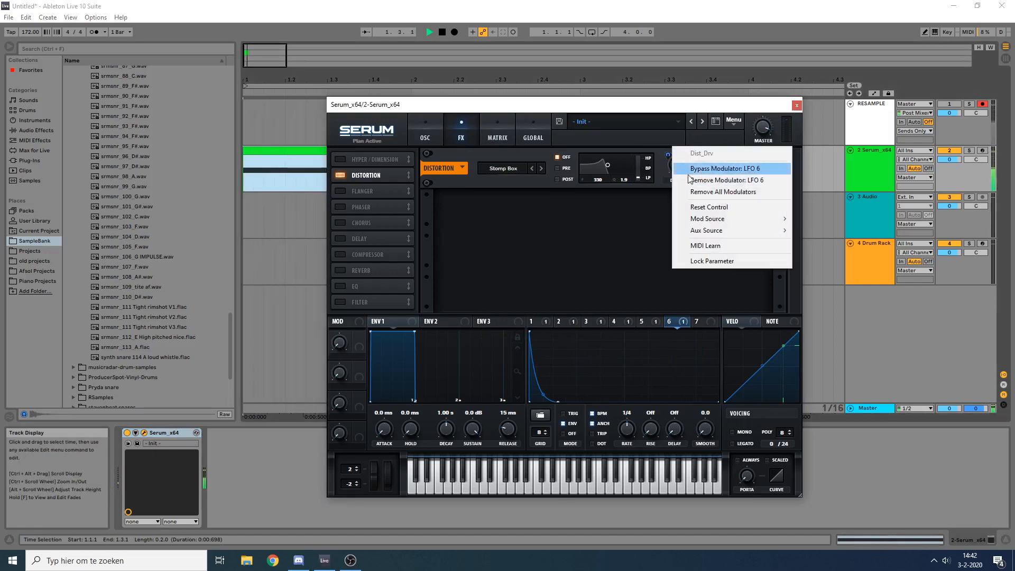
pyautogui.click(715, 180)
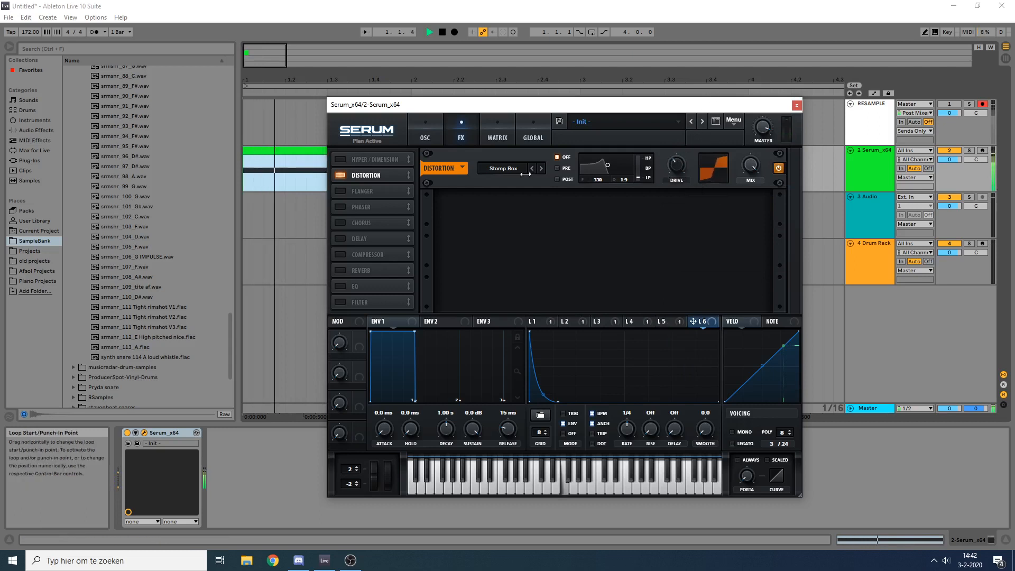
# Step: Try the Tape Sat. distortion type, switch back to Stomp Box, and audition the clip
pyautogui.click(540, 168)
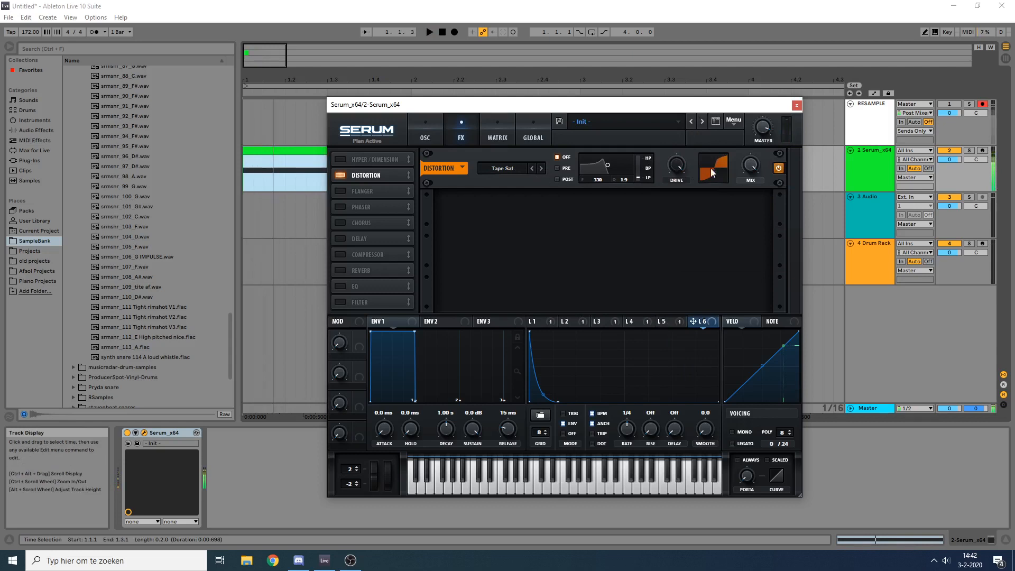
pyautogui.click(535, 168)
pyautogui.press('space')
pyautogui.press('space')
pyautogui.press('space')
pyautogui.press('space')
pyautogui.press('space')
pyautogui.press('space')
pyautogui.press('space')
# Step: Set the distortion drive to 34% and modulate it with LFO 6
pyautogui.moveTo(675, 165); pyautogui.dragTo(684, 224)
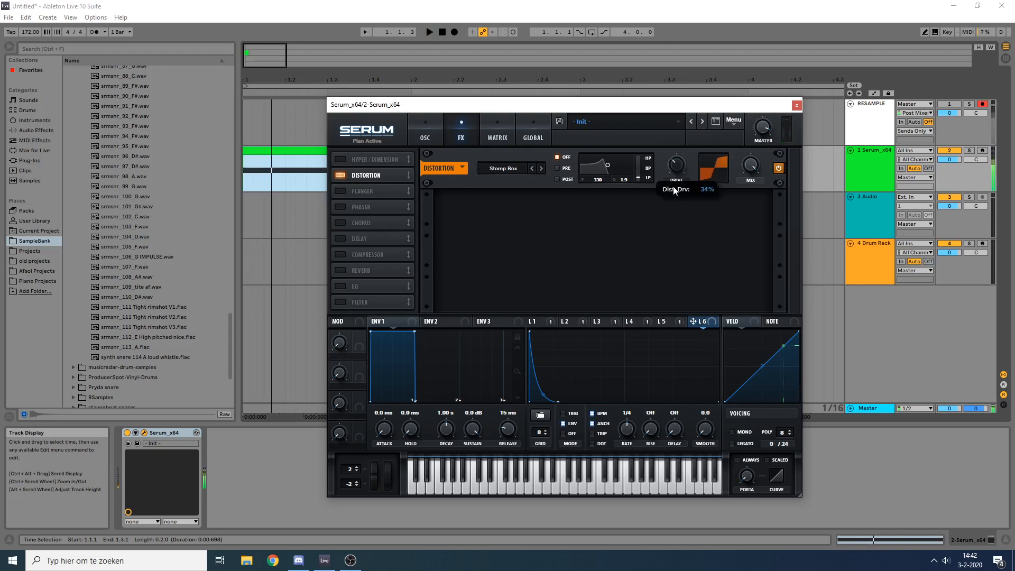
pyautogui.moveTo(693, 321); pyautogui.dragTo(676, 165)
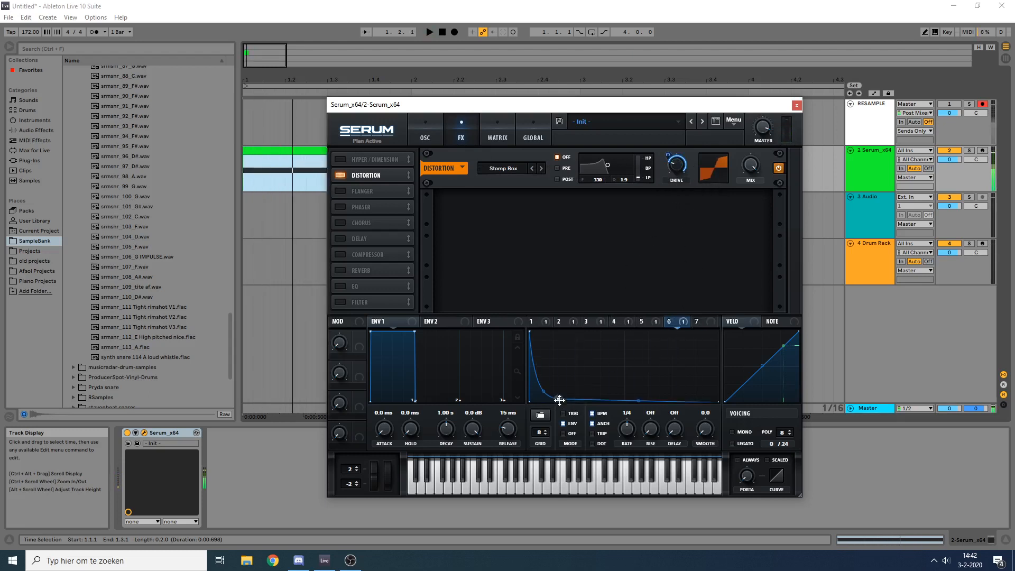
# Step: Lengthen LFO 6's decay so its end point sits mid-cycle slightly above zero, auditioning the clip
pyautogui.moveTo(558, 401); pyautogui.dragTo(599, 401)
pyautogui.press('space')
pyautogui.press('space')
pyautogui.press('space')
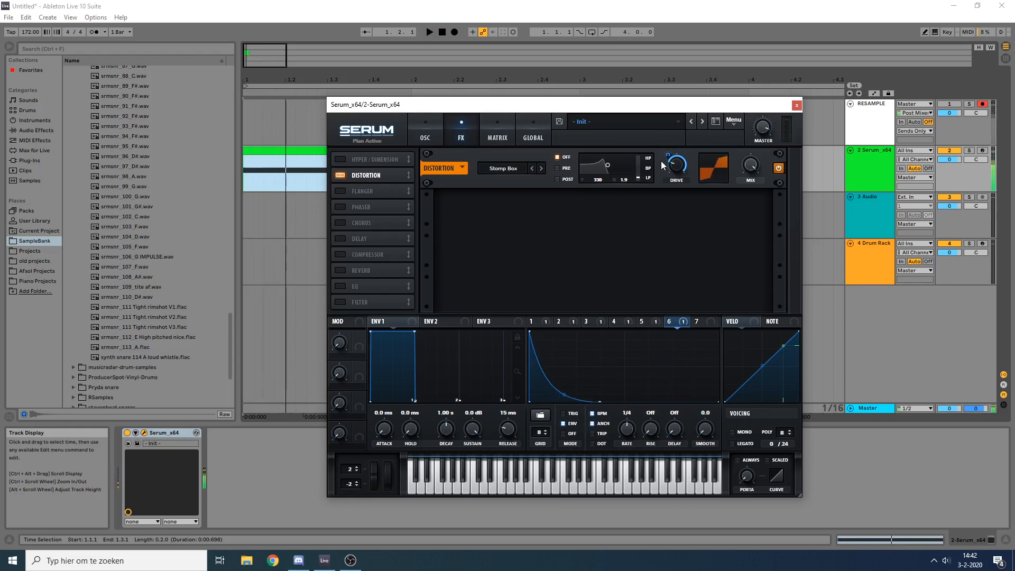
pyautogui.press('space')
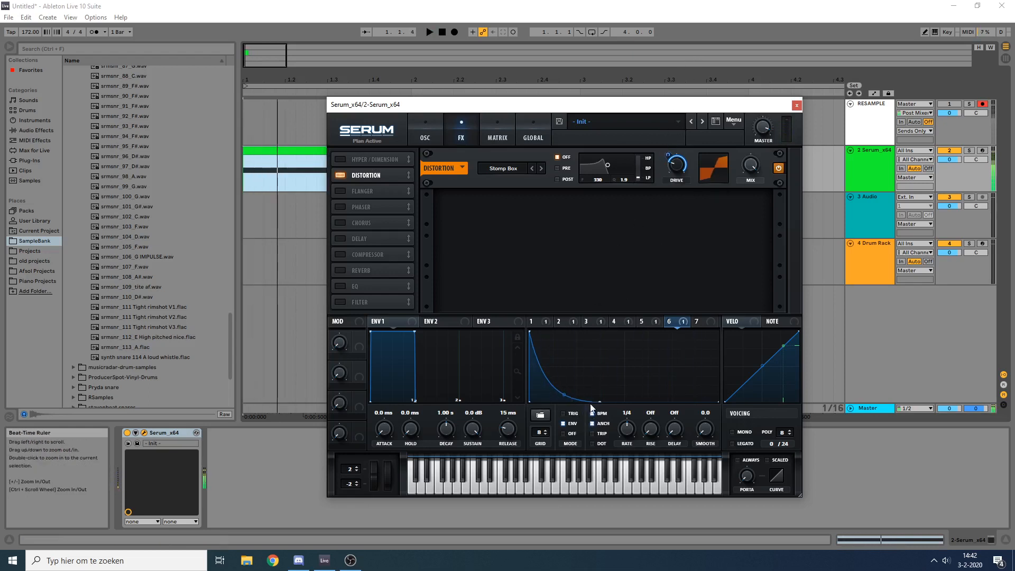
pyautogui.moveTo(606, 401)
pyautogui.mouseDown()
pyautogui.moveTo(617, 407)
pyautogui.moveTo(596, 403)
pyautogui.moveTo(626, 387)
pyautogui.moveTo(625, 397)
pyautogui.mouseUp()
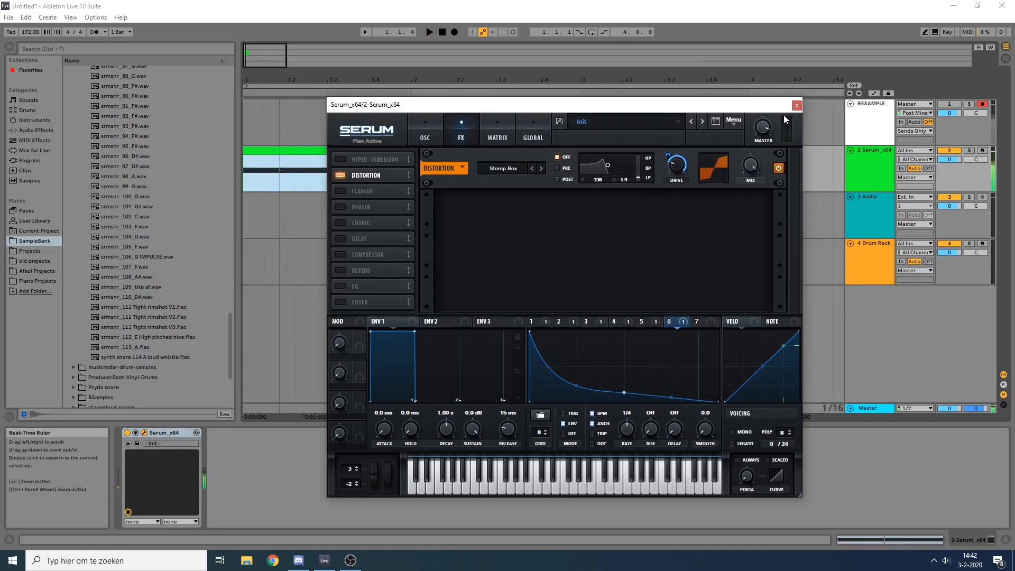
pyautogui.moveTo(769, 150)
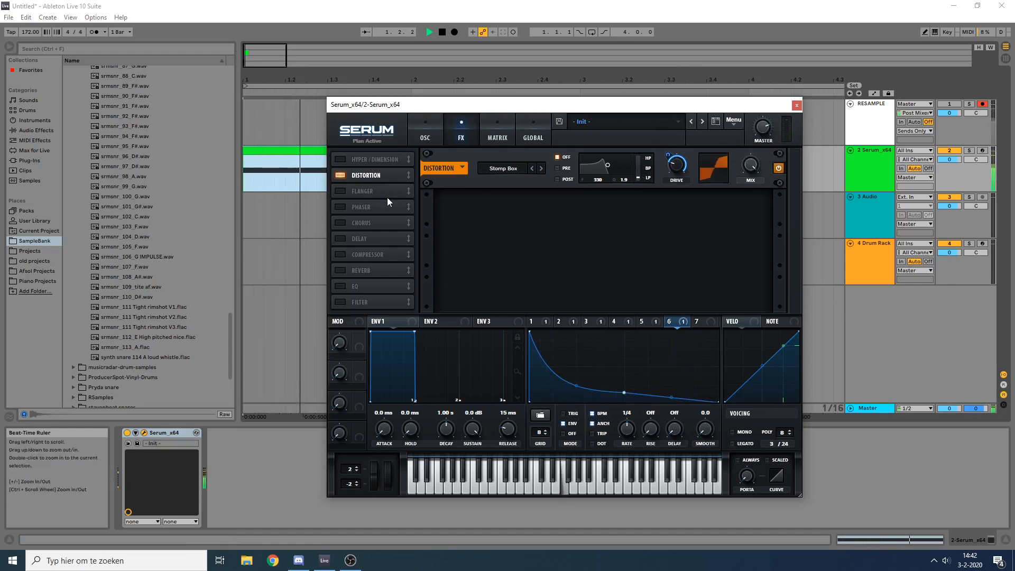
pyautogui.press('space')
# Step: Enable the EQ effect and set both its low and high bands to Peak
pyautogui.click(340, 286)
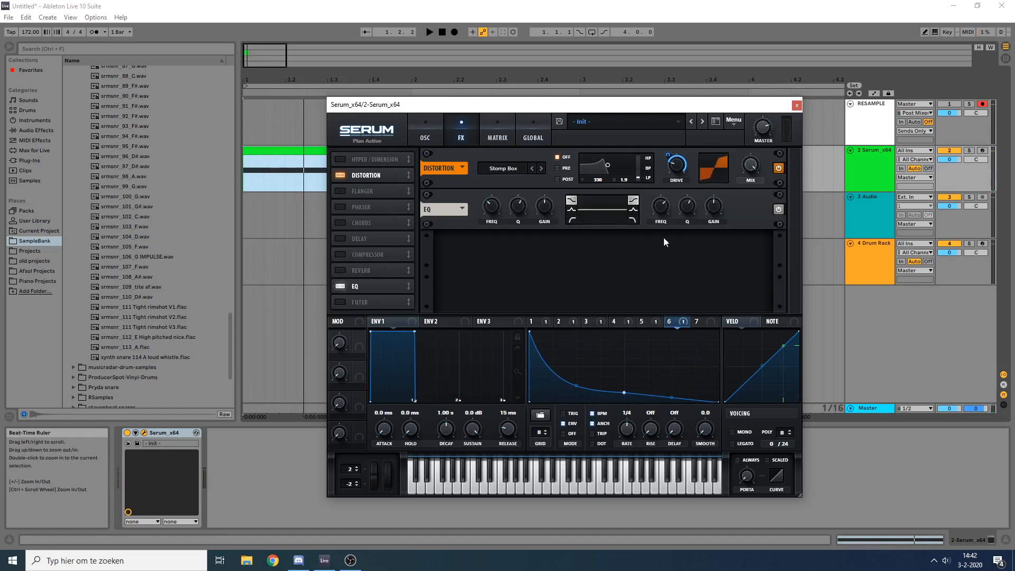
pyautogui.click(571, 210)
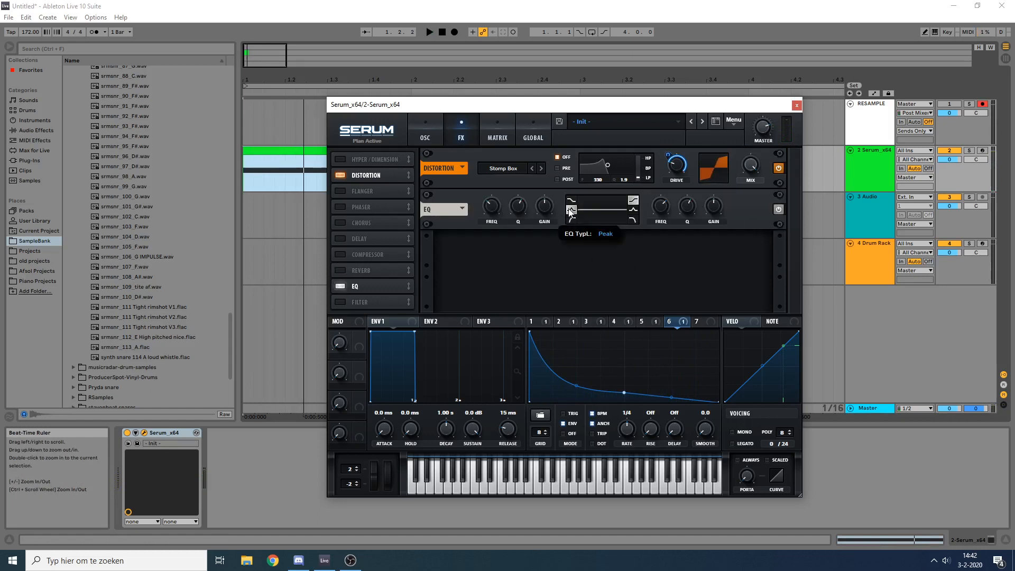
pyautogui.click(633, 210)
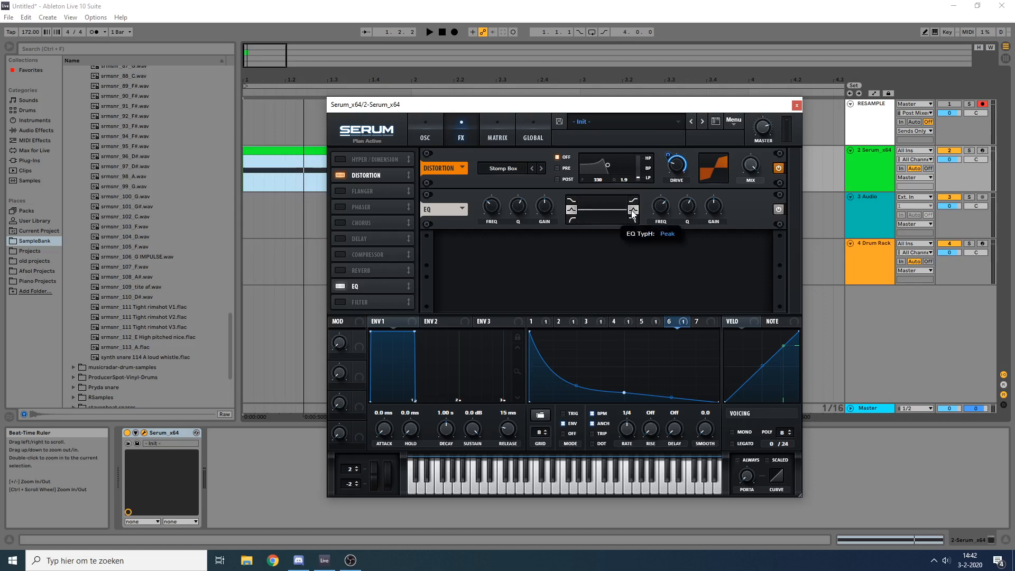
# Step: Shape LFO 7 in envelope mode as a steep curved decay from full height to zero at mid-cycle
pyautogui.click(698, 321)
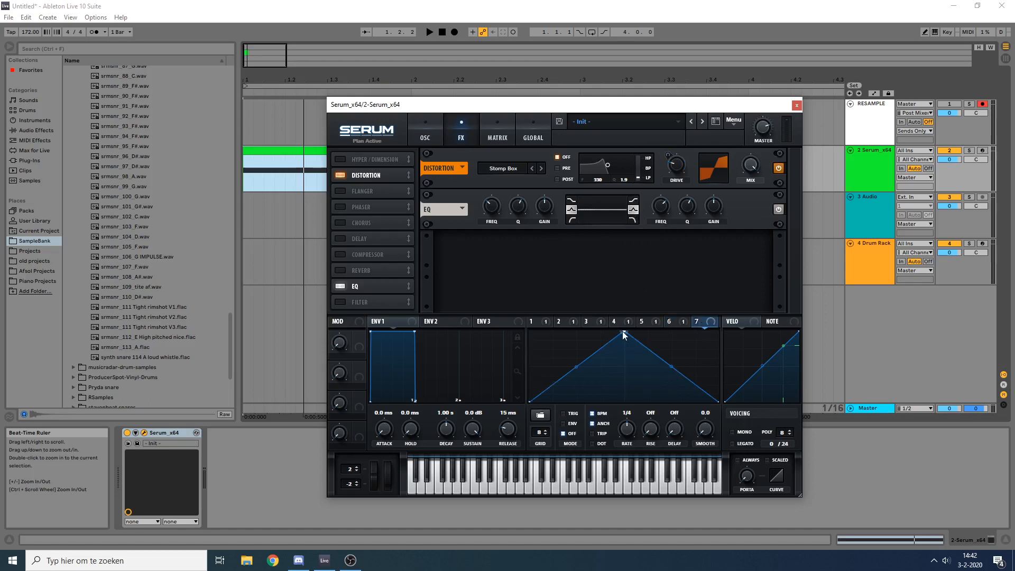
pyautogui.moveTo(623, 334); pyautogui.dragTo(529, 332)
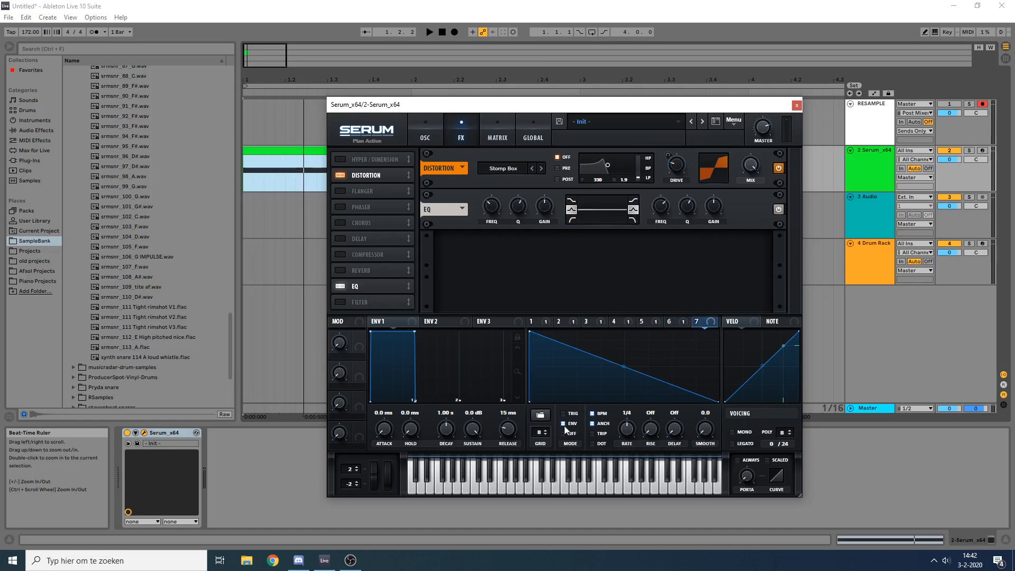
pyautogui.moveTo(618, 395); pyautogui.dragTo(624, 411)
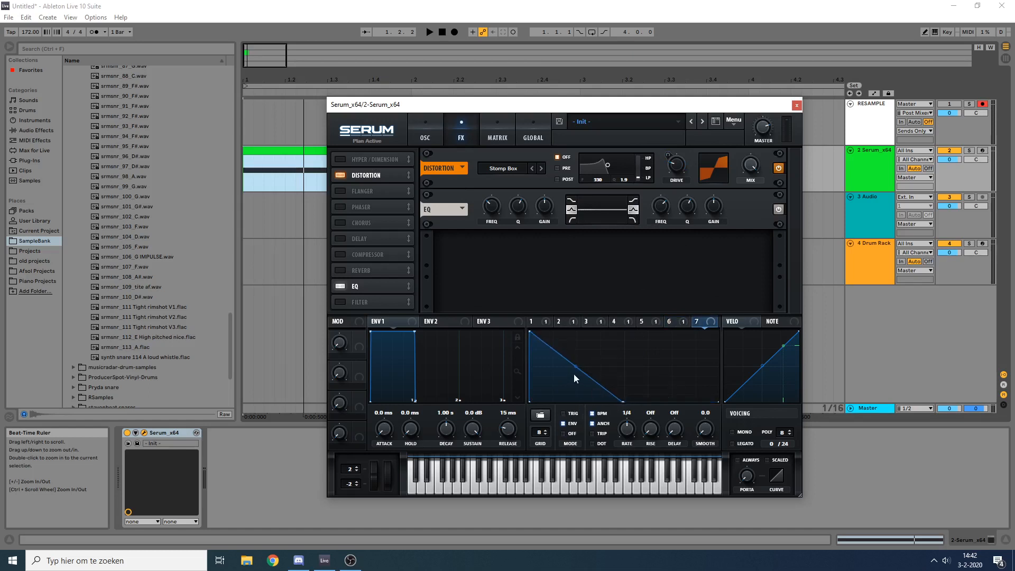
pyautogui.moveTo(574, 374); pyautogui.dragTo(580, 386)
# Step: Modulate the EQ's high-band gain and frequency with LFO 7 and audition the clip
pyautogui.moveTo(730, 208); pyautogui.dragTo(684, 230)
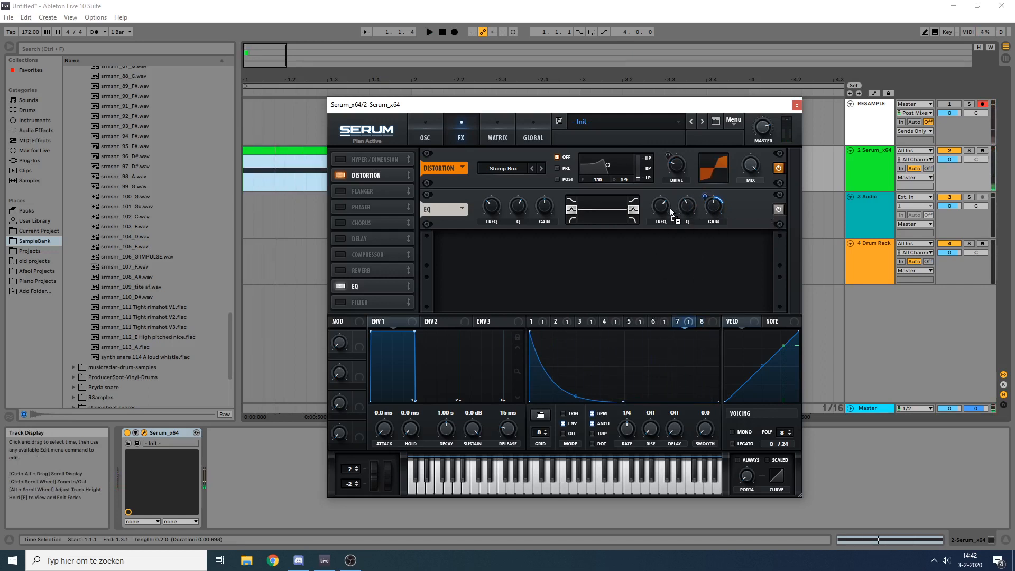
pyautogui.moveTo(661, 209); pyautogui.dragTo(663, 208)
pyautogui.press('space')
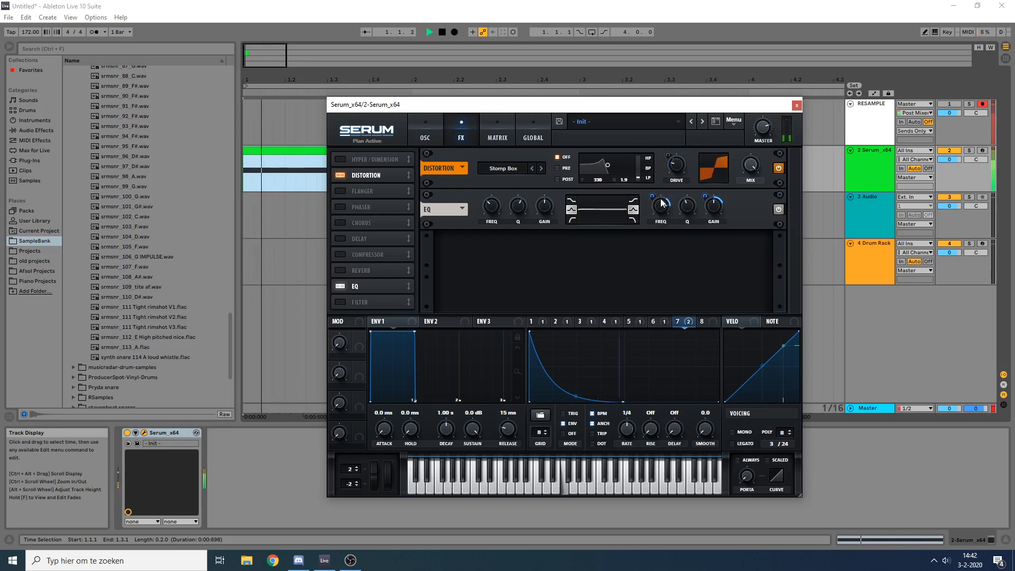
pyautogui.press('space')
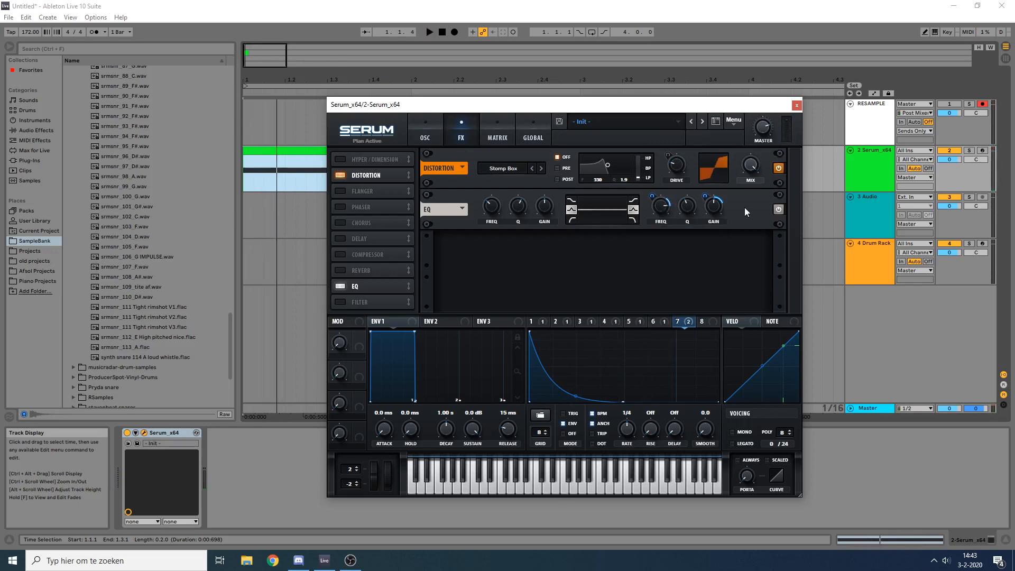
# Step: Compare the clip with the EQ bypassed and with it enabled
pyautogui.press('space')
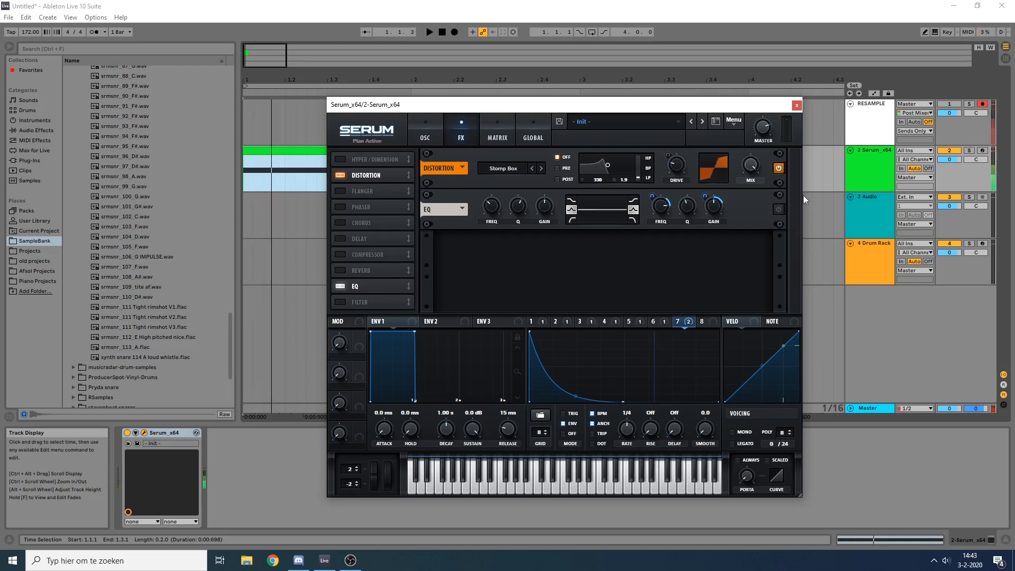
pyautogui.click(779, 210)
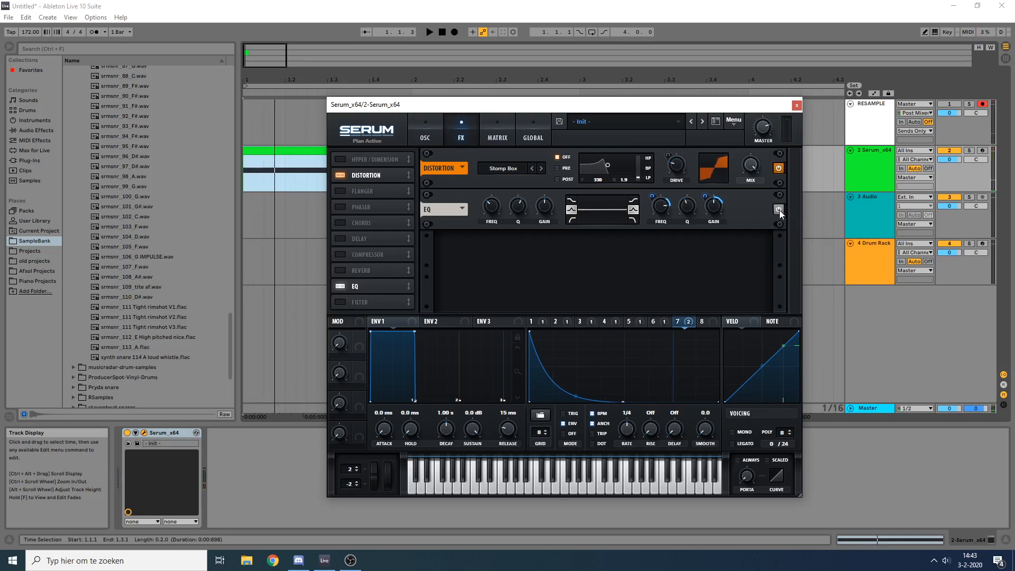
pyautogui.press('space')
# Step: Place the EQ ahead of the distortion in the effects chain, auditioning the clip with both orders
pyautogui.press('space')
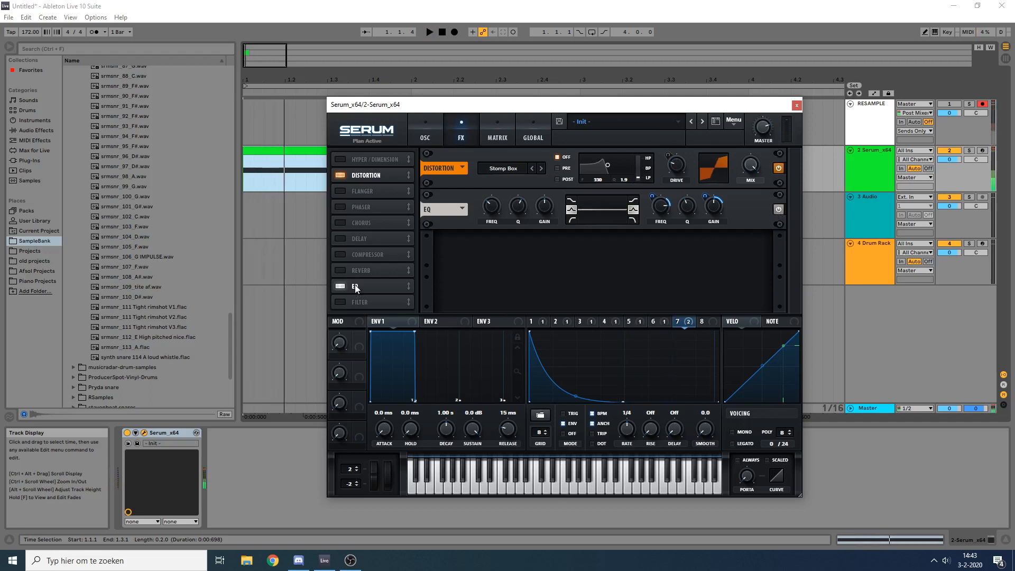
pyautogui.moveTo(355, 288); pyautogui.dragTo(375, 172)
pyautogui.press('space')
pyautogui.press('space')
pyautogui.press('space')
pyautogui.press('space')
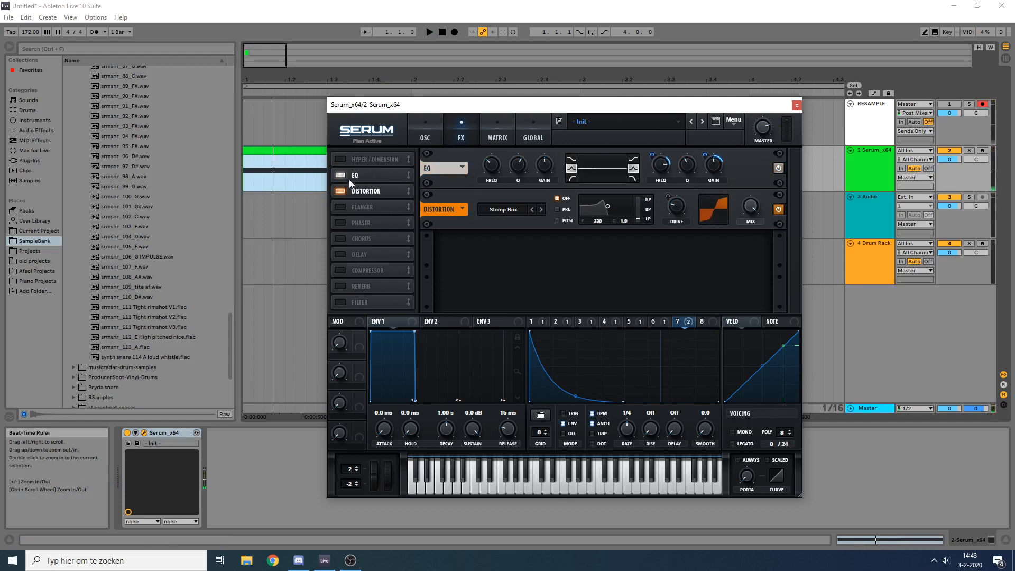
pyautogui.moveTo(350, 182); pyautogui.dragTo(357, 199)
pyautogui.press('space')
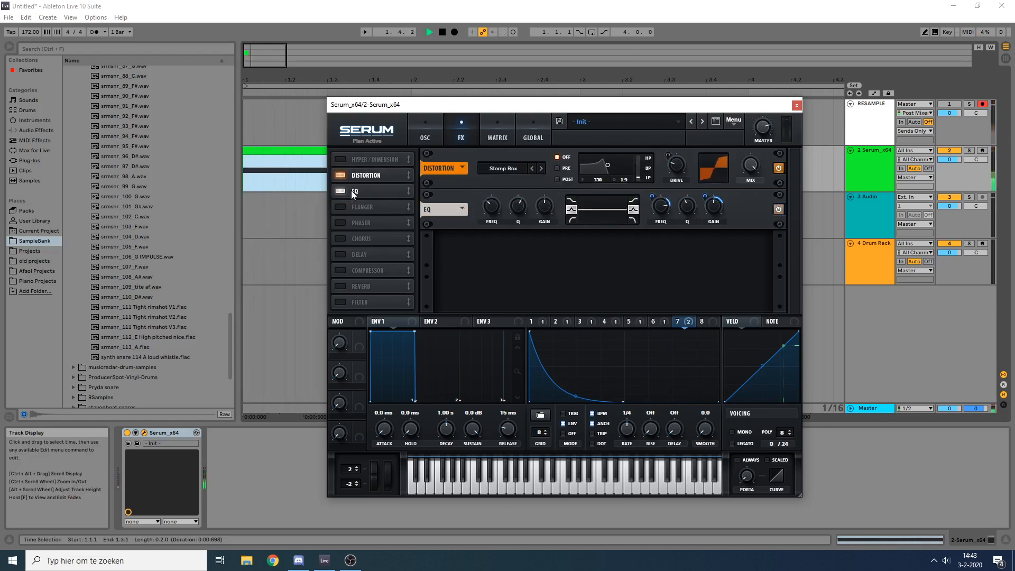
pyautogui.moveTo(372, 161); pyautogui.dragTo(372, 163)
pyautogui.press('space')
pyautogui.press('space')
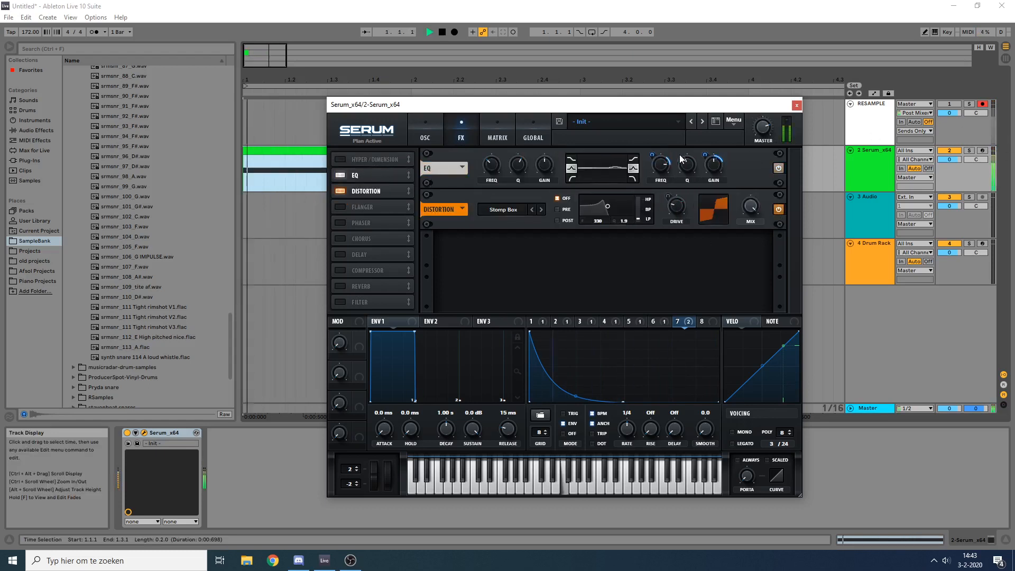
pyautogui.press('space')
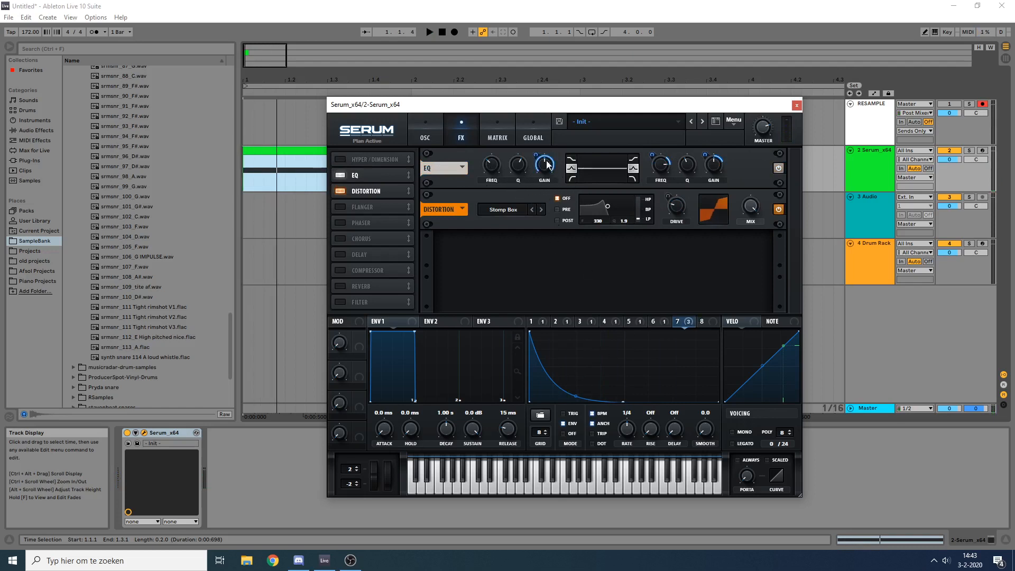
# Step: Modulate the EQ's low-band gain with LFO 7, adjusting the modulation amount while auditioning the clip
pyautogui.moveTo(535, 154); pyautogui.dragTo(502, 142)
pyautogui.press('space')
pyautogui.press('space')
pyautogui.press('space')
pyautogui.press('space')
pyautogui.press('space')
pyautogui.press('space')
pyautogui.press('space')
pyautogui.press('space')
pyautogui.press('space')
pyautogui.press('space')
pyautogui.press('space')
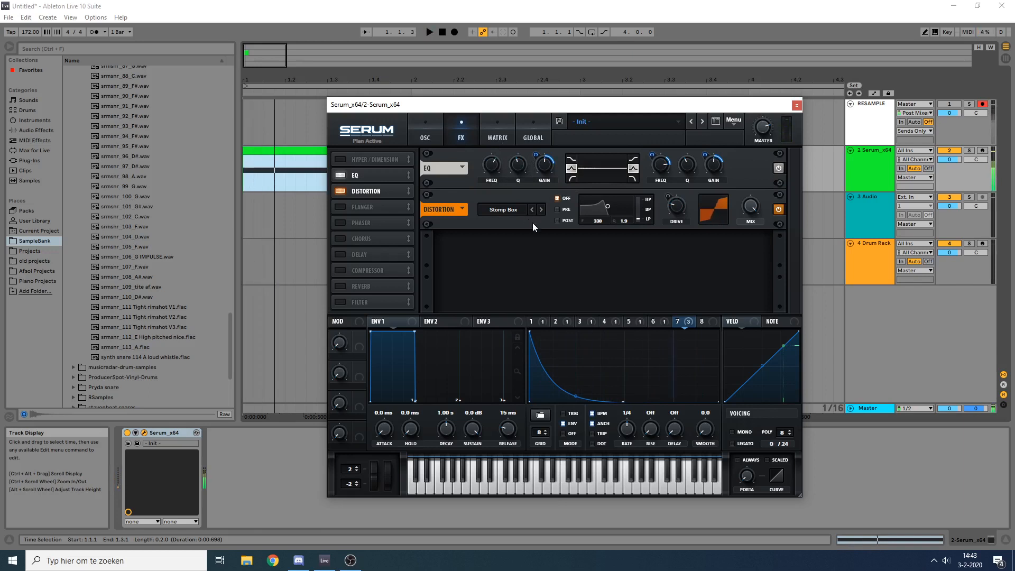
# Step: Modulate the EQ's low-band frequency with LFO 7, set the low-band gain modulation to 32, and audition the clip
pyautogui.moveTo(686, 323); pyautogui.dragTo(542, 205)
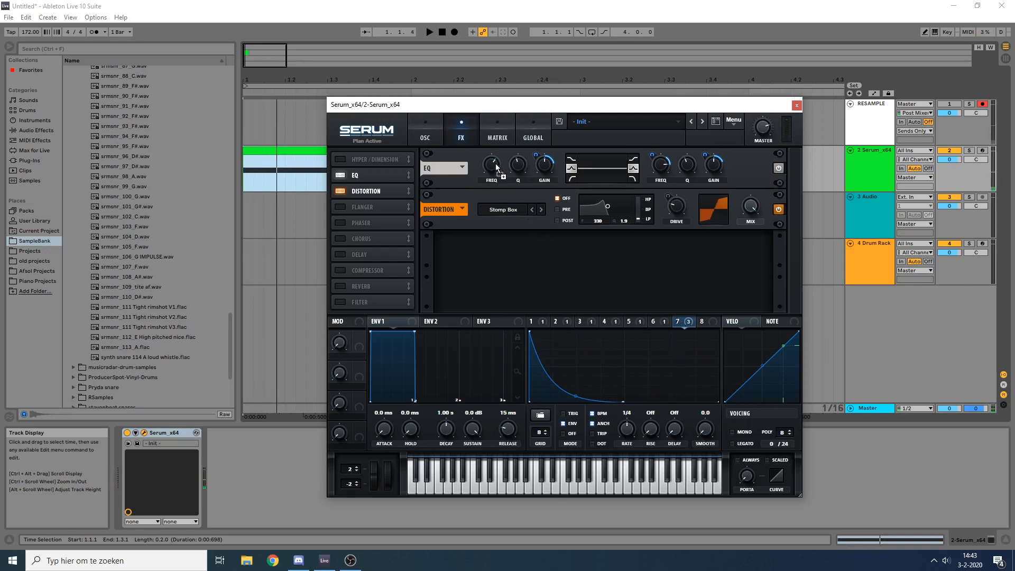
pyautogui.moveTo(497, 168); pyautogui.dragTo(491, 165)
pyautogui.press('space')
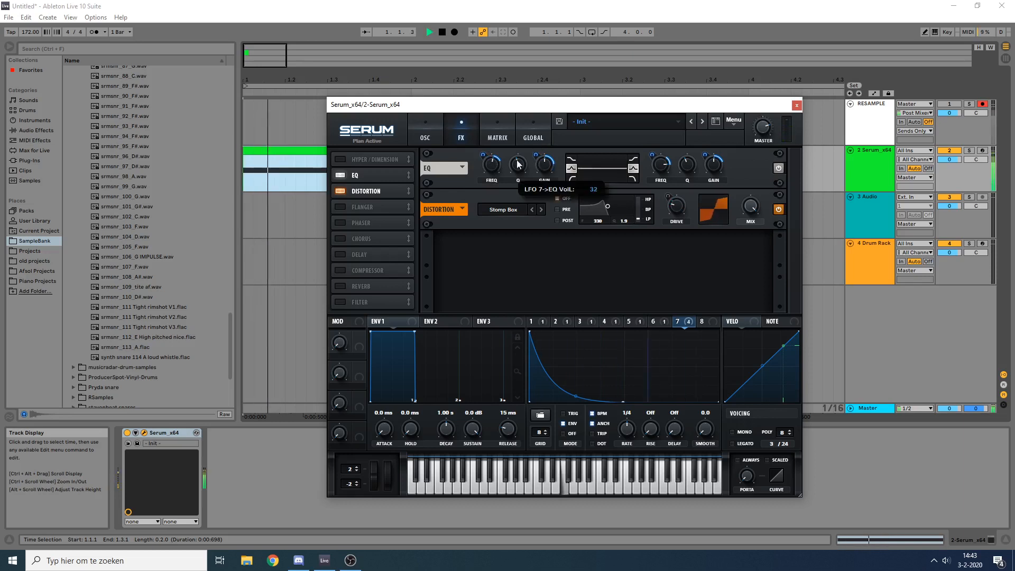
pyautogui.press('space')
pyautogui.press('space')
pyautogui.press('space')
pyautogui.press('space')
pyautogui.press('space')
pyautogui.press('space')
pyautogui.press('space')
pyautogui.moveTo(483, 155); pyautogui.dragTo(540, 139)
pyautogui.press('space')
pyautogui.press('space')
pyautogui.press('space')
pyautogui.press('space')
pyautogui.press('space')
pyautogui.press('space')
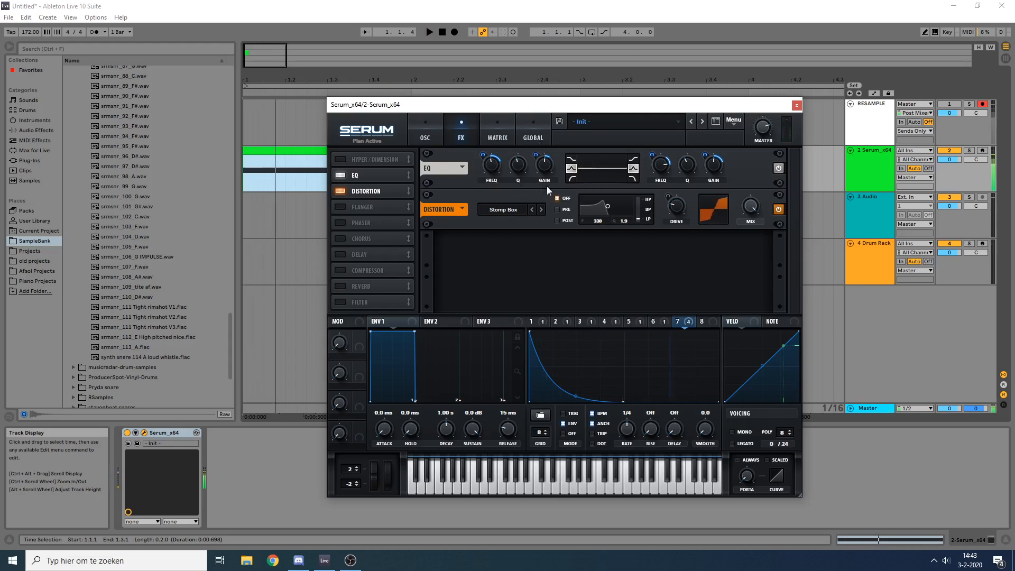
pyautogui.press('space')
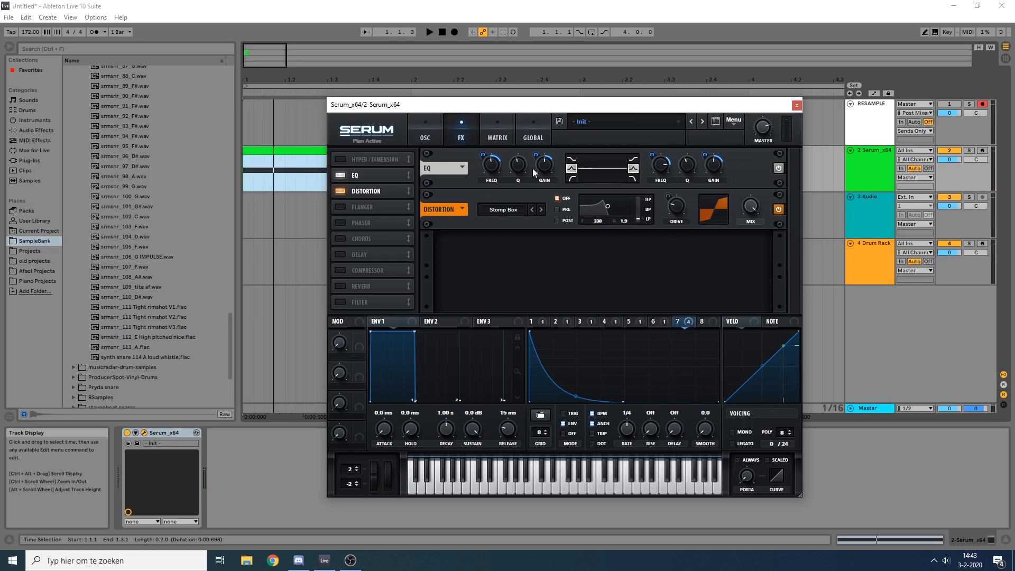
# Step: Review LFO 7's EQ routings in the modulation matrix, and return to the effects
pyautogui.click(496, 138)
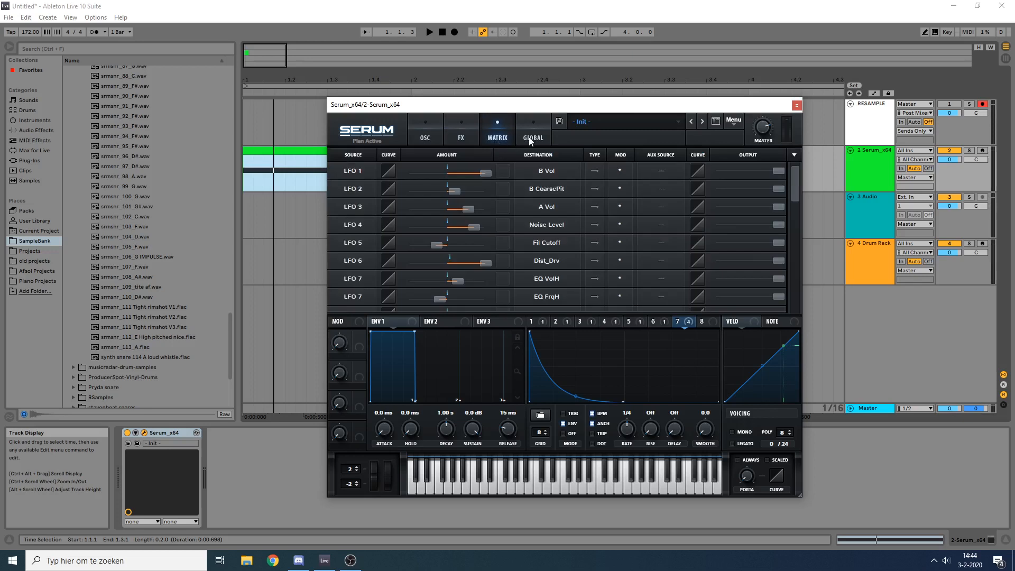
pyautogui.moveTo(792, 188); pyautogui.dragTo(794, 212)
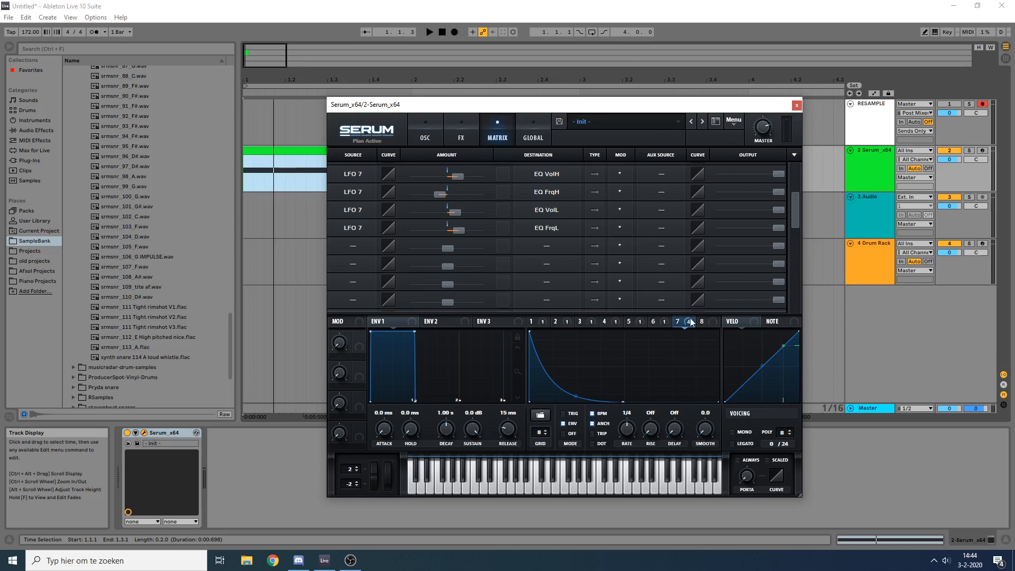
pyautogui.moveTo(388, 213); pyautogui.dragTo(398, 224)
pyautogui.click(534, 135)
pyautogui.click(472, 131)
# Step: Set LFO 7's modulation of the EQ low-band gain to 59 and remove its modulation from the low-band frequency
pyautogui.press('space')
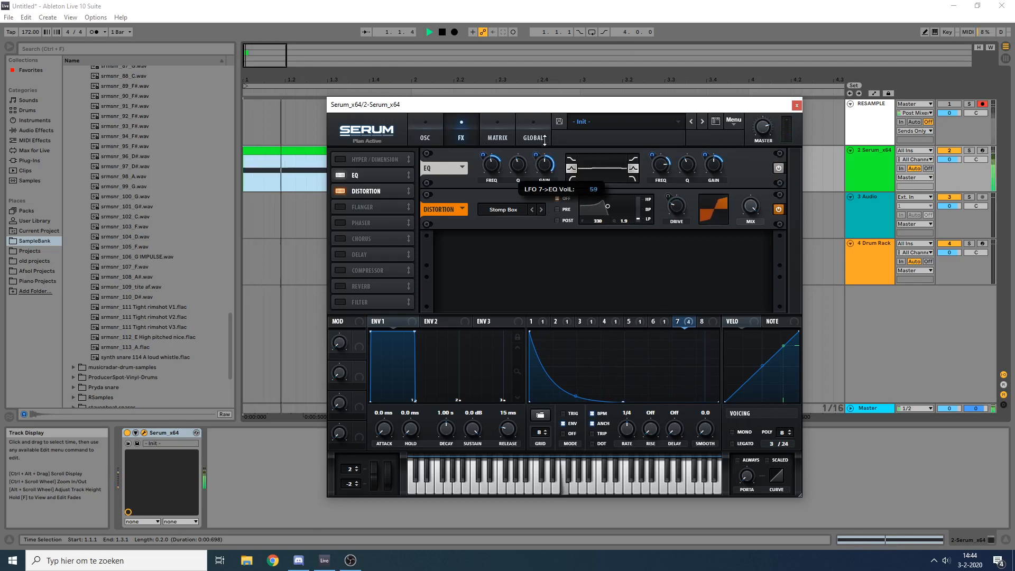
pyautogui.rightClick(491, 167)
pyautogui.click(516, 184)
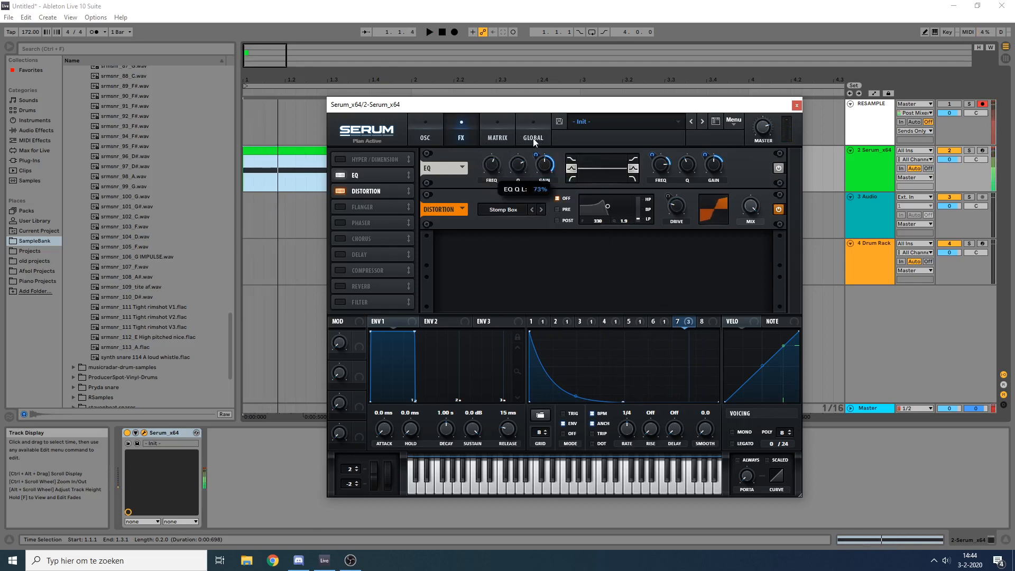
# Step: Fine-tune the EQ's low-band Q and gain settings while auditioning the clip
pyautogui.moveTo(545, 128); pyautogui.dragTo(542, 163)
pyautogui.press('space')
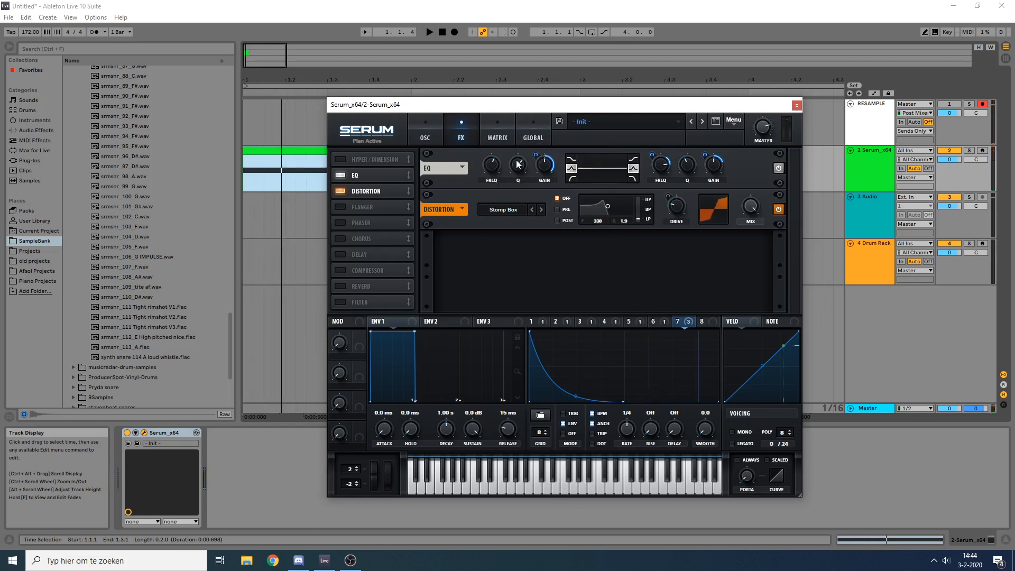
pyautogui.press('space')
pyautogui.press('space')
pyautogui.press('space')
pyautogui.press('space')
pyautogui.press('space')
pyautogui.press('space')
pyautogui.press('space')
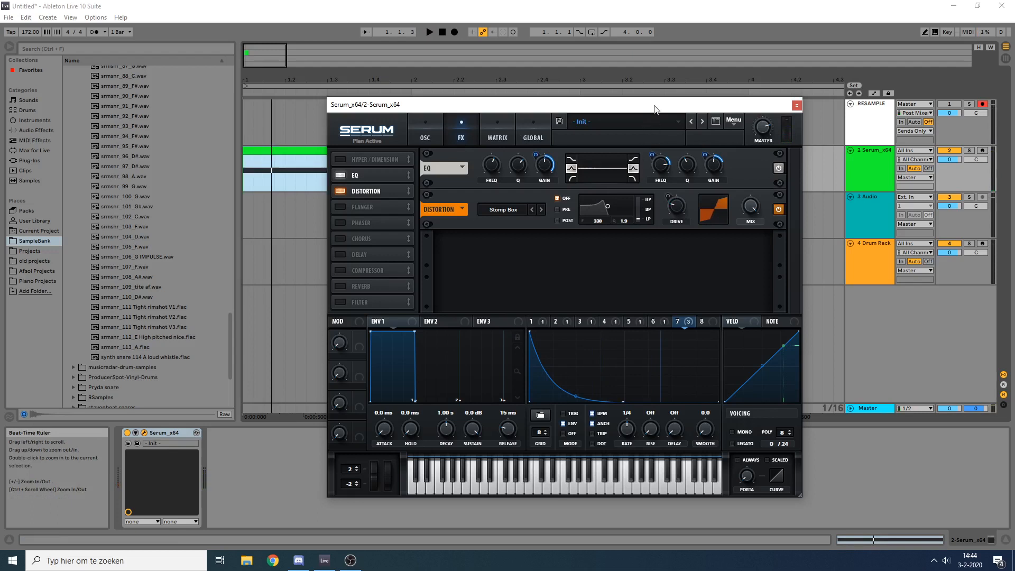
# Step: Open the oscillator settings to examine the oscillators, noise and filter
pyautogui.click(425, 131)
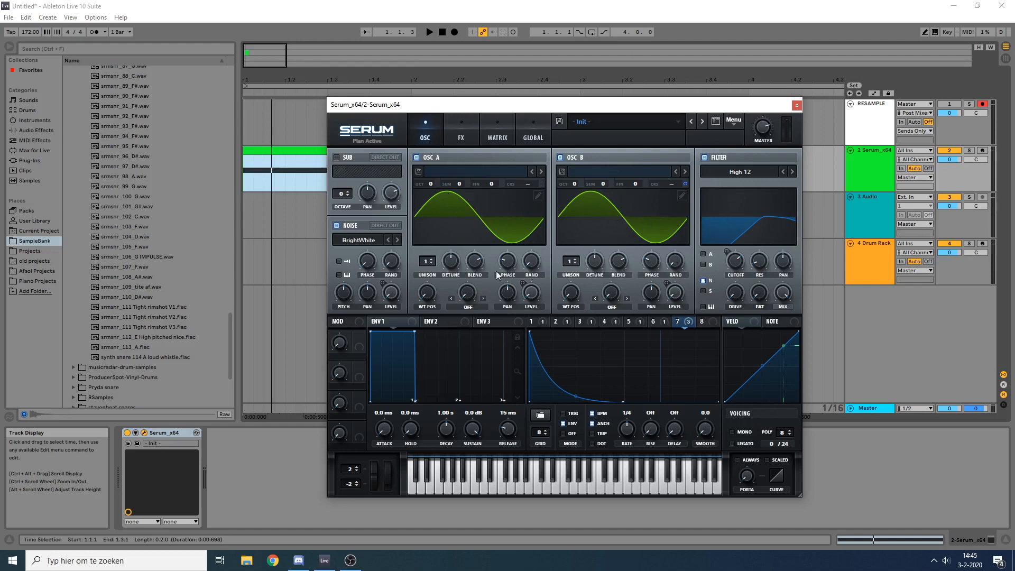
# Step: Preview the synth snare 114 A loud whistle.flac sample and open the SPAN analyzer on the Master track
pyautogui.click(131, 358)
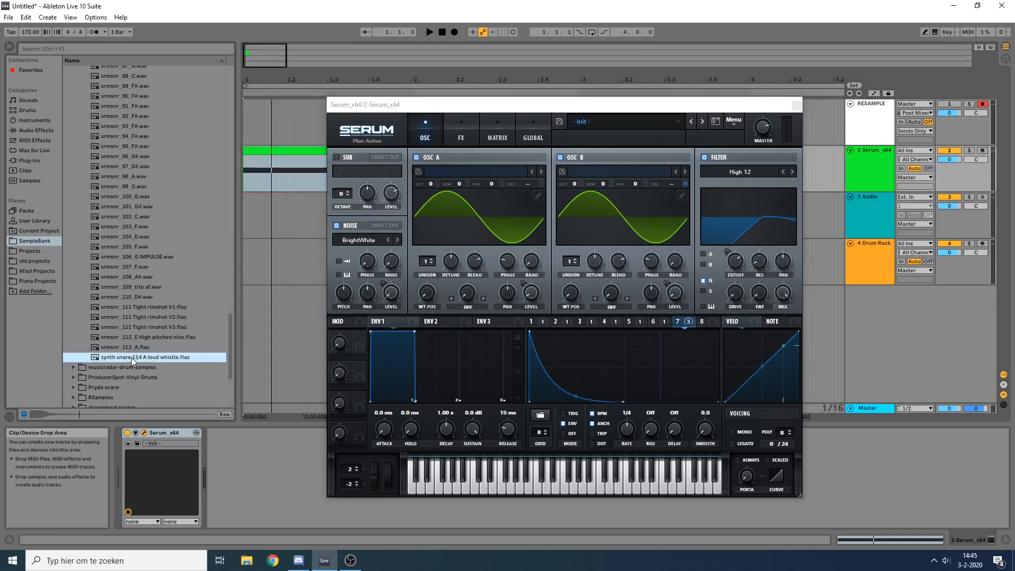
pyautogui.moveTo(128, 358); pyautogui.dragTo(309, 274)
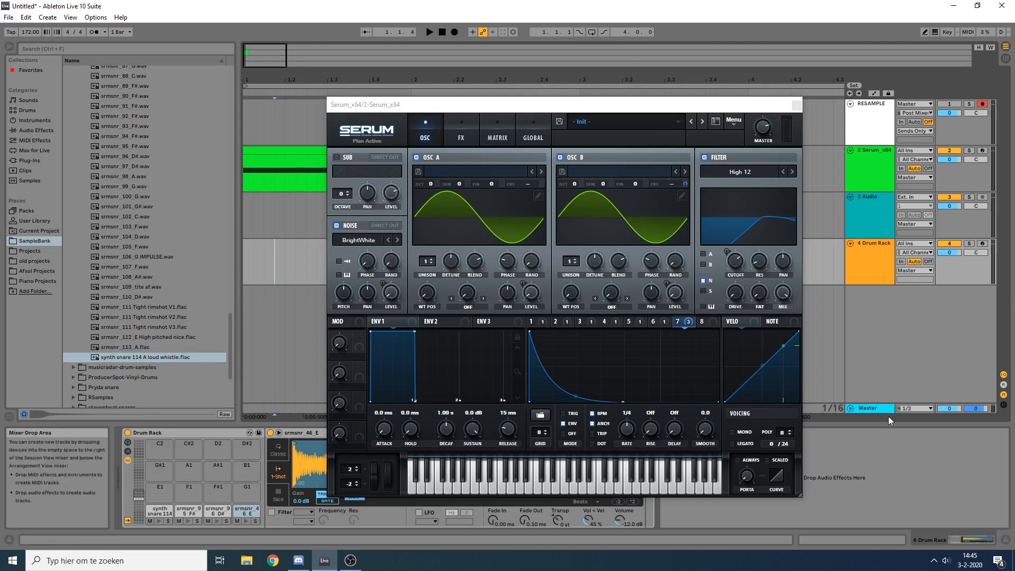
pyautogui.click(860, 414)
pyautogui.click(261, 432)
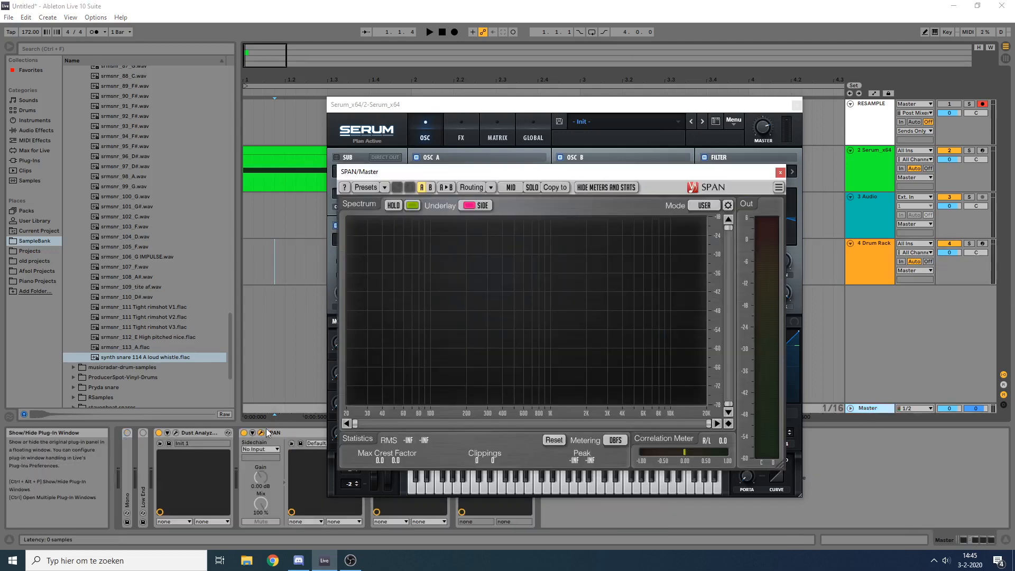
# Step: Play the Drum Rack's synth snare 114 pad to examine its spectrum in SPAN, and close the analyzer
pyautogui.click(889, 255)
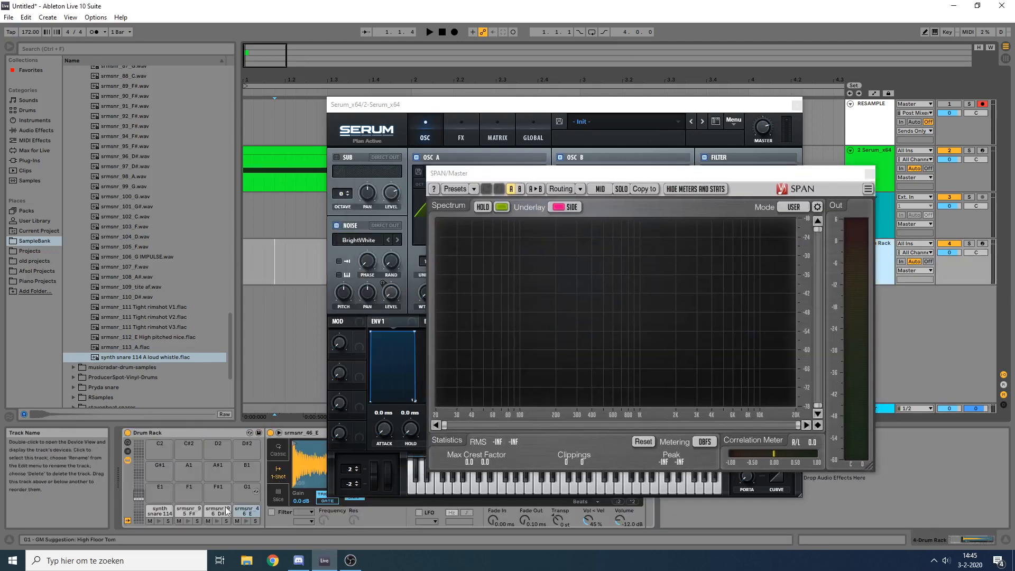
pyautogui.click(156, 521)
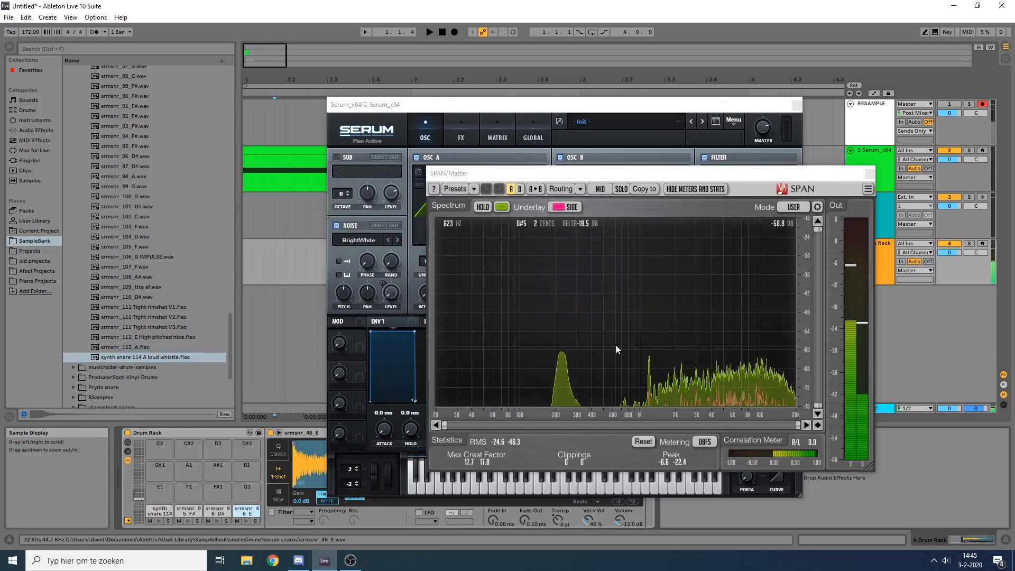
pyautogui.click(157, 522)
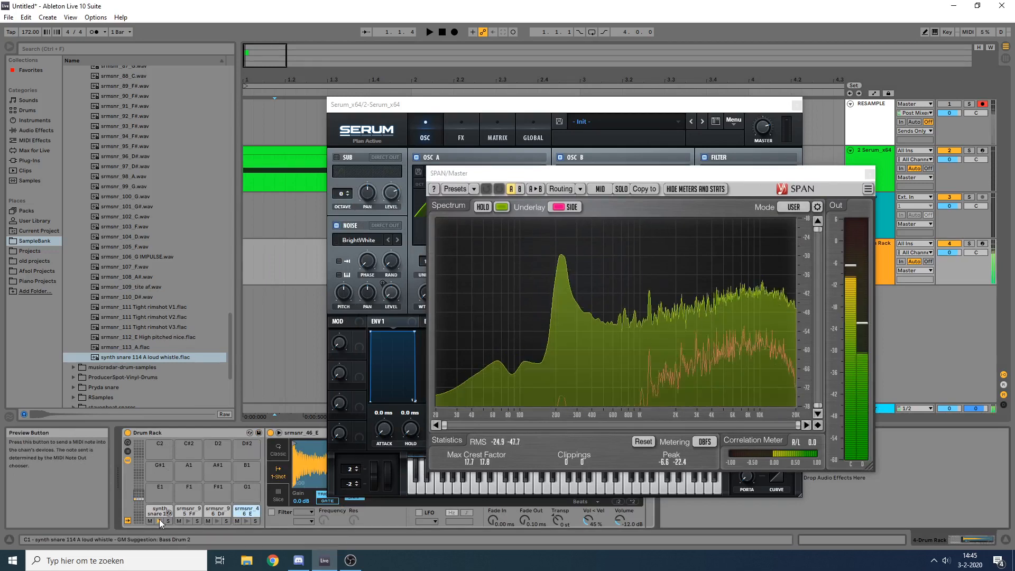
pyautogui.click(869, 174)
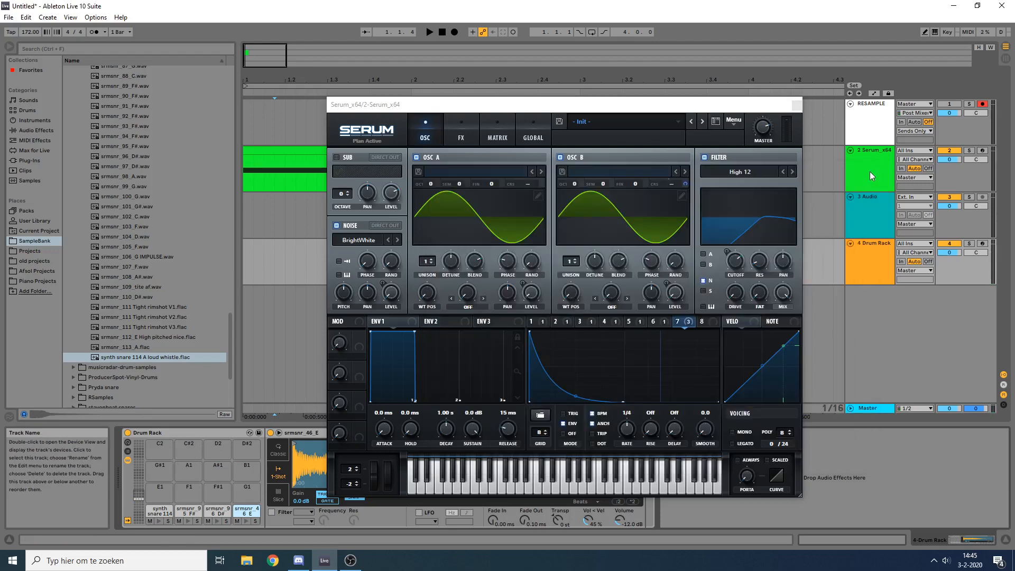
# Step: Show Serum's effects, audition the snare clip, close the Serum window and audition the clip again
pyautogui.click(494, 136)
pyautogui.click(451, 133)
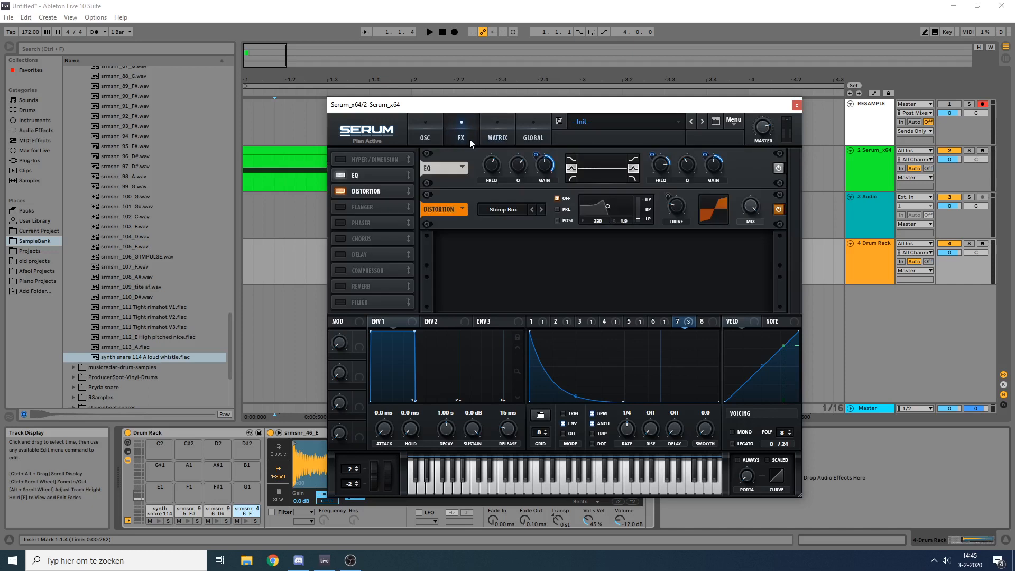
pyautogui.press('space')
pyautogui.click(275, 153)
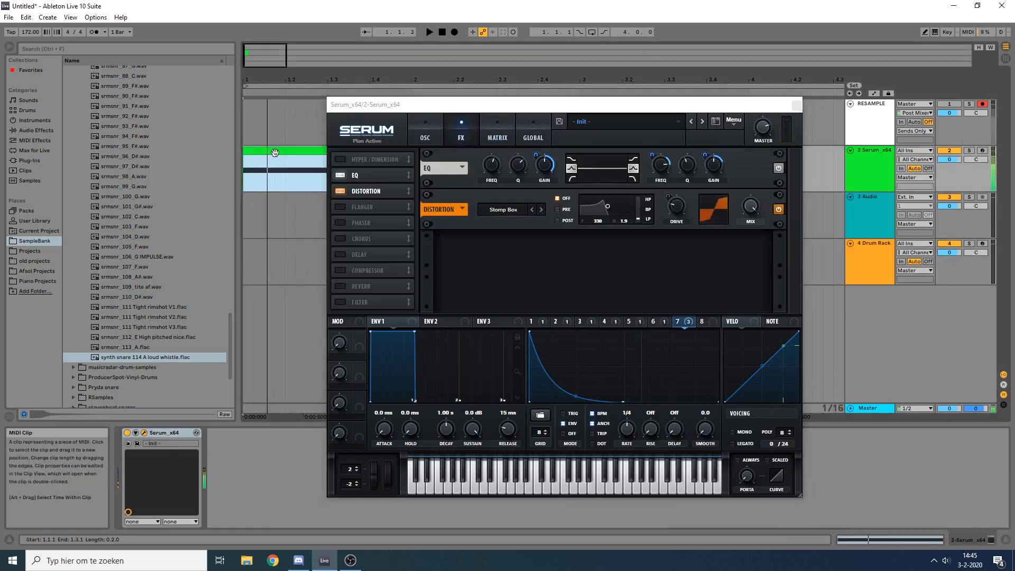
pyautogui.press('space')
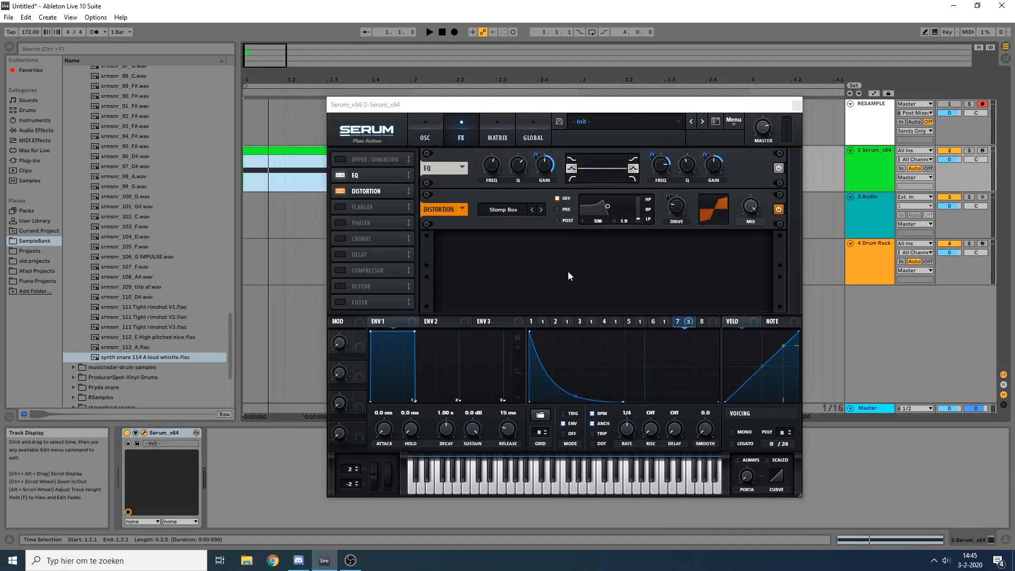
pyautogui.click(417, 123)
pyautogui.click(796, 105)
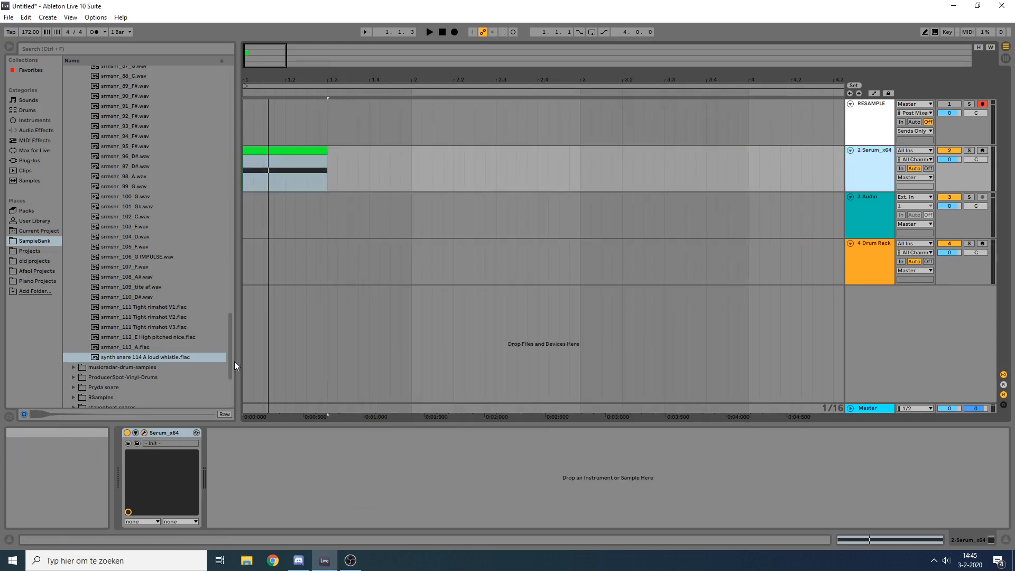
pyautogui.press('space')
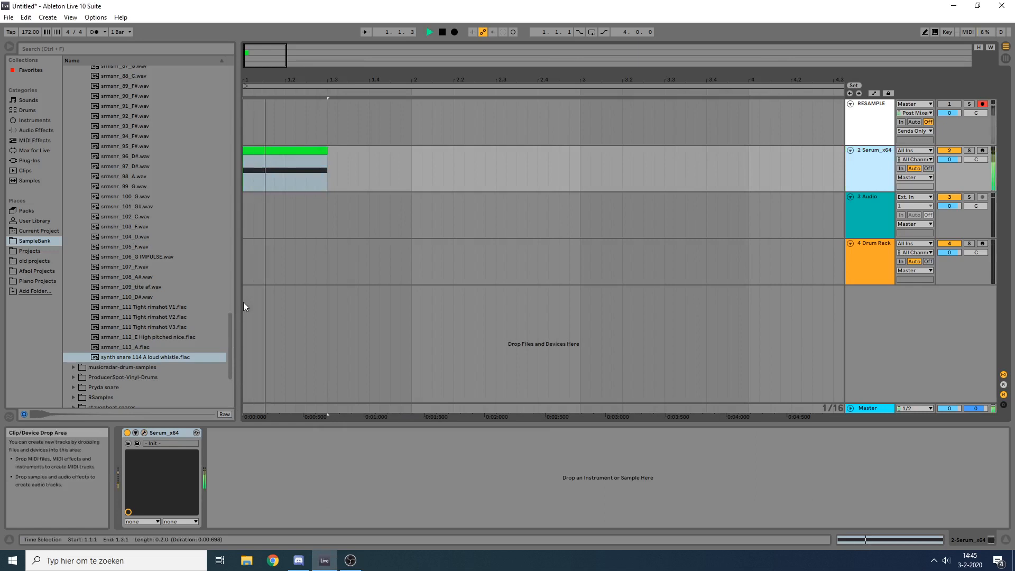
pyautogui.press('space')
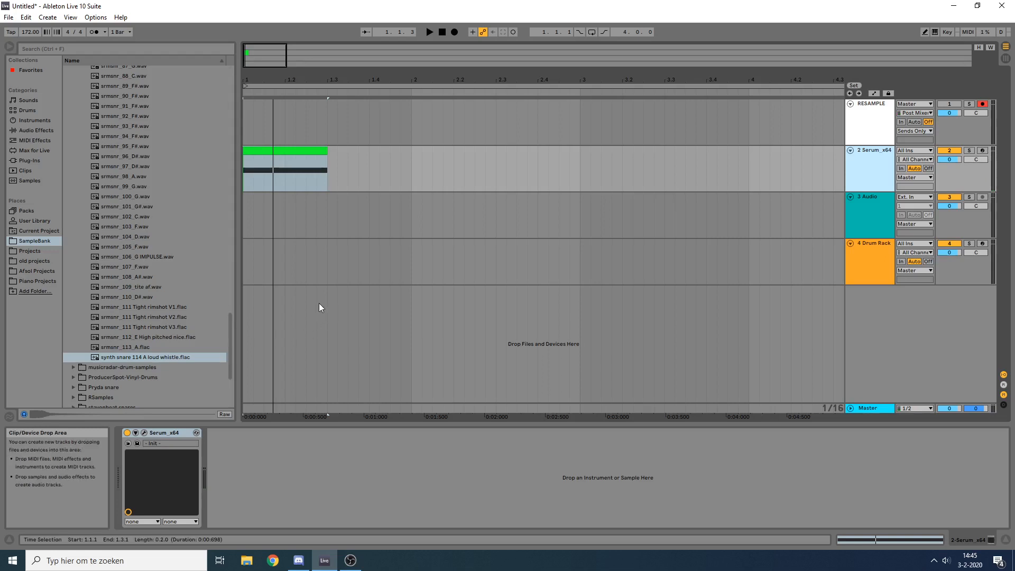
# Step: Find and load the snare reverb.adg rack after Serum, and display its wet chain with EQ Eight collapsed
pyautogui.hotkey('ctrl', 'f')
pyautogui.write('REVE')
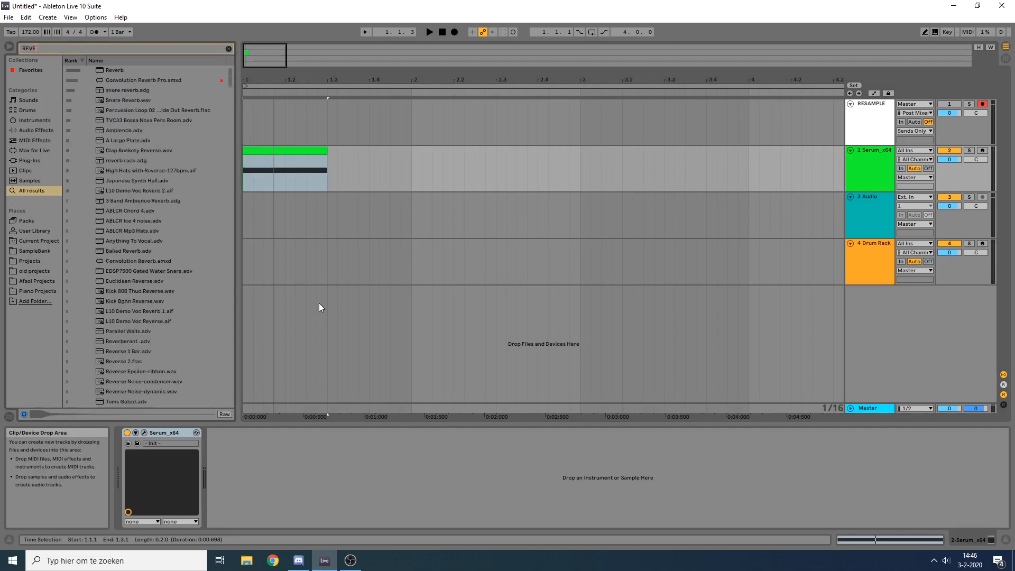
pyautogui.moveTo(125, 91); pyautogui.dragTo(252, 498)
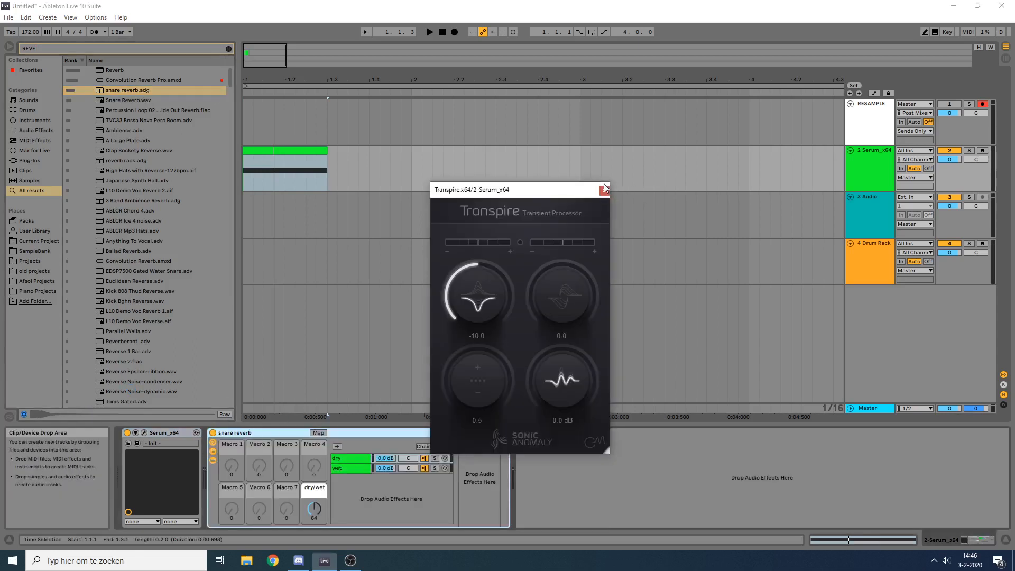
pyautogui.click(604, 190)
pyautogui.click(346, 468)
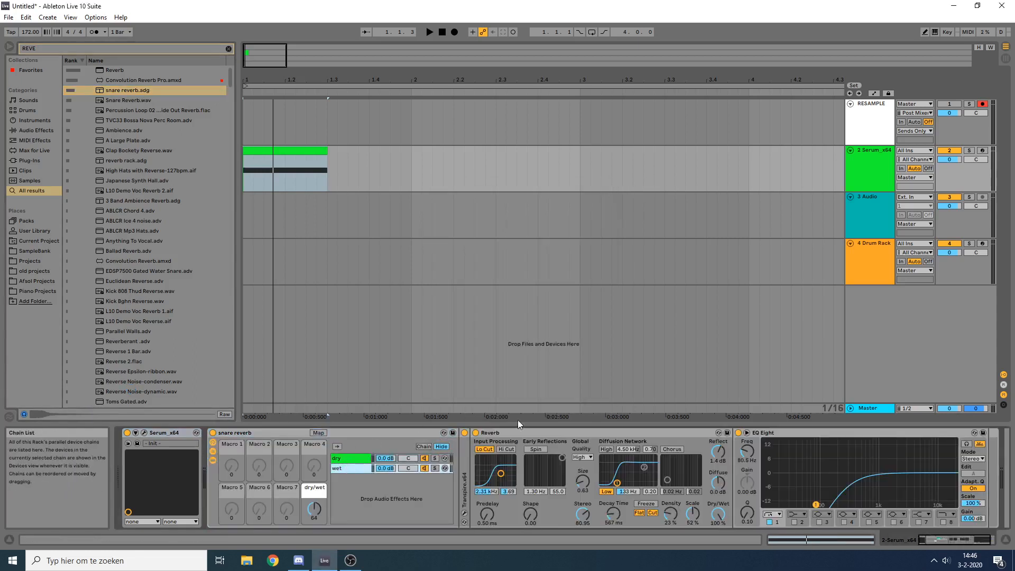
pyautogui.doubleClick(775, 432)
# Step: Try the Reverb outside the bypassed snare reverb rack while auditioning the clip, and return it between Transpire and EQ Eight
pyautogui.click(518, 433)
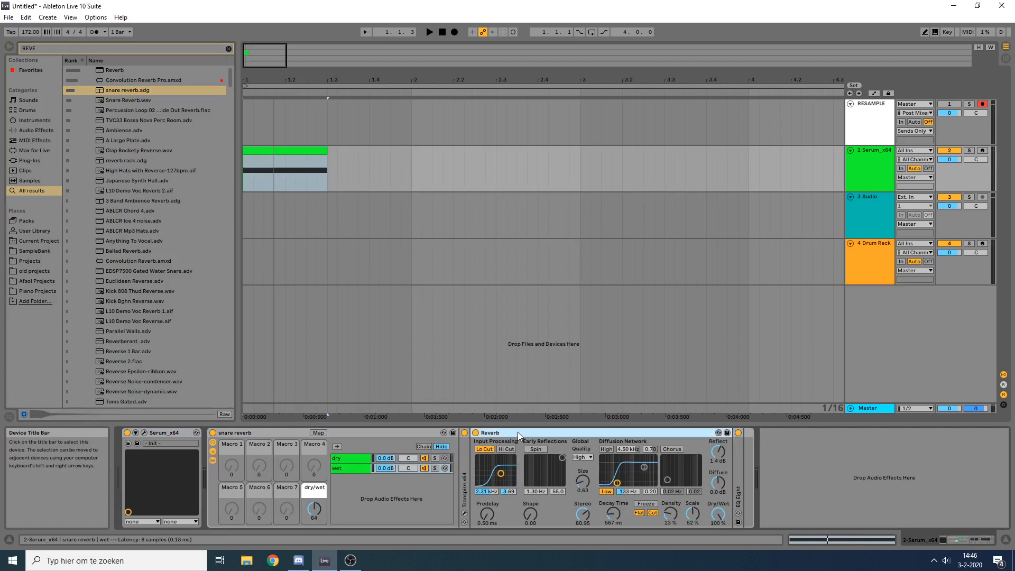
pyautogui.moveTo(518, 433); pyautogui.dragTo(899, 449)
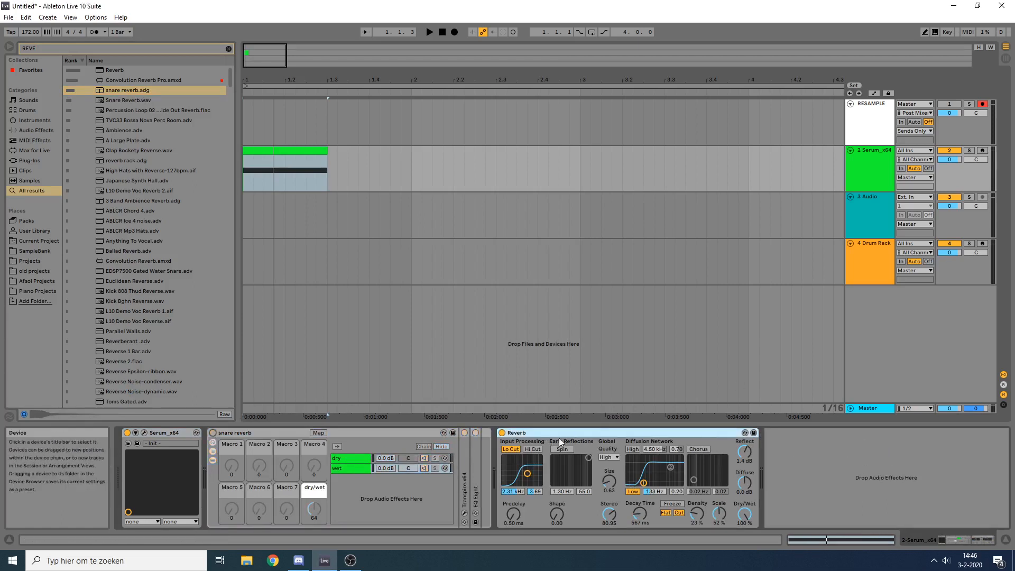
pyautogui.press('space')
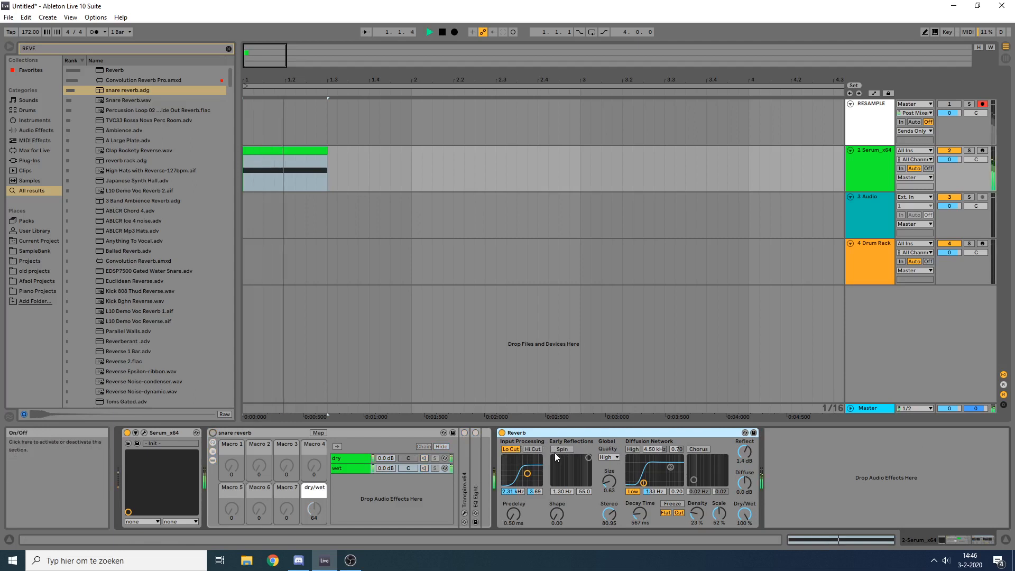
pyautogui.press('space')
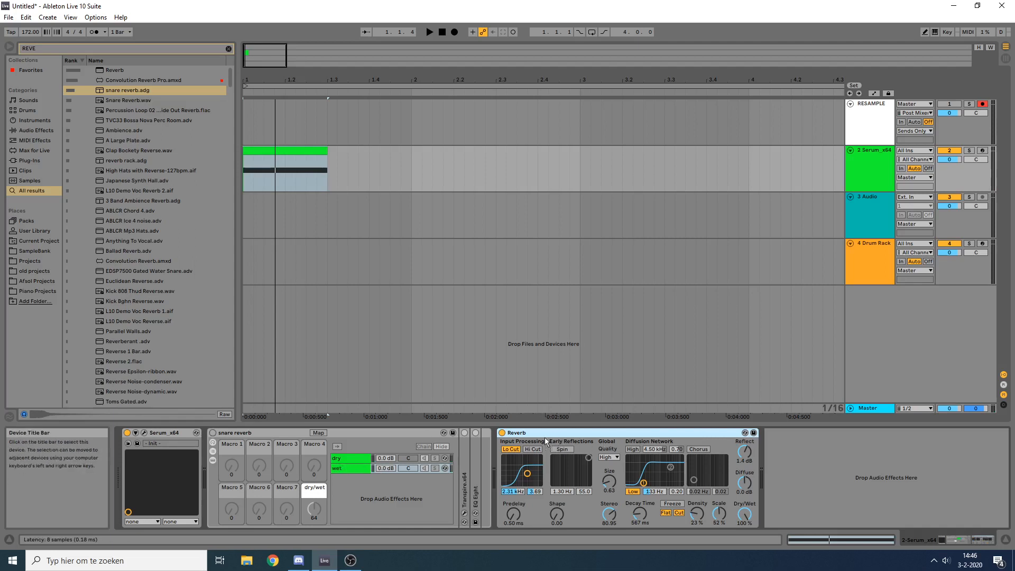
pyautogui.moveTo(545, 433)
pyautogui.mouseDown()
pyautogui.moveTo(467, 452)
pyautogui.moveTo(480, 449)
pyautogui.mouseUp()
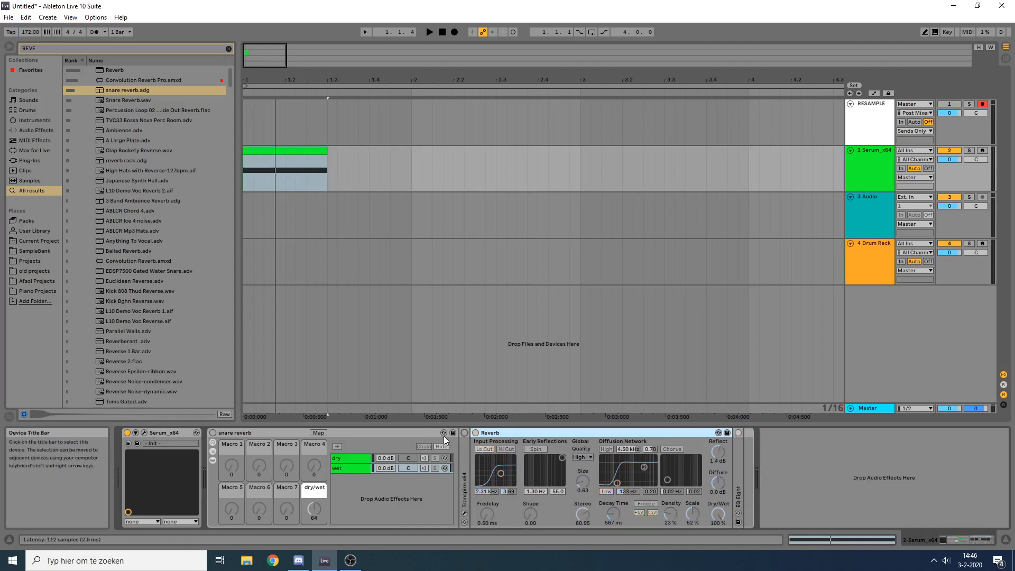
pyautogui.click(465, 432)
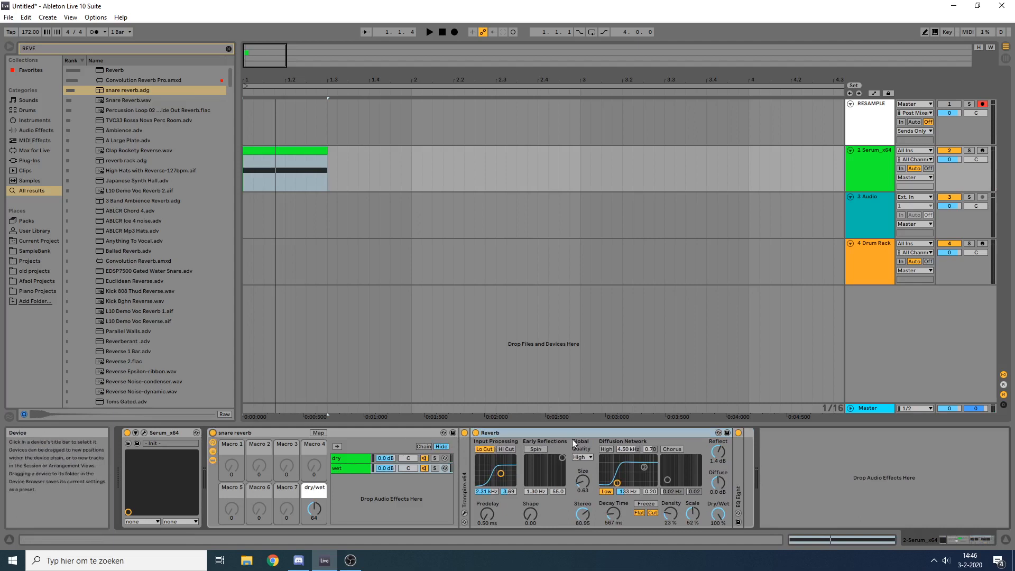
# Step: Set the snare reverb rack's dry/wet macro to 127 and audition the clip
pyautogui.click(346, 468)
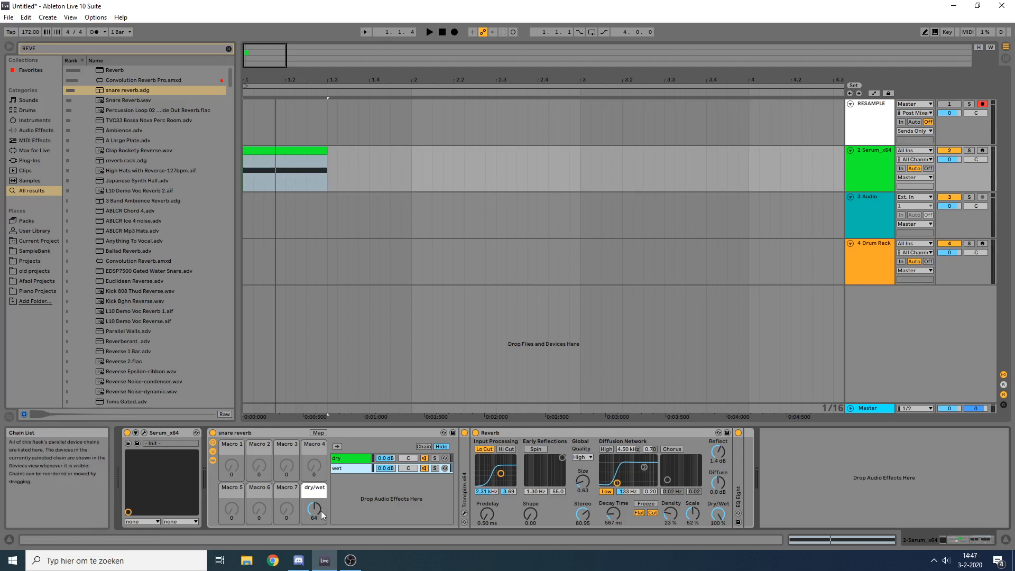
pyautogui.moveTo(322, 510); pyautogui.dragTo(328, 397)
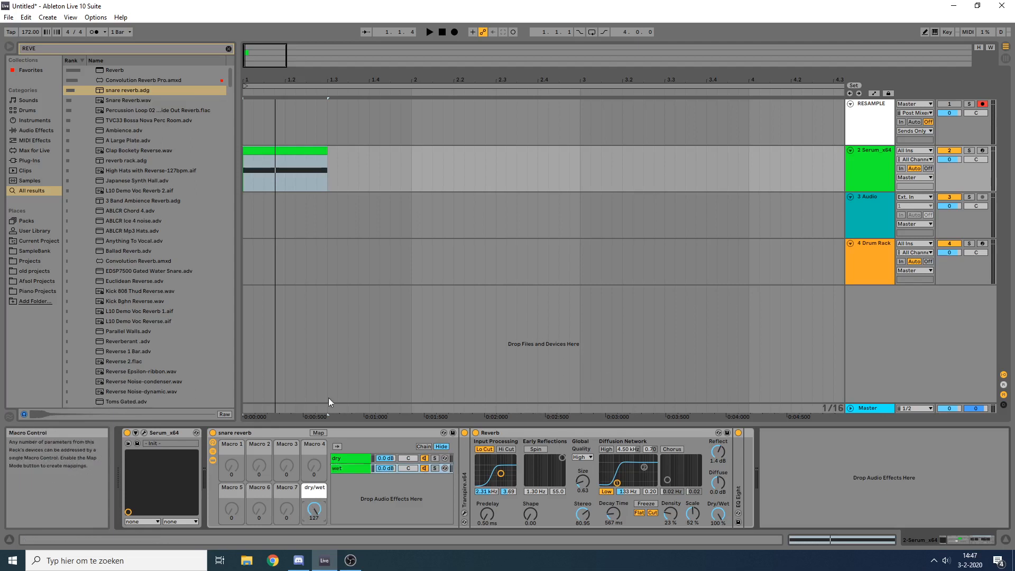
pyautogui.click(464, 433)
pyautogui.press('space')
pyautogui.press('space')
pyautogui.press('space')
pyautogui.press('space')
pyautogui.press('space')
pyautogui.press('space')
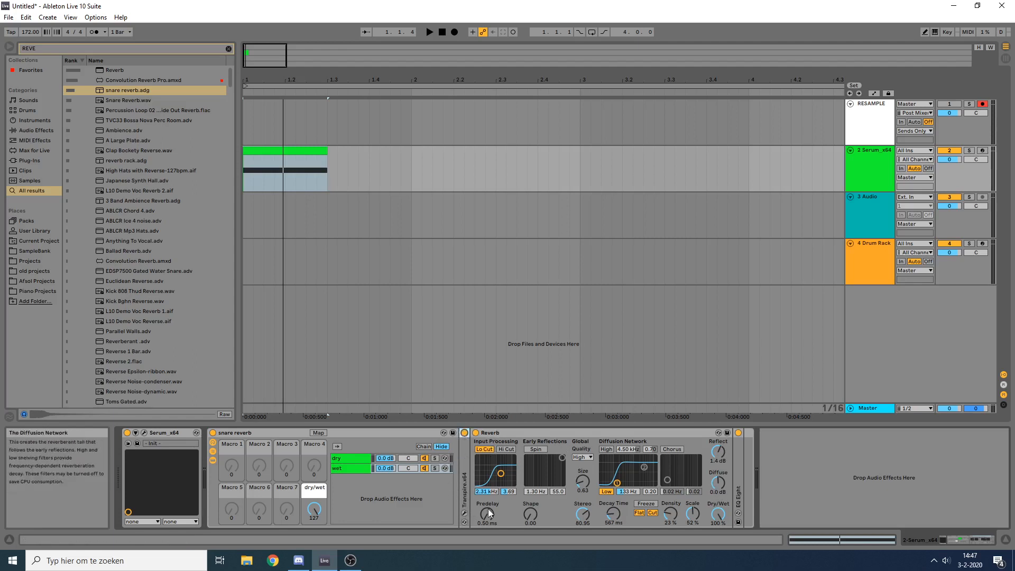
# Step: Open Transpire's window, bypass EQ Eight and Reverb, and compare the clip with Transpire off and on
pyautogui.click(464, 514)
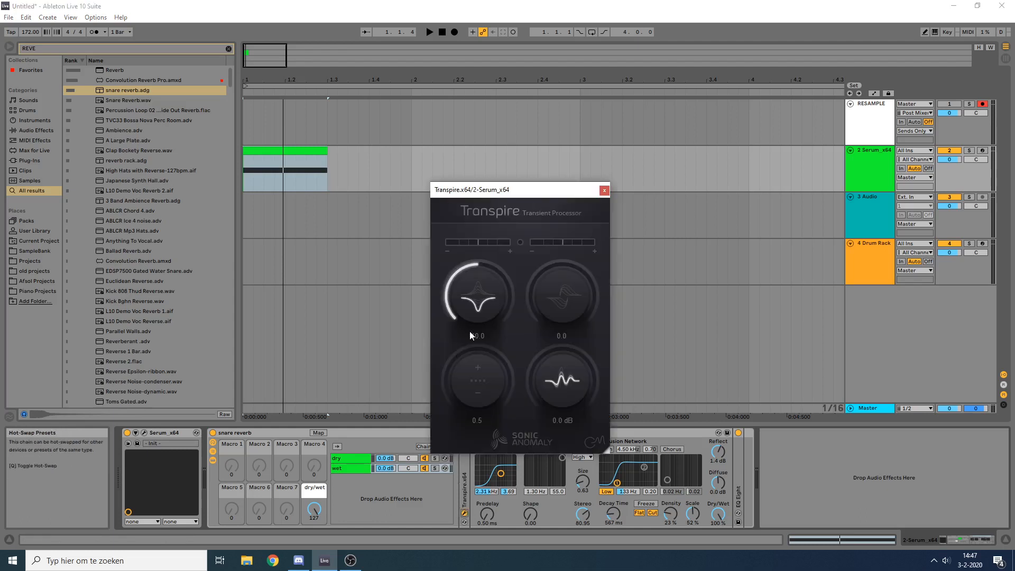
pyautogui.moveTo(489, 200); pyautogui.dragTo(497, 155)
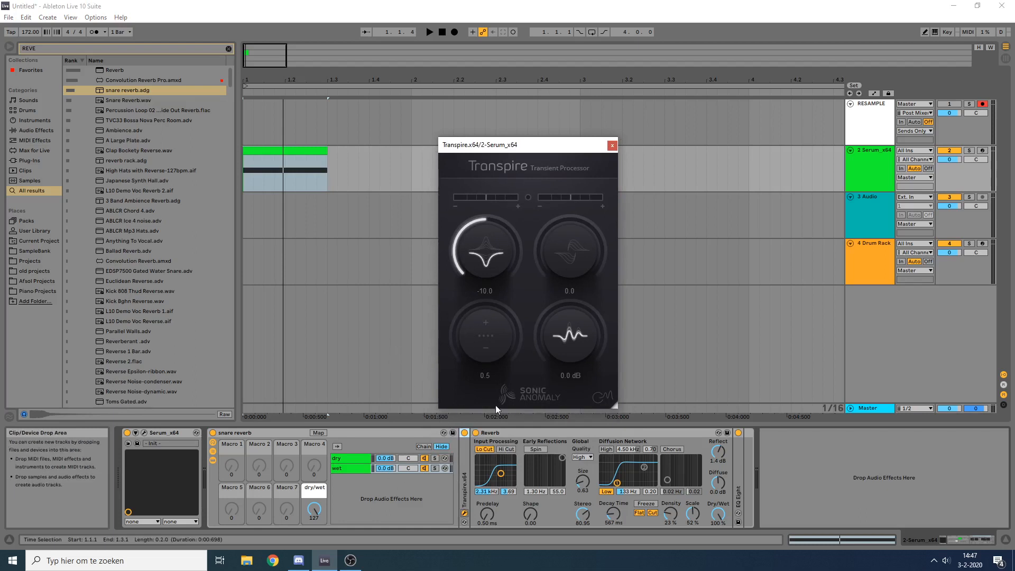
pyautogui.click(737, 433)
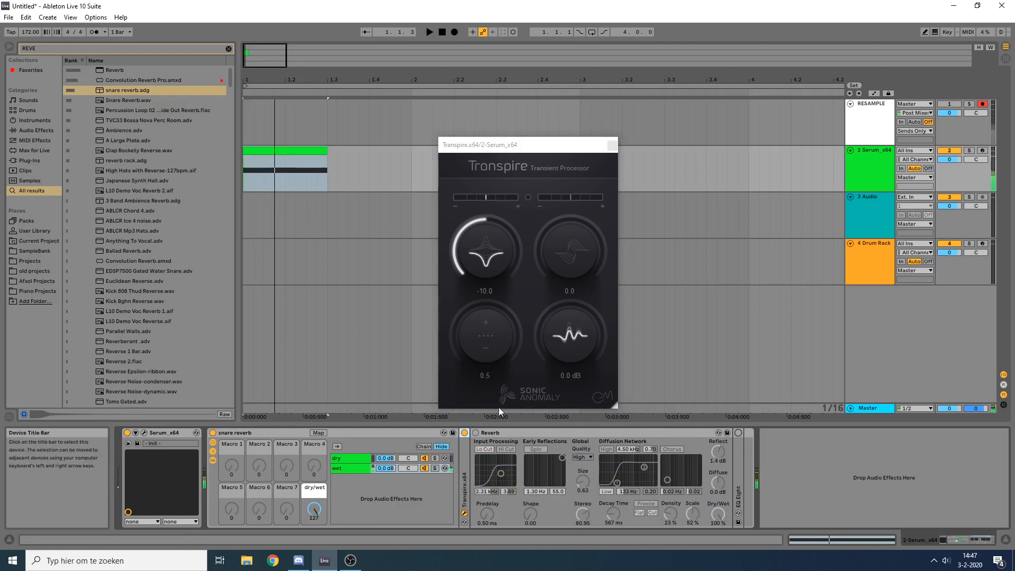
pyautogui.click(464, 432)
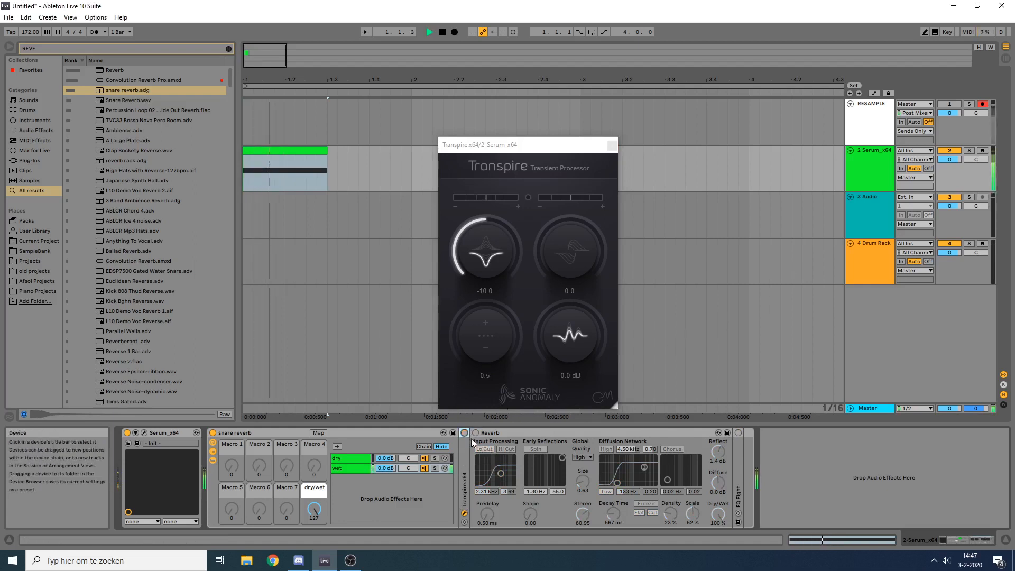
pyautogui.press('space')
pyautogui.click(465, 432)
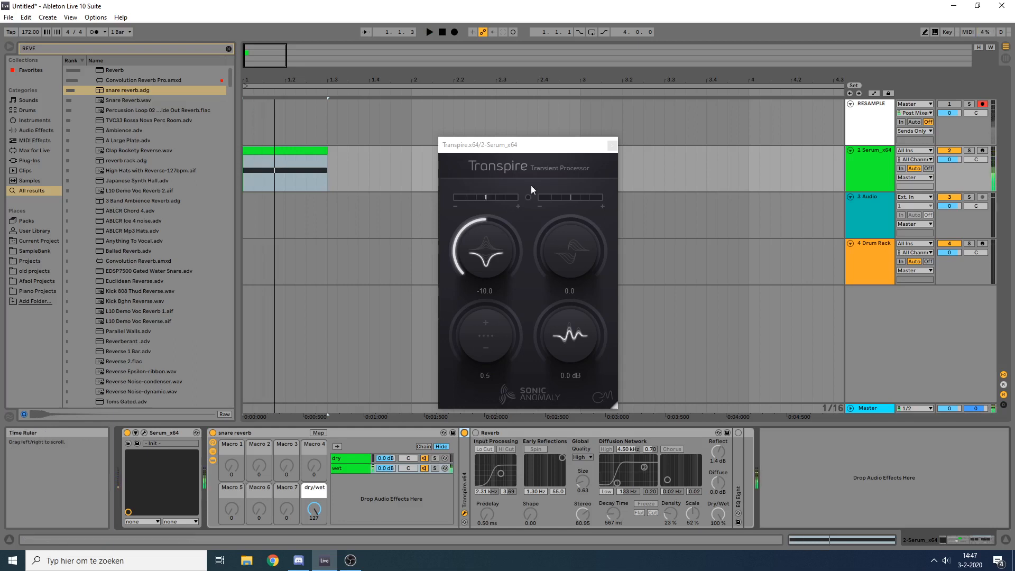
# Step: Reactivate the Reverb in the wet chain and audition the clip
pyautogui.click(476, 433)
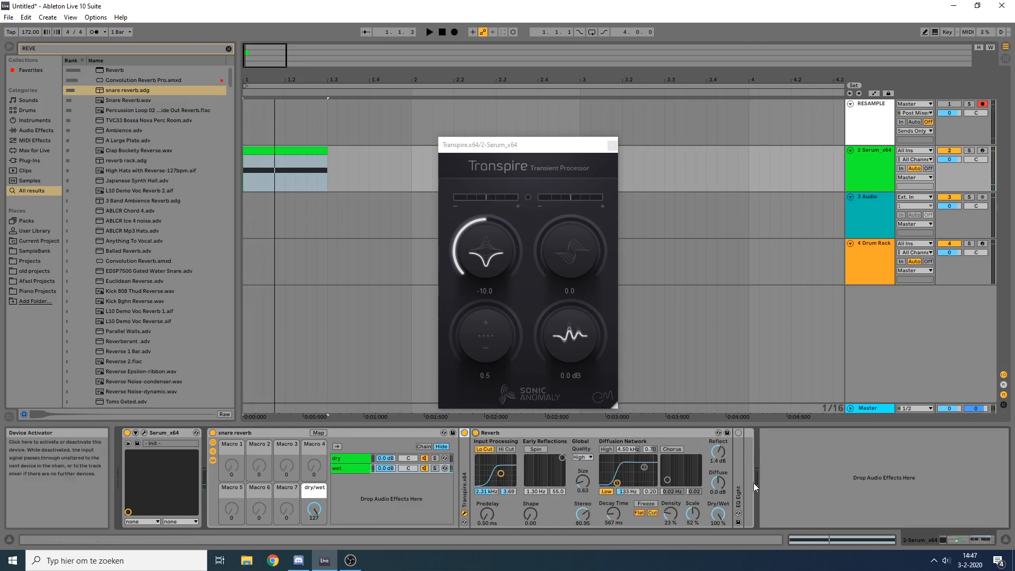
pyautogui.press('space')
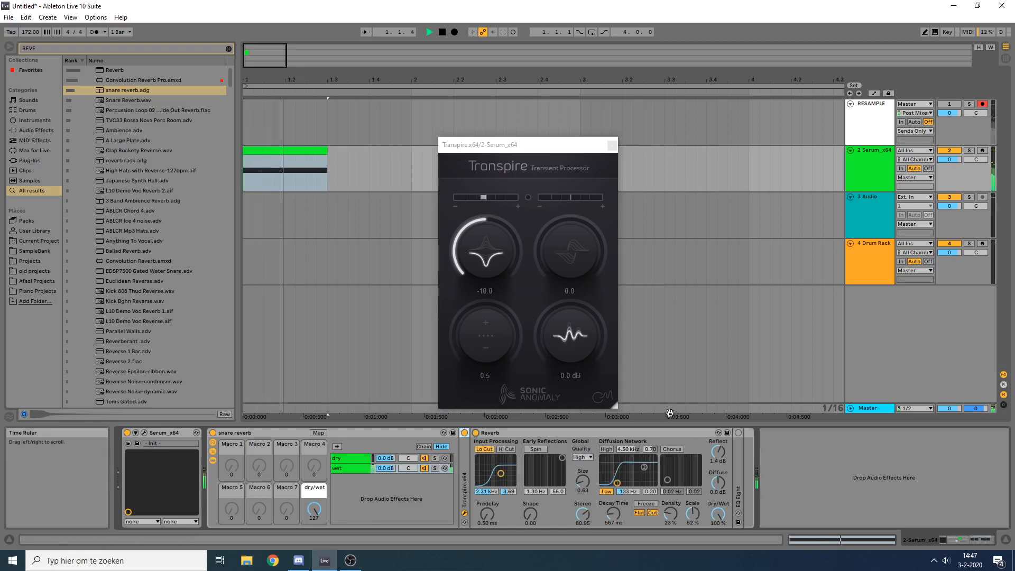
pyautogui.press('space')
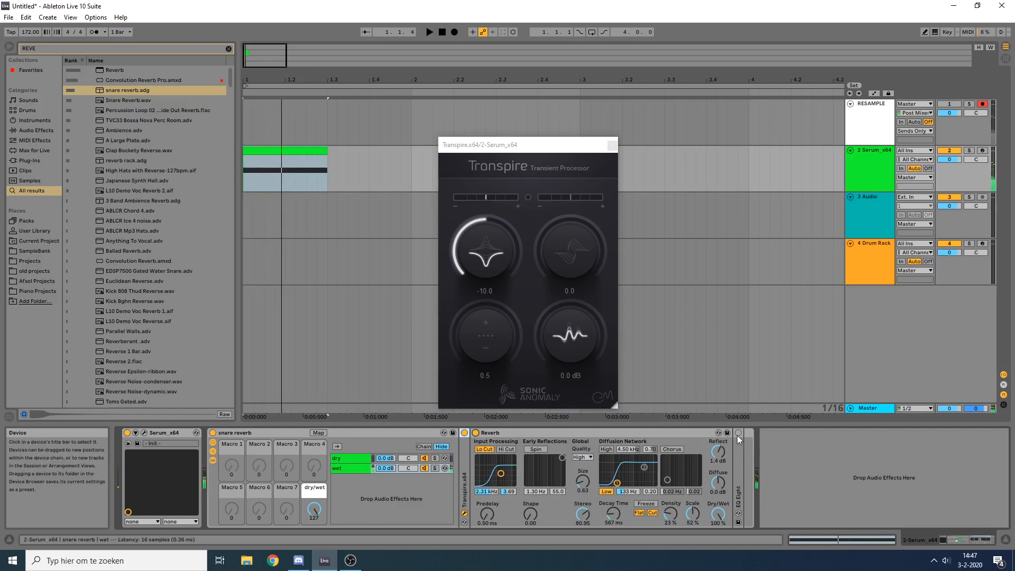
pyautogui.press('space')
# Step: Set the Reverb's density to 72% and its decay time to 814 ms while auditioning the clip
pyautogui.press('space')
pyautogui.press('space')
pyautogui.moveTo(670, 515); pyautogui.dragTo(670, 470)
pyautogui.press('space')
pyautogui.press('space')
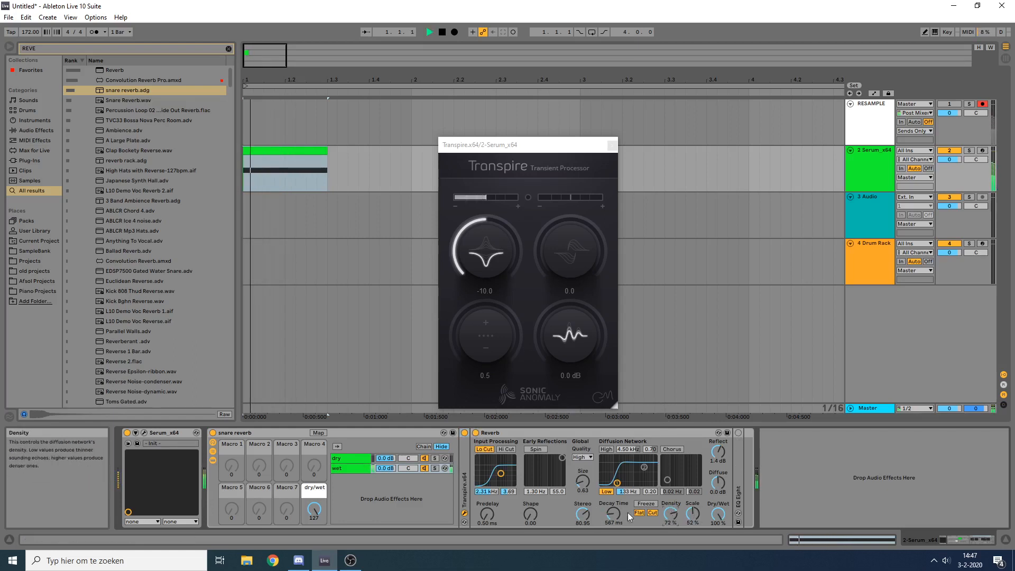
pyautogui.press('space')
pyautogui.press('space')
pyautogui.moveTo(613, 513)
pyautogui.mouseDown()
pyautogui.moveTo(614, 504)
pyautogui.moveTo(613, 517)
pyautogui.mouseUp()
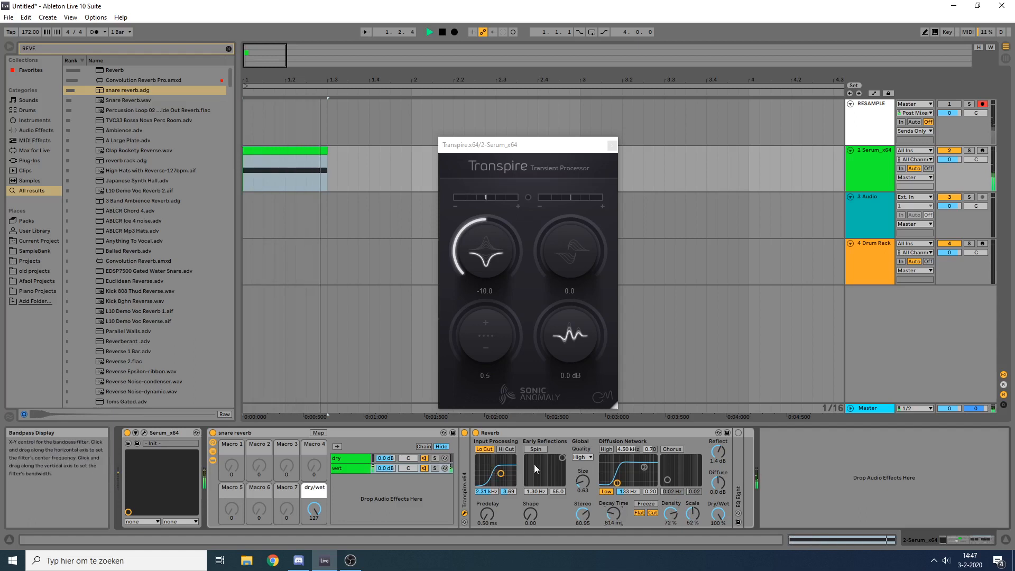
# Step: Enable the high cut in the Reverb's input processing and set the input filter to 3.02 kHz with bandwidth 4.22
pyautogui.press('space')
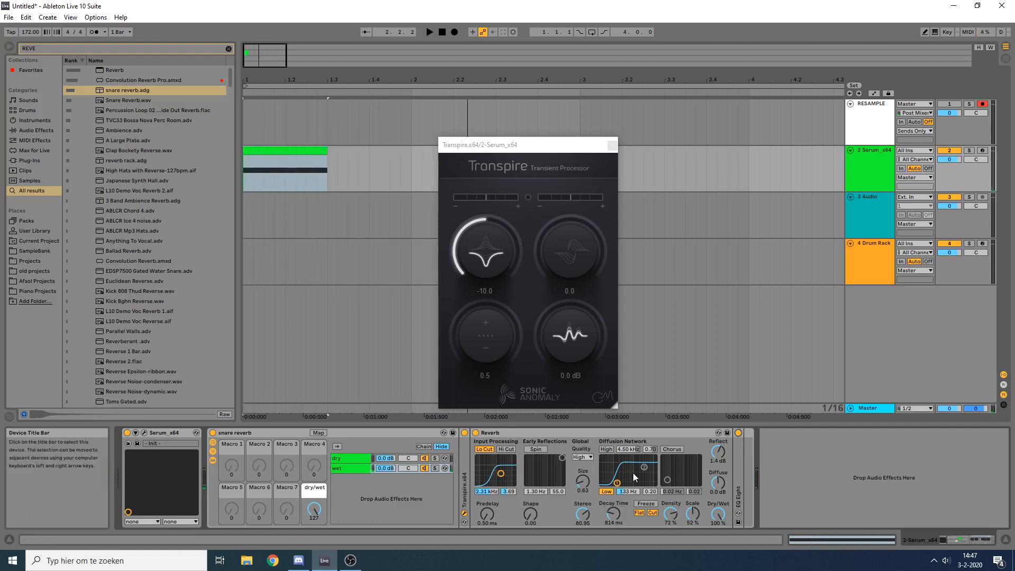
pyautogui.click(506, 448)
pyautogui.press('space')
pyautogui.moveTo(501, 473); pyautogui.dragTo(509, 472)
pyautogui.press('space')
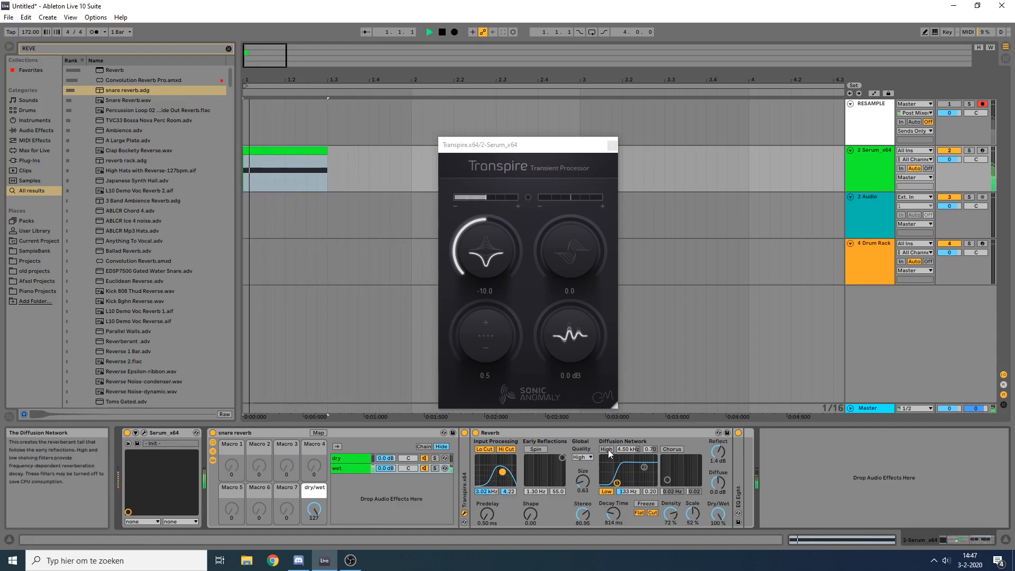
# Step: Enable the high shelf in the Reverb's diffusion network, set it to 9.27 kHz and 0.65, and audition the clip
pyautogui.click(607, 449)
pyautogui.press('space')
pyautogui.press('space')
pyautogui.press('space')
pyautogui.press('space')
pyautogui.moveTo(643, 467); pyautogui.dragTo(650, 468)
pyautogui.press('space')
pyautogui.press('space')
pyautogui.press('space')
pyautogui.press('space')
pyautogui.press('space')
pyautogui.press('space')
pyautogui.press('space')
pyautogui.press('space')
pyautogui.press('space')
pyautogui.press('space')
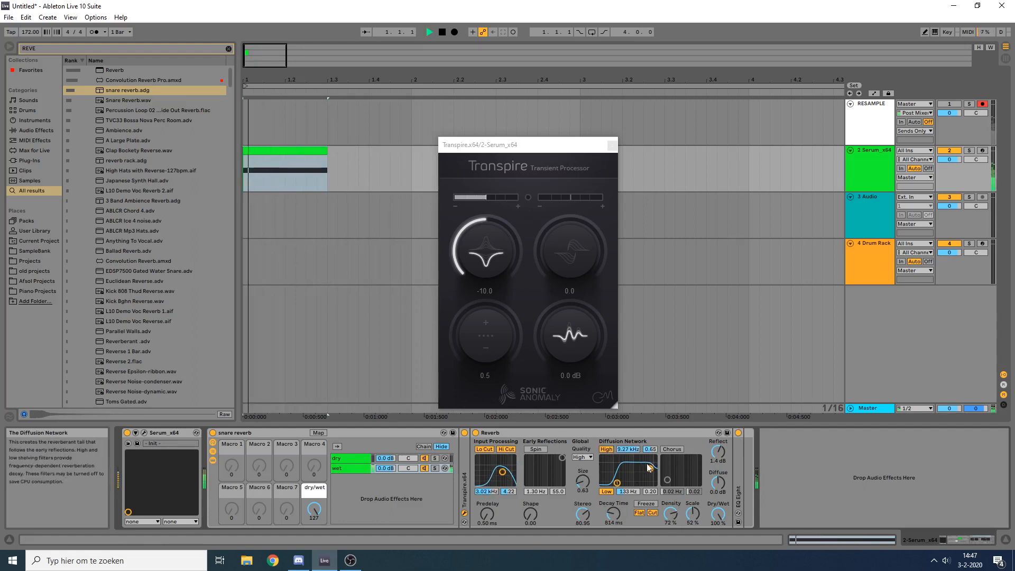
# Step: Close the Transpire window and set the snare reverb rack's dry/wet macro to 55 while auditioning the clip
pyautogui.press('space')
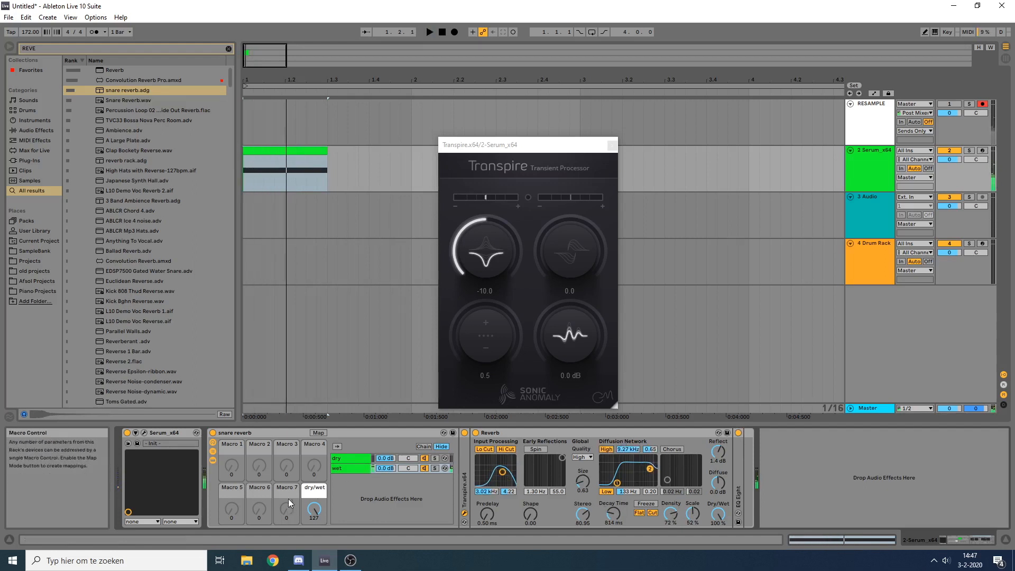
pyautogui.click(612, 144)
pyautogui.moveTo(314, 509); pyautogui.dragTo(314, 504)
pyautogui.press('space')
pyautogui.press('space')
pyautogui.press('space')
pyautogui.press('space')
pyautogui.press('space')
pyautogui.press('space')
pyautogui.press('space')
pyautogui.press('space')
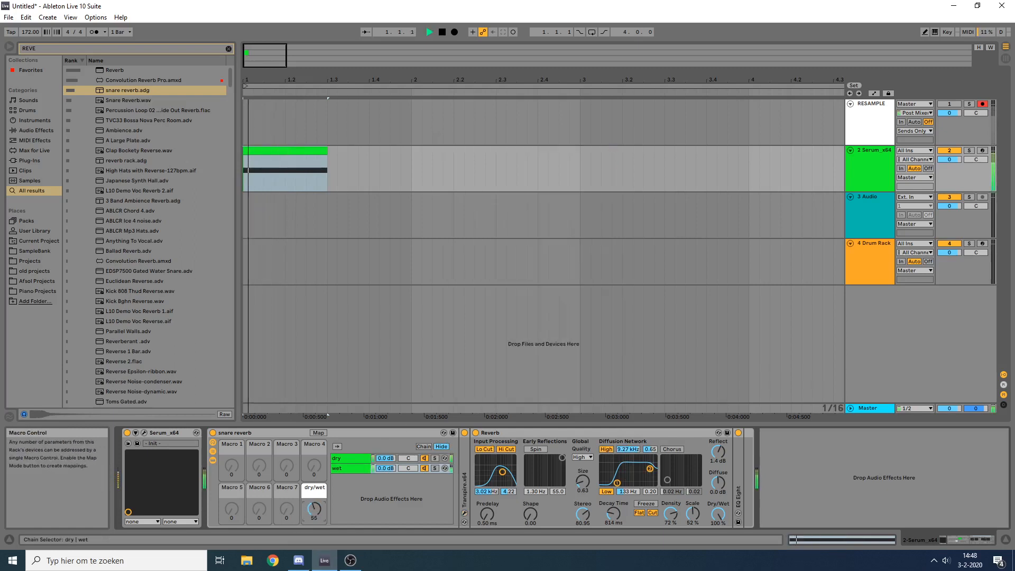
# Step: Set the Reverb's decay time to 495 ms and the rack's dry/wet macro to 45 while auditioning the clip
pyautogui.moveTo(614, 514); pyautogui.dragTo(614, 529)
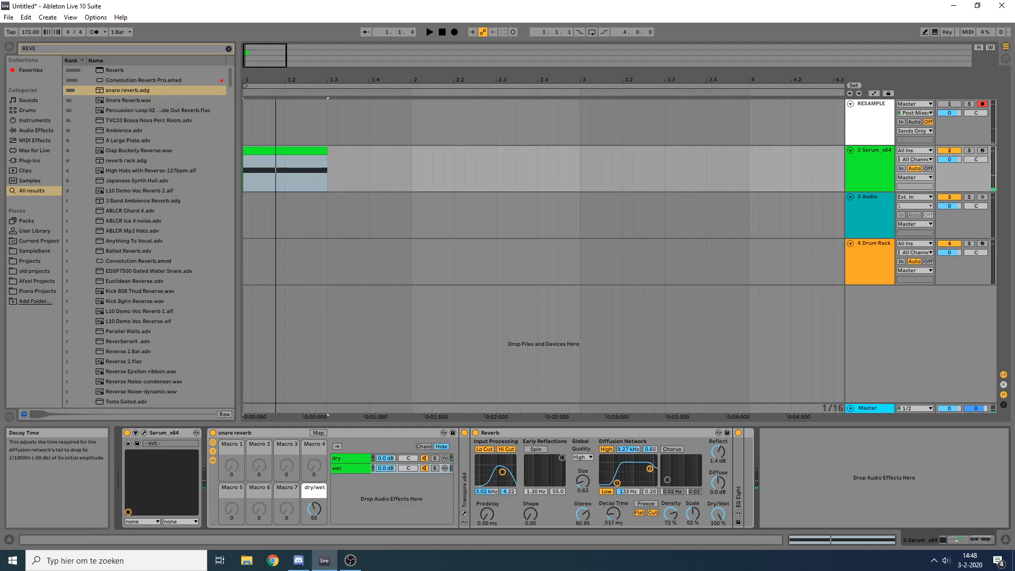
pyautogui.press('space')
pyautogui.moveTo(316, 509); pyautogui.dragTo(316, 515)
pyautogui.press('space')
pyautogui.press('space')
pyautogui.press('space')
pyautogui.press('space')
pyautogui.press('space')
pyautogui.press('space')
pyautogui.press('space')
pyautogui.press('space')
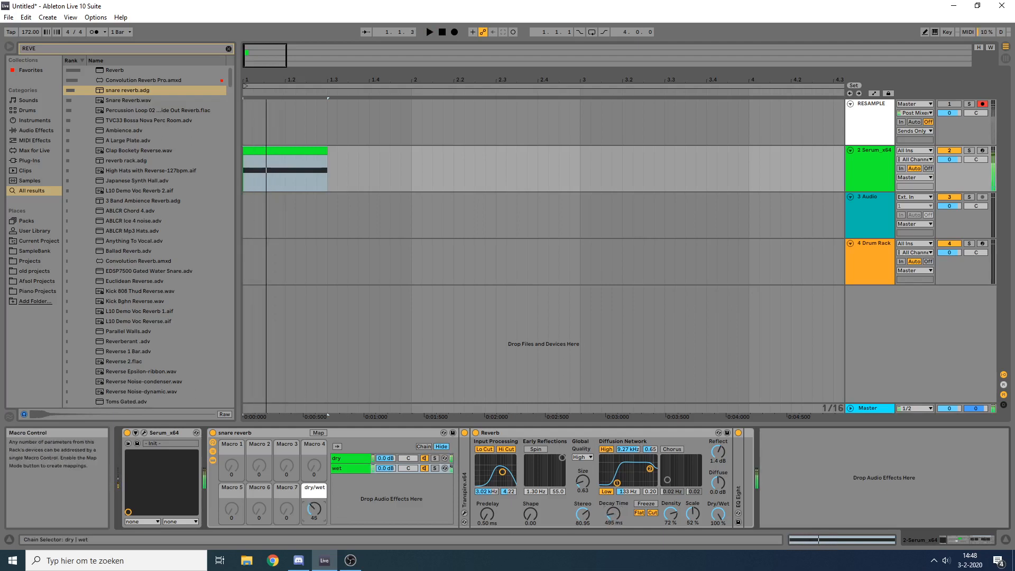
pyautogui.press('space')
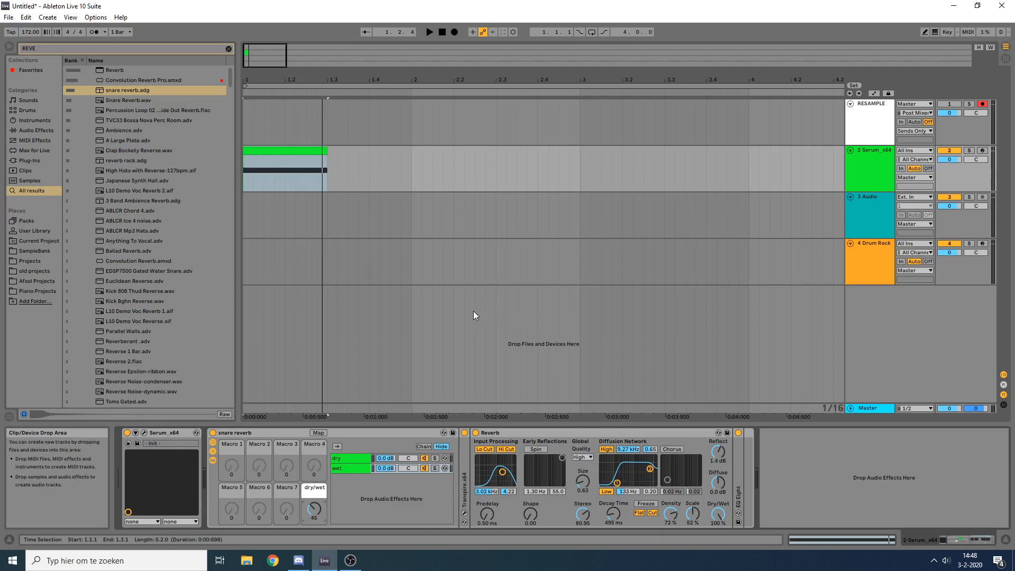
# Step: Audition the snare clip on the Serum track and compare it with the snare reverb rack off and on
pyautogui.click(524, 437)
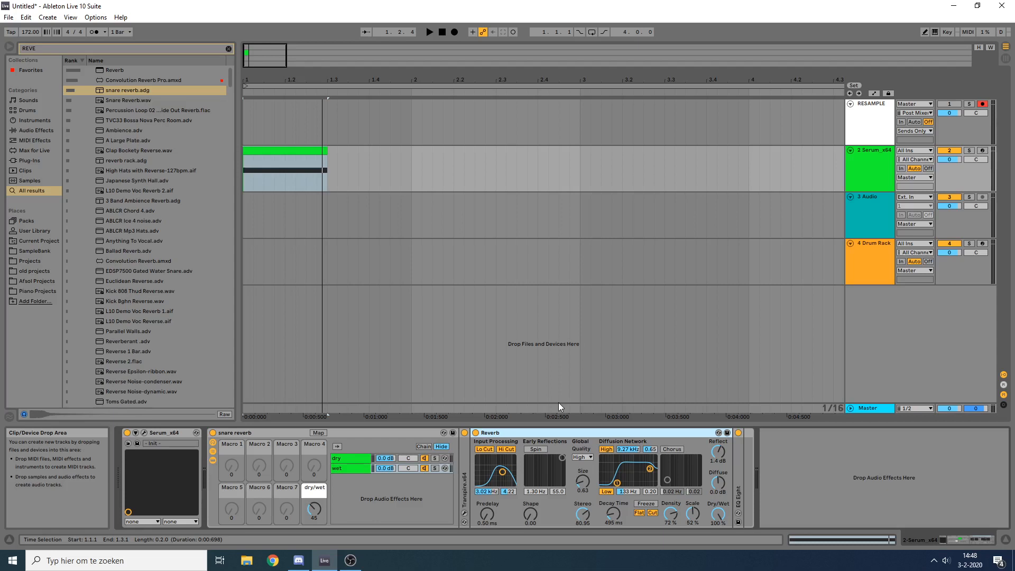
pyautogui.click(309, 142)
pyautogui.click(306, 150)
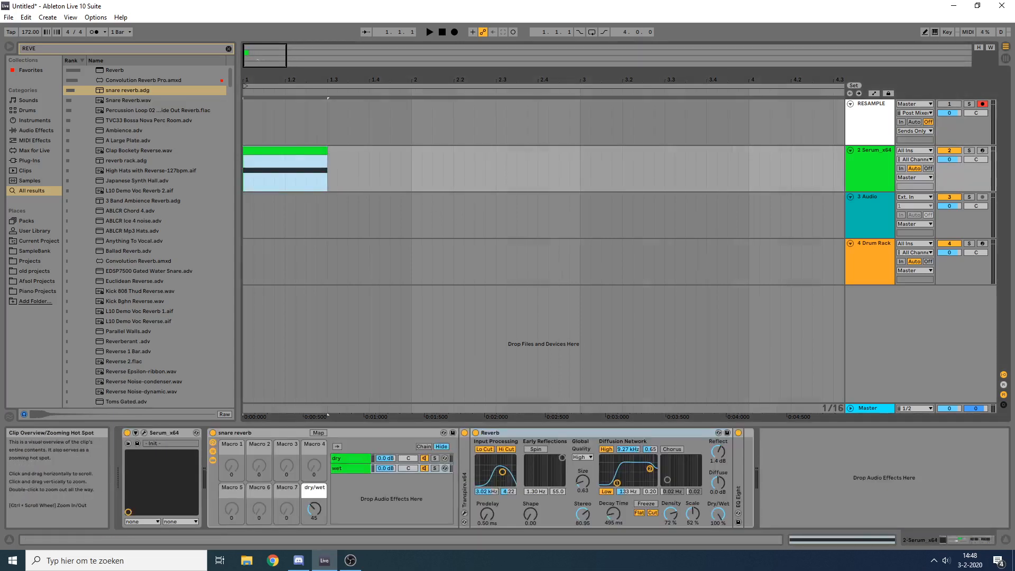
pyautogui.moveTo(258, 60); pyautogui.dragTo(257, 80)
pyautogui.click(289, 140)
pyautogui.click(292, 150)
pyautogui.press('space')
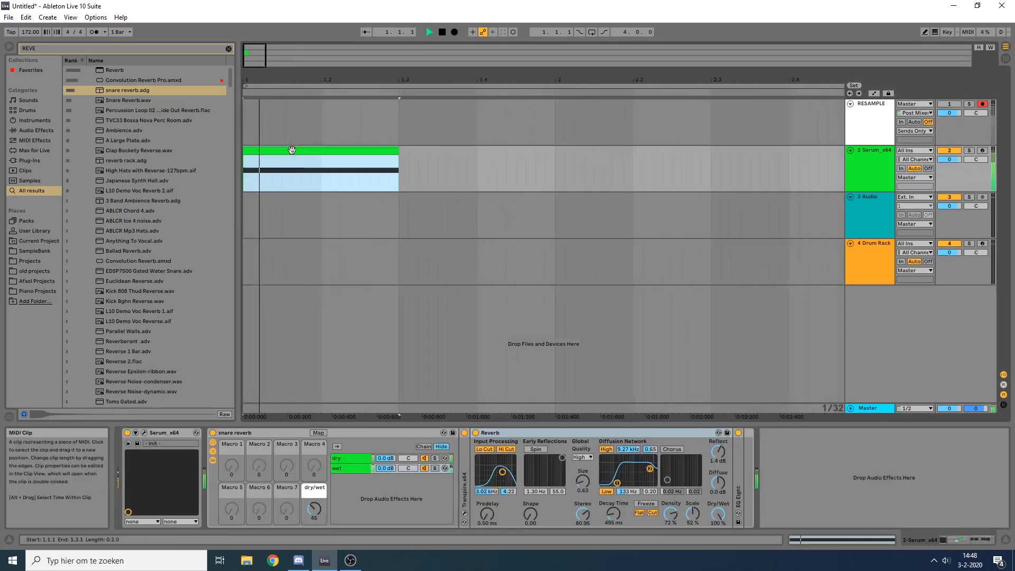
pyautogui.press('space')
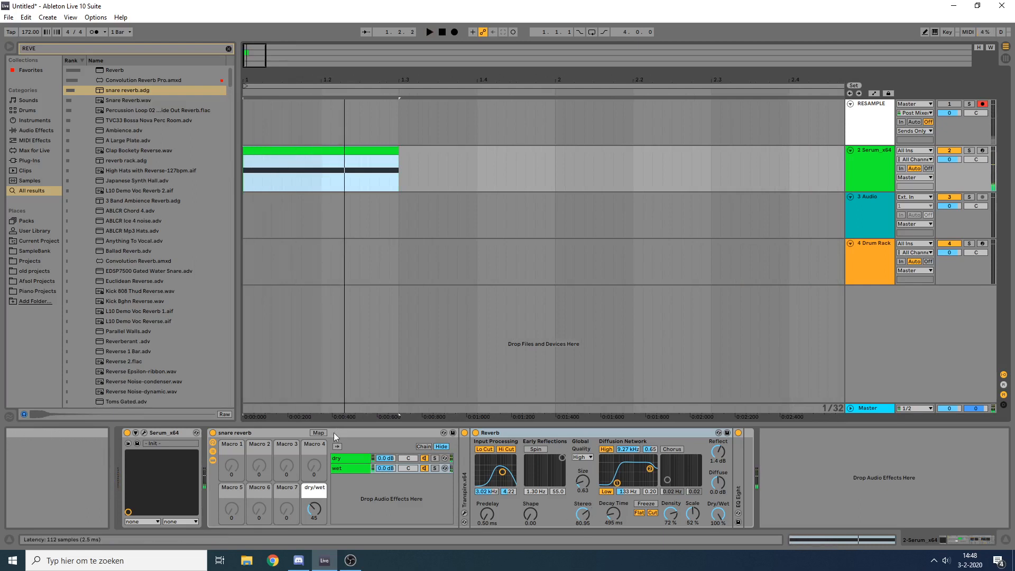
pyautogui.press('space')
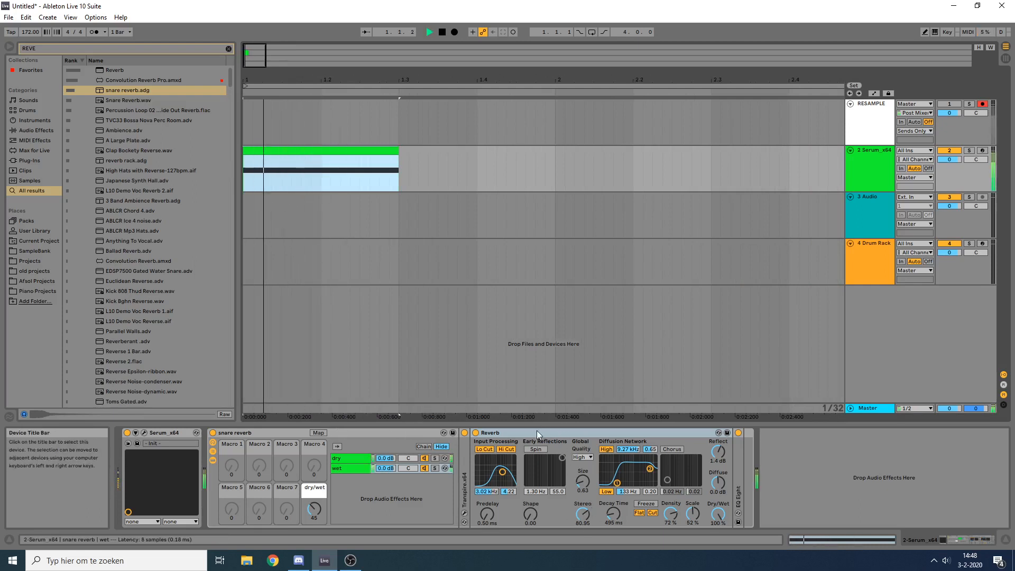
pyautogui.press('space')
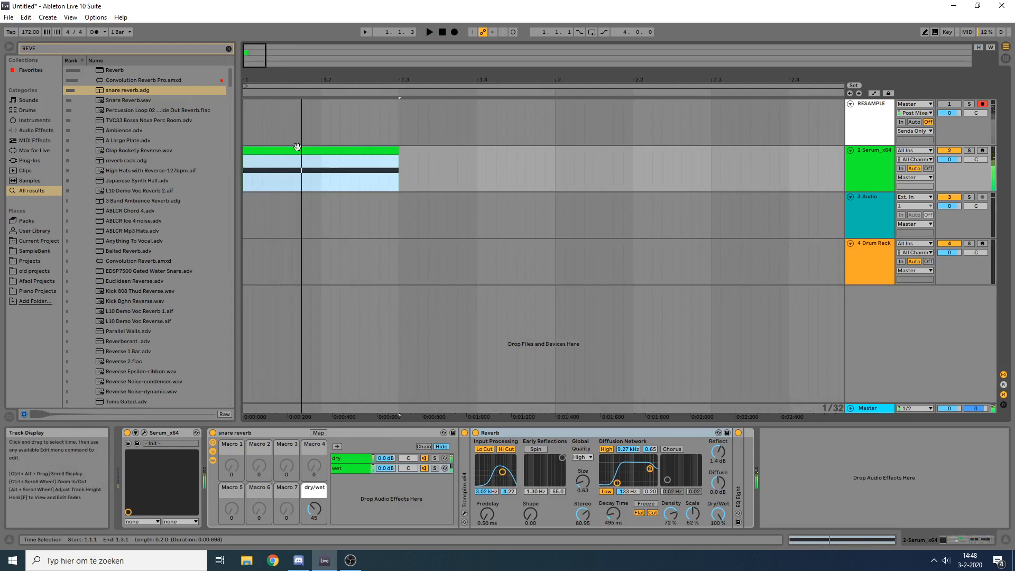
pyautogui.press('space')
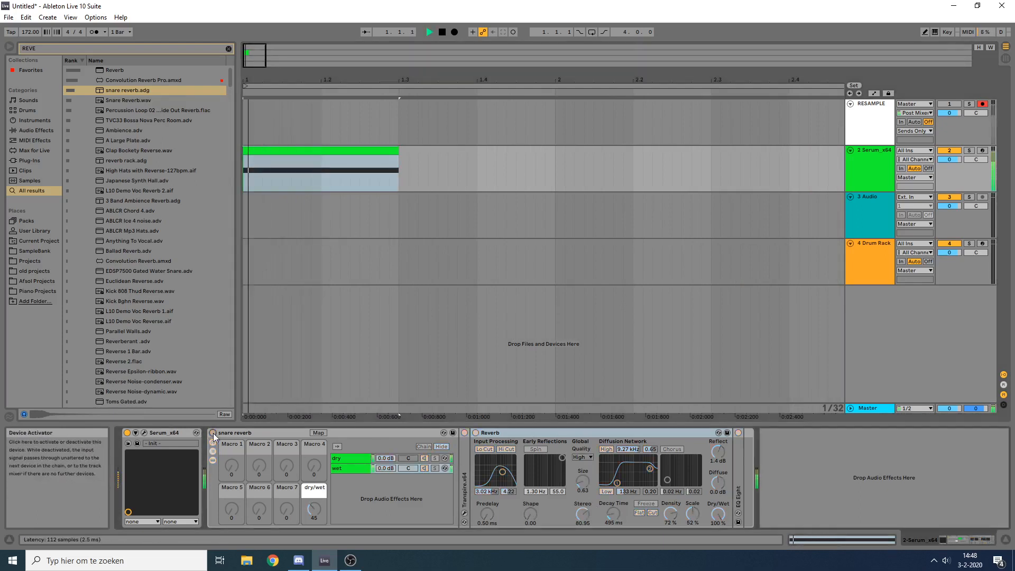
pyautogui.click(213, 433)
pyautogui.press('space')
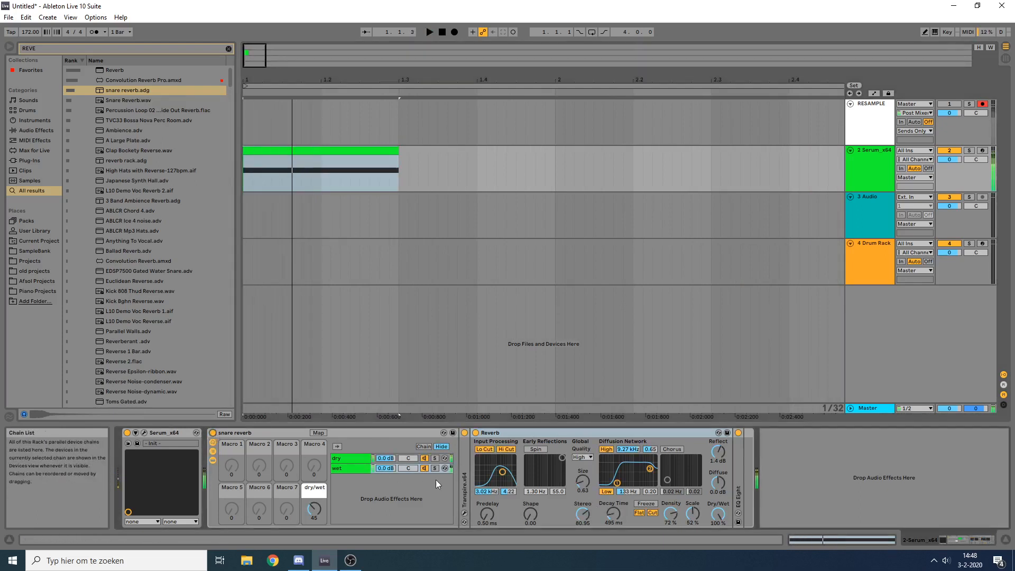
# Step: Set the snare reverb rack's dry/wet macro to 25, audition the clip, and collapse the rack
pyautogui.moveTo(313, 509); pyautogui.dragTo(314, 524)
pyautogui.press('space')
pyautogui.press('space')
pyautogui.press('space')
pyautogui.press('space')
pyautogui.press('space')
pyautogui.press('space')
pyautogui.press('space')
pyautogui.press('space')
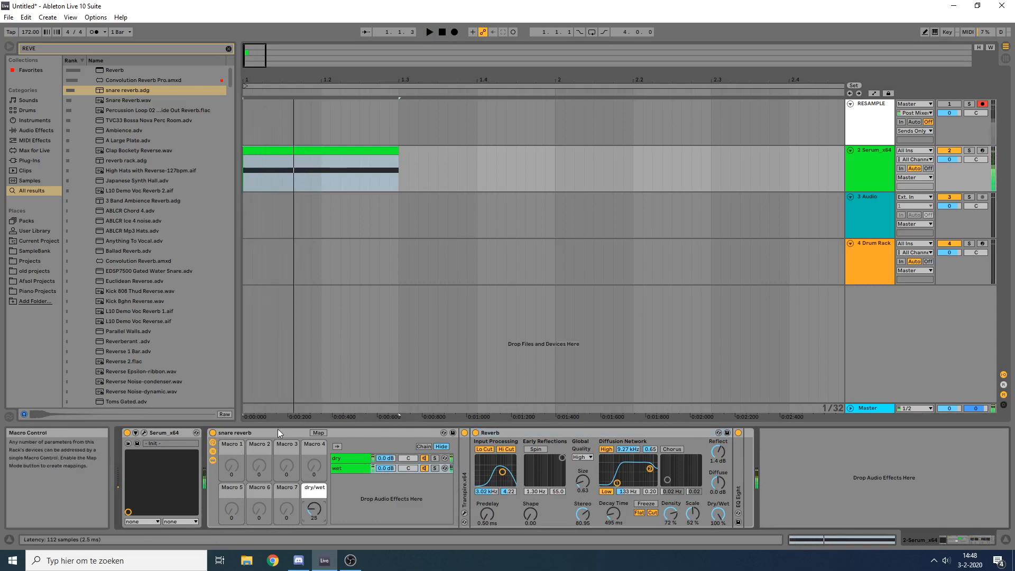
pyautogui.doubleClick(278, 430)
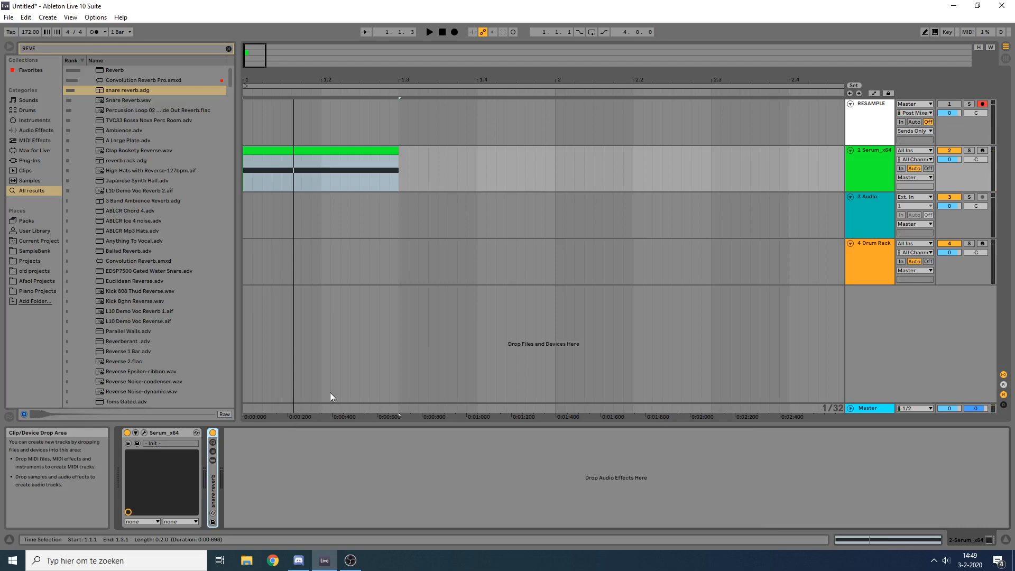
# Step: Add a Glue Compressor after the snare reverb rack and set its threshold to -23.2 dB while auditioning the clip
pyautogui.hotkey('ctrl', 'f')
pyautogui.write('glue')
pyautogui.press('Return')
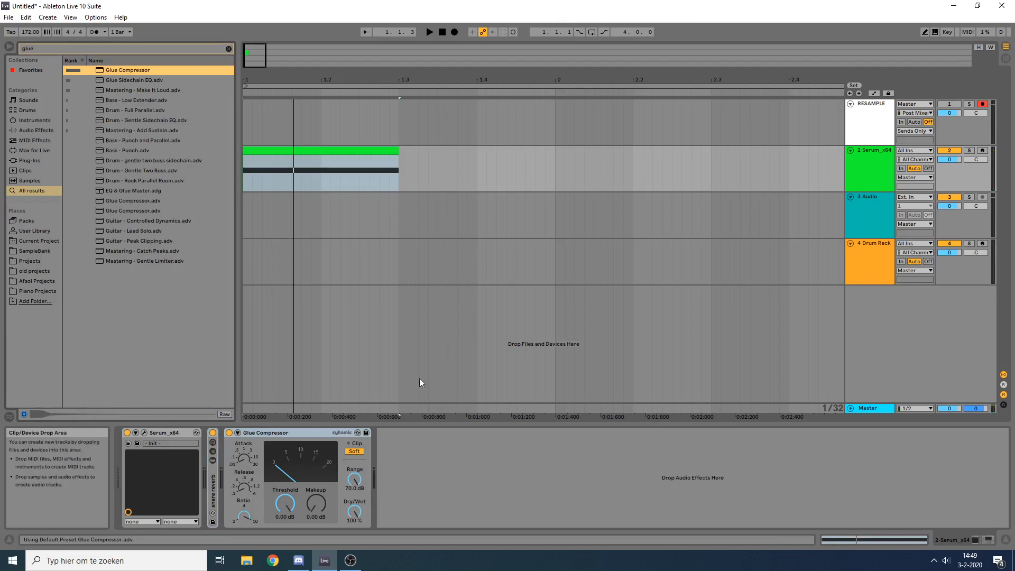
pyautogui.press('space')
pyautogui.moveTo(284, 504); pyautogui.dragTo(285, 550)
pyautogui.press('space')
pyautogui.press('space')
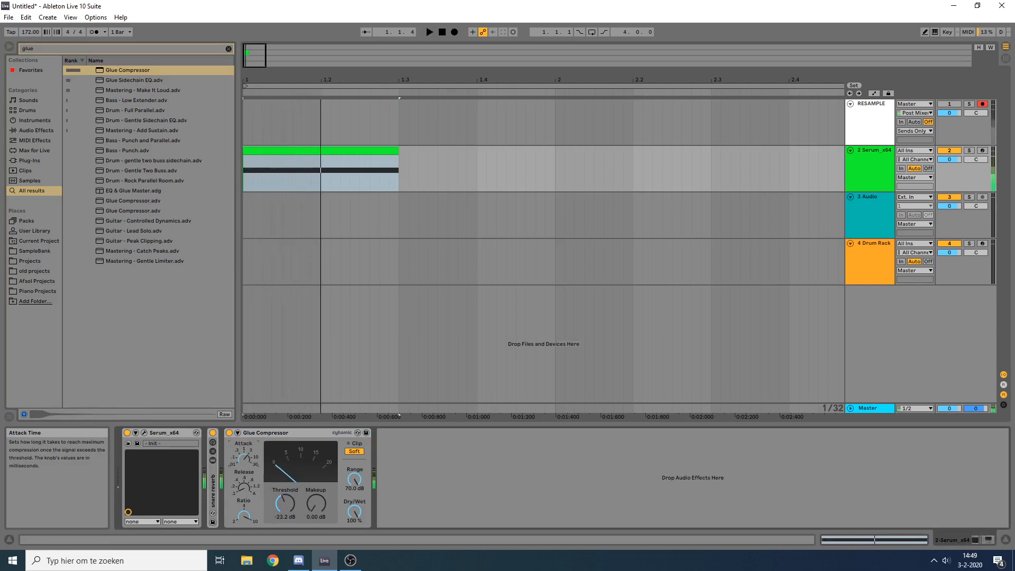
pyautogui.press('space')
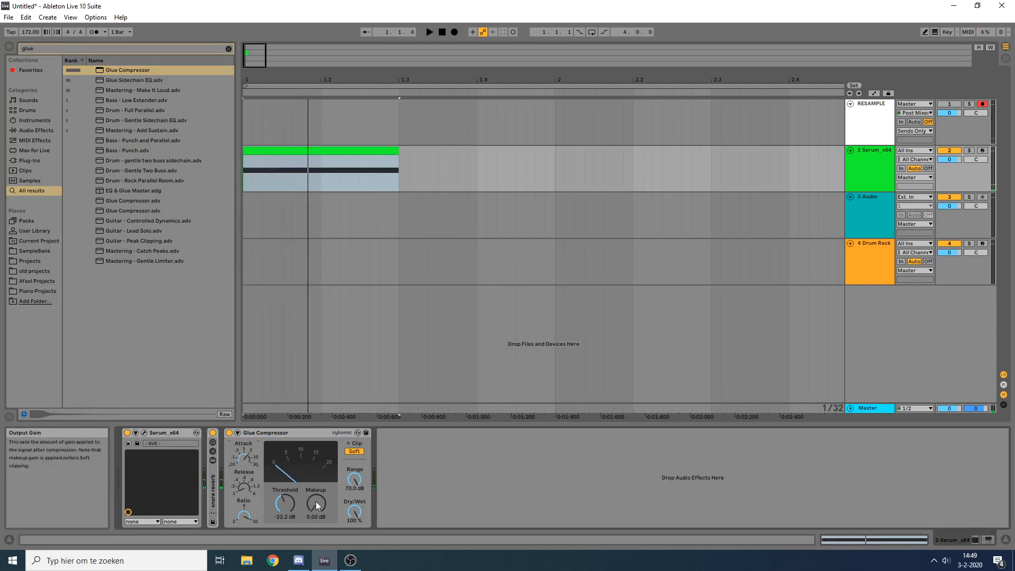
# Step: Set the Glue Compressor's makeup gain to 16.7 dB and audition the clip
pyautogui.moveTo(318, 505); pyautogui.dragTo(319, 483)
pyautogui.press('space')
pyautogui.press('space')
pyautogui.press('space')
pyautogui.press('space')
pyautogui.press('space')
pyautogui.press('space')
pyautogui.press('space')
pyautogui.press('space')
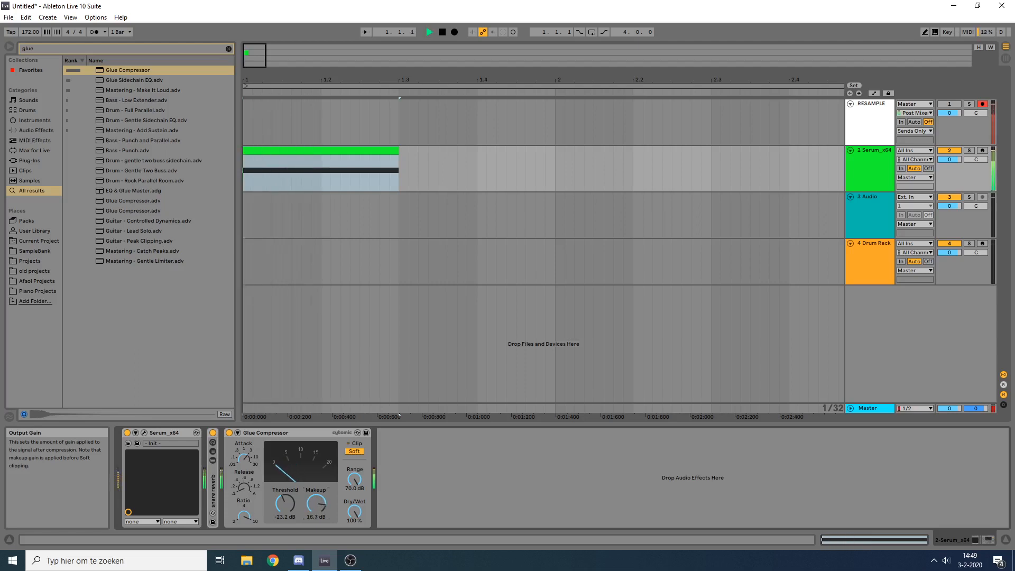
pyautogui.press('space')
pyautogui.press('space')
pyautogui.press('space')
pyautogui.press('space')
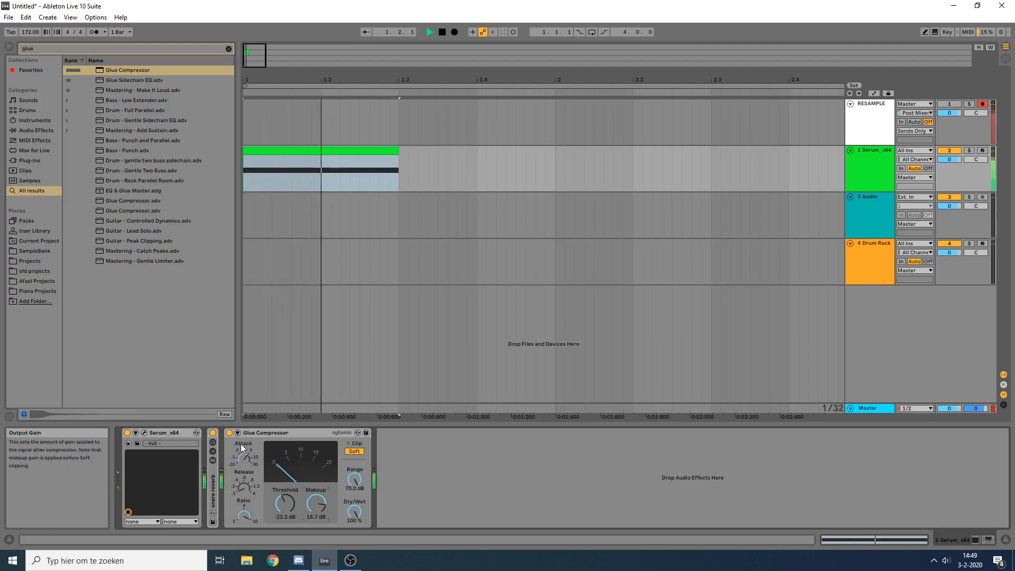
# Step: Compare the snare clip with the Glue Compressor off and on
pyautogui.click(230, 433)
pyautogui.press('space')
pyautogui.press('space')
pyautogui.press('space')
pyautogui.press('space')
pyautogui.click(230, 433)
pyautogui.press('space')
pyautogui.press('space')
pyautogui.press('space')
pyautogui.press('space')
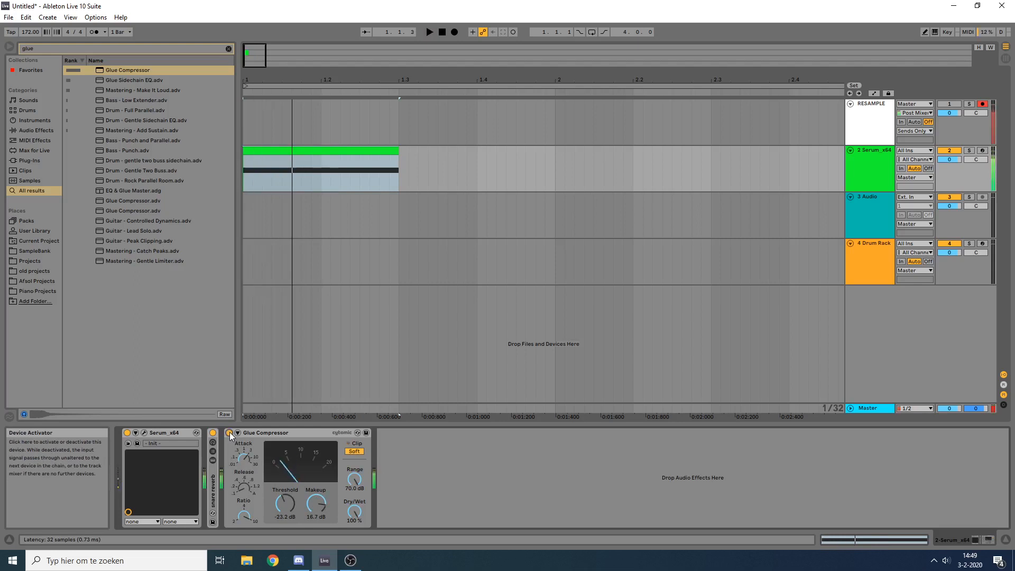
pyautogui.press('space')
pyautogui.press('space')
pyautogui.press('space')
pyautogui.press('space')
pyautogui.press('space')
pyautogui.press('space')
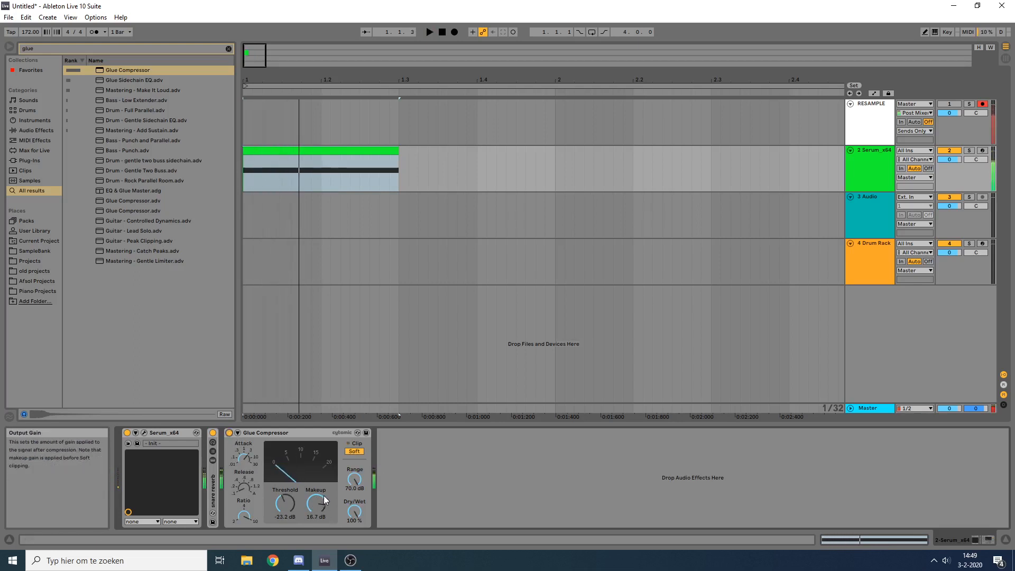
# Step: Try an EQ Eight after the Glue Compressor with a -0.62 dB cut at 352 Hz and Q 4.91, and delete the device
pyautogui.hotkey('ctrl', 'f')
pyautogui.write('eq')
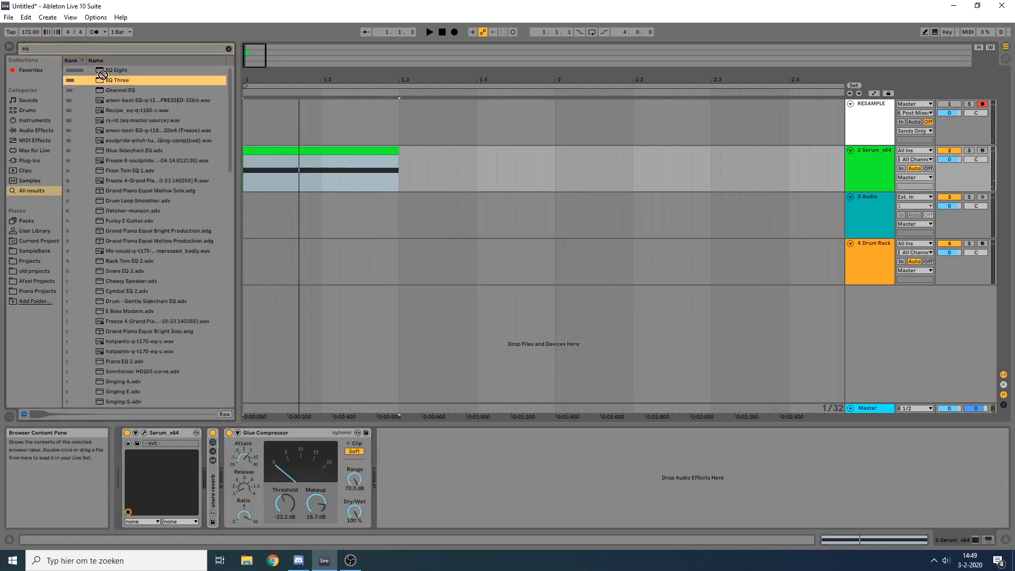
pyautogui.press('Return')
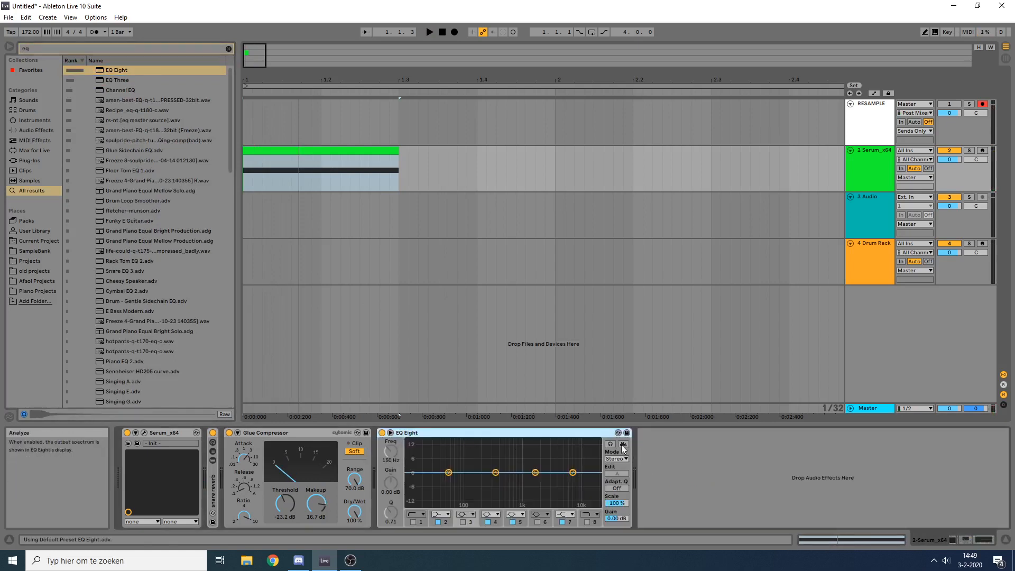
pyautogui.press('space')
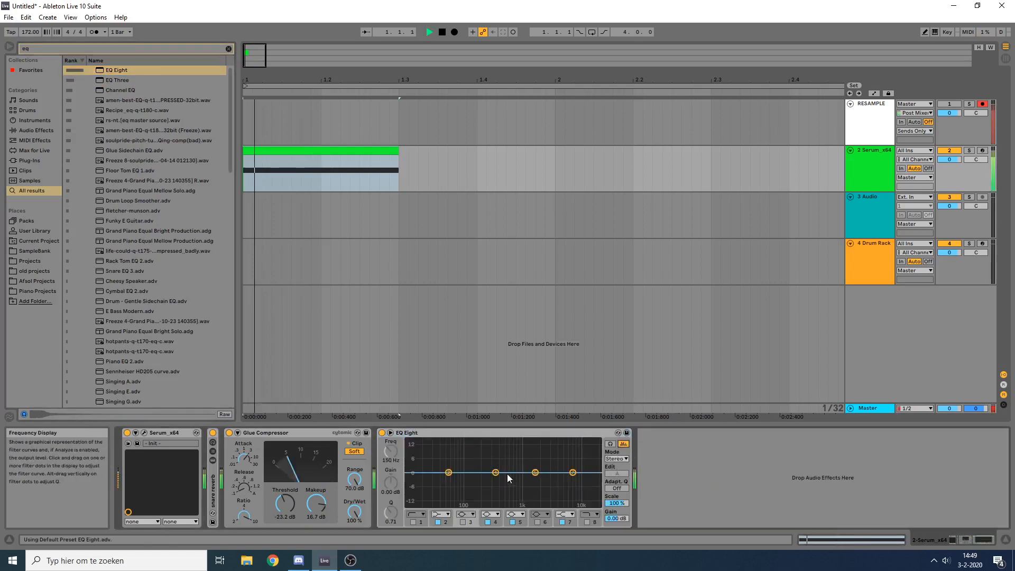
pyautogui.press('space')
pyautogui.moveTo(496, 472)
pyautogui.mouseDown()
pyautogui.moveTo(496, 442)
pyautogui.moveTo(496, 473)
pyautogui.mouseUp()
pyautogui.press('space')
pyautogui.press('space')
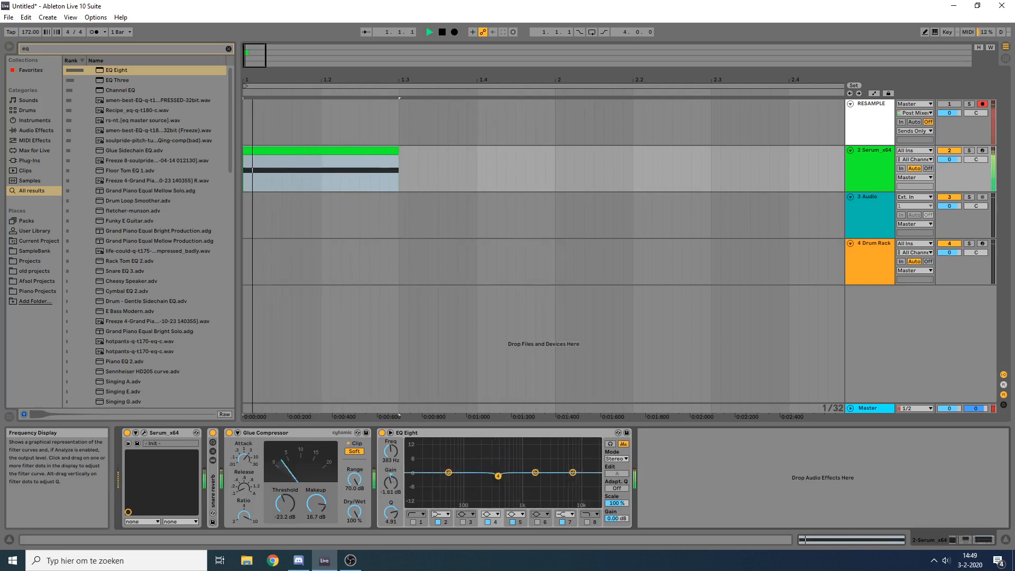
pyautogui.press('space')
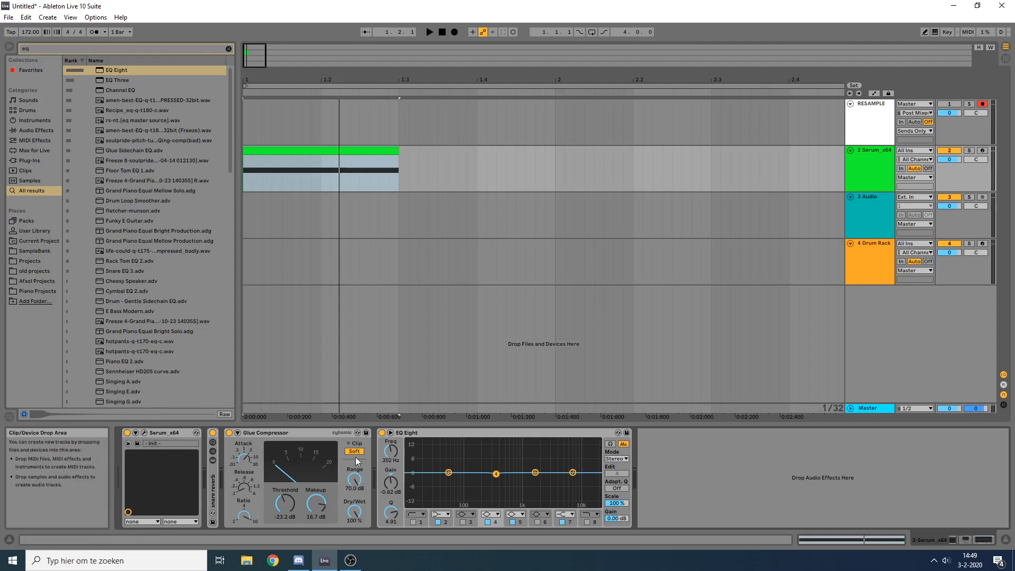
pyautogui.click(424, 435)
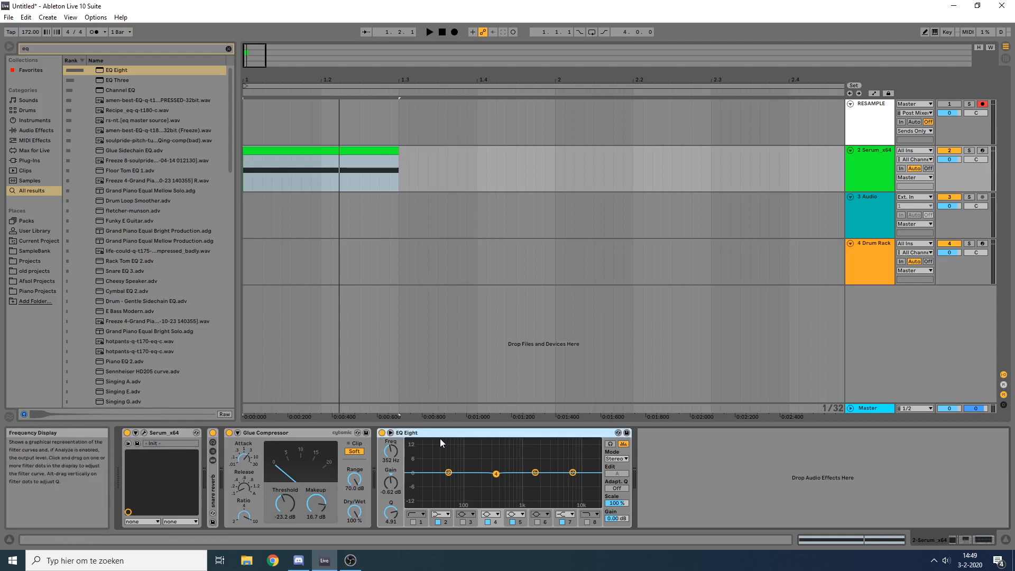
pyautogui.press('Delete')
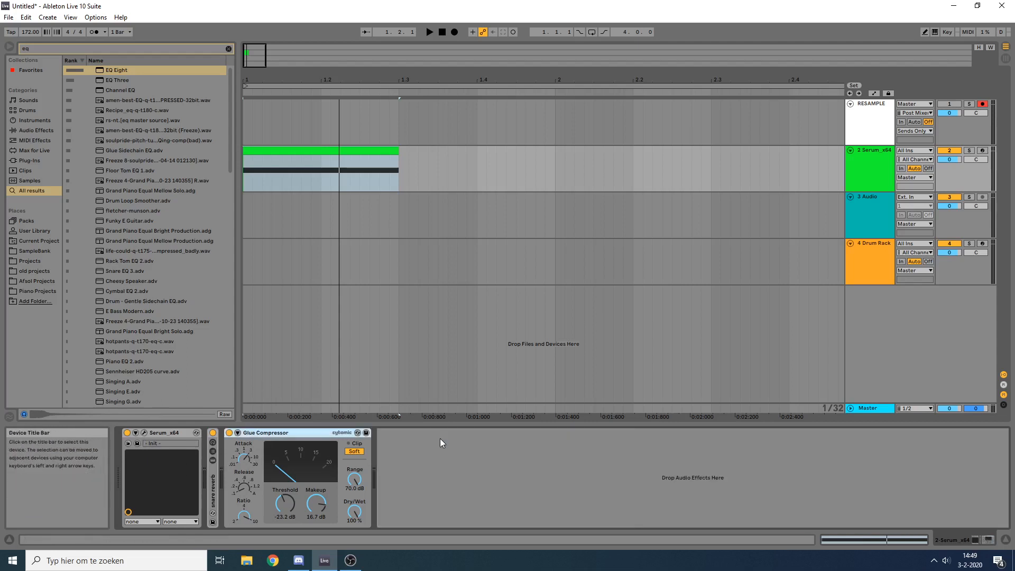
# Step: Search the browser for nova and add TDR Nova after the Glue Compressor on the Serum track
pyautogui.hotkey('ctrl', 'f')
pyautogui.write('nova')
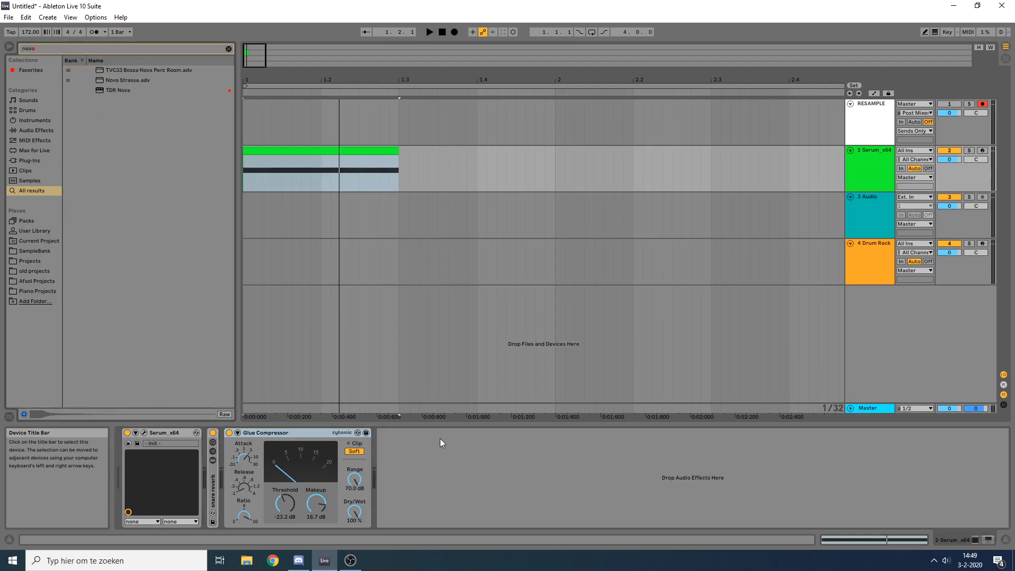
pyautogui.press('Down')
pyautogui.press('Down')
pyautogui.press('Down')
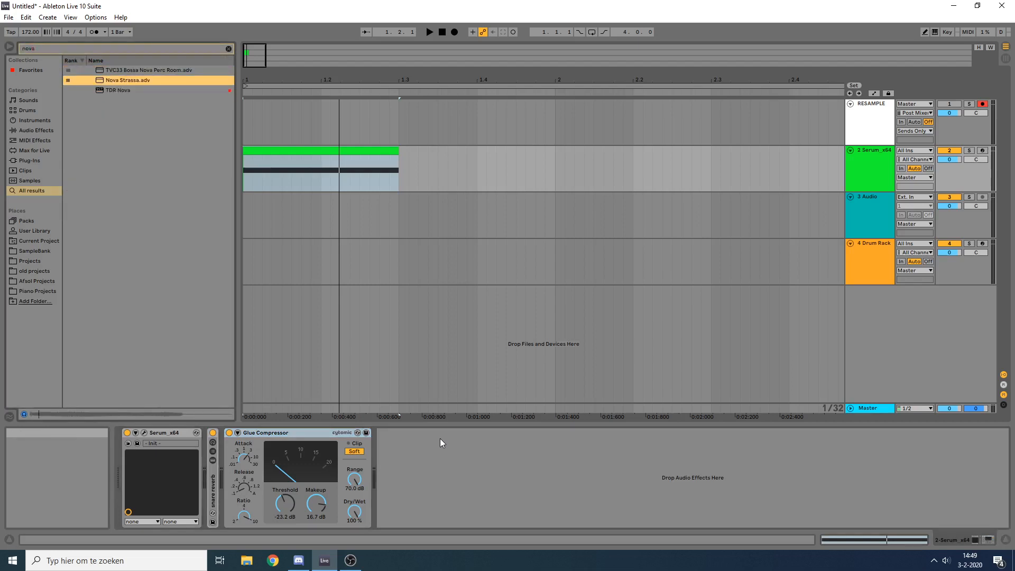
pyautogui.press('Return')
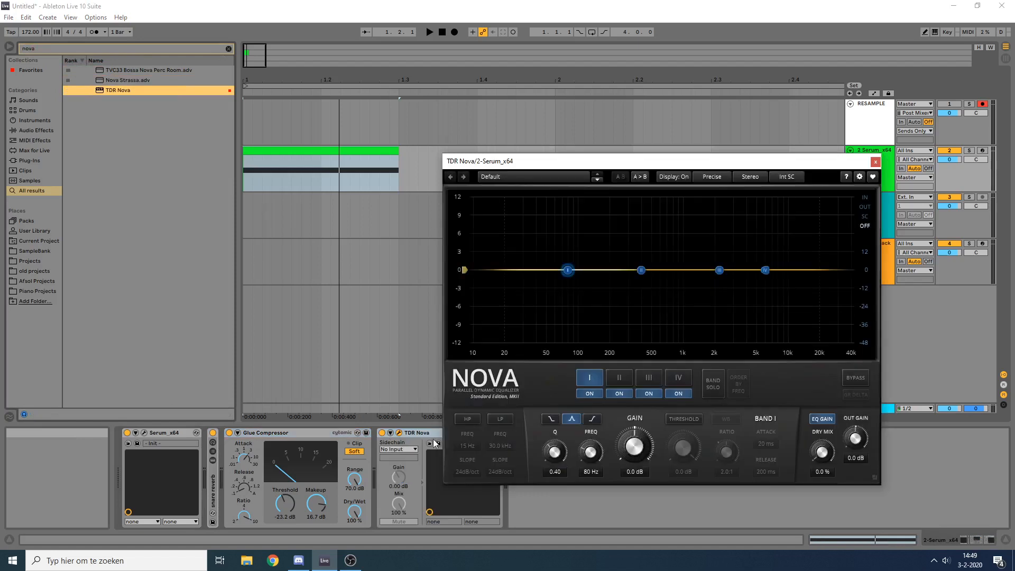
# Step: Reposition the Nova window, select band II, switch the spectrum analyzer to the input signal and play the snare clip
pyautogui.moveTo(667, 165); pyautogui.dragTo(631, 131)
pyautogui.click(603, 236)
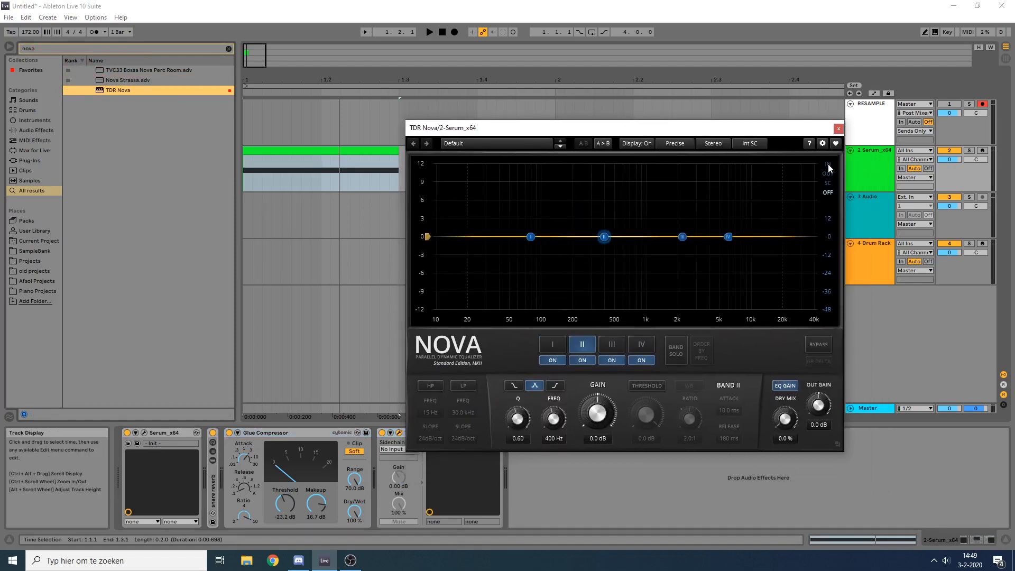
pyautogui.moveTo(594, 130); pyautogui.dragTo(621, 124)
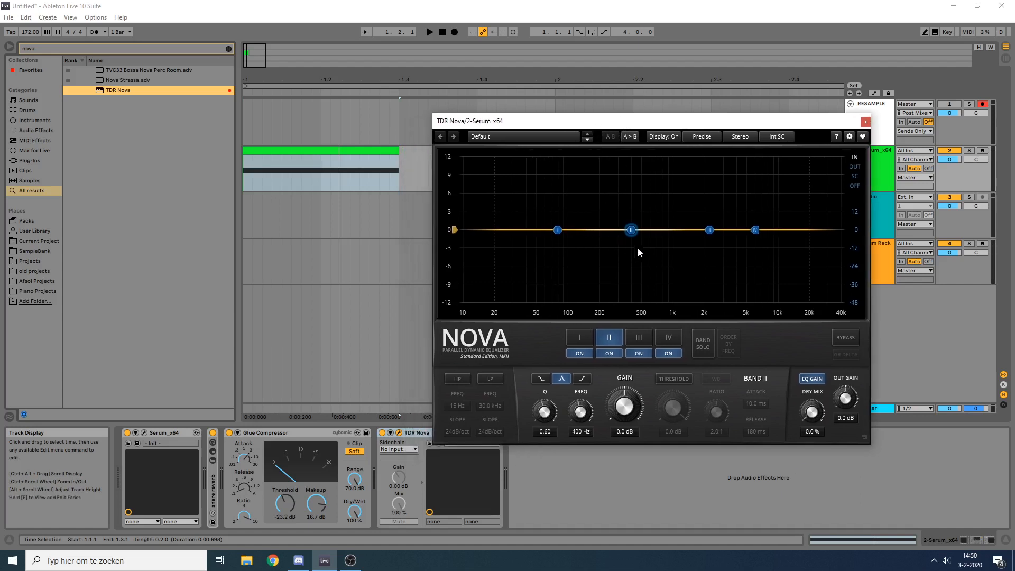
pyautogui.press('space')
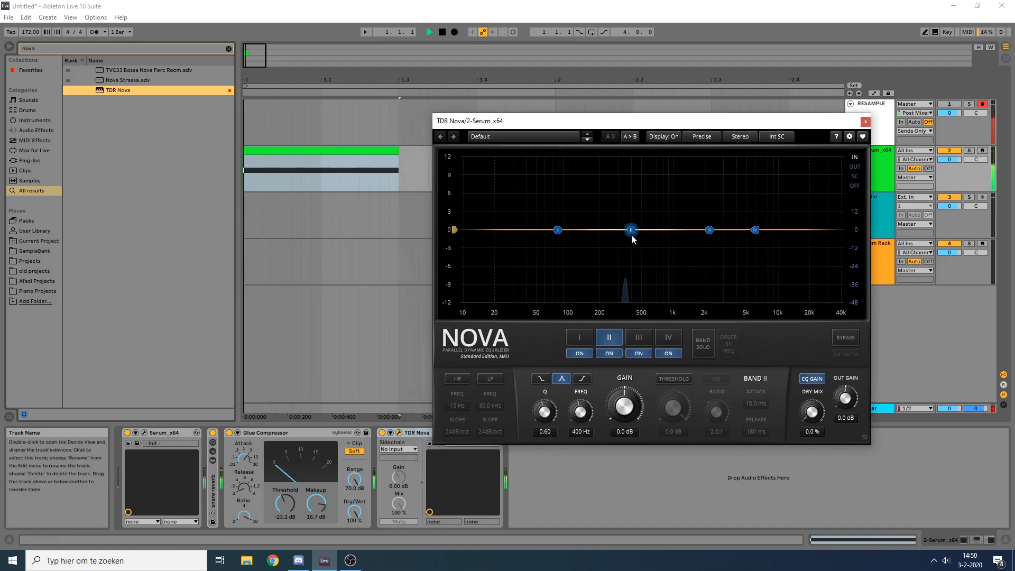
# Step: Tune Nova's band II to 365 Hz with a Q of 2.40 and 0.0 dB gain
pyautogui.moveTo(630, 231); pyautogui.dragTo(627, 229)
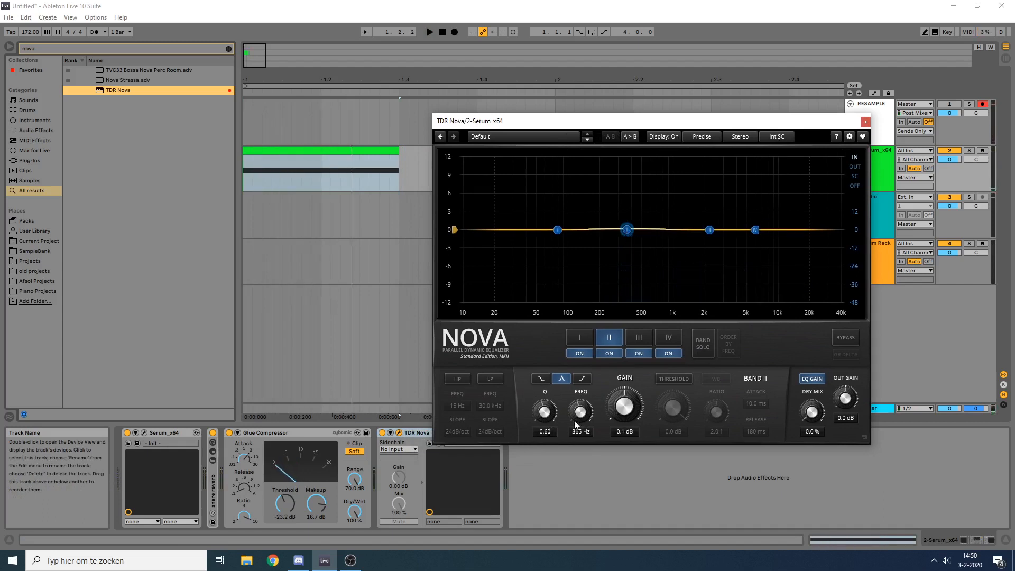
pyautogui.moveTo(544, 418); pyautogui.dragTo(544, 410)
pyautogui.moveTo(624, 406); pyautogui.dragTo(625, 392)
pyautogui.moveTo(543, 417); pyautogui.dragTo(544, 402)
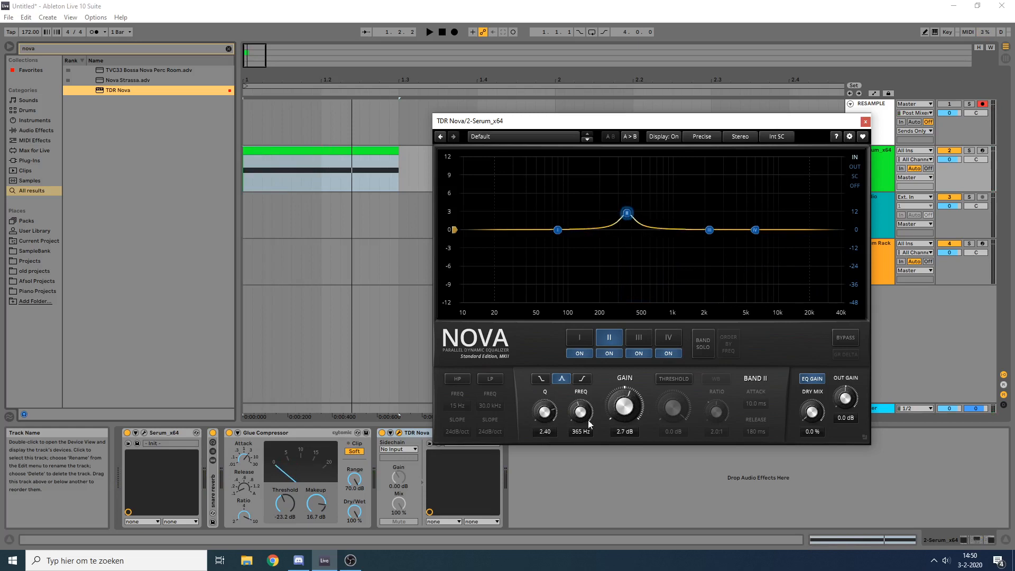
pyautogui.doubleClick(633, 406)
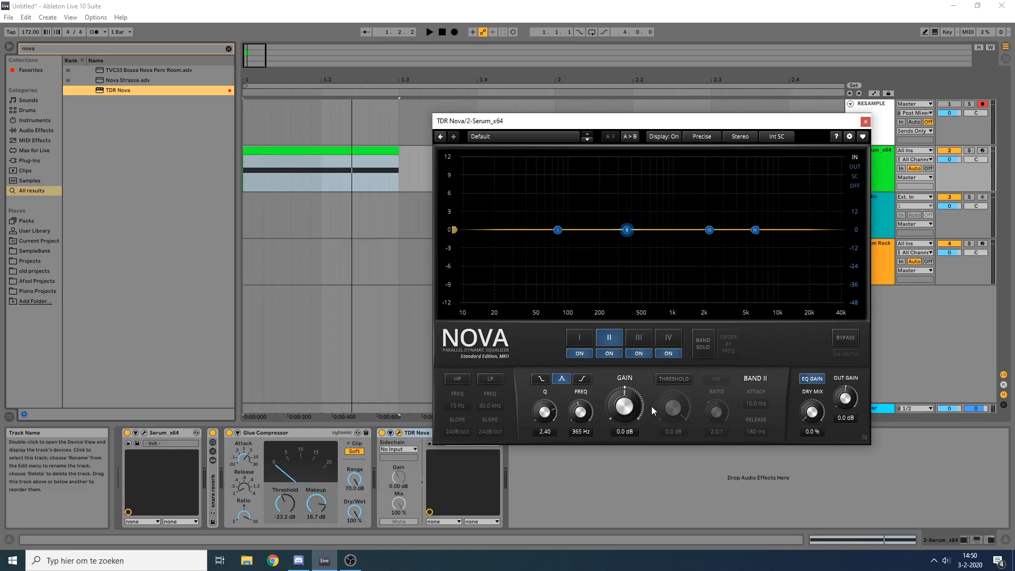
# Step: Enable band II's threshold section and set its ratio to 2.6:1
pyautogui.click(681, 381)
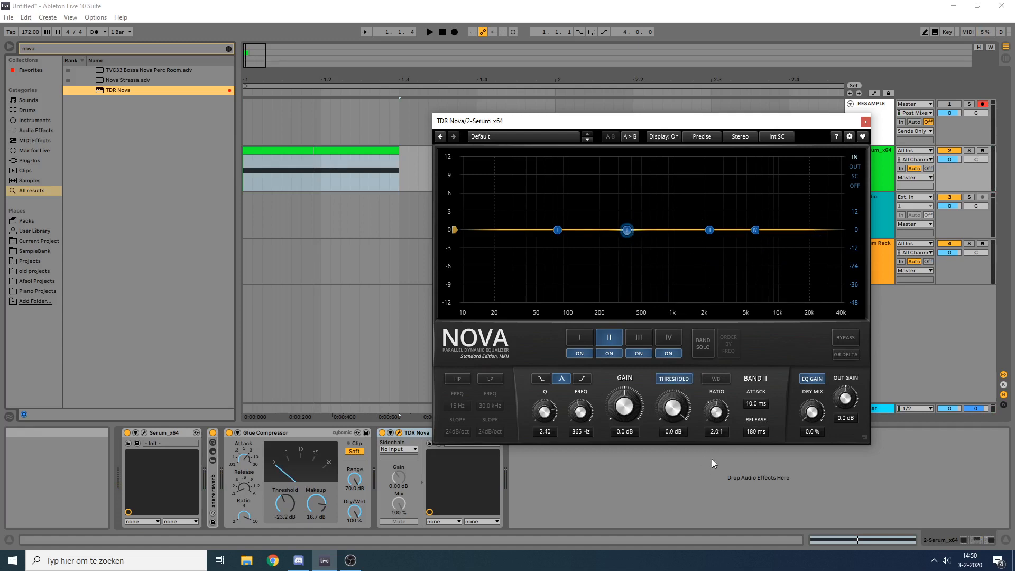
pyautogui.moveTo(716, 411)
pyautogui.mouseDown()
pyautogui.moveTo(717, 424)
pyautogui.moveTo(716, 407)
pyautogui.mouseUp()
pyautogui.click(322, 150)
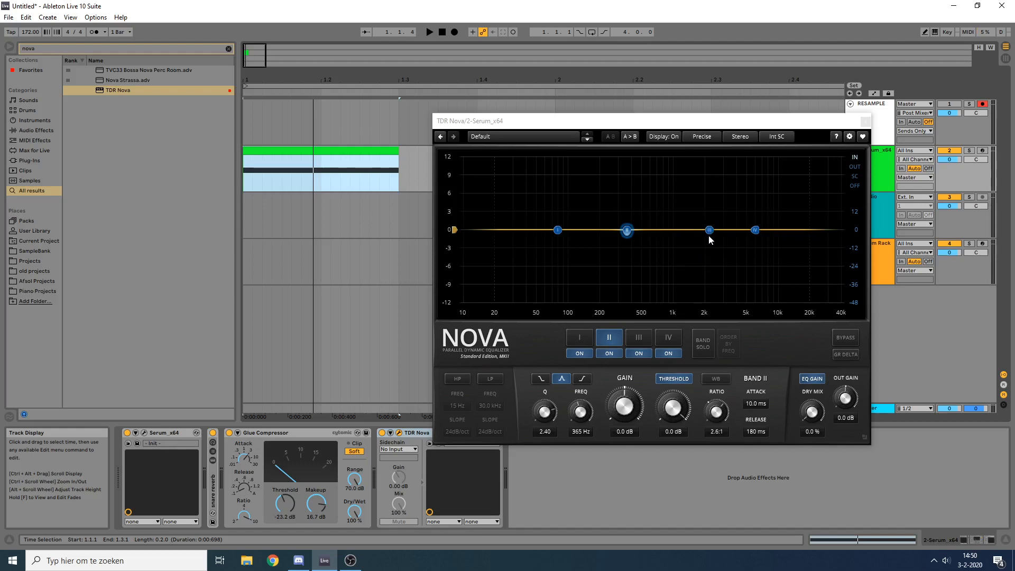
# Step: Boost band III by 7.0 dB at 1424 Hz with Q 0.94, and enable its dynamics with a -26.5 dB threshold and 13 ms attack
pyautogui.moveTo(709, 231); pyautogui.dragTo(688, 188)
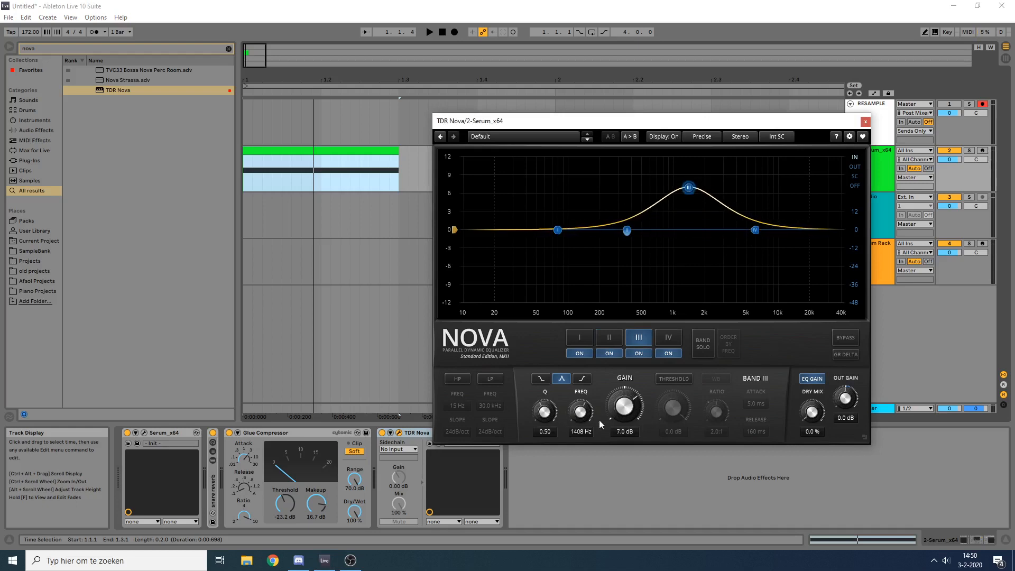
pyautogui.moveTo(544, 417); pyautogui.dragTo(575, 393)
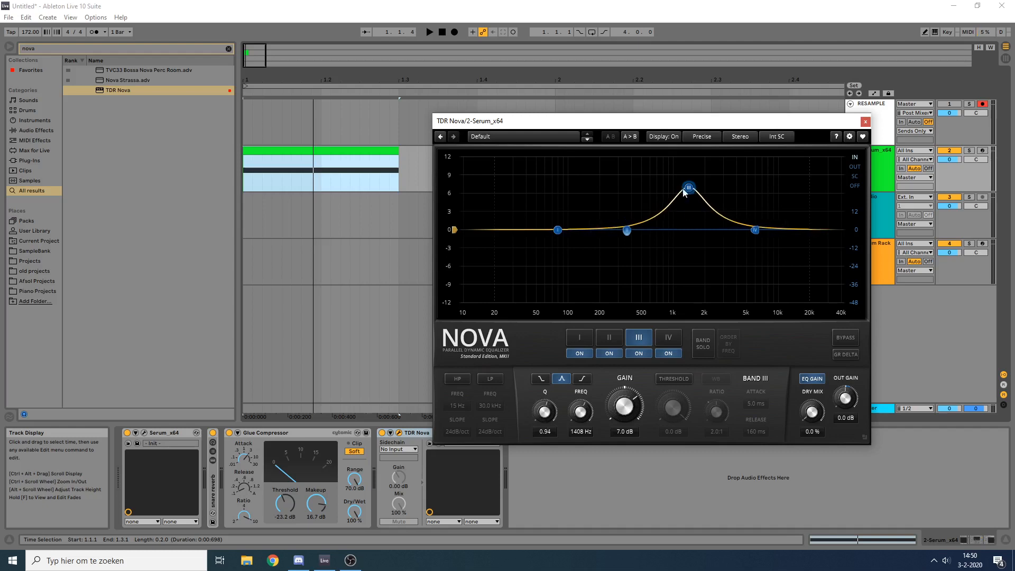
pyautogui.moveTo(688, 188); pyautogui.dragTo(689, 188)
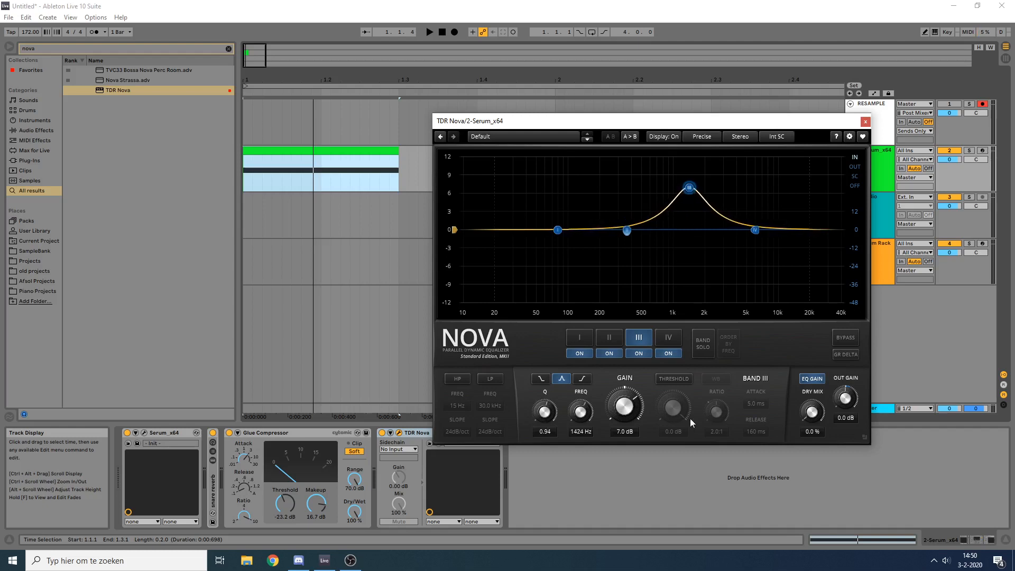
pyautogui.click(678, 379)
pyautogui.moveTo(672, 407); pyautogui.dragTo(724, 439)
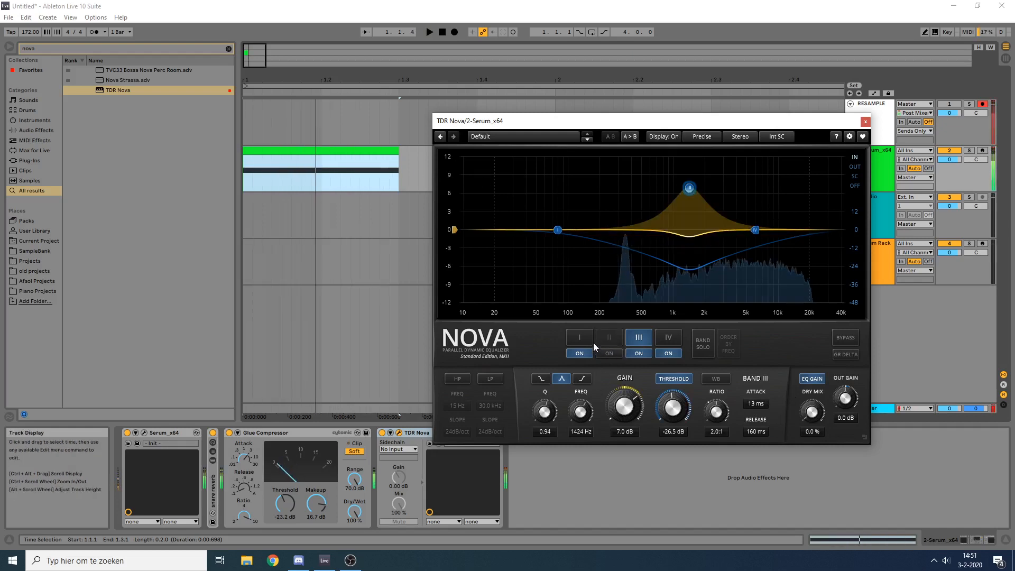
# Step: Set band III's gain to 13.2 dB, threshold to -20.1 dB, ratio to inf:1 and Q to 0.64
pyautogui.moveTo(631, 409); pyautogui.dragTo(637, 390)
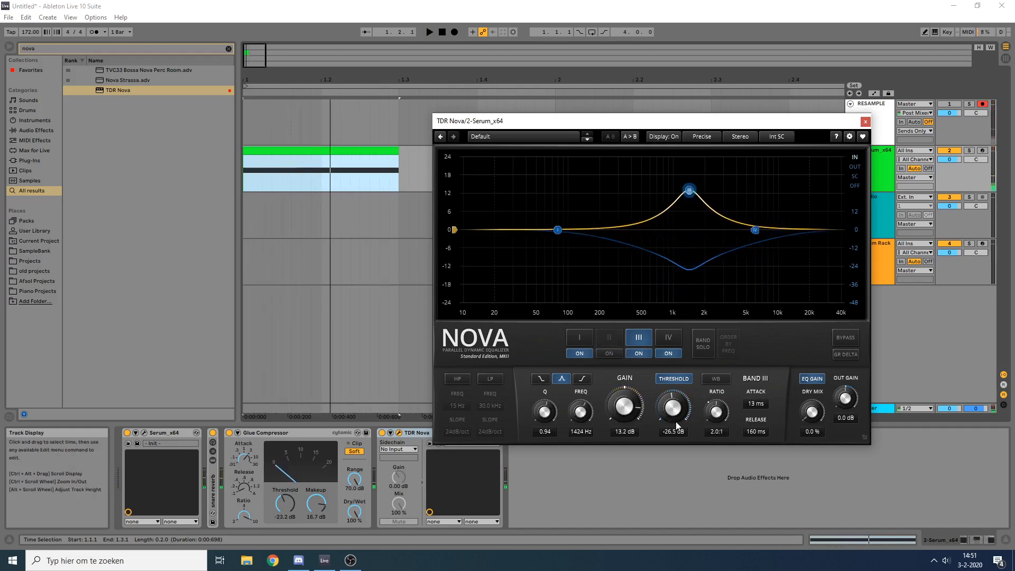
pyautogui.press('space')
pyautogui.moveTo(716, 411); pyautogui.dragTo(674, 390)
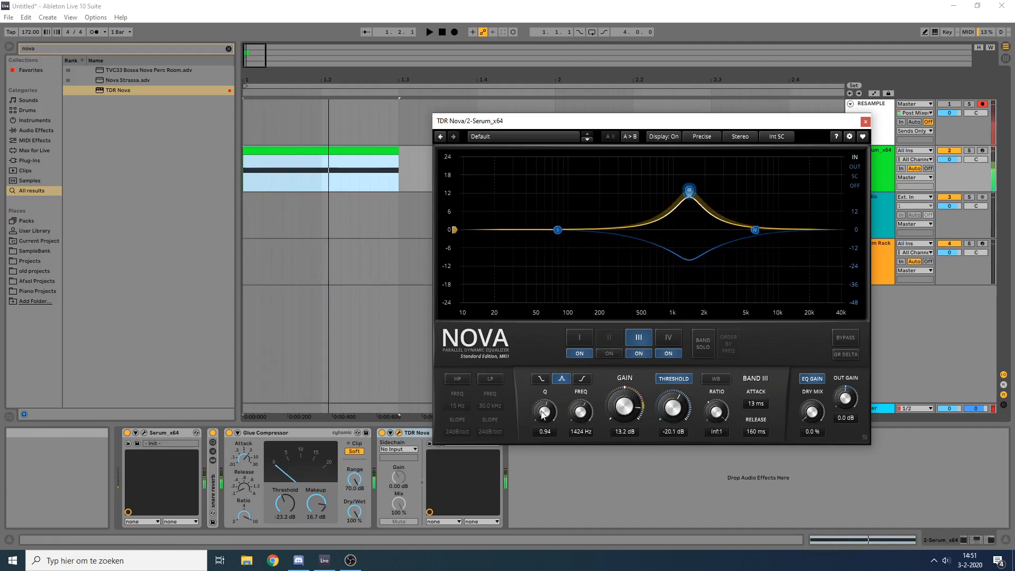
pyautogui.moveTo(544, 411); pyautogui.dragTo(545, 424)
# Step: Compare the snare clip with Nova's band III off and on
pyautogui.press('space')
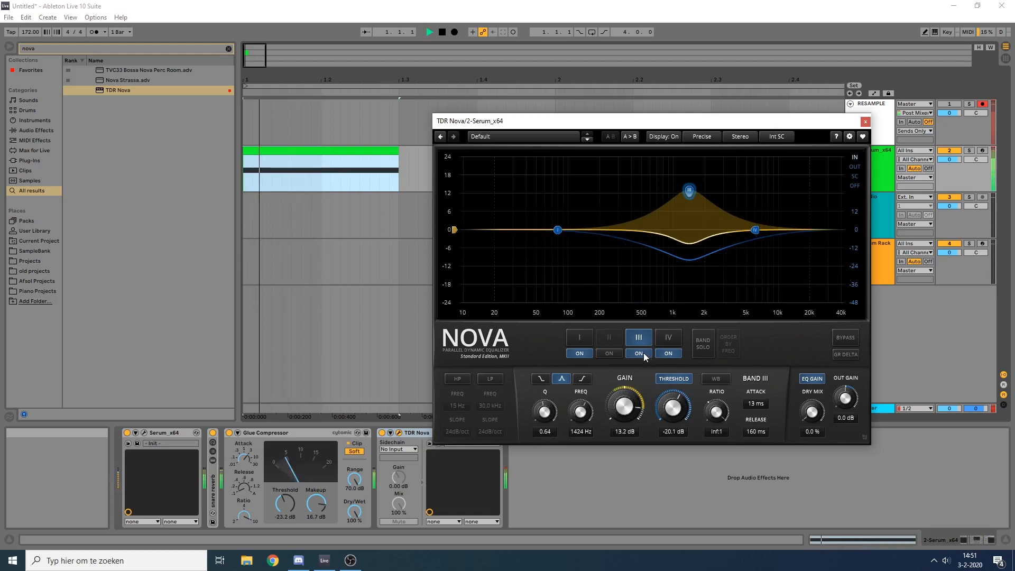
pyautogui.press('space')
pyautogui.click(639, 353)
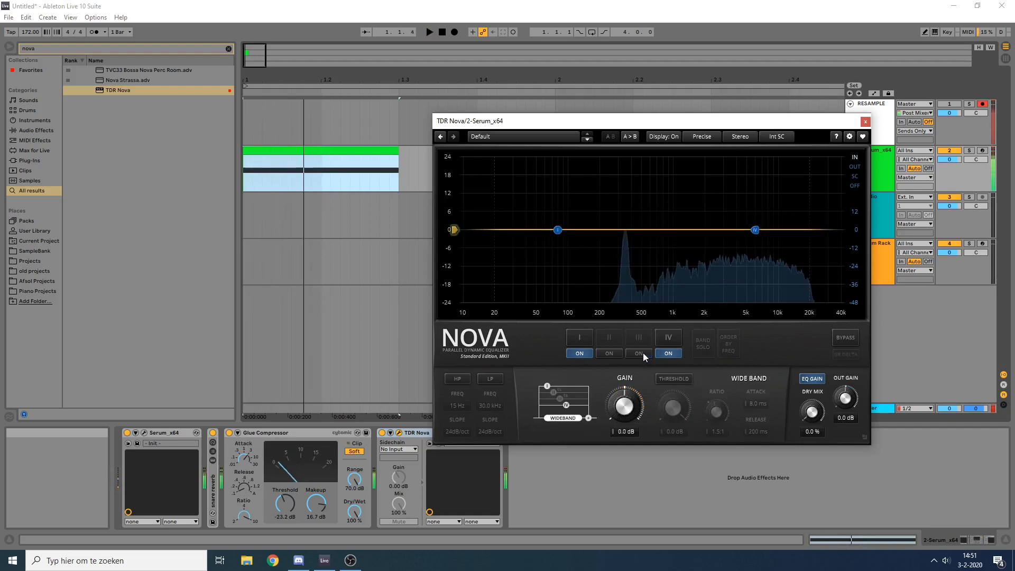
pyautogui.click(643, 353)
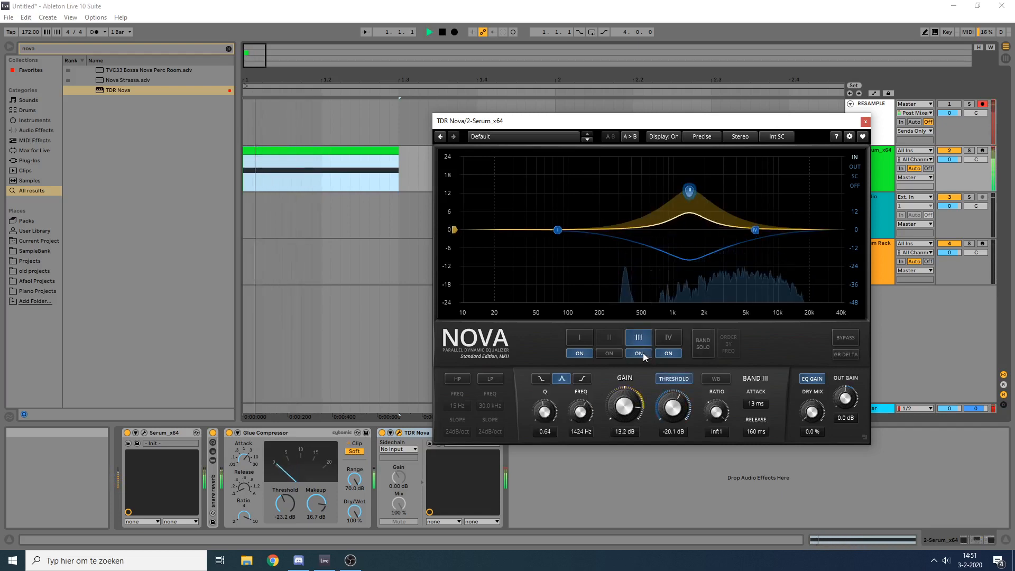
pyautogui.press('space')
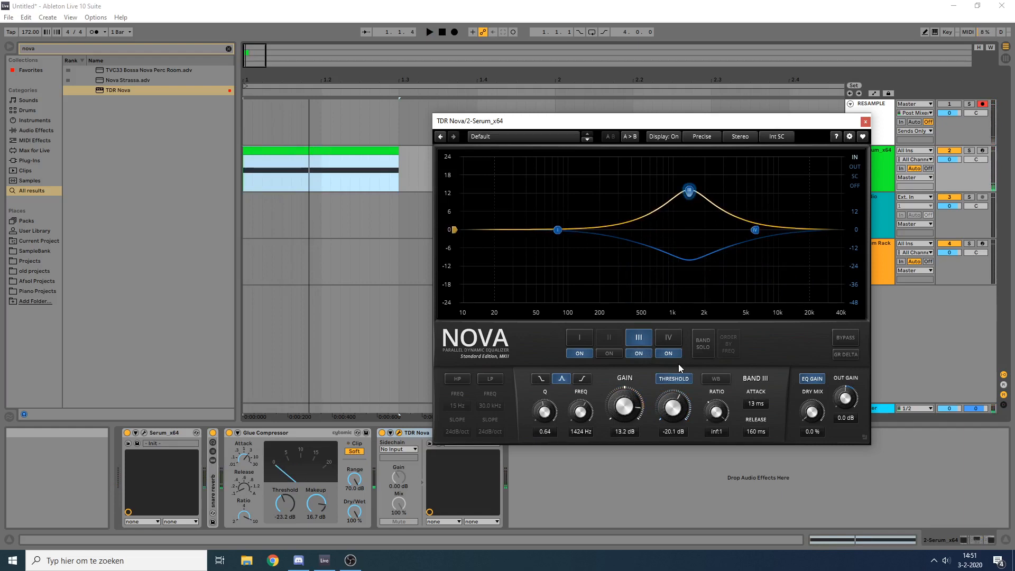
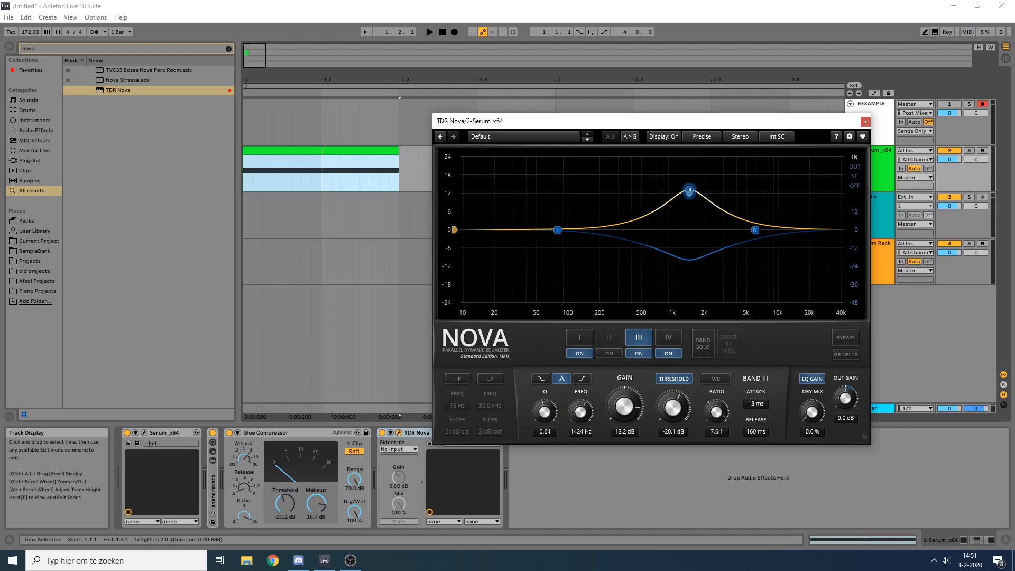
# Step: Reset Nova's band III to 0.0 dB gain and 0.0 dB threshold, with a 0.10 ms attack and 10 ms release
pyautogui.doubleClick(624, 411)
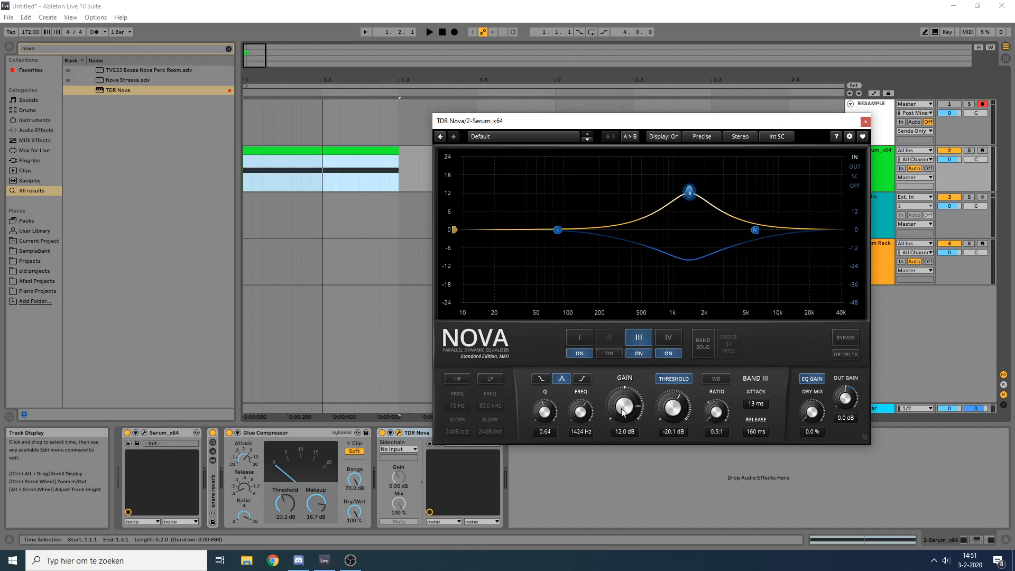
pyautogui.doubleClick(754, 403)
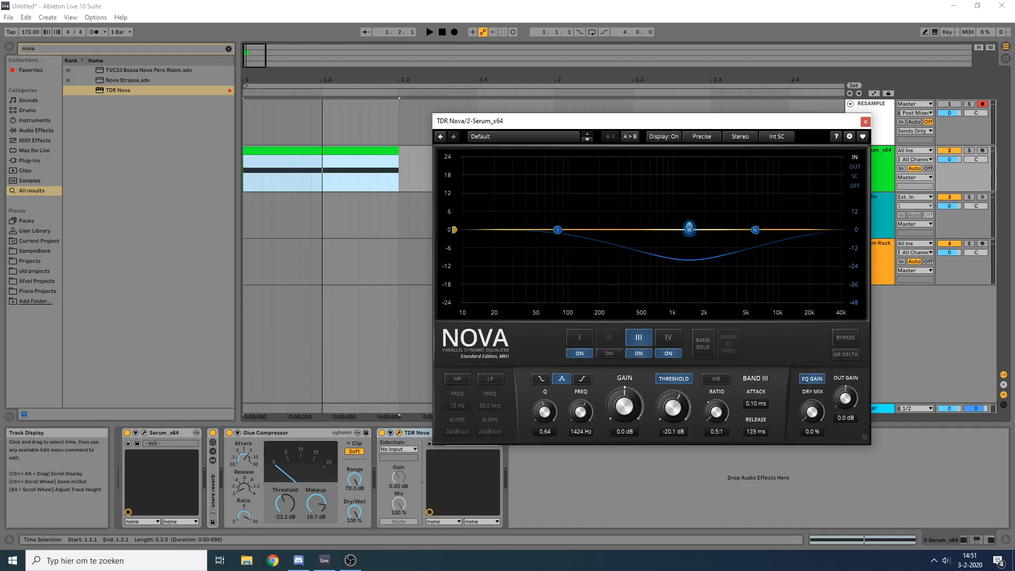
pyautogui.press('space')
pyautogui.moveTo(673, 403); pyautogui.dragTo(673, 370)
pyautogui.press('space')
pyautogui.press('space')
pyautogui.press('space')
pyautogui.press('space')
pyautogui.press('space')
pyautogui.press('space')
pyautogui.press('space')
pyautogui.press('space')
pyautogui.press('space')
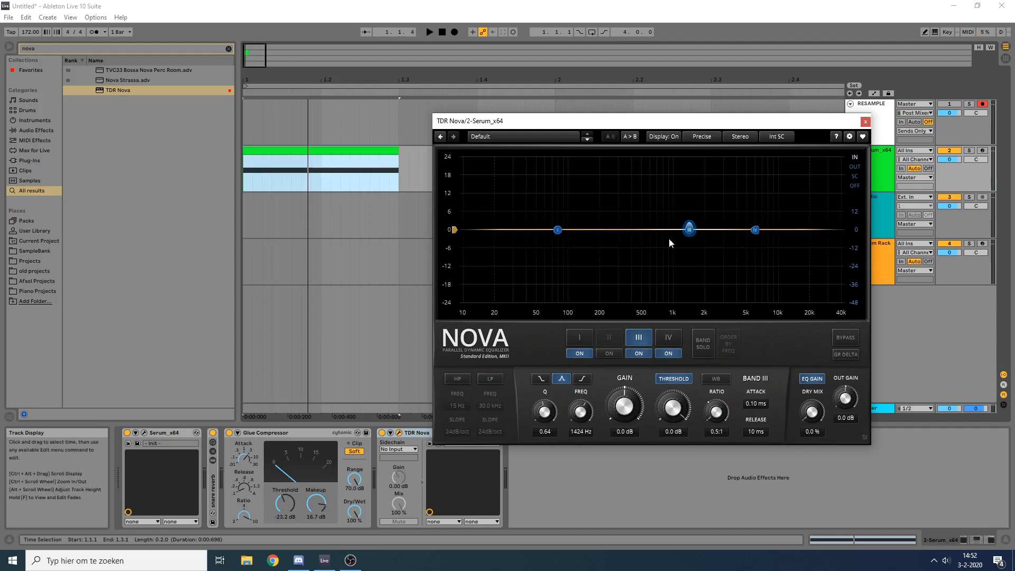
# Step: Disable band III, enable band II and set its attack to 59 ms while auditioning the snare clip
pyautogui.click(638, 353)
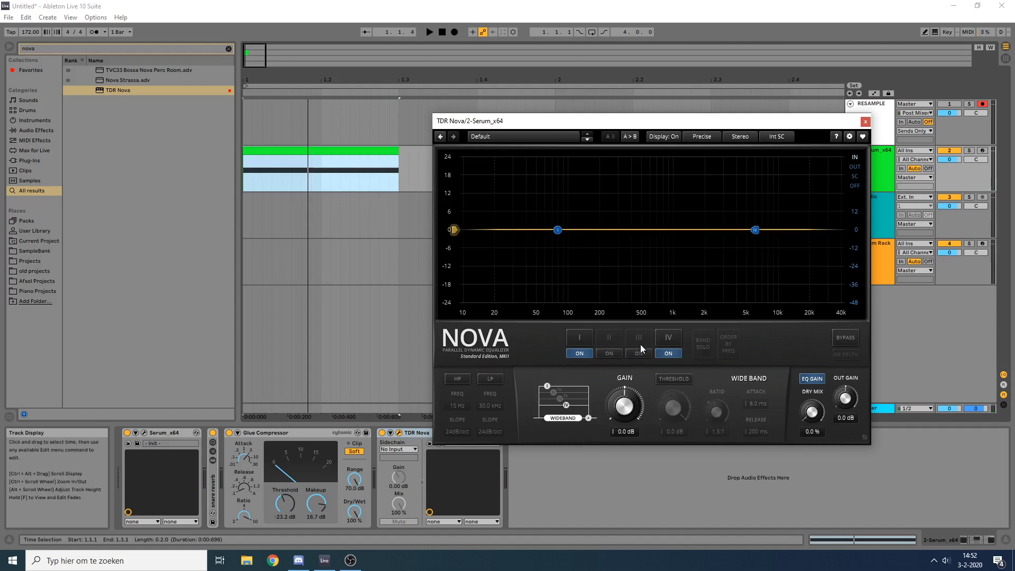
pyautogui.click(609, 353)
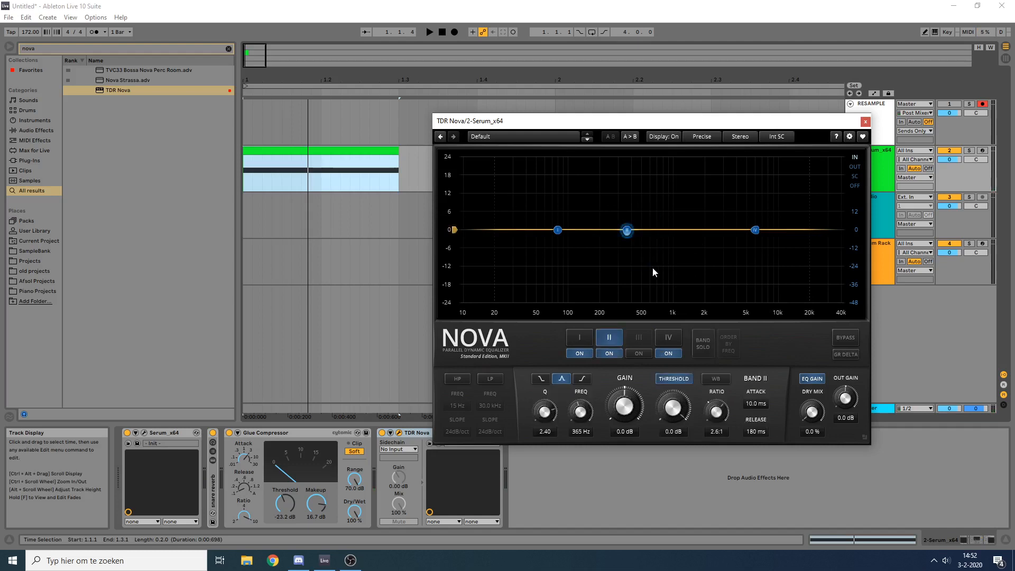
pyautogui.click(292, 150)
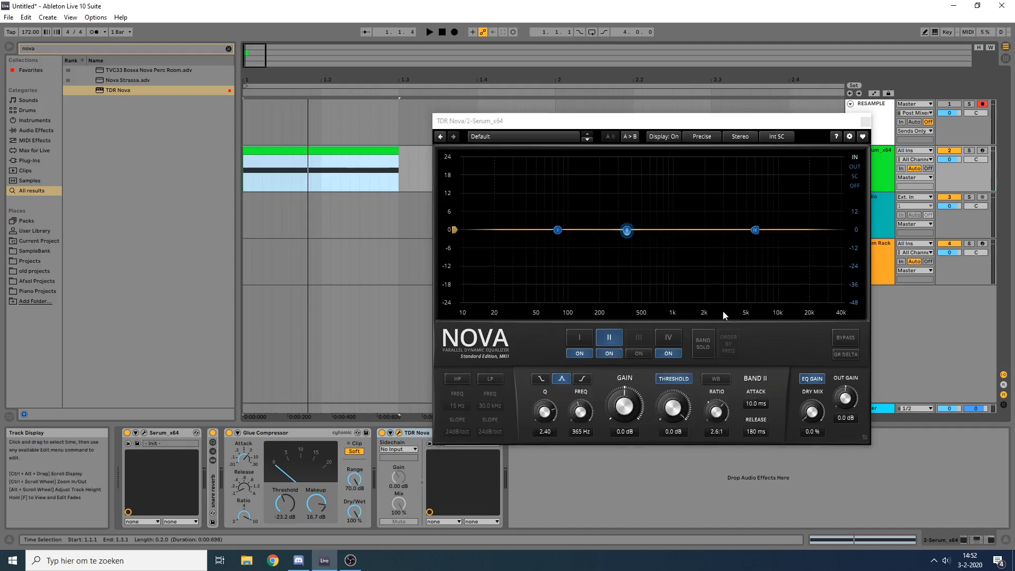
pyautogui.press('space')
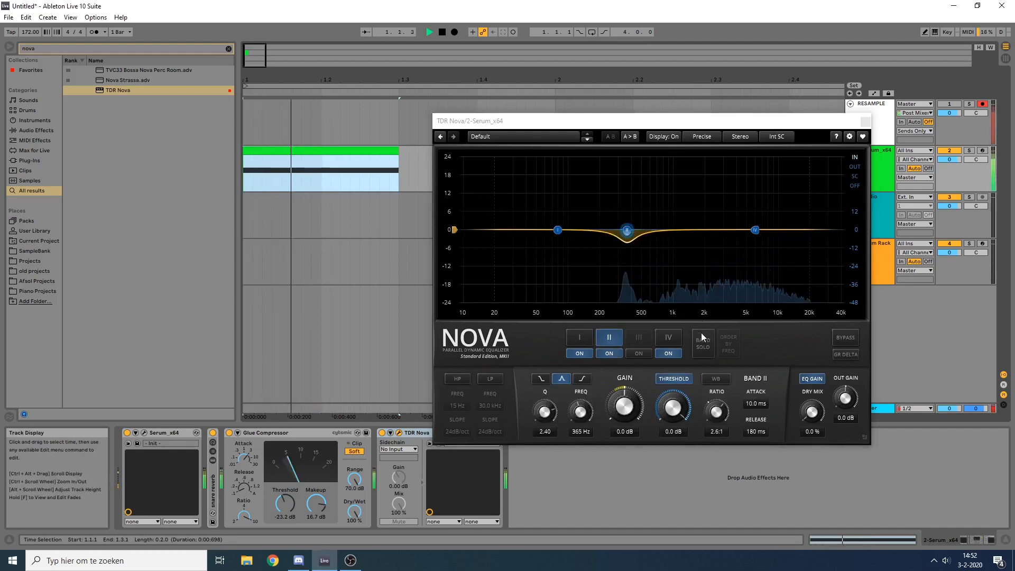
pyautogui.press('space')
pyautogui.moveTo(759, 406); pyautogui.dragTo(759, 386)
pyautogui.press('space')
# Step: Set band II's threshold to -19.4 dB while repeatedly auditioning the snare
pyautogui.press('space')
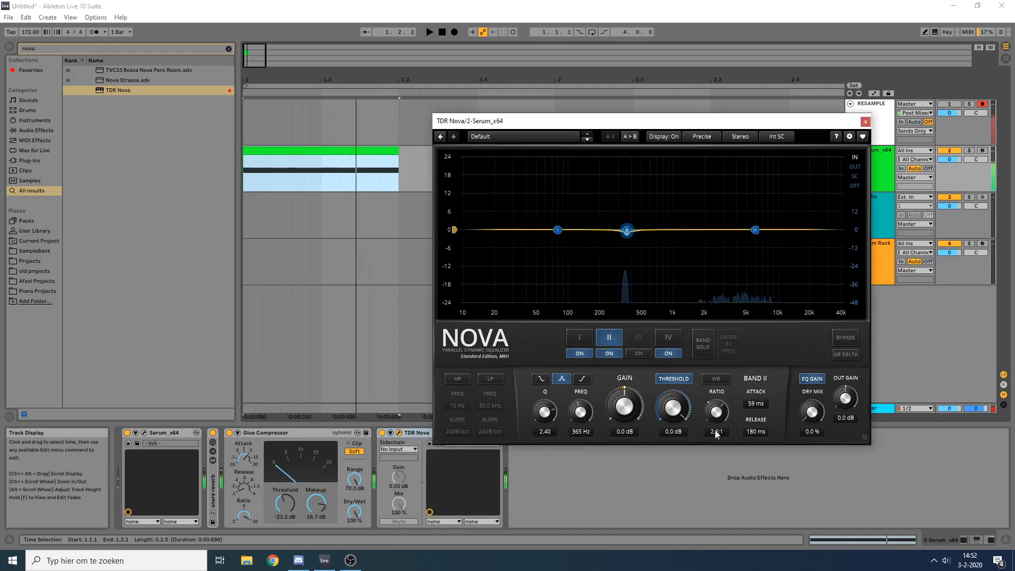
pyautogui.moveTo(669, 410); pyautogui.dragTo(670, 450)
# Step: Set band II's ratio to inf:1 while repeatedly auditioning the snare
pyautogui.press('space')
pyautogui.press('space')
pyautogui.press('space')
pyautogui.press('space')
pyautogui.press('space')
pyautogui.press('space')
pyautogui.press('space')
pyautogui.press('space')
pyautogui.press('space')
pyautogui.press('space')
pyautogui.press('space')
pyautogui.press('space')
pyautogui.press('space')
pyautogui.press('space')
pyautogui.press('space')
pyautogui.moveTo(717, 411); pyautogui.dragTo(717, 222)
pyautogui.press('space')
pyautogui.press('space')
pyautogui.press('space')
pyautogui.press('space')
pyautogui.press('space')
pyautogui.press('space')
pyautogui.press('space')
pyautogui.press('space')
pyautogui.press('space')
pyautogui.press('space')
pyautogui.press('space')
pyautogui.press('space')
pyautogui.press('space')
pyautogui.press('space')
pyautogui.press('space')
pyautogui.press('space')
pyautogui.press('space')
pyautogui.press('space')
pyautogui.press('space')
pyautogui.press('space')
pyautogui.press('space')
pyautogui.press('space')
pyautogui.press('space')
pyautogui.press('space')
pyautogui.press('space')
pyautogui.press('space')
pyautogui.press('space')
pyautogui.press('space')
pyautogui.press('space')
pyautogui.press('space')
pyautogui.press('space')
# Step: Close Nova's window, then fold the TDR Nova and Glue Compressor devices in the chain
pyautogui.press('space')
pyautogui.press('space')
pyautogui.press('space')
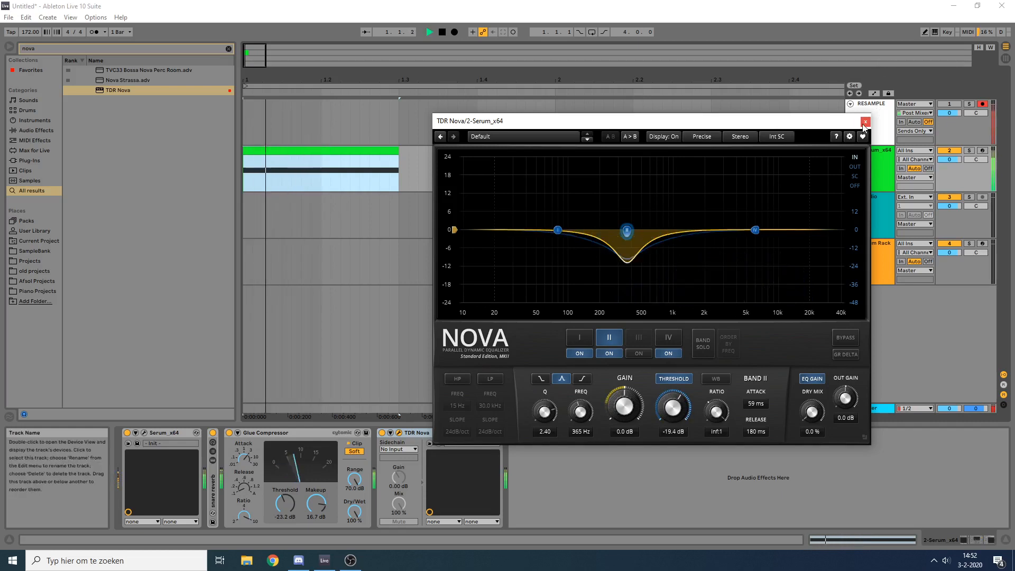
pyautogui.click(864, 122)
pyautogui.press('space')
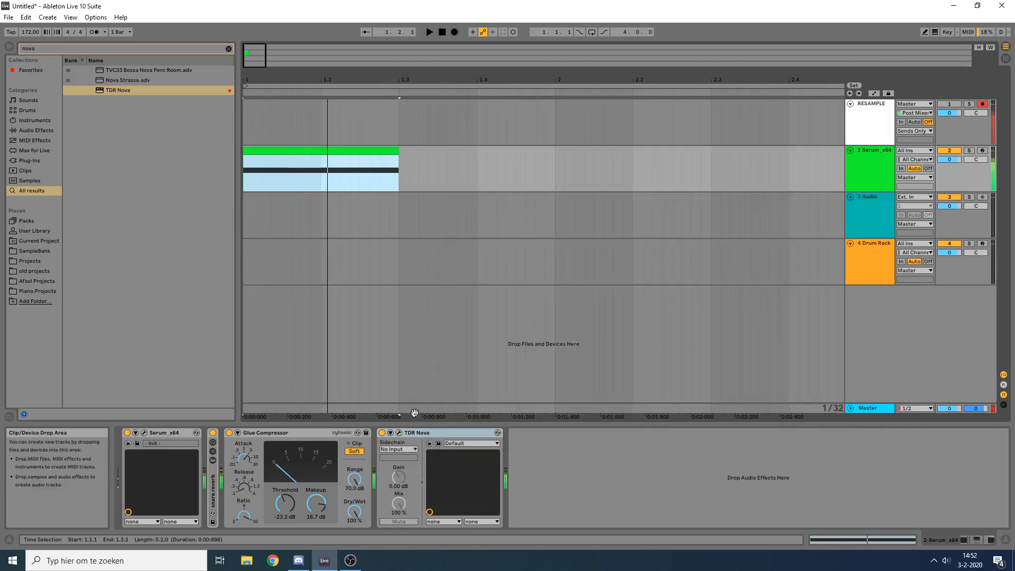
pyautogui.click(430, 432)
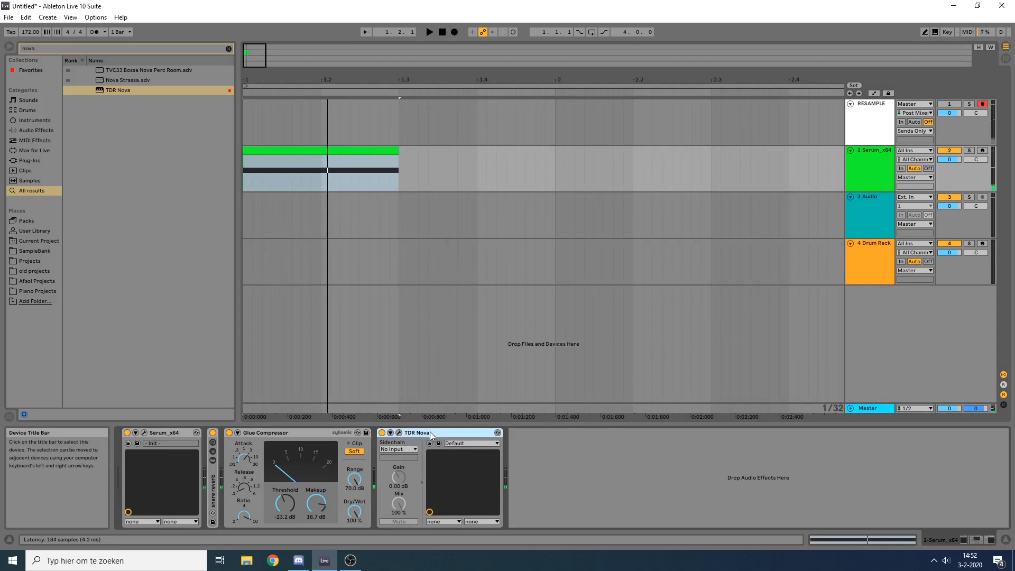
pyautogui.doubleClick(430, 431)
pyautogui.click(300, 430)
pyautogui.press('space')
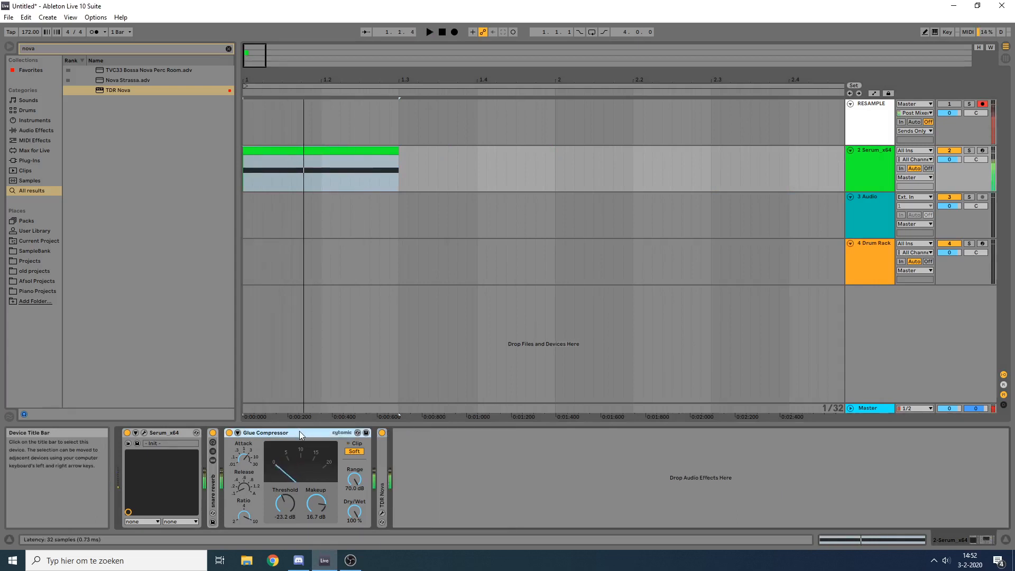
pyautogui.doubleClick(299, 431)
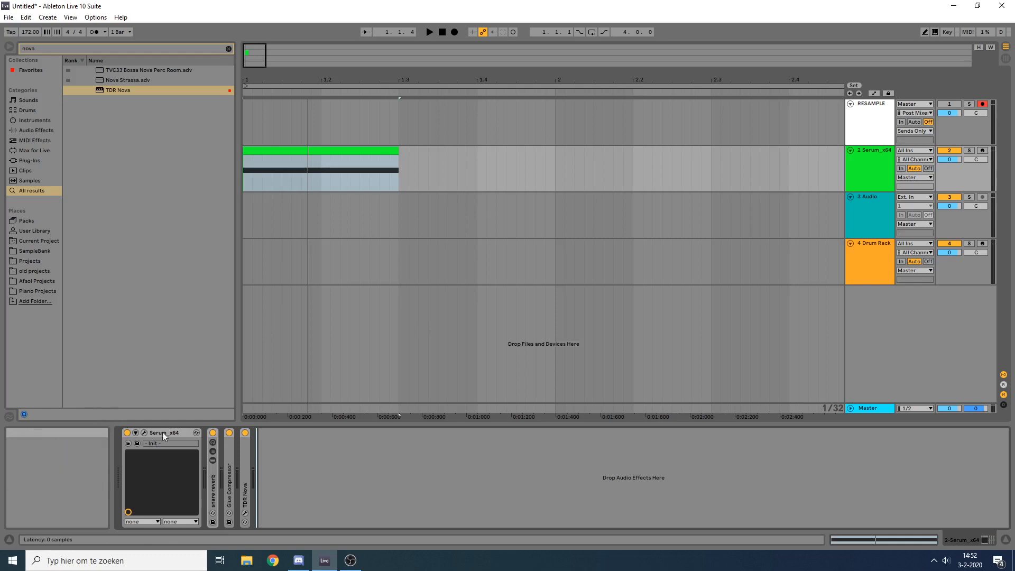
# Step: Review the snare's oscillator and envelope settings in Serum, then close its window
pyautogui.click(144, 433)
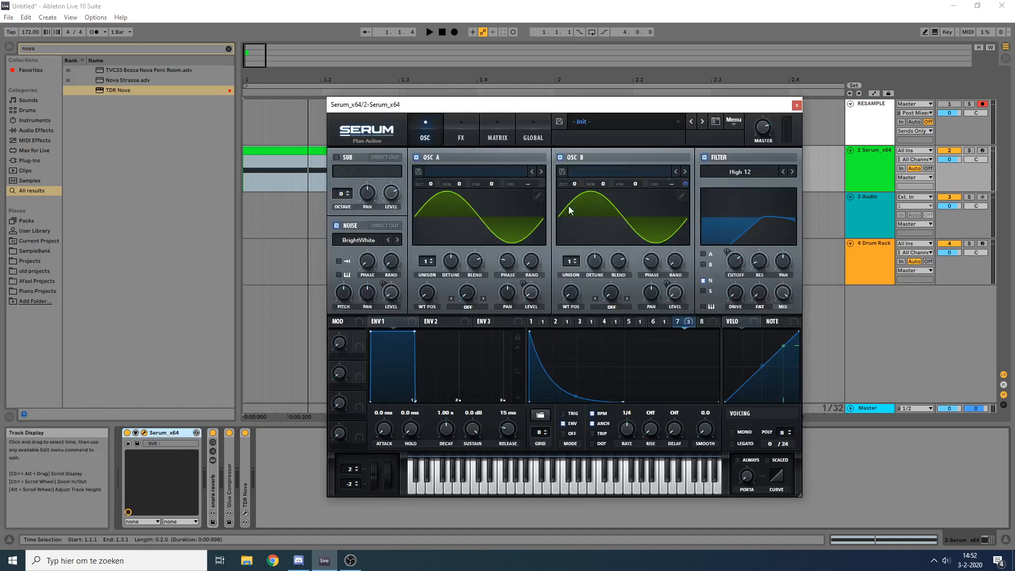
pyautogui.moveTo(627, 187)
pyautogui.mouseDown()
pyautogui.moveTo(645, 155)
pyautogui.moveTo(636, 185)
pyautogui.mouseUp()
pyautogui.click(796, 105)
# Step: Find the Corpus effect in the browser and add it after TDR Nova on the Serum track
pyautogui.click(333, 149)
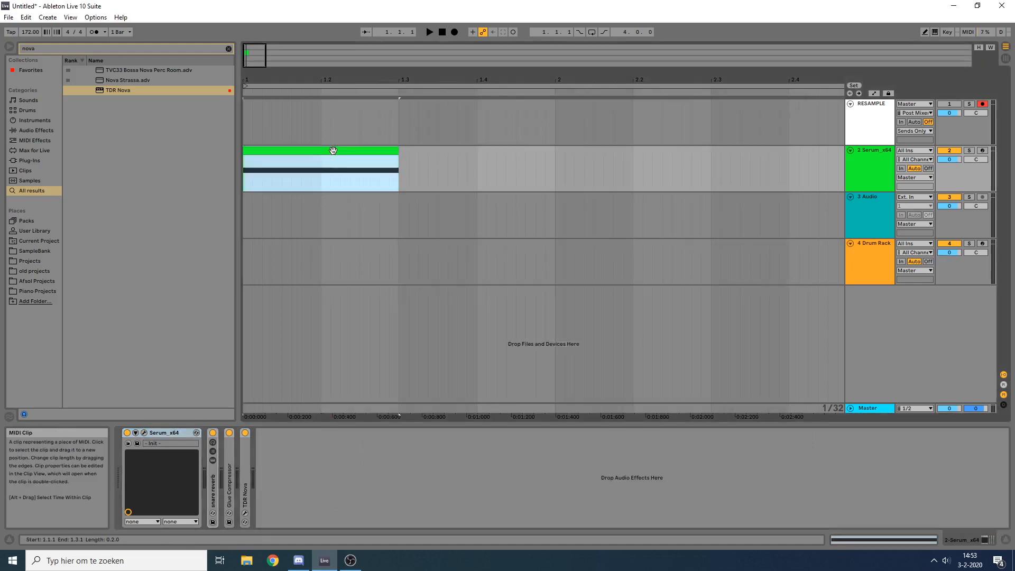
pyautogui.hotkey('ctrl', 'f')
pyautogui.write('corpus')
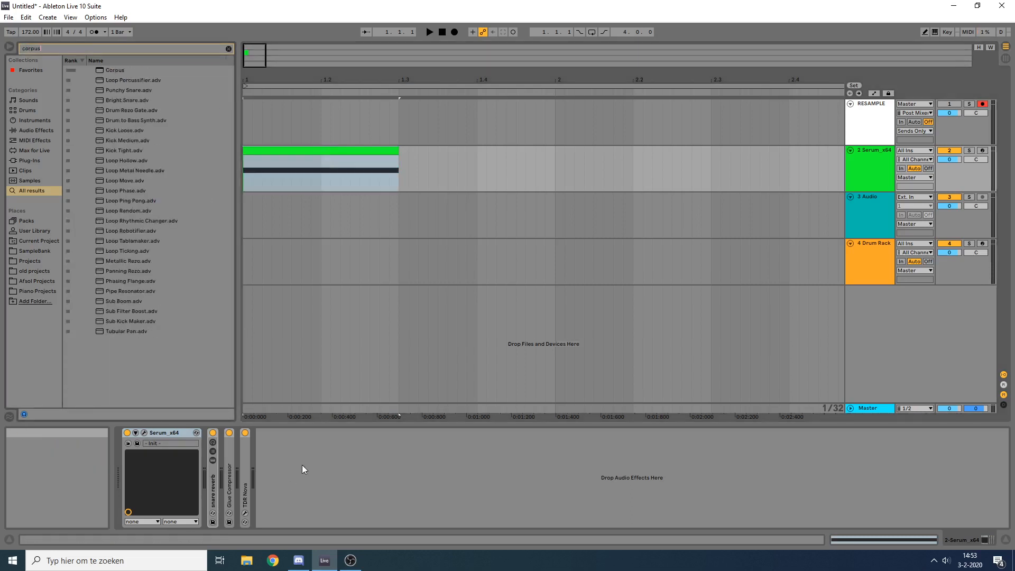
pyautogui.press('Down')
pyautogui.press('Return')
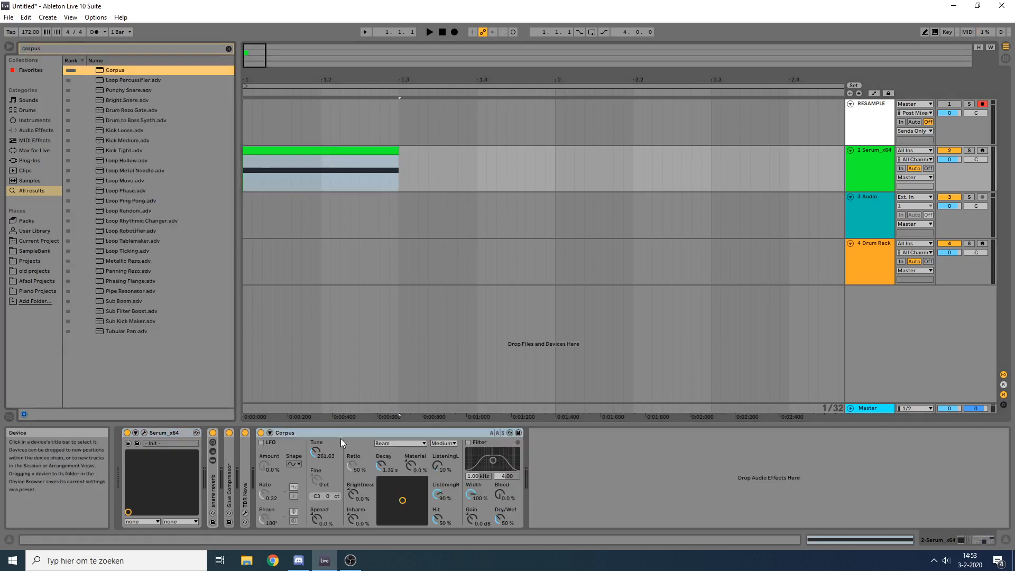
# Step: Set Corpus's Dry/Wet to 100% and its resonance type to Plate
pyautogui.press('space')
pyautogui.moveTo(500, 518); pyautogui.dragTo(500, 491)
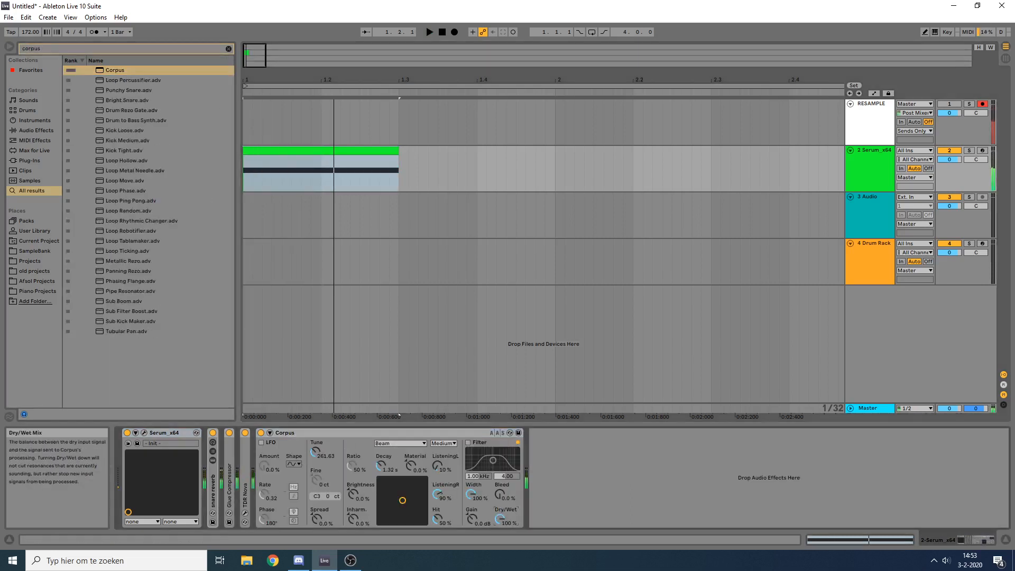
pyautogui.click(407, 443)
pyautogui.click(400, 482)
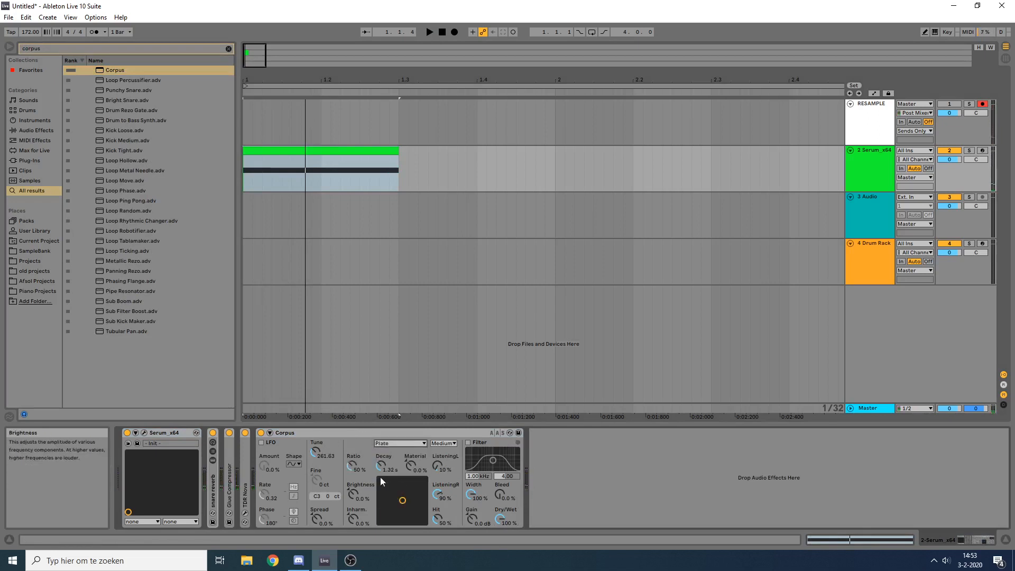
# Step: Set Corpus's Decay to 226 ms, its quality to Full and its Inharmonics to 62%
pyautogui.moveTo(381, 465); pyautogui.dragTo(380, 492)
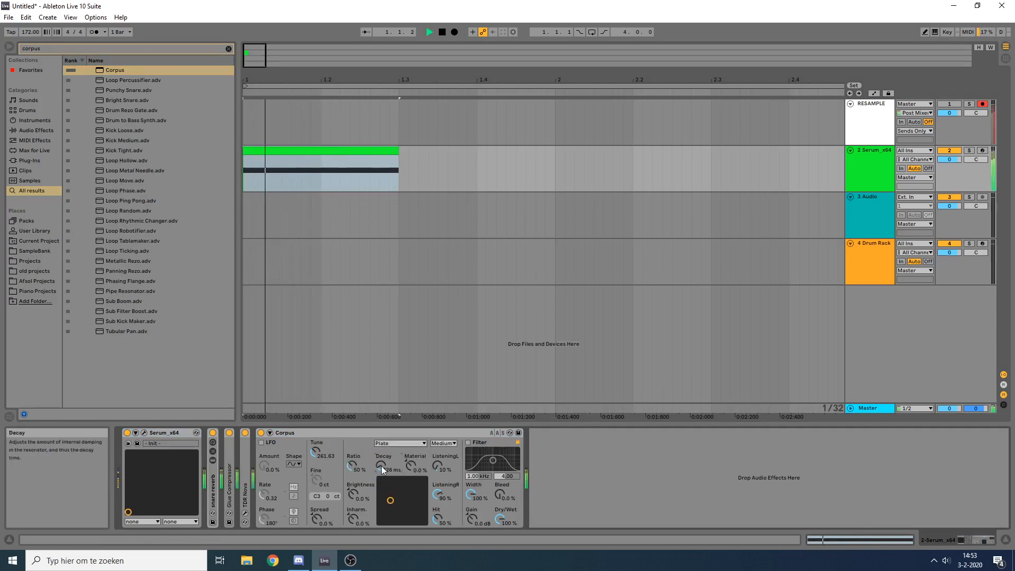
pyautogui.click(443, 443)
pyautogui.click(442, 473)
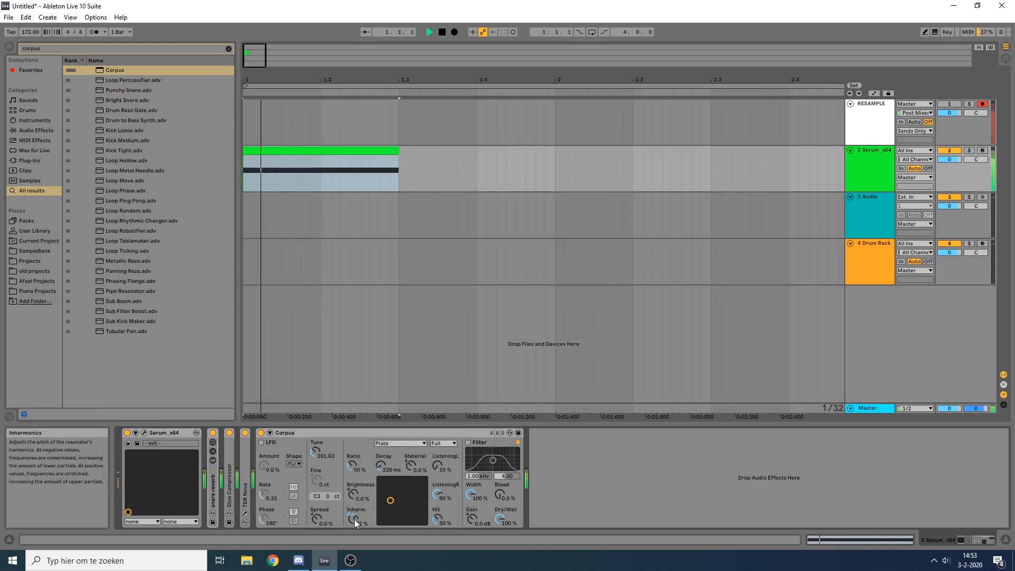
pyautogui.press('space')
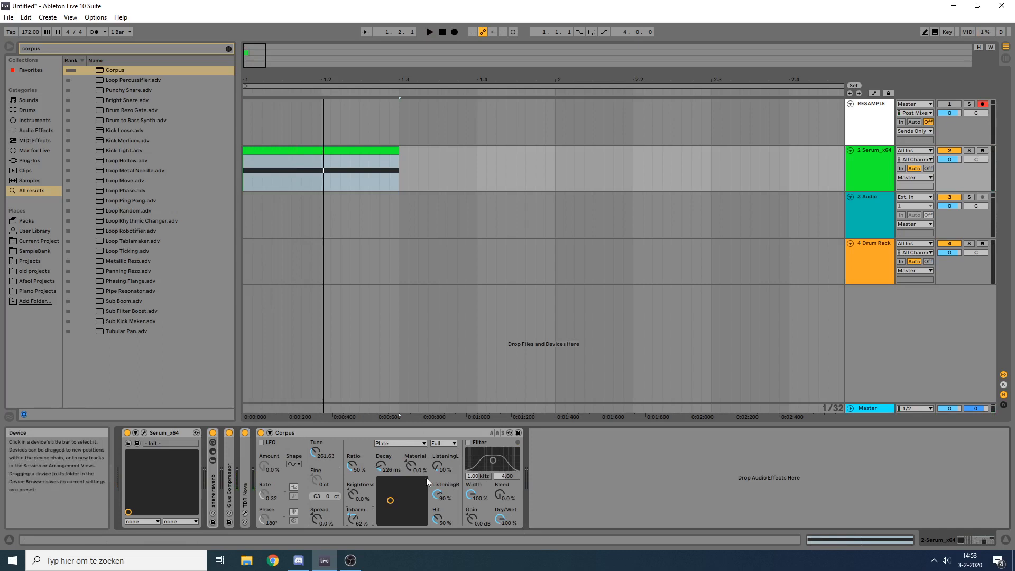
# Step: Find the snare reverb.adg rack in the browser and insert it between TDR Nova and Corpus
pyautogui.click(364, 435)
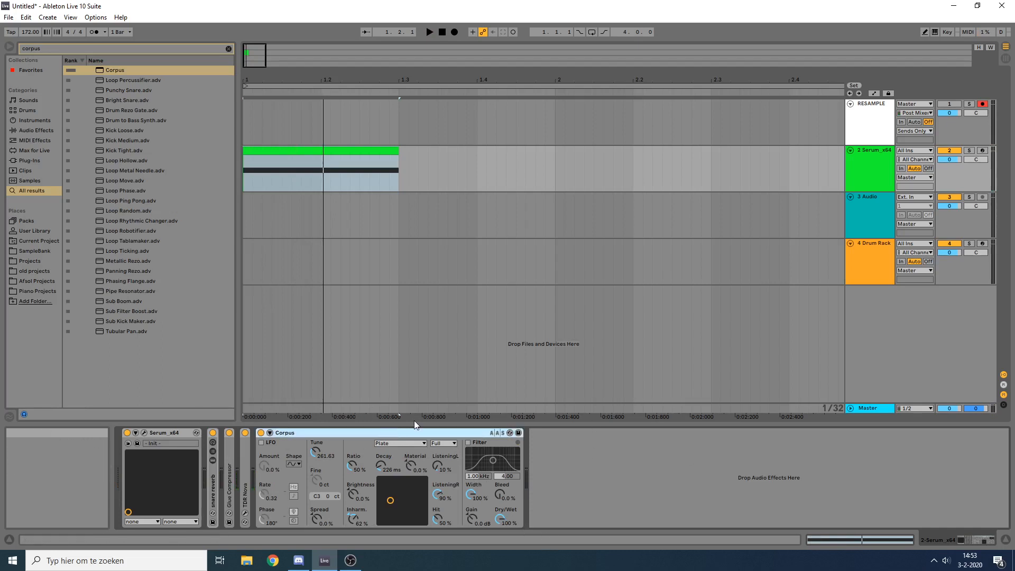
pyautogui.hotkey('ctrl', 'f')
pyautogui.write('s')
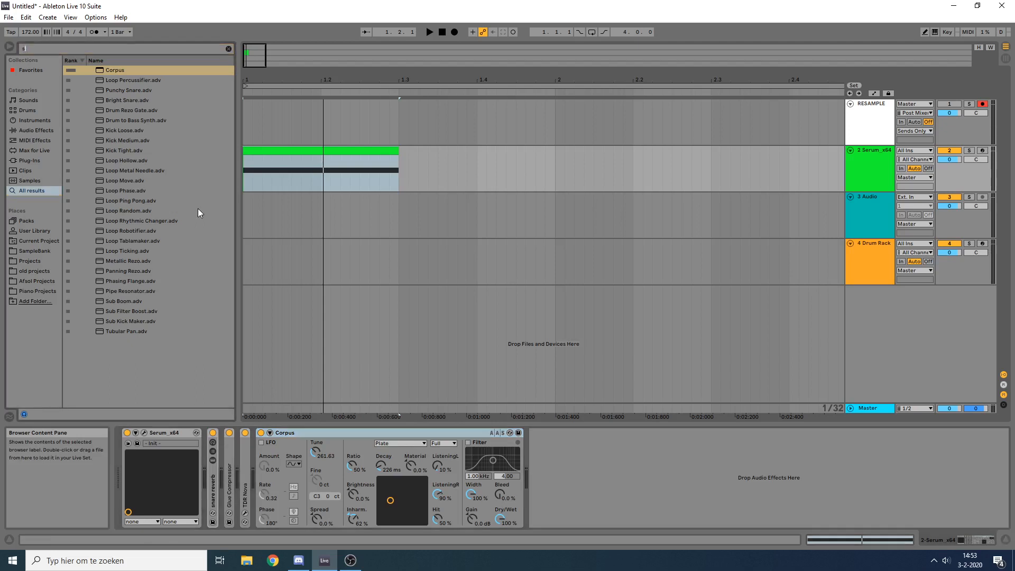
pyautogui.write('nare')
pyautogui.moveTo(122, 80); pyautogui.dragTo(260, 448)
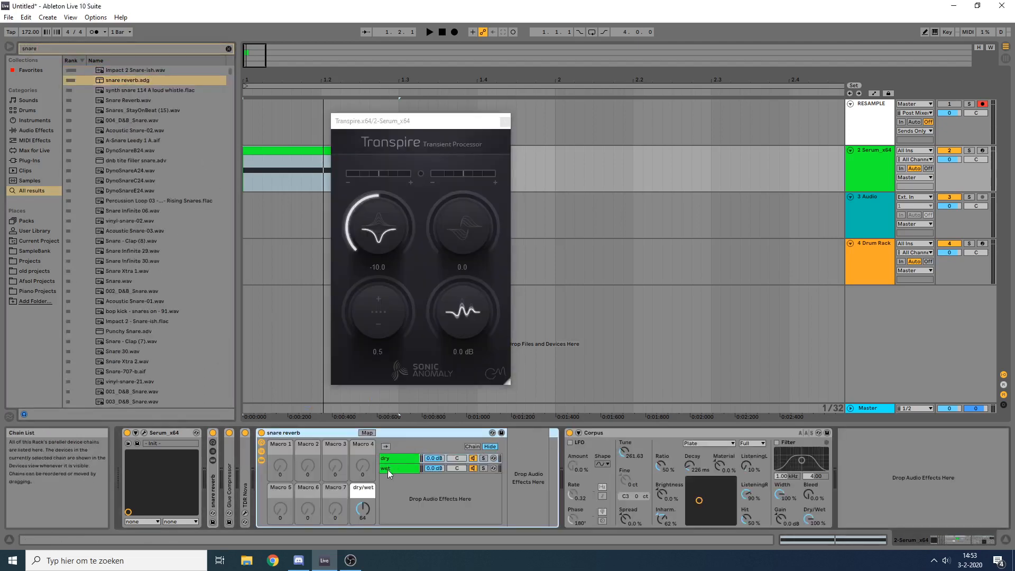
# Step: Move Corpus into the new rack's wet chain between Transpire and EQ Eight, and set the dry/wet macro to 127
pyautogui.click(387, 469)
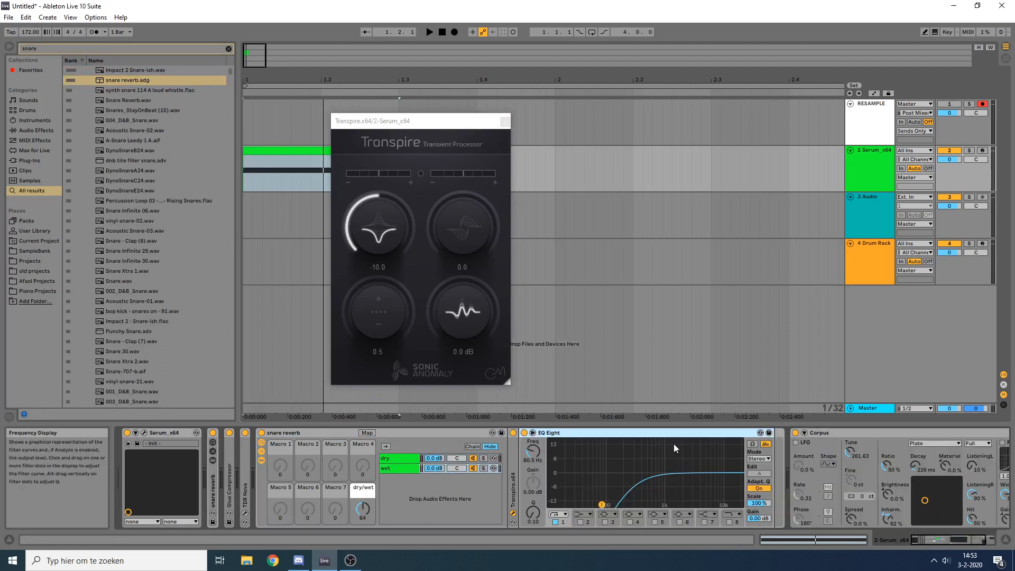
pyautogui.moveTo(820, 433); pyautogui.dragTo(526, 457)
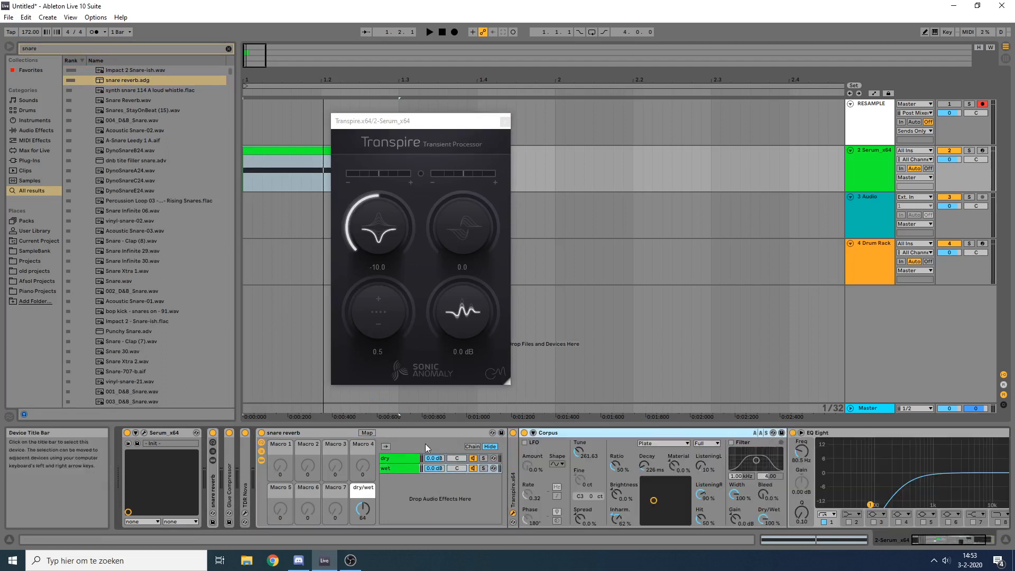
pyautogui.moveTo(364, 509); pyautogui.dragTo(365, 465)
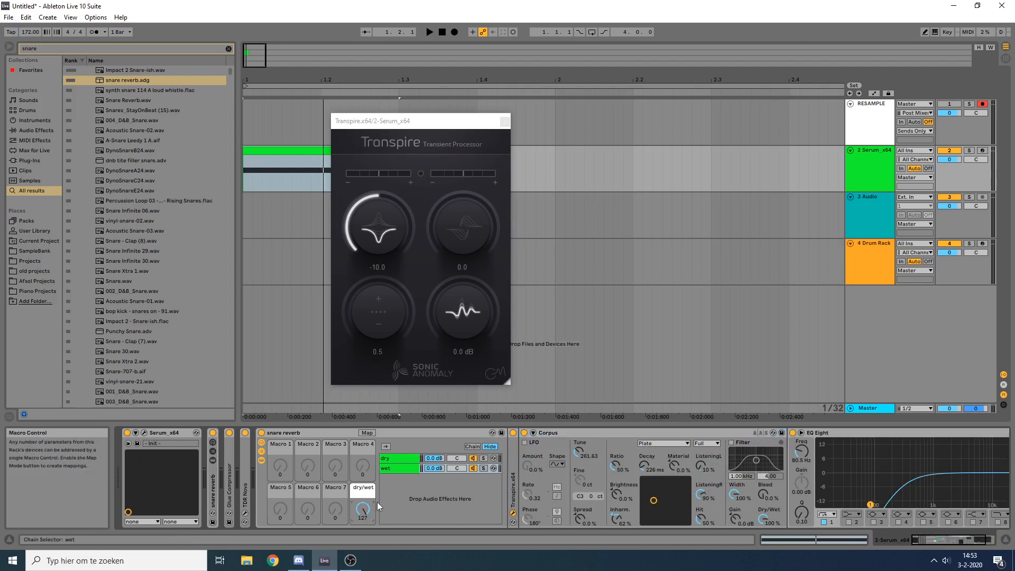
# Step: Raise EQ Eight's low-cut frequency to 271 Hz in the wet chain while auditioning the snare
pyautogui.press('space')
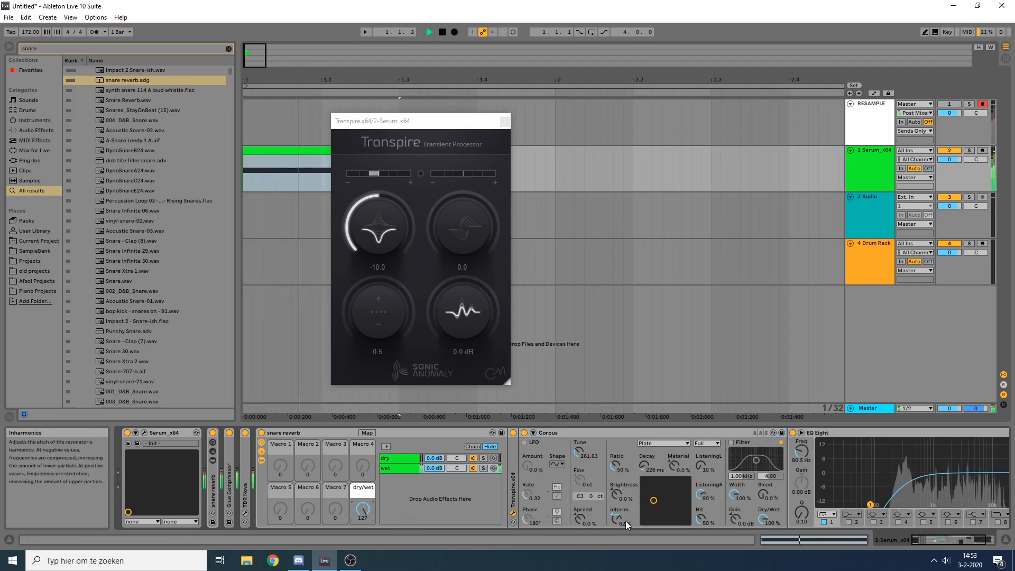
pyautogui.press('space')
pyautogui.press('space')
pyautogui.press('space')
pyautogui.press('space')
pyautogui.press('space')
pyautogui.moveTo(802, 451); pyautogui.dragTo(802, 435)
pyautogui.press('space')
pyautogui.press('space')
pyautogui.press('space')
pyautogui.press('space')
pyautogui.press('space')
pyautogui.press('space')
pyautogui.press('space')
pyautogui.press('space')
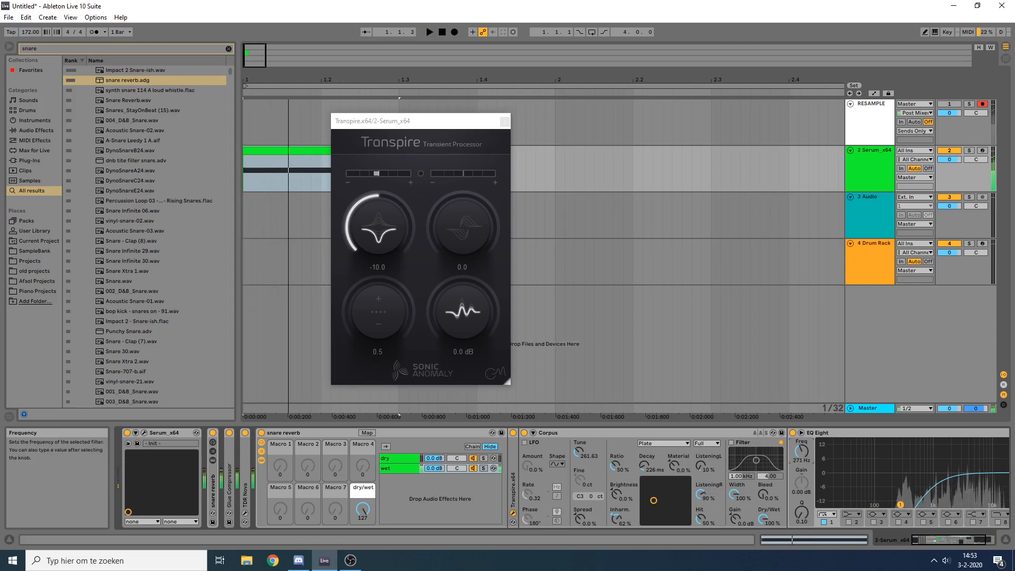
pyautogui.press('space')
pyautogui.press('space')
pyautogui.press('space')
# Step: Set Corpus's Material to -20% while auditioning the snare
pyautogui.press('space')
pyautogui.press('space')
pyautogui.press('space')
pyautogui.press('space')
pyautogui.moveTo(674, 466)
pyautogui.mouseDown()
pyautogui.moveTo(674, 417)
pyautogui.moveTo(674, 505)
pyautogui.moveTo(673, 476)
pyautogui.mouseUp()
pyautogui.press('space')
pyautogui.press('space')
pyautogui.press('space')
pyautogui.press('space')
pyautogui.press('space')
pyautogui.press('space')
pyautogui.press('space')
pyautogui.press('space')
pyautogui.press('space')
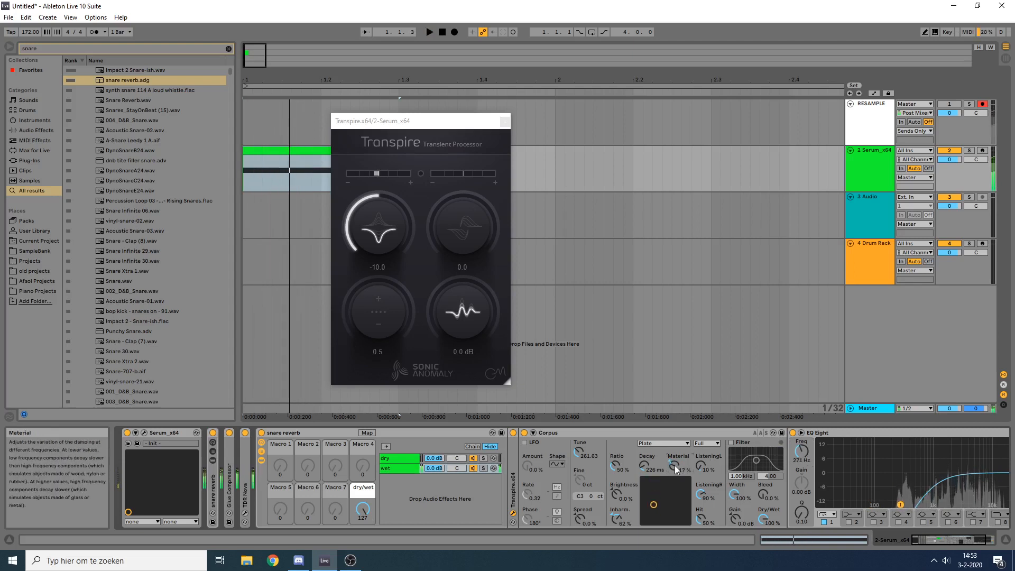
pyautogui.press('space')
pyautogui.press('space')
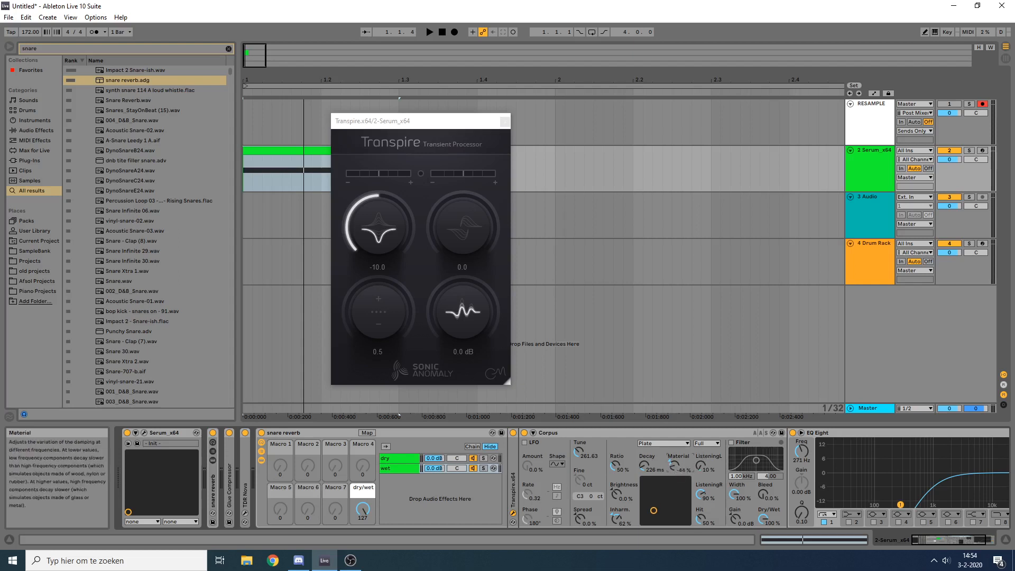
pyautogui.moveTo(678, 469); pyautogui.dragTo(677, 402)
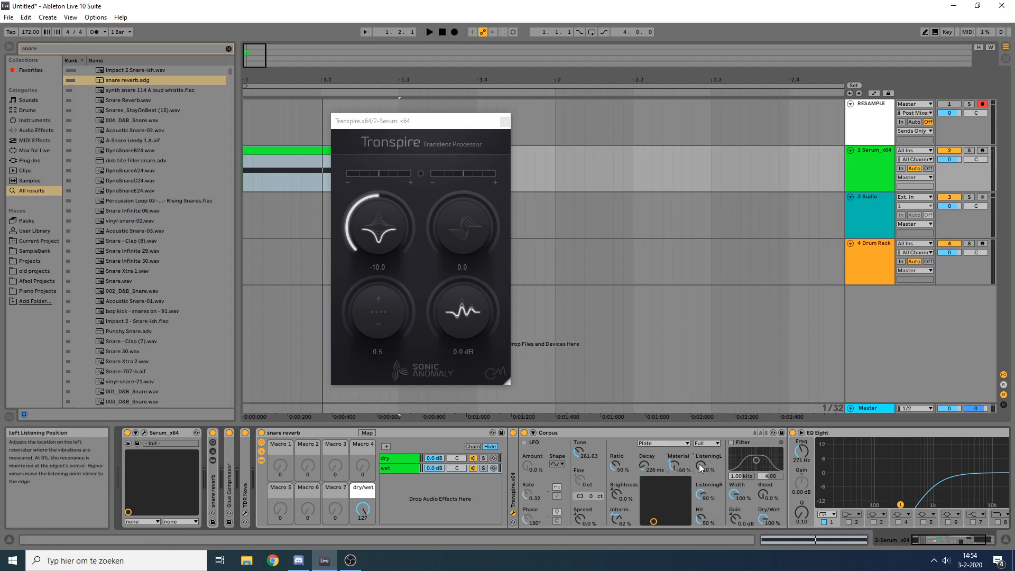
pyautogui.press('space')
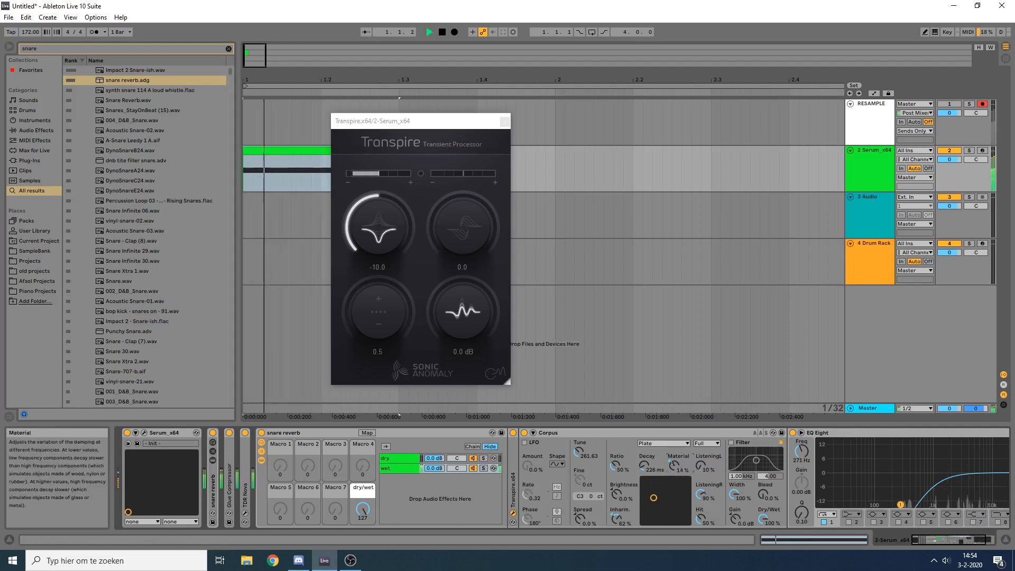
pyautogui.moveTo(674, 465); pyautogui.dragTo(674, 490)
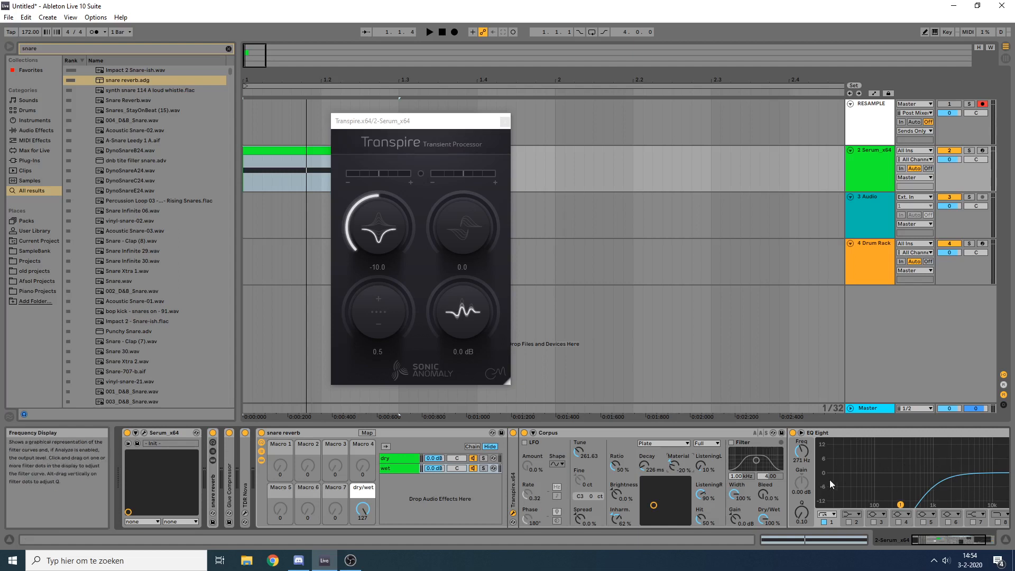
# Step: Reduce Corpus's Width to 40% and audition the snare
pyautogui.moveTo(735, 494)
pyautogui.mouseDown()
pyautogui.moveTo(734, 515)
pyautogui.moveTo(740, 498)
pyautogui.mouseUp()
pyautogui.press('space')
pyautogui.press('space')
pyautogui.press('space')
pyautogui.press('space')
pyautogui.press('space')
pyautogui.press('space')
pyautogui.press('space')
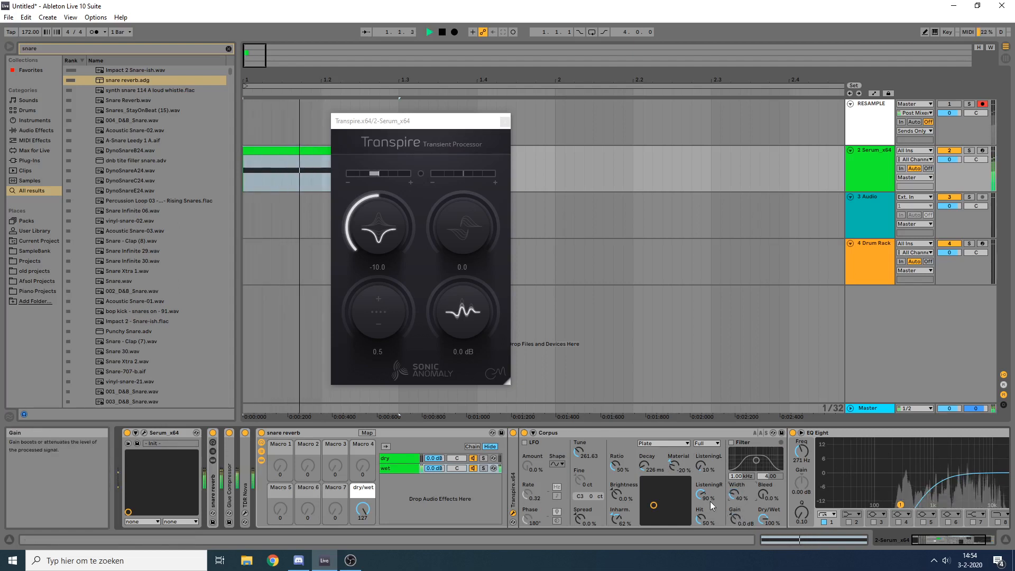
# Step: Reset Corpus's Gain to 0.0 dB and lower its Width to about 38% while auditioning the snare
pyautogui.press('space')
pyautogui.moveTo(735, 495); pyautogui.dragTo(735, 463)
pyautogui.press('space')
pyautogui.press('space')
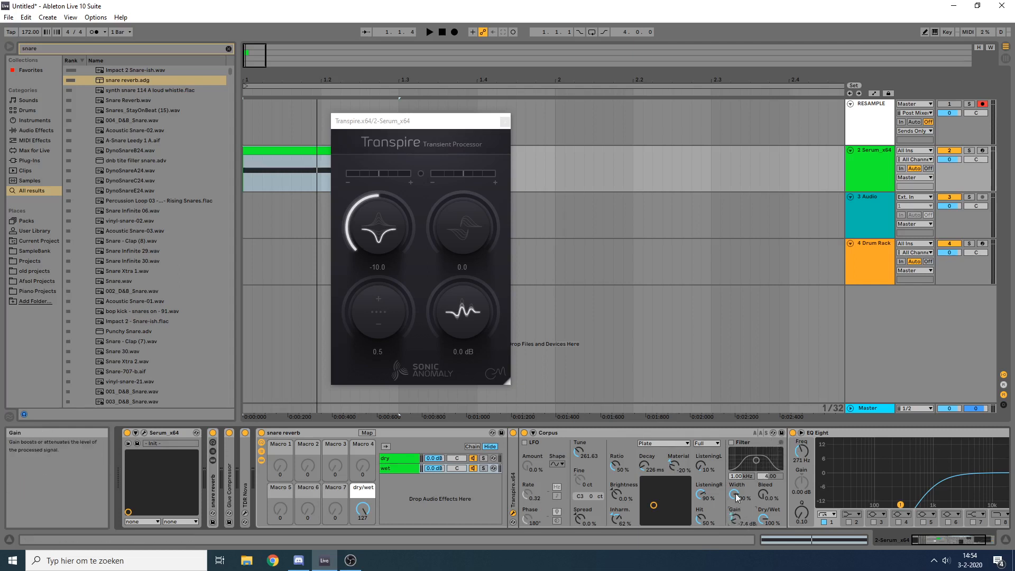
pyautogui.doubleClick(734, 515)
pyautogui.moveTo(737, 497); pyautogui.dragTo(738, 539)
pyautogui.press('space')
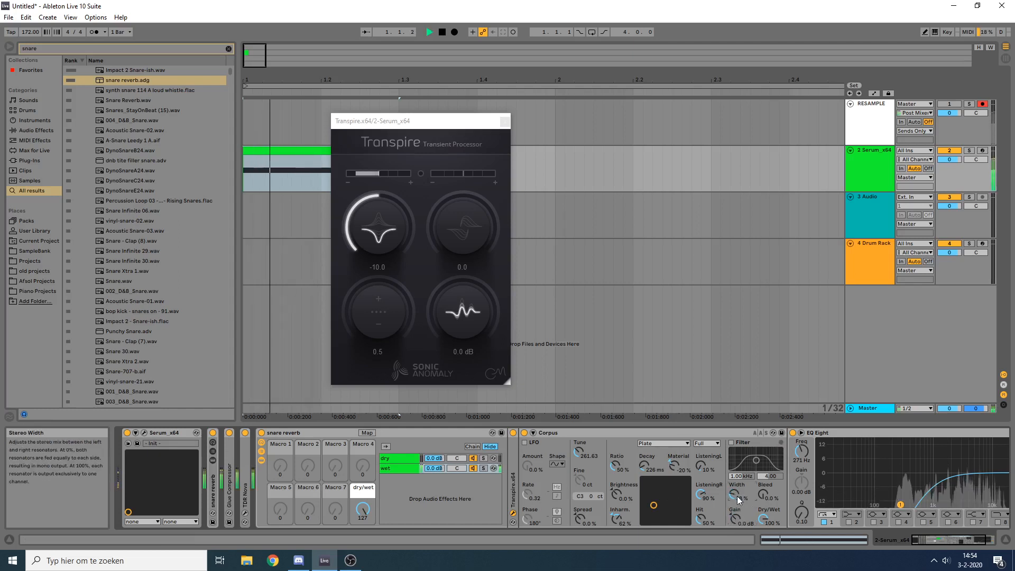
pyautogui.press('space')
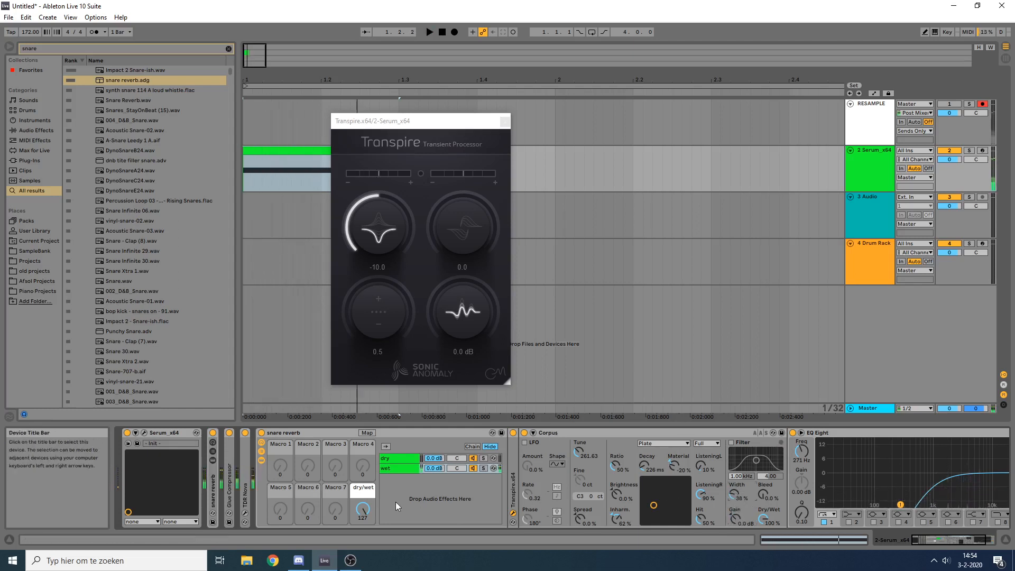
# Step: Lower the second snare reverb rack's dry/wet macro to 86 while auditioning the snare
pyautogui.press('space')
pyautogui.moveTo(363, 509); pyautogui.dragTo(363, 534)
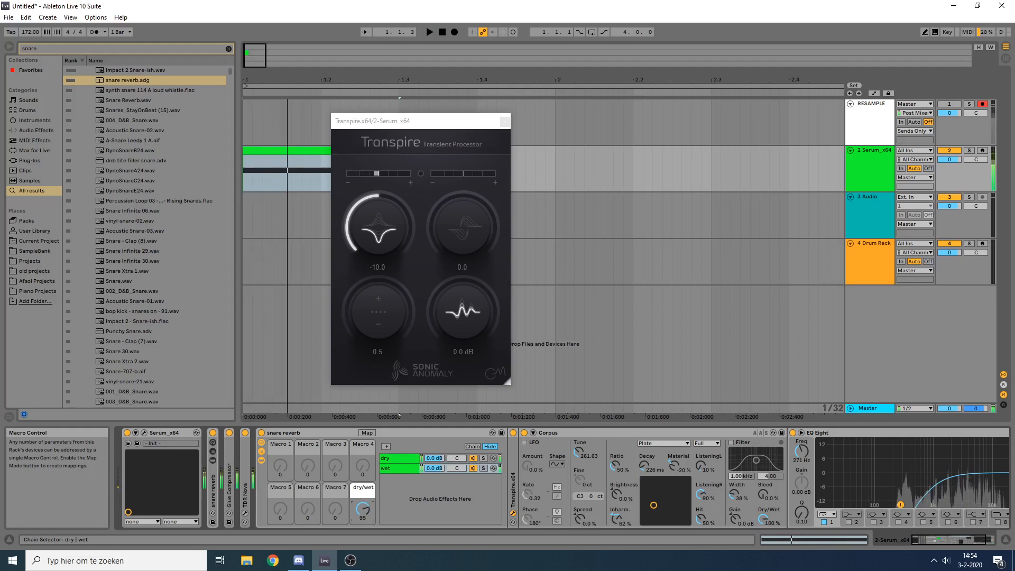
pyautogui.press('space')
pyautogui.press('space')
pyautogui.press('space')
pyautogui.press('space')
pyautogui.press('space')
pyautogui.press('space')
pyautogui.press('space')
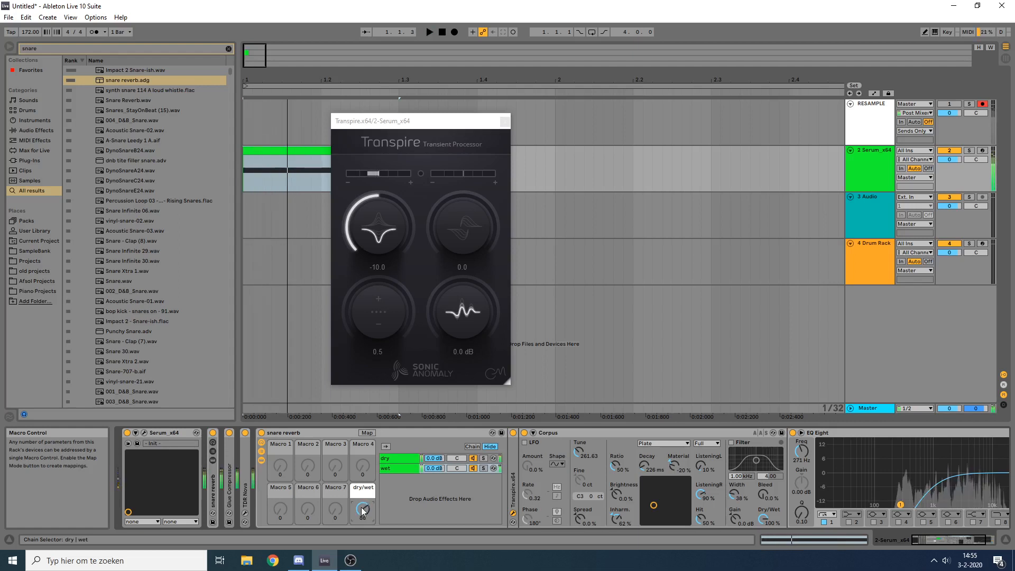
# Step: Lower Corpus's Tune to 118.48 Hz while auditioning the snare
pyautogui.moveTo(579, 452); pyautogui.dragTo(580, 460)
pyautogui.press('space')
pyautogui.press('space')
pyautogui.press('space')
pyautogui.press('space')
pyautogui.press('space')
pyautogui.press('space')
pyautogui.press('space')
pyautogui.press('space')
pyautogui.press('space')
pyautogui.press('space')
pyautogui.press('space')
pyautogui.press('space')
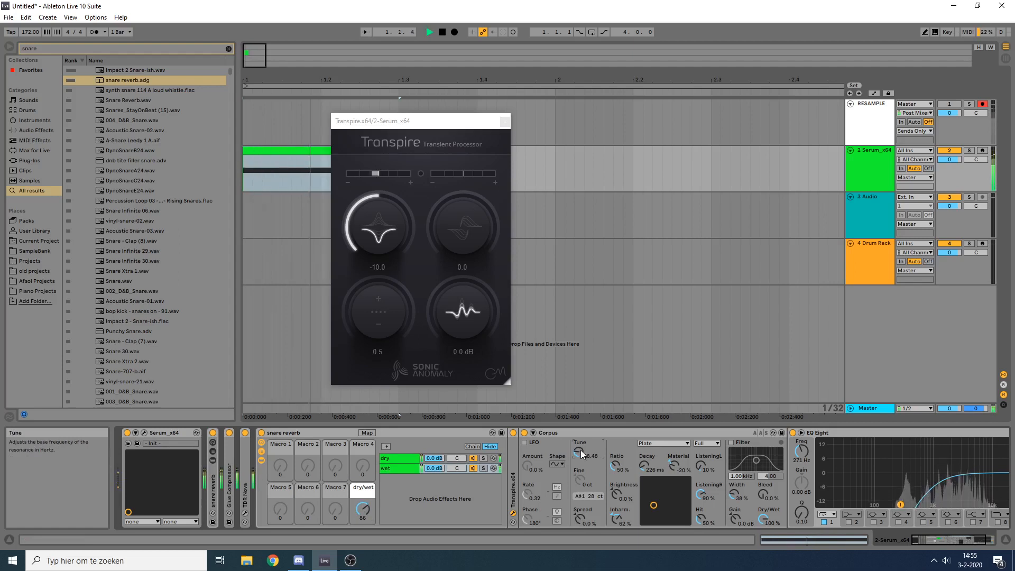
# Step: Shorten Corpus's Decay to about 168 ms while auditioning the snare
pyautogui.press('space')
pyautogui.press('space')
pyautogui.press('space')
pyautogui.press('space')
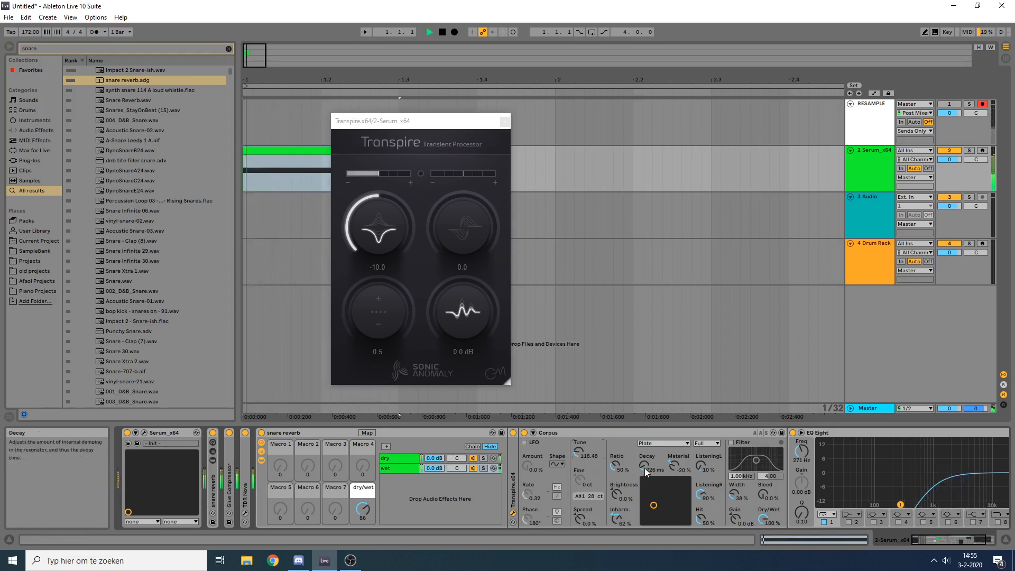
pyautogui.moveTo(660, 511); pyautogui.dragTo(651, 505)
pyautogui.press('space')
pyautogui.press('space')
pyautogui.press('space')
pyautogui.press('space')
pyautogui.press('space')
pyautogui.press('space')
pyautogui.press('space')
pyautogui.press('space')
pyautogui.press('space')
pyautogui.press('space')
pyautogui.press('space')
pyautogui.press('space')
pyautogui.press('space')
pyautogui.press('space')
pyautogui.press('space')
pyautogui.press('space')
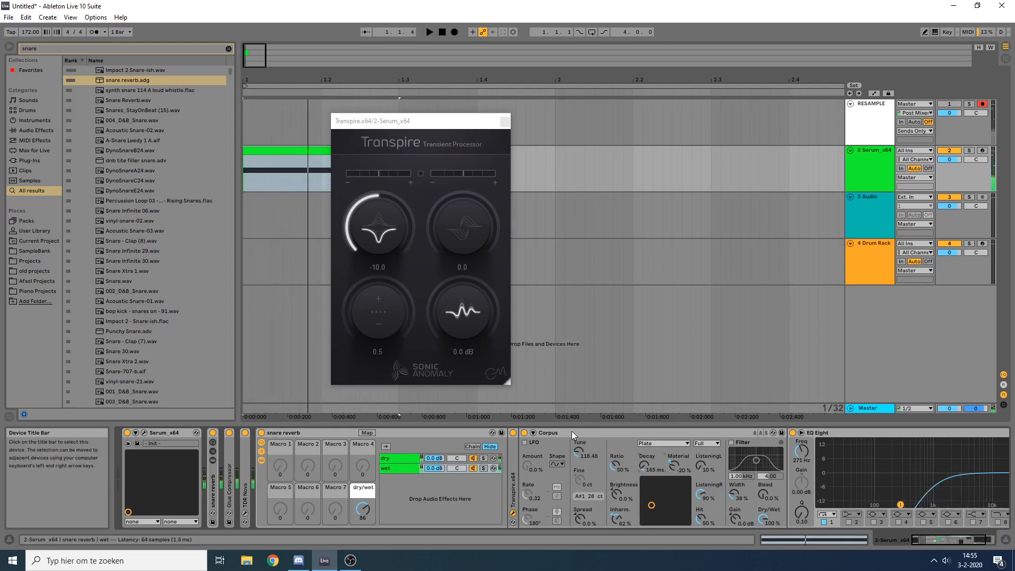
# Step: Collapse the EQ Eight and Corpus devices and close the Transpire plug-in window
pyautogui.doubleClick(572, 430)
pyautogui.doubleClick(549, 433)
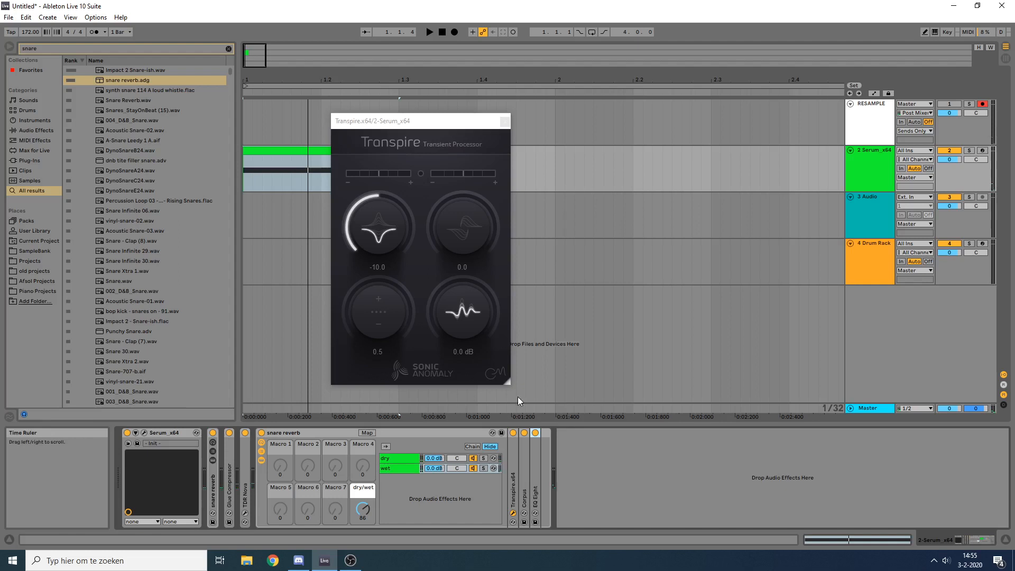
pyautogui.click(504, 121)
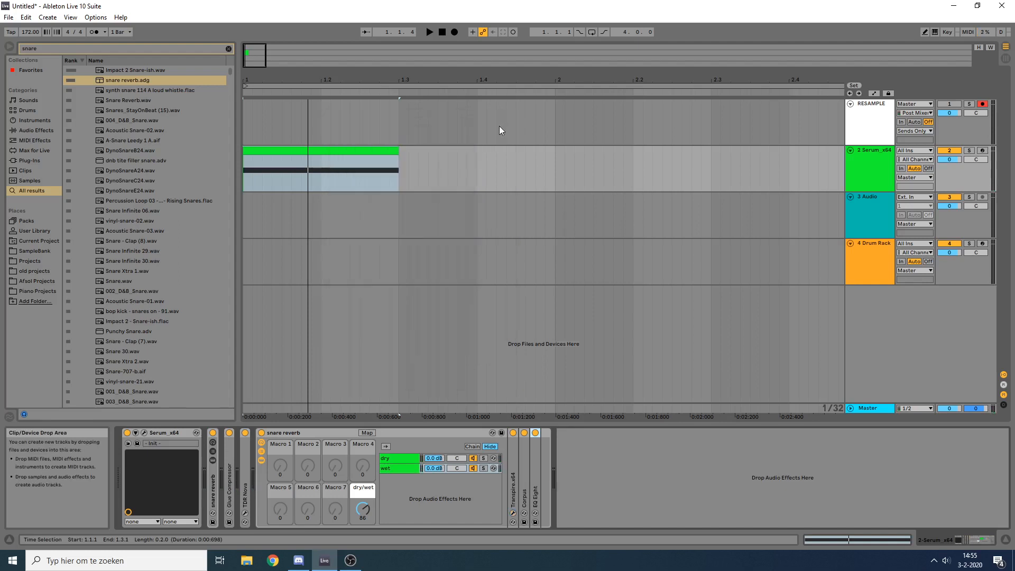
# Step: Record the snare on the RESAMPLE track and move the recorded clip to the soloed third track
pyautogui.click(454, 34)
pyautogui.click(441, 34)
pyautogui.moveTo(262, 103); pyautogui.dragTo(467, 228)
pyautogui.click(970, 197)
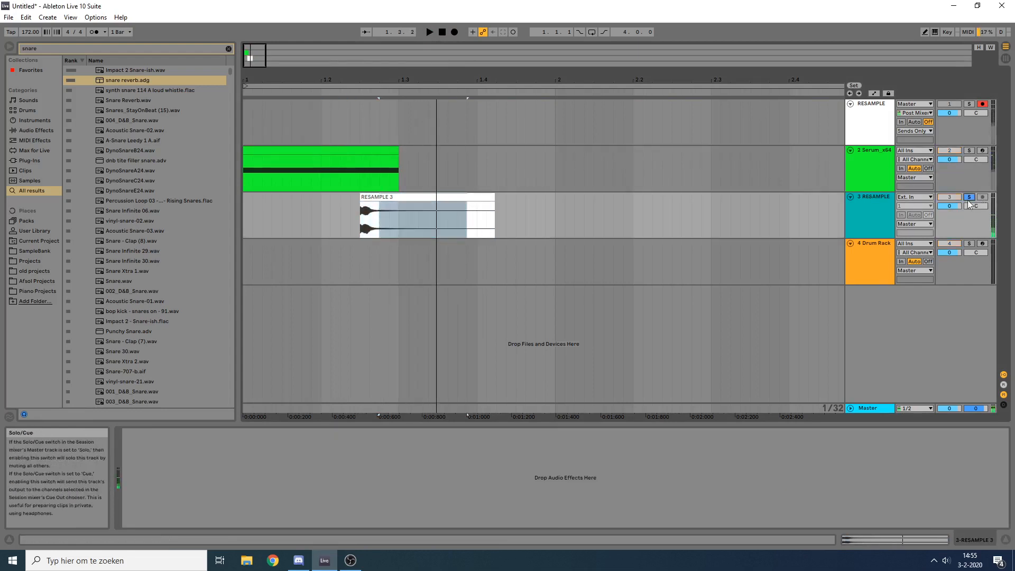
# Step: Audition the resampled snare clip on the third track and delete it
pyautogui.press('space')
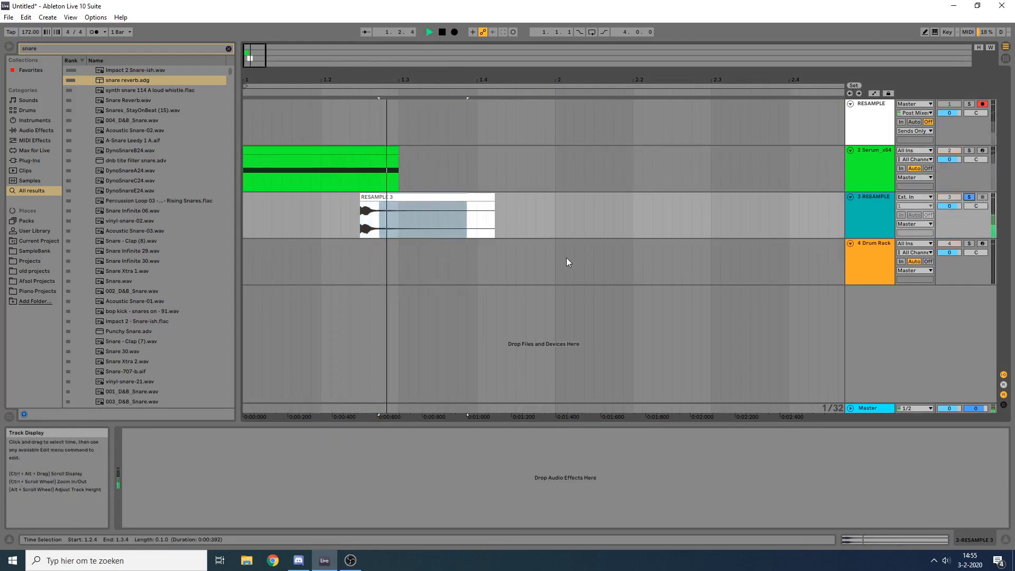
pyautogui.press('space')
pyautogui.click(421, 198)
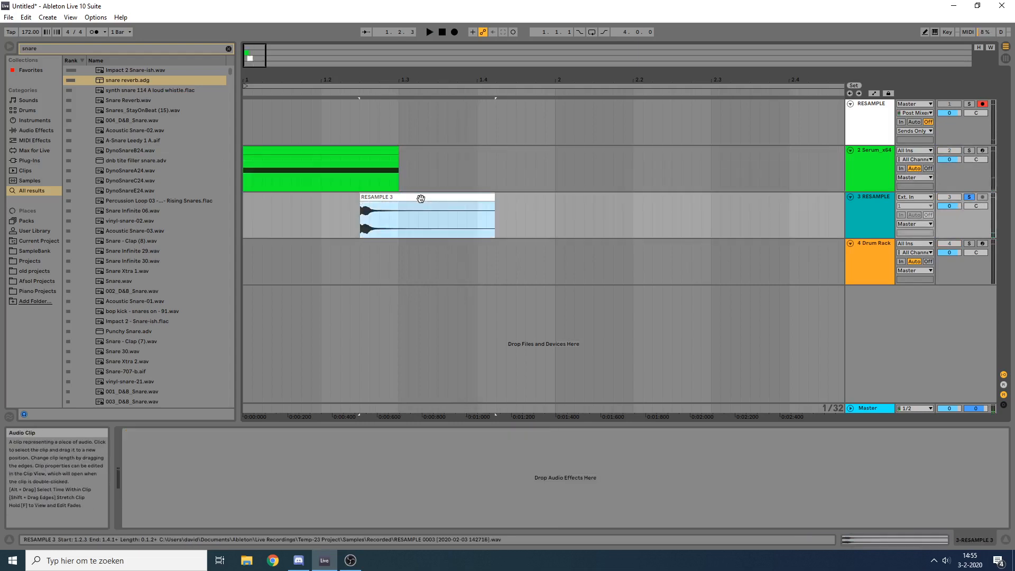
pyautogui.press('Delete')
# Step: Add a Gate at the end of the Serum track's device chain and set its Lookahead to 10 ms
pyautogui.click(888, 149)
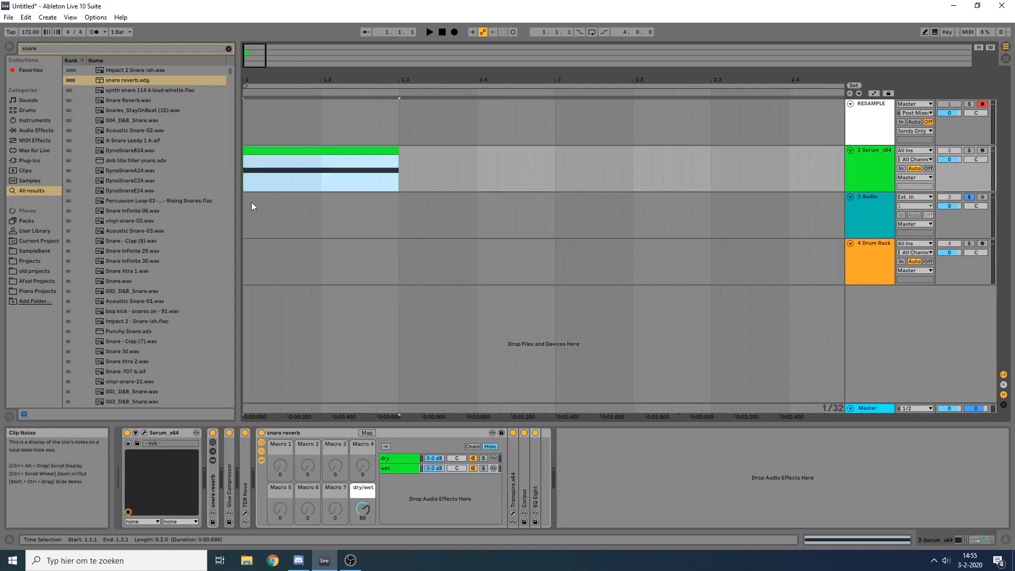
pyautogui.hotkey('ctrl', 'f')
pyautogui.write('gate')
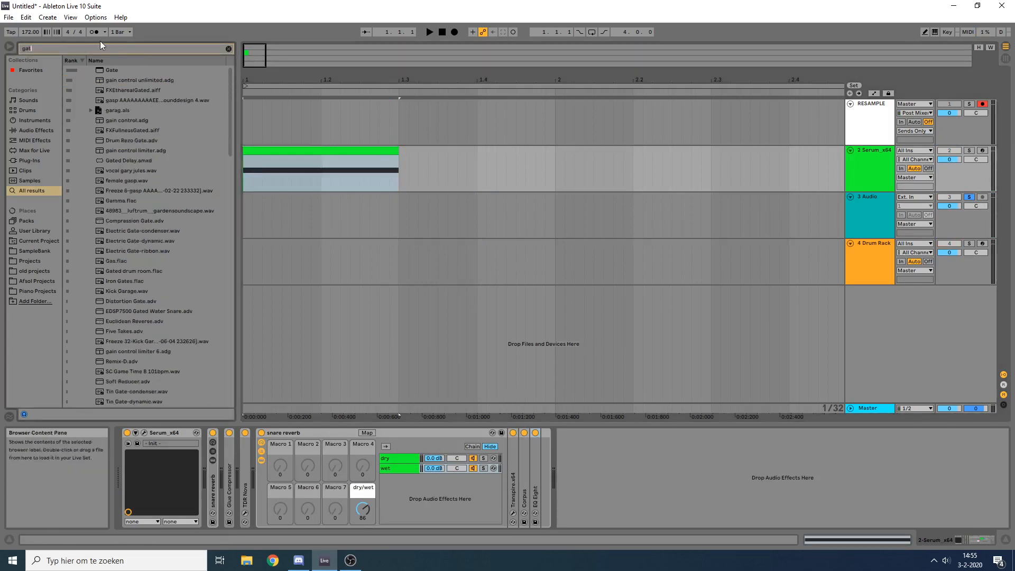
pyautogui.doubleClick(113, 69)
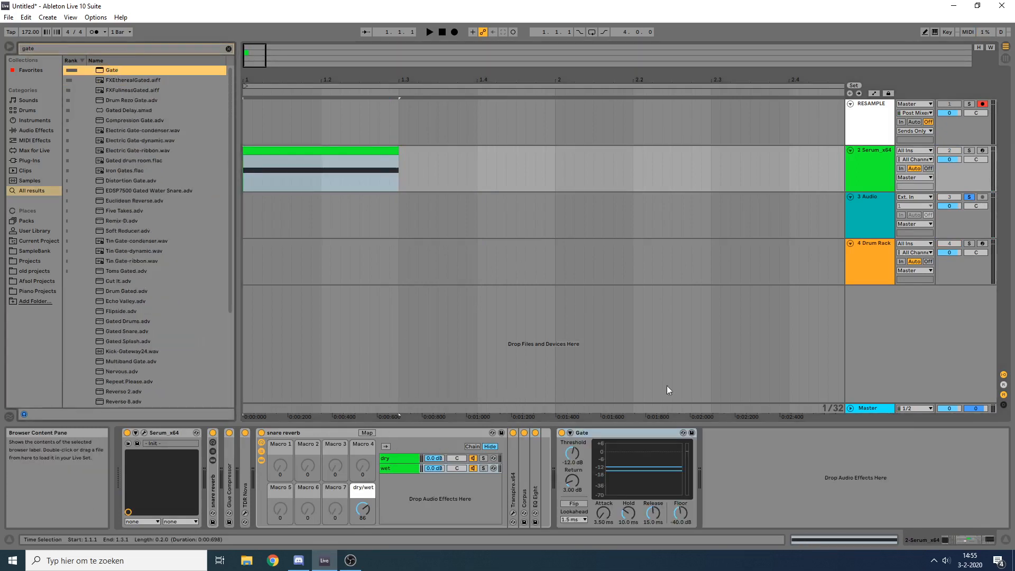
pyautogui.click(575, 520)
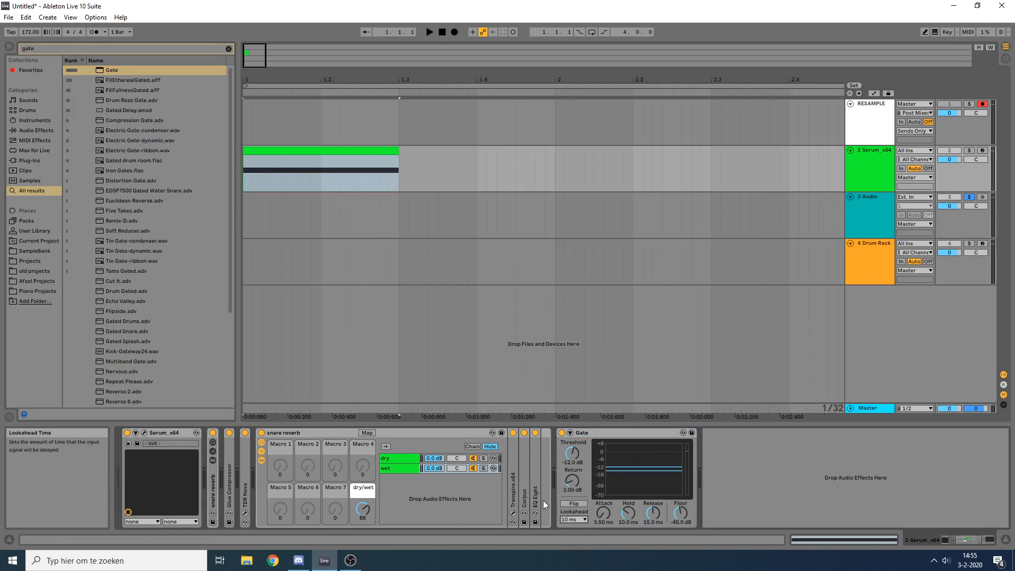
# Step: Set the Gate's Return to 0.00 dB, and turn off the third track's solo to audition the gated snare
pyautogui.click(338, 150)
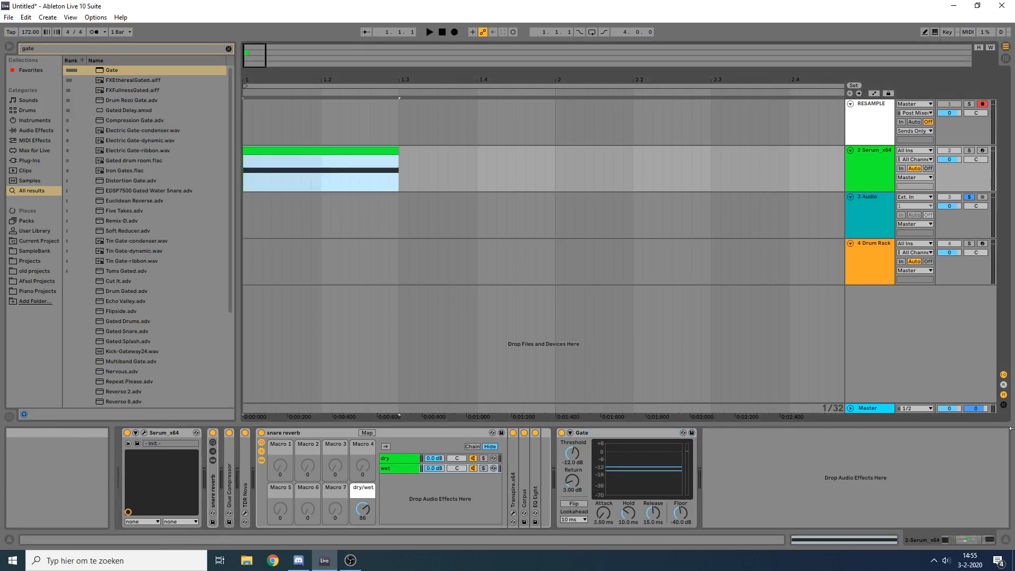
pyautogui.press('space')
pyautogui.press('space')
pyautogui.moveTo(641, 471); pyautogui.dragTo(643, 467)
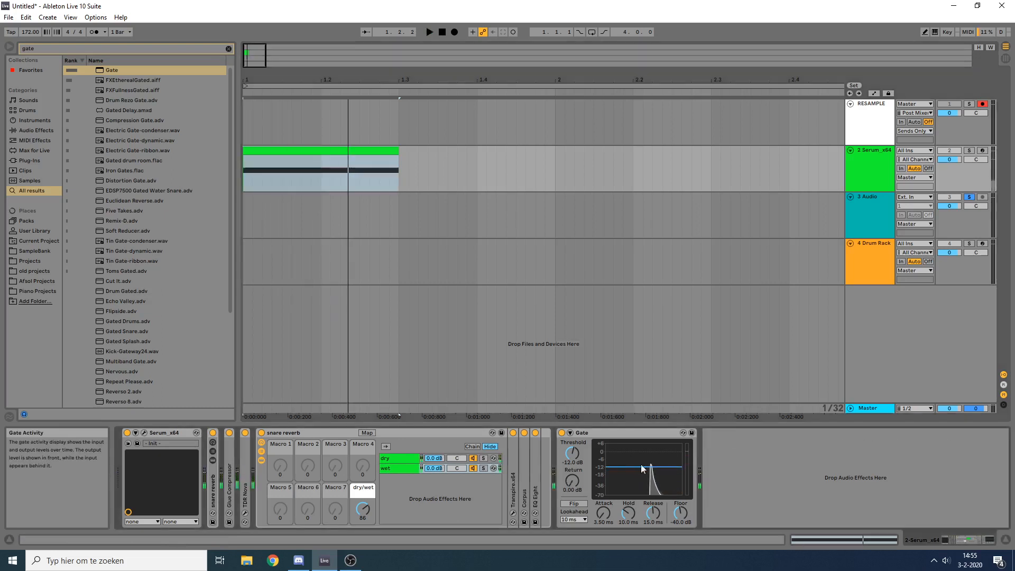
pyautogui.click(969, 197)
pyautogui.press('space')
pyautogui.click(252, 179)
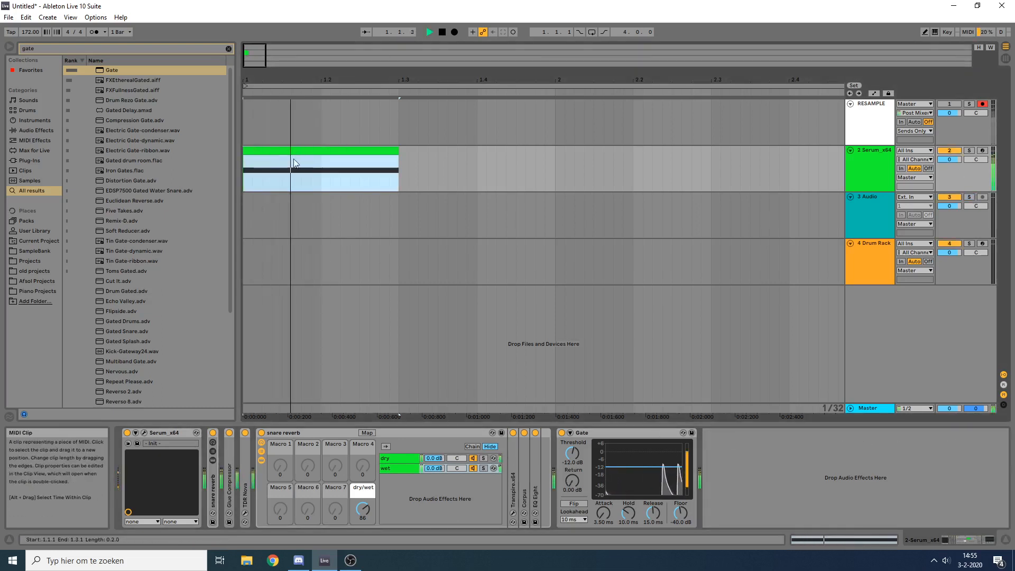
pyautogui.press('space')
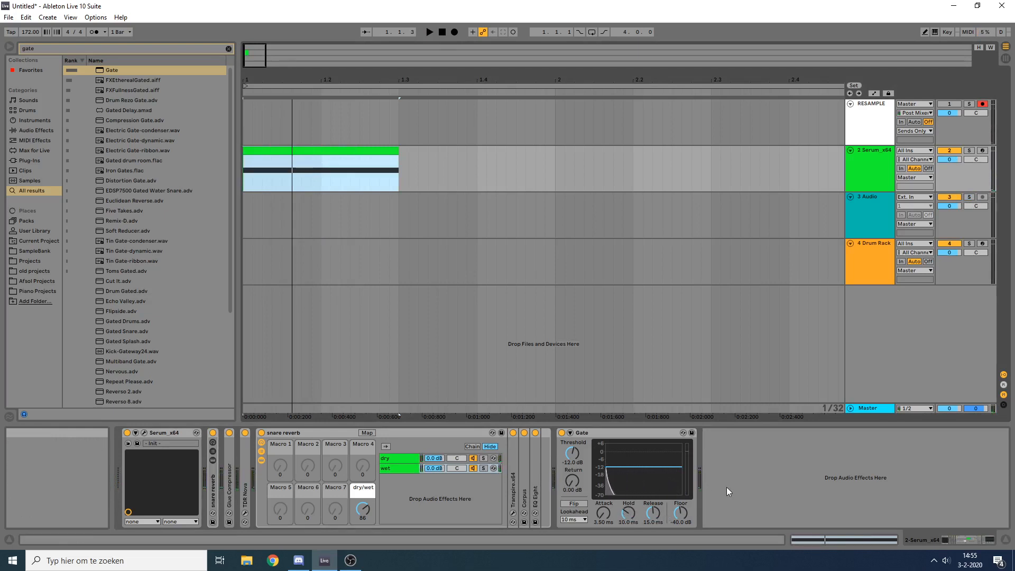
# Step: Collapse the second snare reverb rack and review the devices in the Serum track's chain
pyautogui.doubleClick(300, 430)
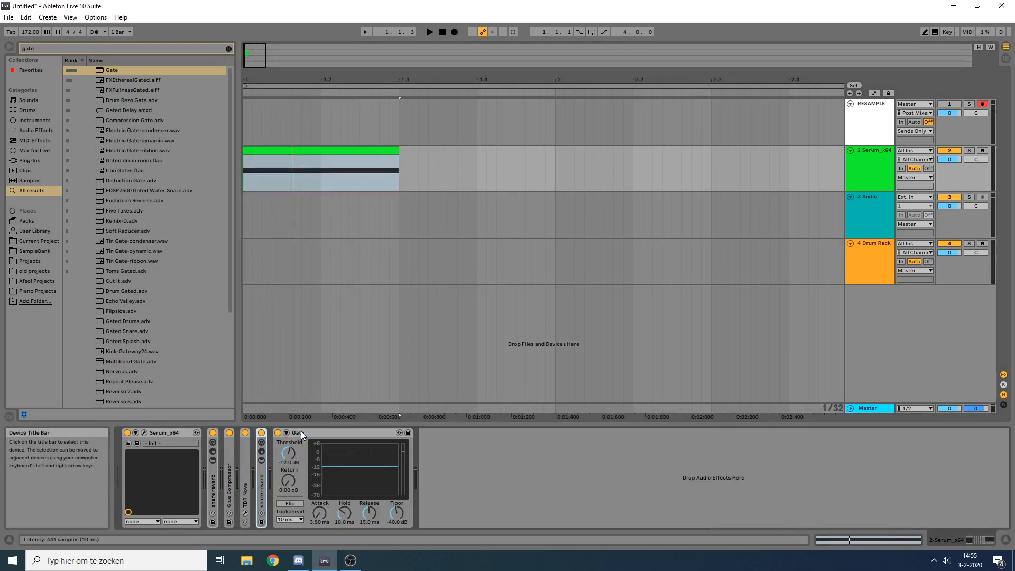
pyautogui.click(305, 433)
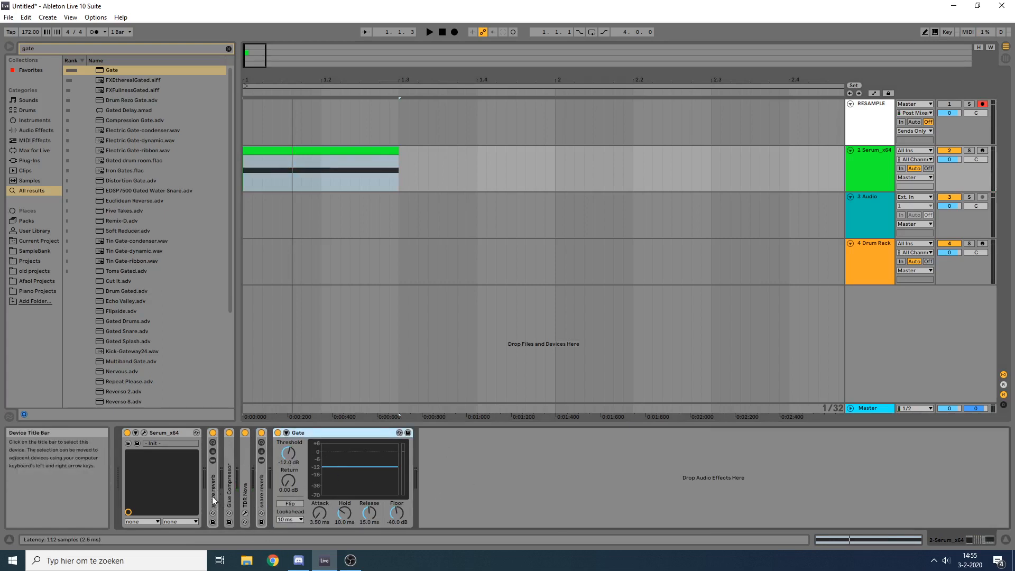
pyautogui.click(261, 494)
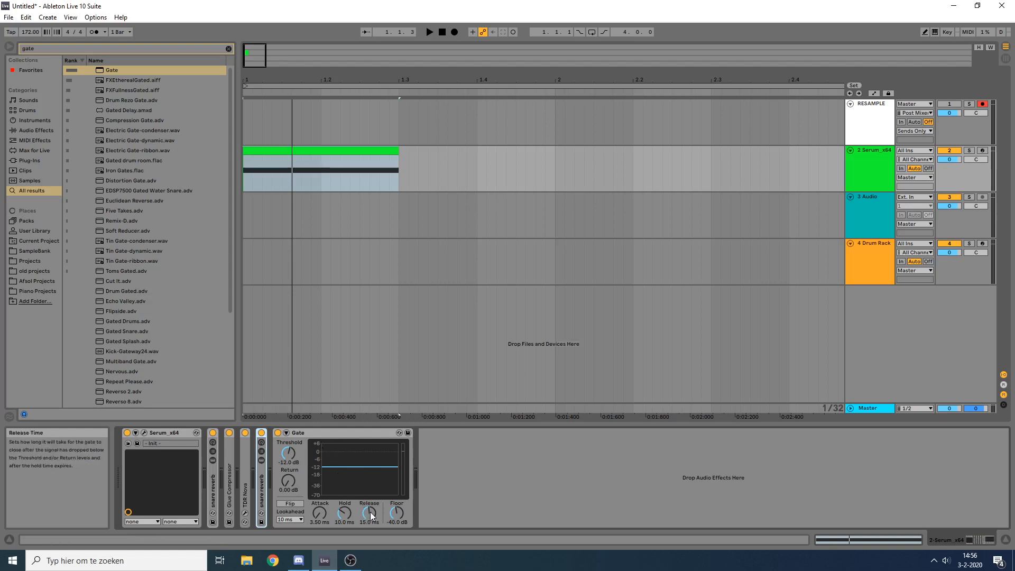
# Step: Set the Gate's Release to 46.2 ms and Floor to -inf dB while auditioning, and collapse the device
pyautogui.press('space')
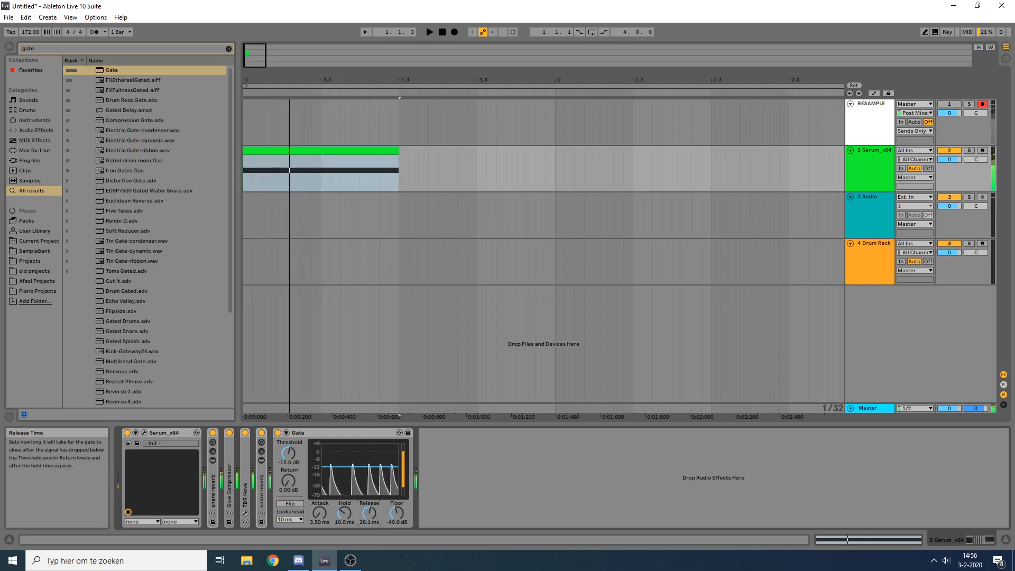
pyautogui.moveTo(374, 518); pyautogui.dragTo(395, 534)
pyautogui.press('space')
pyautogui.press('space')
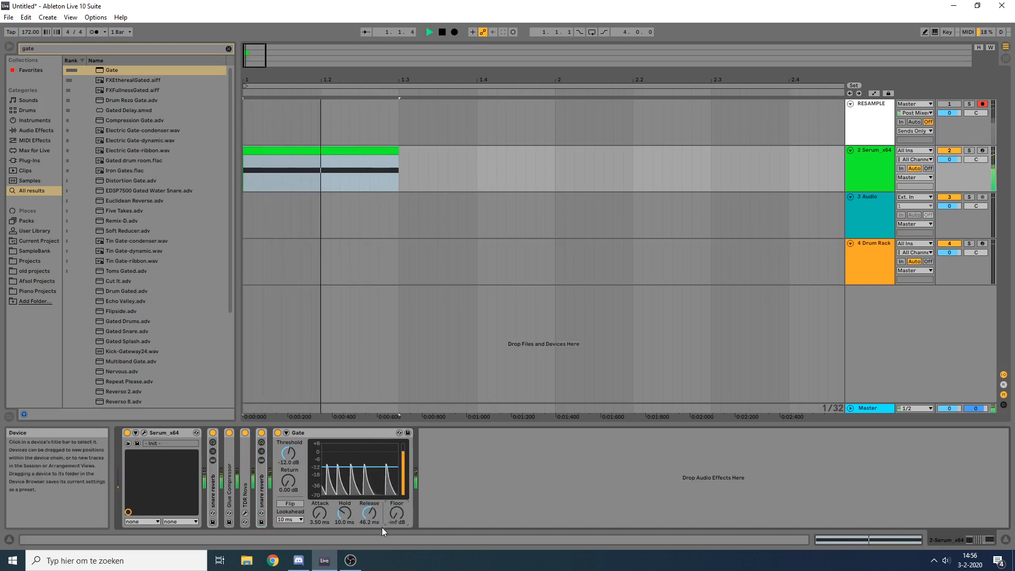
pyautogui.press('space')
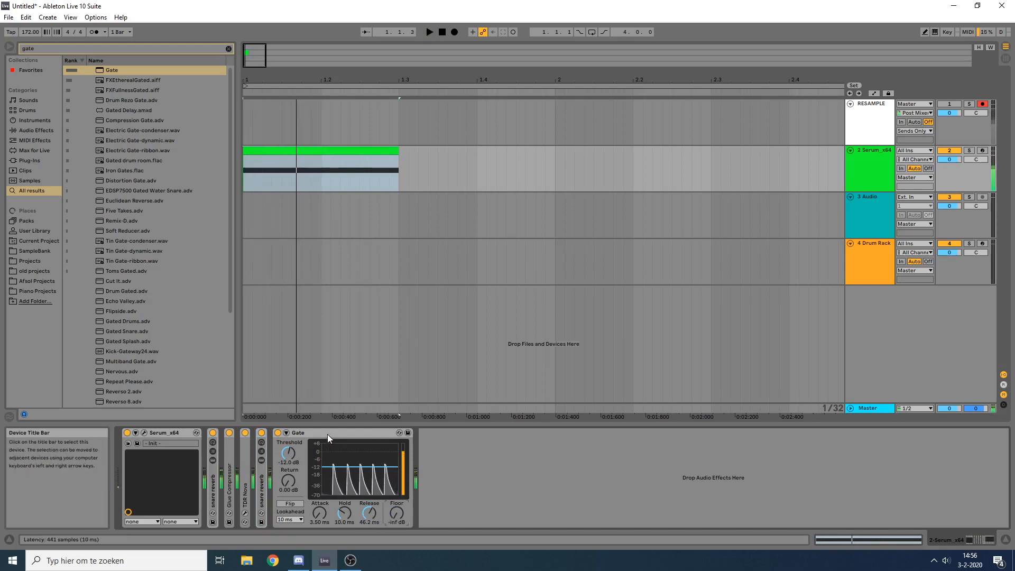
pyautogui.click(328, 434)
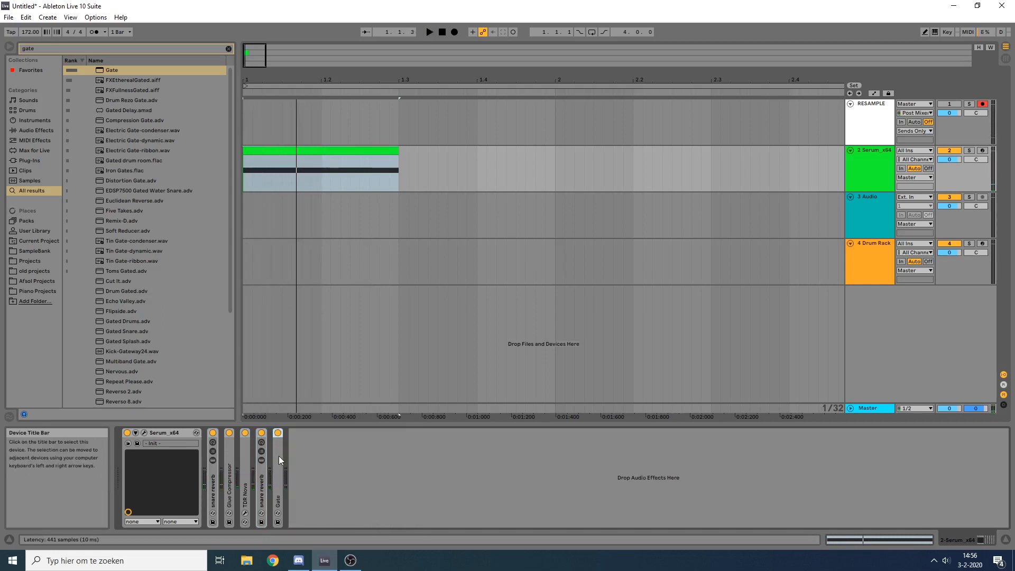
pyautogui.doubleClick(311, 435)
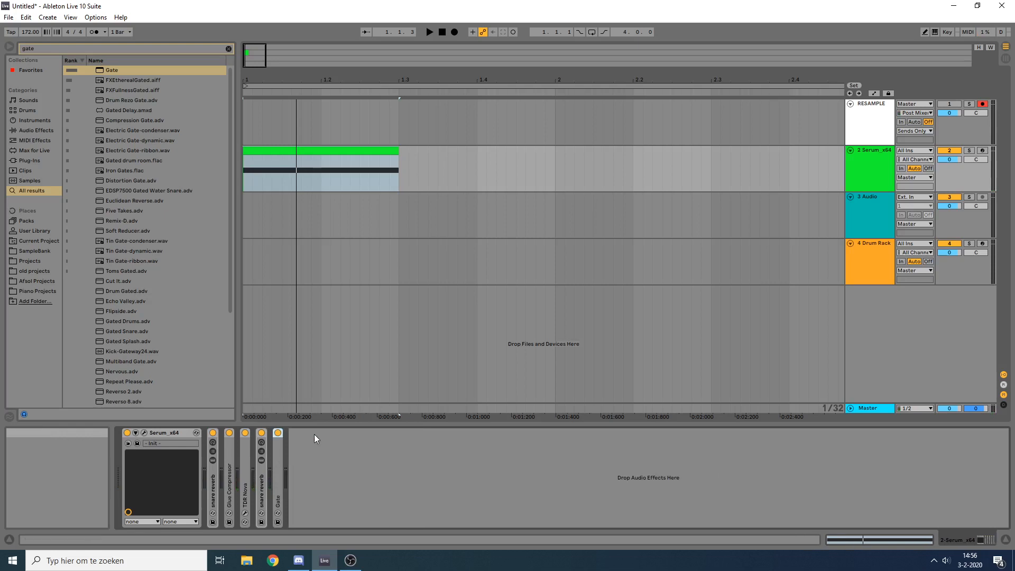
# Step: Add an EQ Eight after the Gate on the Serum track
pyautogui.hotkey('ctrl', 'f')
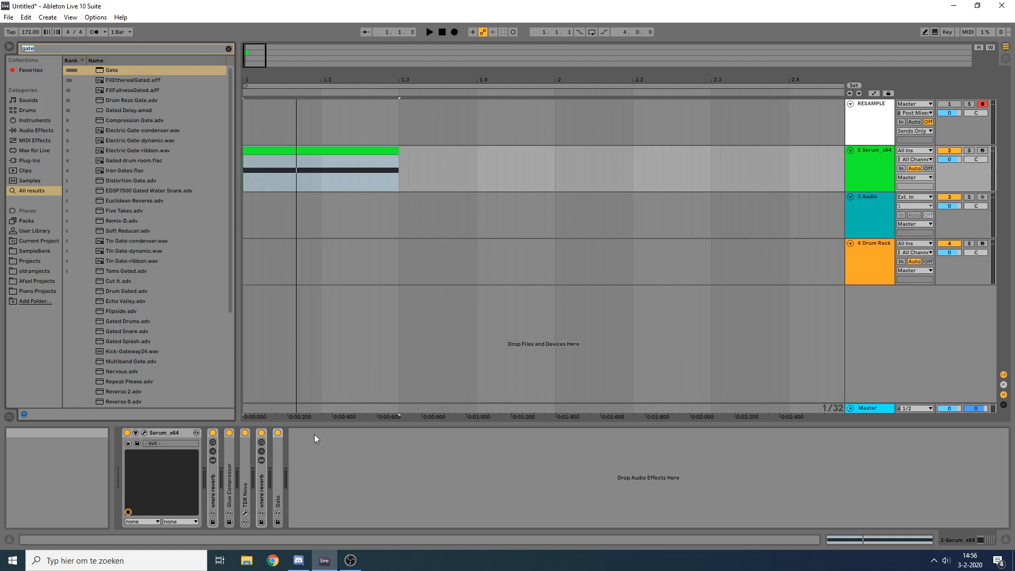
pyautogui.write('eq')
pyautogui.moveTo(115, 68); pyautogui.dragTo(418, 450)
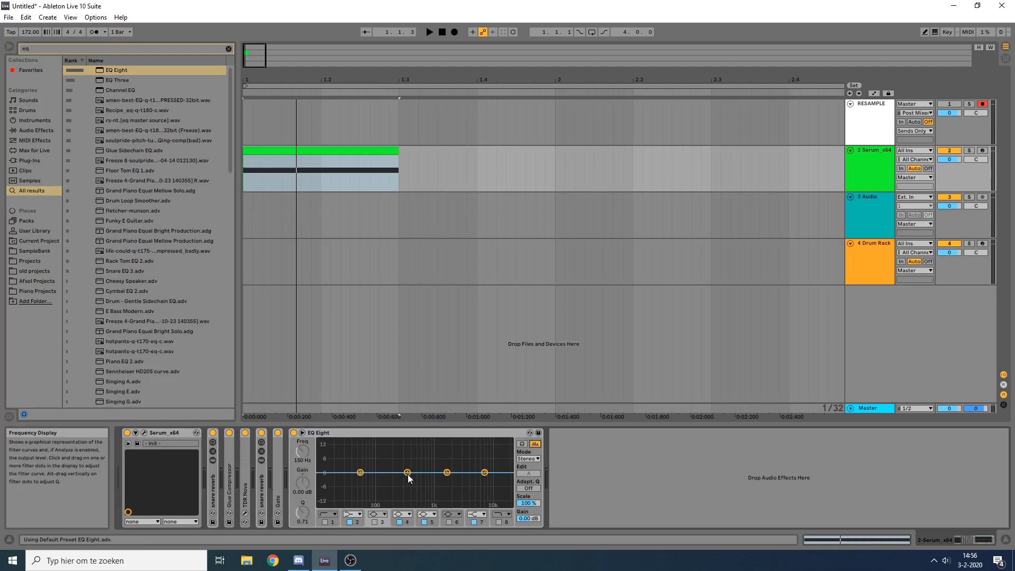
# Step: Try a -7.56 dB EQ Eight cut at 359 Hz with a Q of 1.88 on the snare, and delete the EQ Eight
pyautogui.press('space')
pyautogui.moveTo(407, 473); pyautogui.dragTo(408, 489)
pyautogui.press('space')
pyautogui.press('space')
pyautogui.press('space')
pyautogui.press('space')
pyautogui.press('space')
pyautogui.press('space')
pyautogui.press('space')
pyautogui.press('space')
pyautogui.press('space')
pyautogui.press('space')
pyautogui.press('space')
pyautogui.press('space')
pyautogui.press('space')
pyautogui.press('space')
pyautogui.press('space')
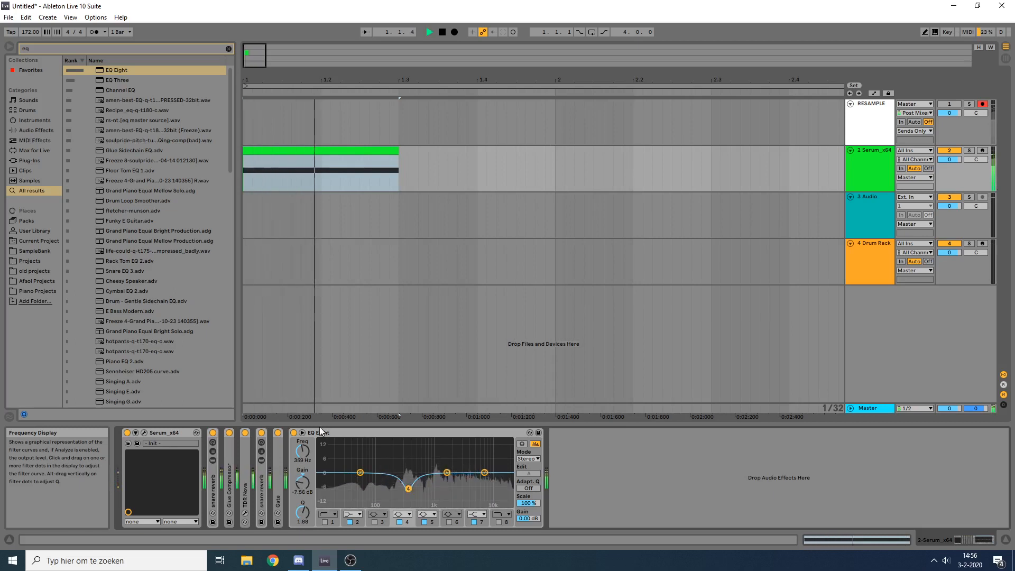
pyautogui.click(342, 433)
pyautogui.press('Delete')
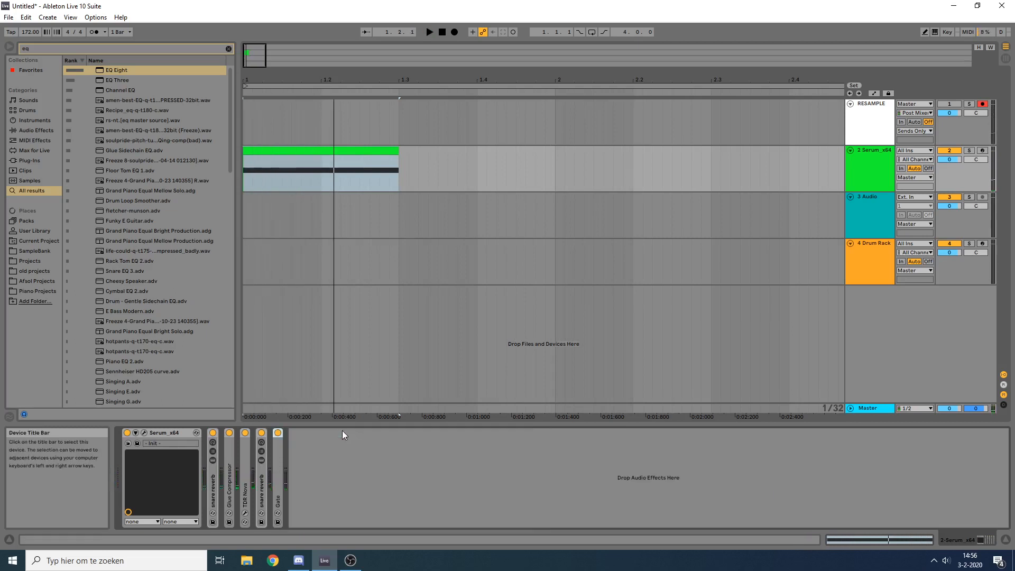
# Step: Add the 2band.adg rack after the Gate on the Serum track
pyautogui.hotkey('ctrl', 'f')
pyautogui.write('2band')
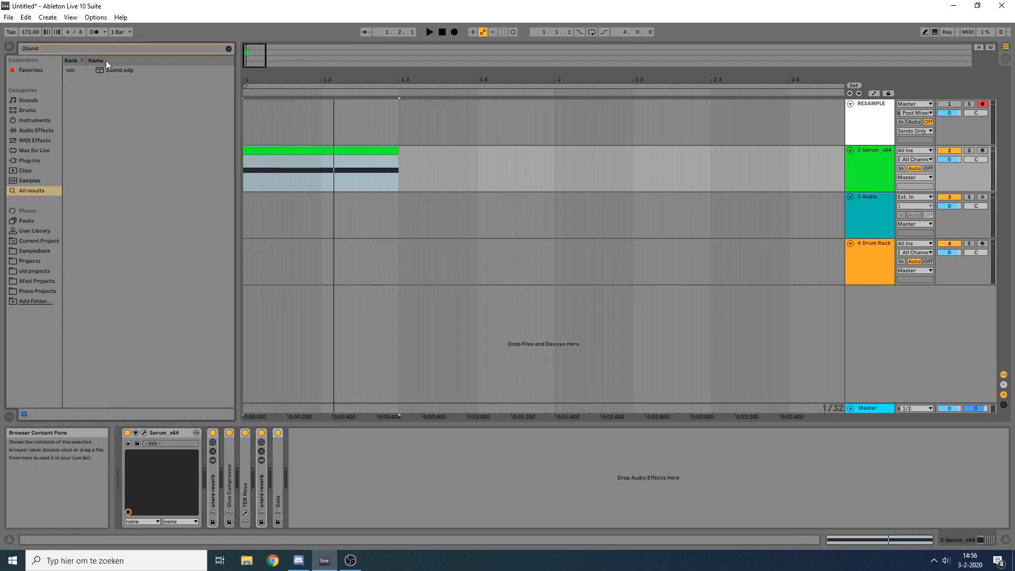
pyautogui.click(111, 69)
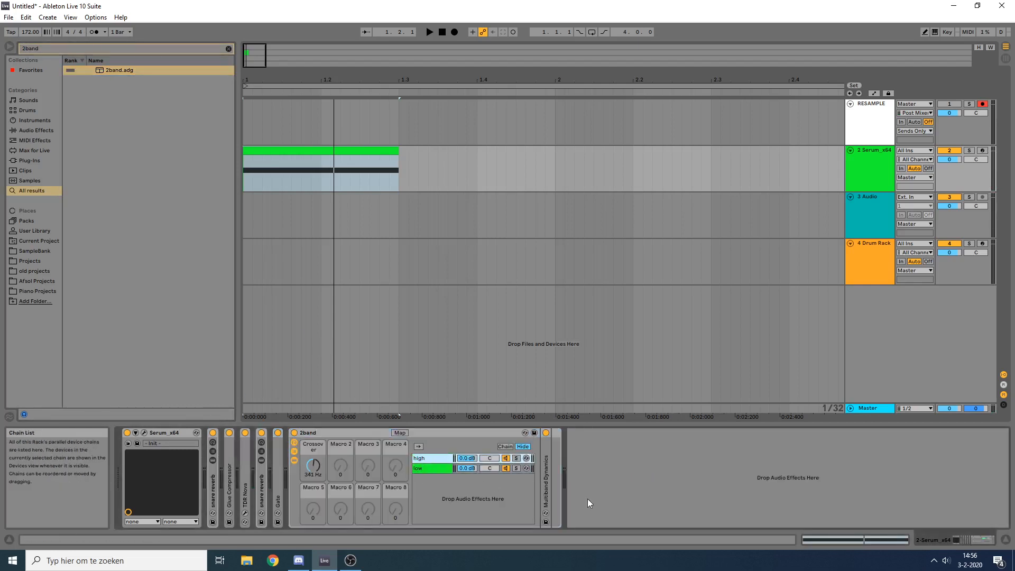
# Step: Solo the 2band rack's low chain and set the Crossover to 366 Hz while auditioning the snare
pyautogui.click(415, 458)
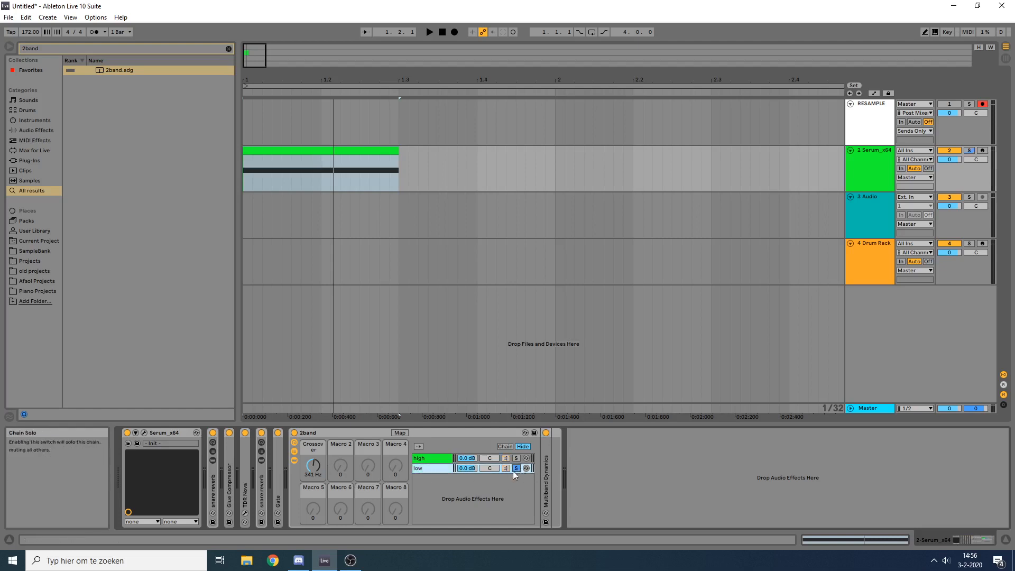
pyautogui.press('space')
pyautogui.moveTo(314, 467); pyautogui.dragTo(313, 465)
pyautogui.press('space')
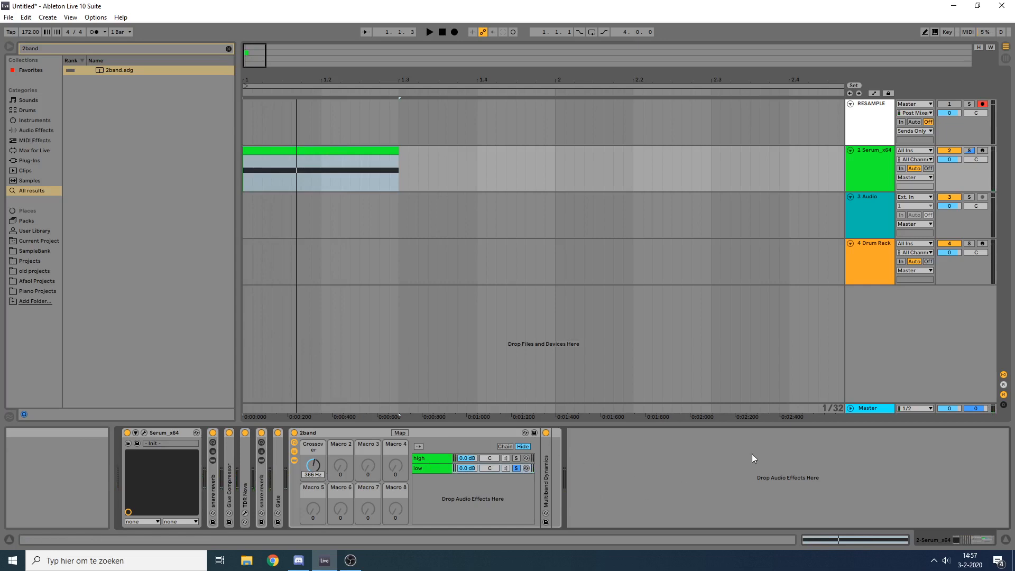
# Step: Audition the rack's high and low chains soloed in turn, and unsolo them to hear both bands together
pyautogui.click(516, 458)
pyautogui.press('space')
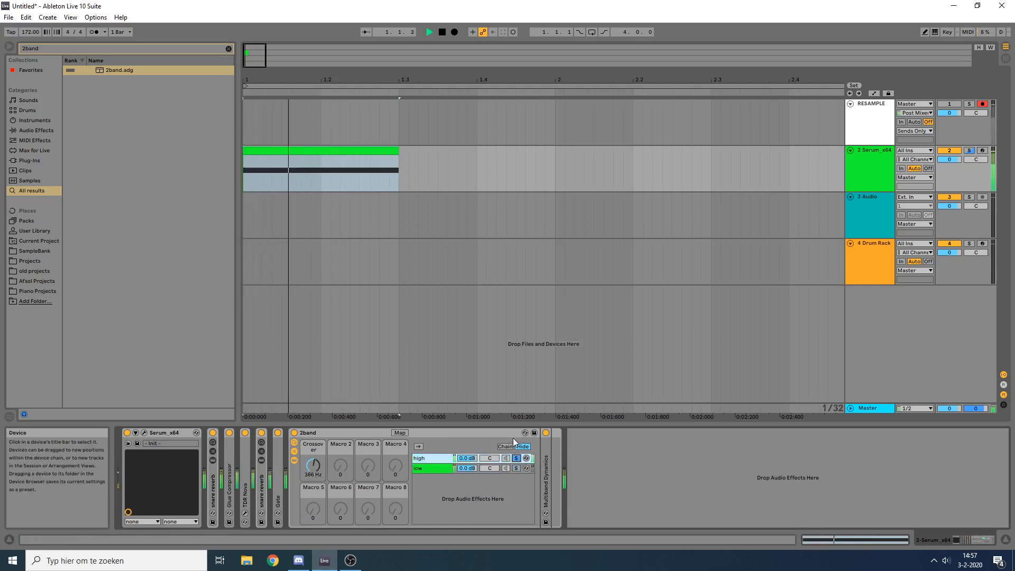
pyautogui.press('space')
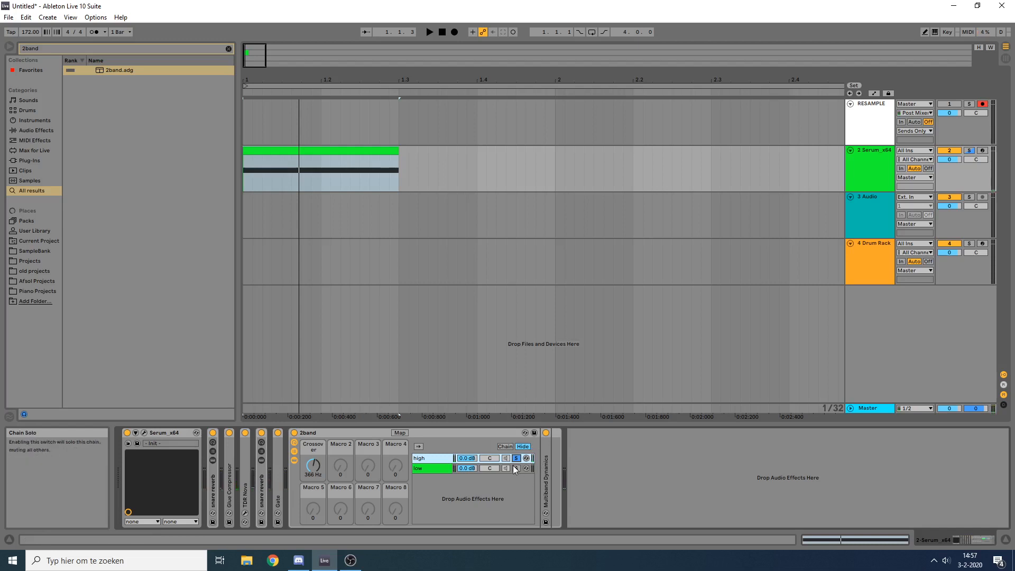
pyautogui.click(516, 467)
pyautogui.press('space')
pyautogui.click(516, 469)
pyautogui.press('space')
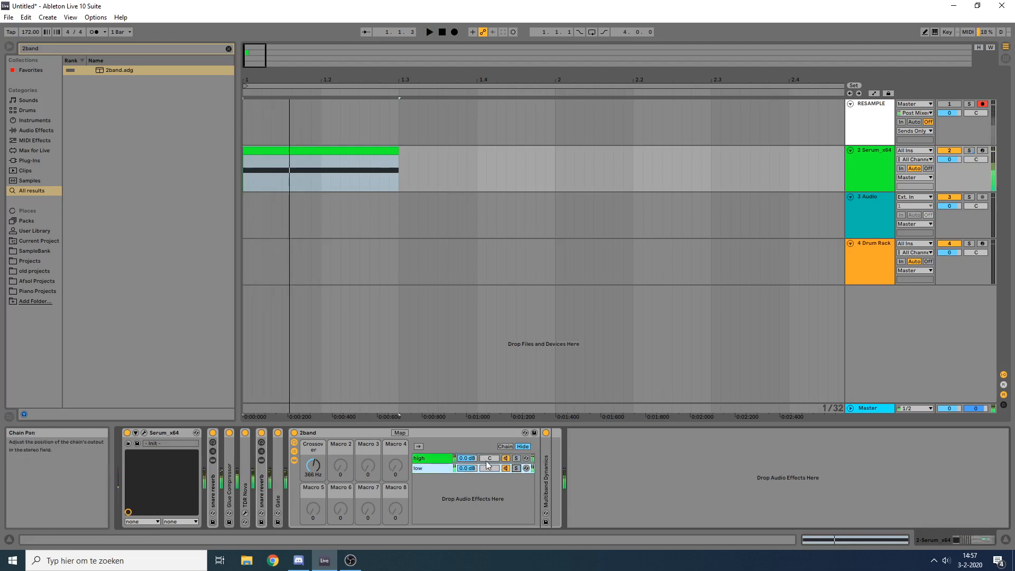
# Step: Find the Transpire.x64 transient processor and add it after Multiband Dynamics on the rack's low chain
pyautogui.hotkey('ctrl', 'f')
pyautogui.write('gate')
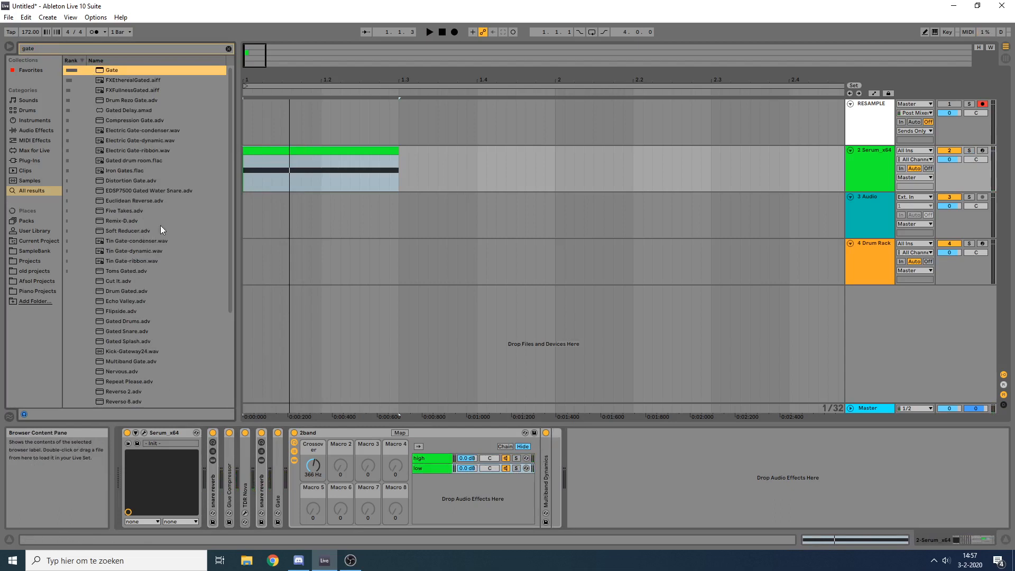
pyautogui.hotkey('ctrl', 'f')
pyautogui.write('transpire')
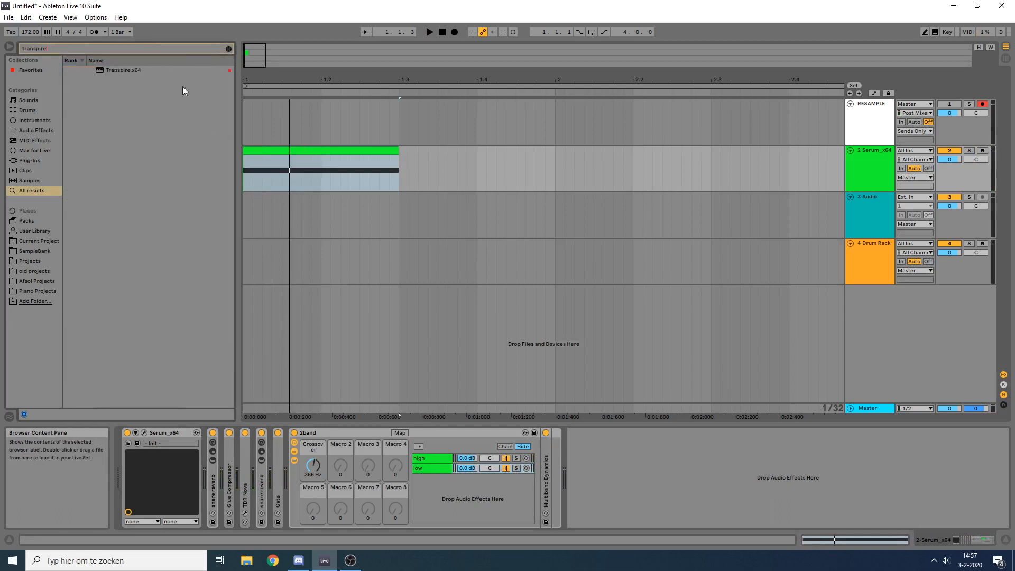
pyautogui.click(115, 71)
pyautogui.doubleClick(115, 70)
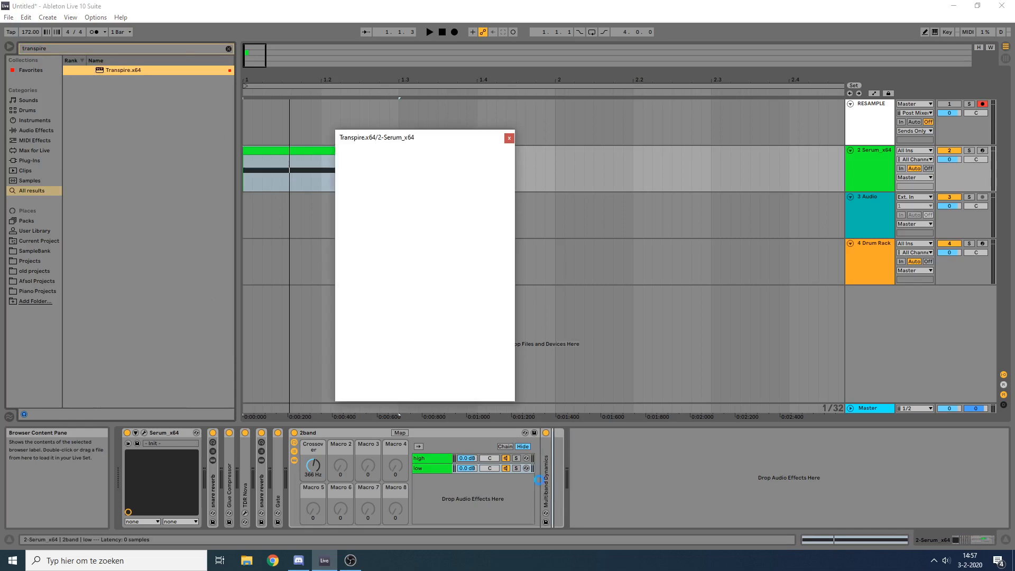
# Step: Set Transpire's sustain to -9.4 and its plus/minus dial to 1.0, comparing the snare with the plugin on and bypassed
pyautogui.moveTo(464, 225); pyautogui.dragTo(472, 300)
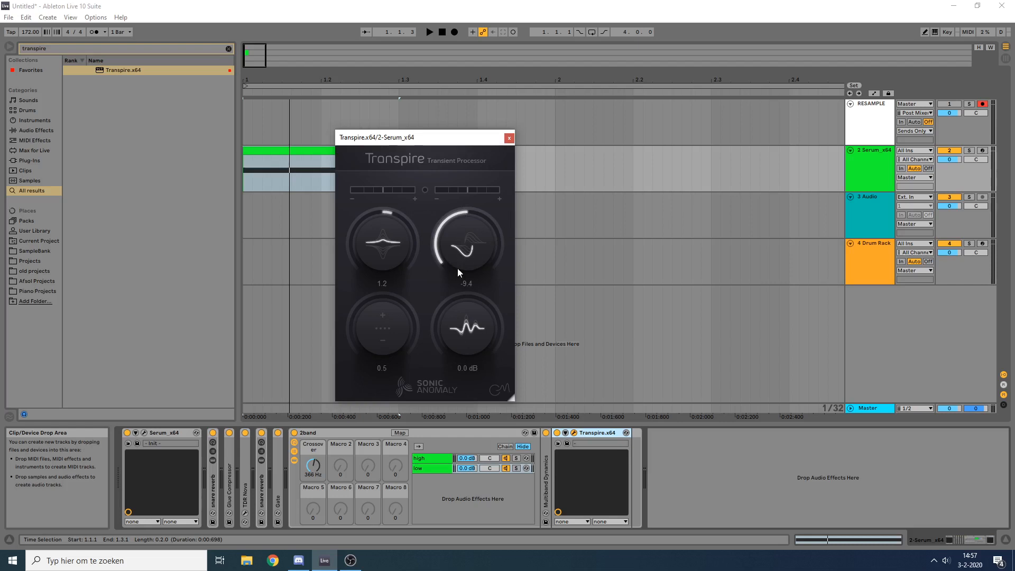
pyautogui.press('space')
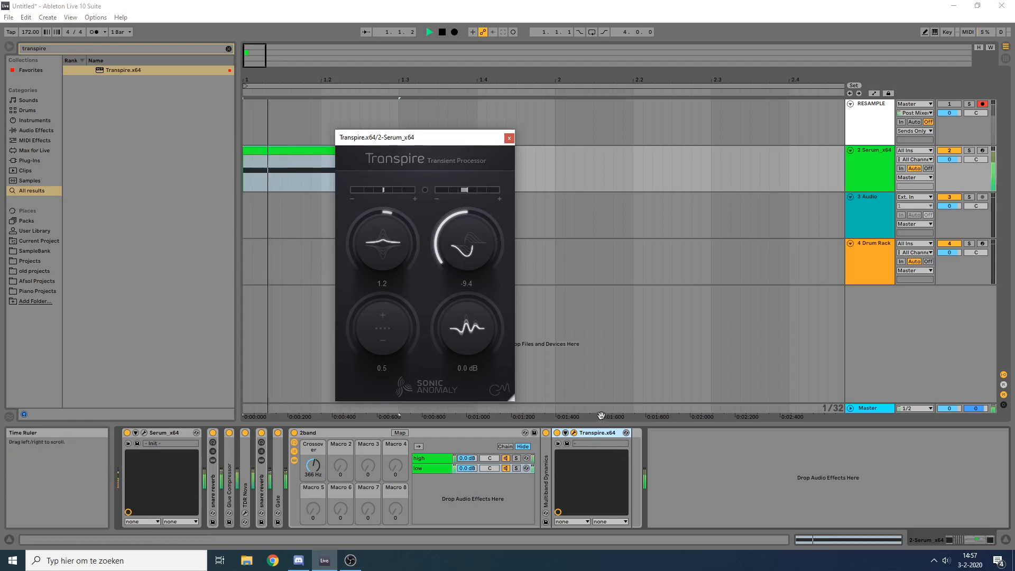
pyautogui.press('space')
pyautogui.moveTo(390, 327); pyautogui.dragTo(398, 227)
pyautogui.press('space')
pyautogui.press('space')
pyautogui.press('space')
pyautogui.press('space')
pyautogui.press('space')
pyautogui.press('space')
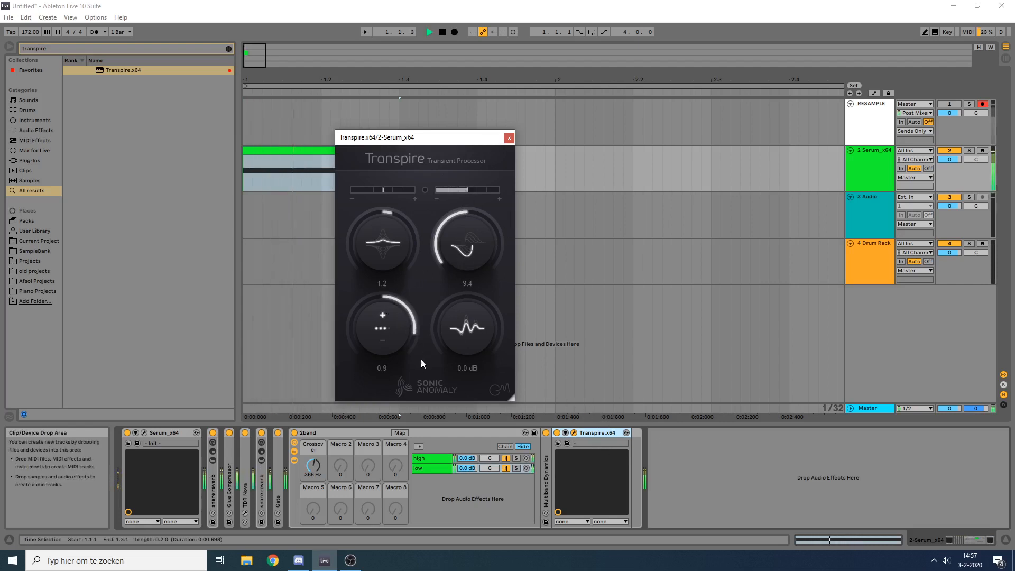
pyautogui.click(557, 433)
pyautogui.click(557, 433)
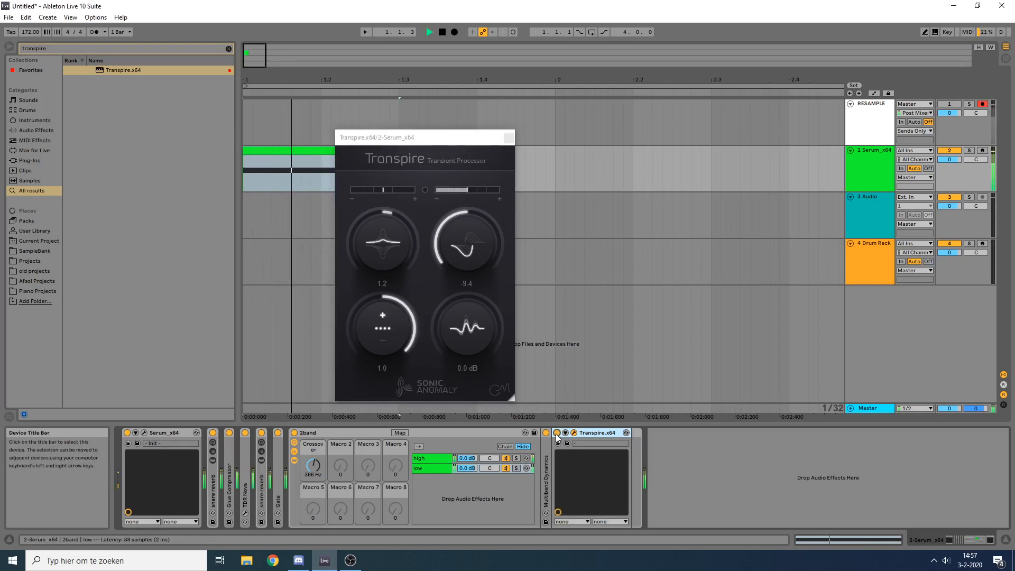
pyautogui.press('space')
pyautogui.press('space')
pyautogui.press('space')
# Step: Raise Transpire's attack to 10.0 while auditioning the snare
pyautogui.moveTo(403, 255); pyautogui.dragTo(414, 160)
pyautogui.press('space')
pyautogui.press('space')
pyautogui.press('space')
pyautogui.press('space')
pyautogui.press('space')
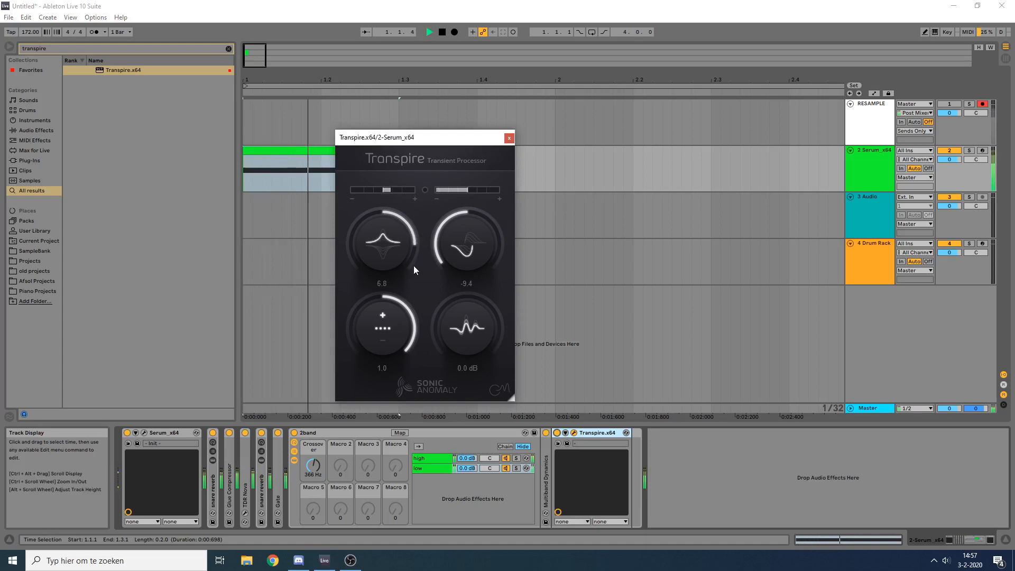
pyautogui.moveTo(417, 265); pyautogui.dragTo(425, 179)
pyautogui.press('space')
pyautogui.press('space')
pyautogui.press('space')
pyautogui.press('space')
pyautogui.press('space')
pyautogui.press('space')
pyautogui.press('space')
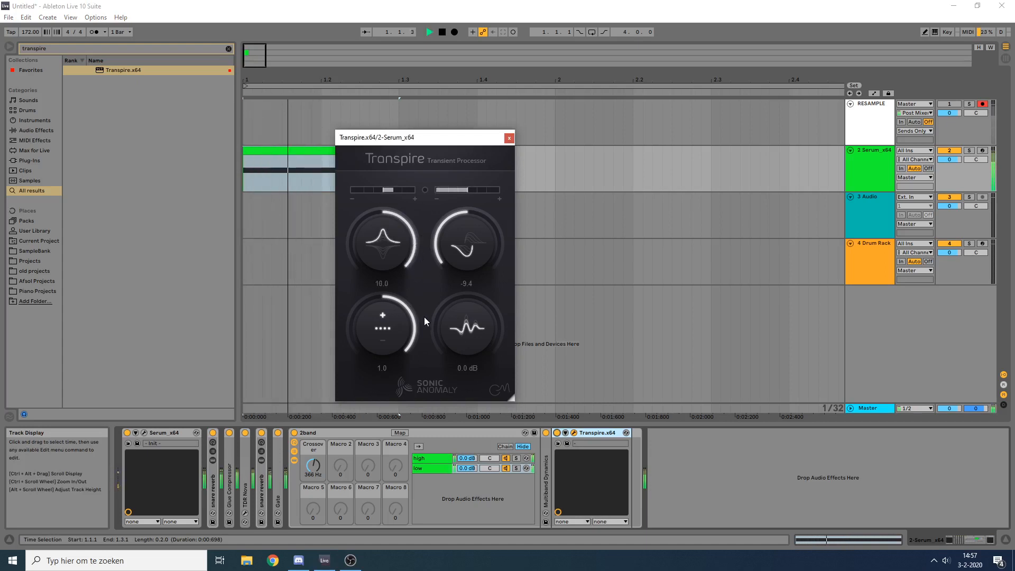
# Step: Set Transpire's output gain to 4.4 dB while auditioning, and collapse the device in the chain
pyautogui.moveTo(462, 334); pyautogui.dragTo(465, 238)
pyautogui.press('space')
pyautogui.press('space')
pyautogui.press('space')
pyautogui.press('space')
pyautogui.press('space')
pyautogui.press('space')
pyautogui.press('space')
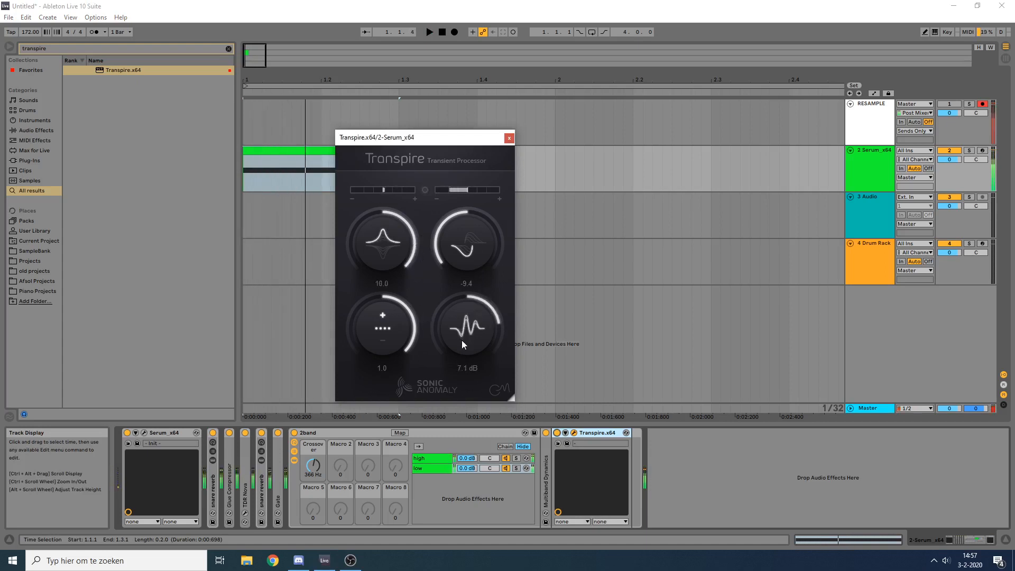
pyautogui.press('space')
pyautogui.press('space')
pyautogui.press('space')
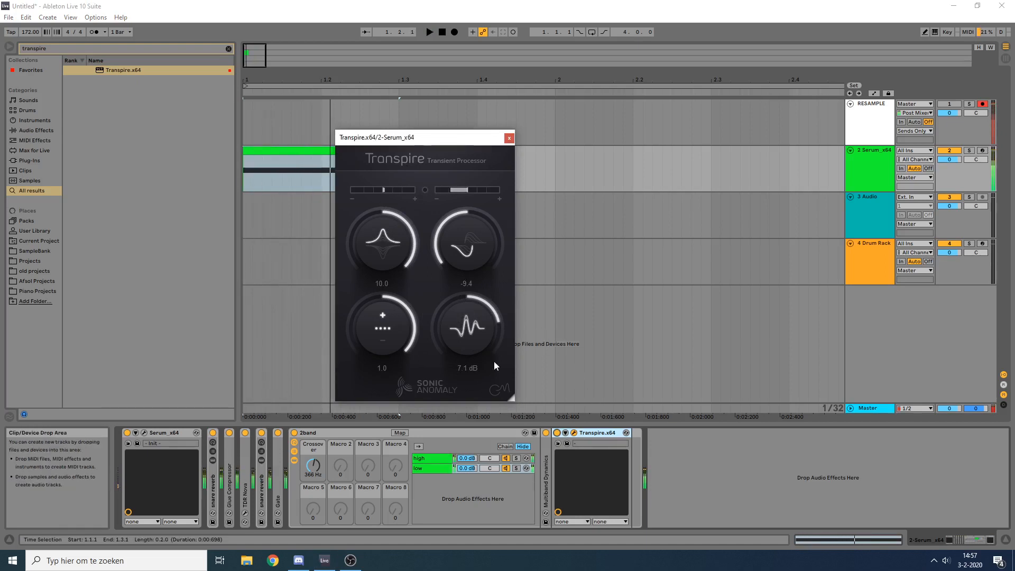
pyautogui.press('space')
pyautogui.press('space')
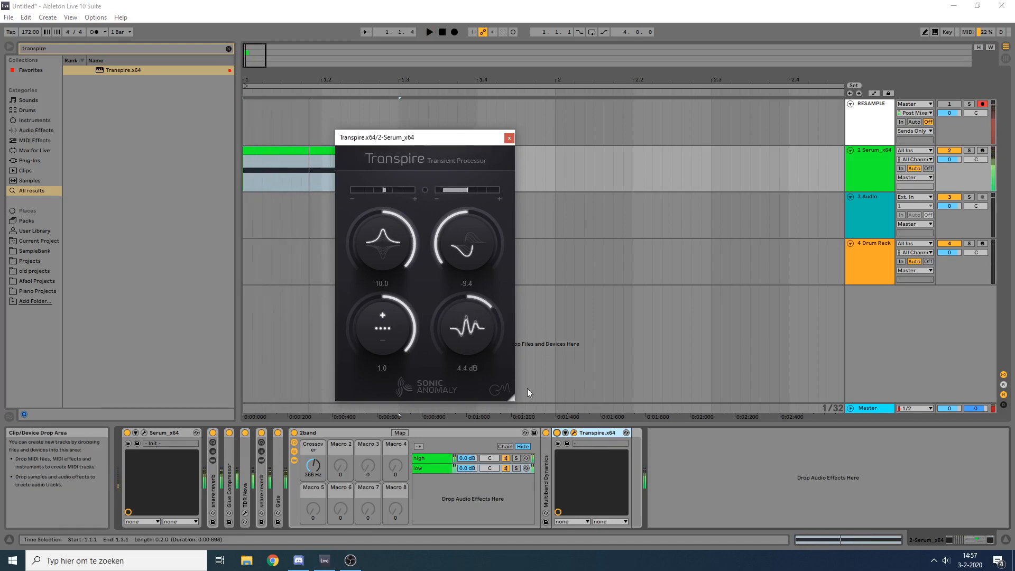
pyautogui.doubleClick(595, 434)
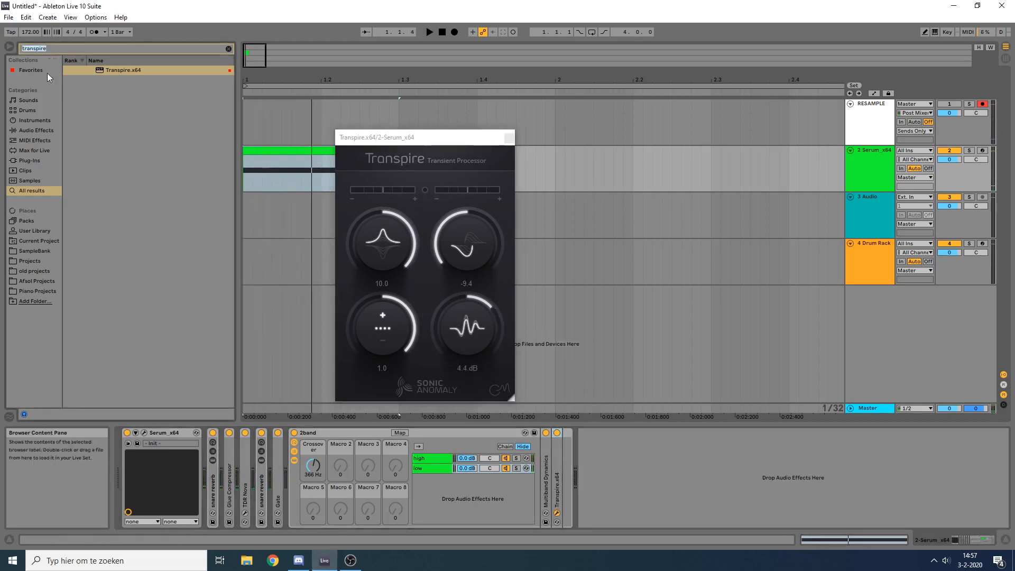
# Step: Add a Saturator after Transpire on the low chain and set its curve type to Hard Curve
pyautogui.write('sat')
pyautogui.moveTo(127, 71)
pyautogui.mouseDown()
pyautogui.moveTo(557, 506)
pyautogui.moveTo(566, 491)
pyautogui.mouseUp()
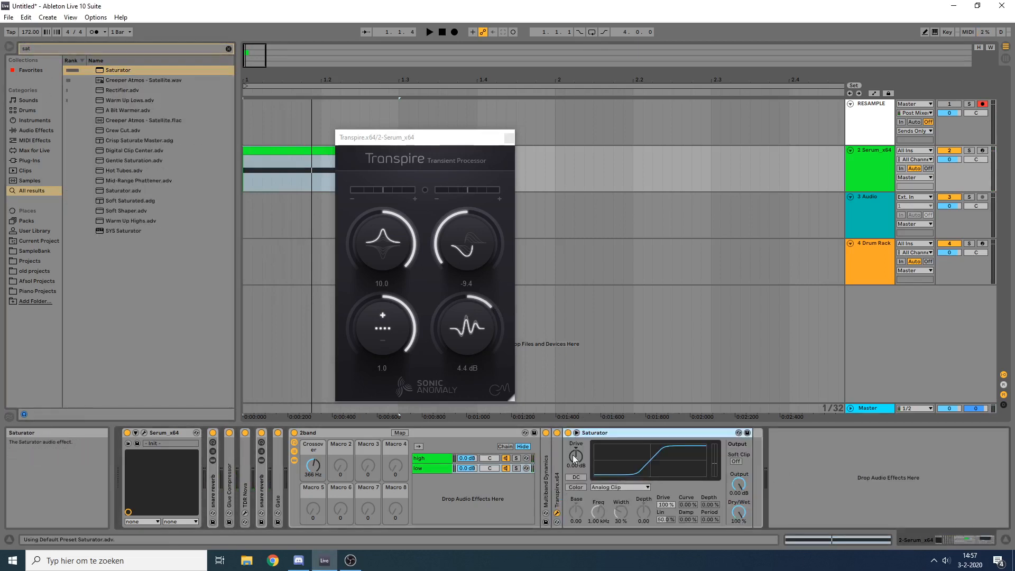
pyautogui.press('space')
pyautogui.moveTo(575, 456)
pyautogui.mouseDown()
pyautogui.moveTo(575, 397)
pyautogui.moveTo(575, 442)
pyautogui.mouseUp()
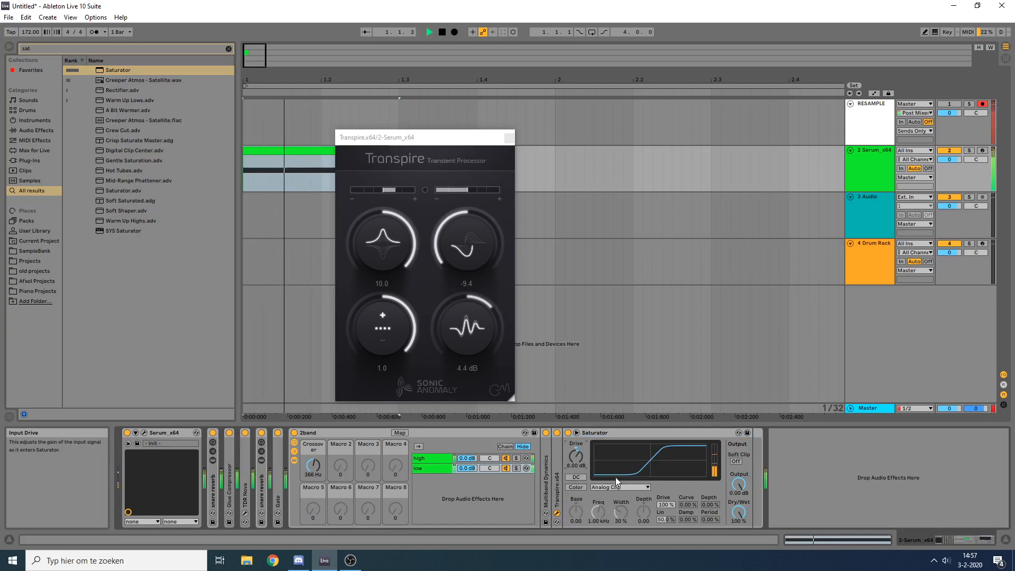
pyautogui.press('space')
pyautogui.click(619, 487)
pyautogui.click(605, 518)
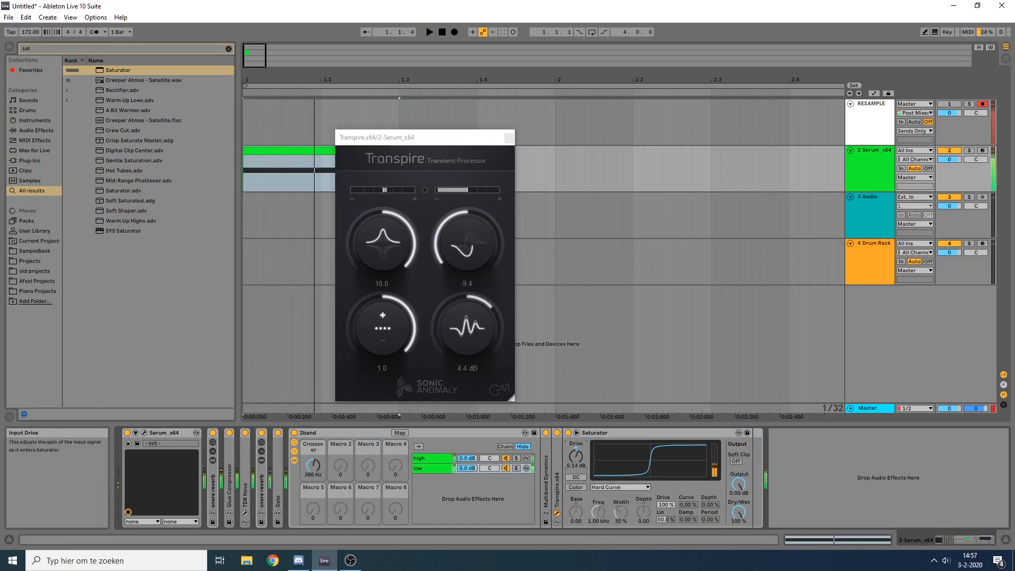
# Step: Set the Saturator's Drive to 0.57 dB, adjust its Dry/Wet mix, and collapse the device
pyautogui.moveTo(575, 456); pyautogui.dragTo(575, 456)
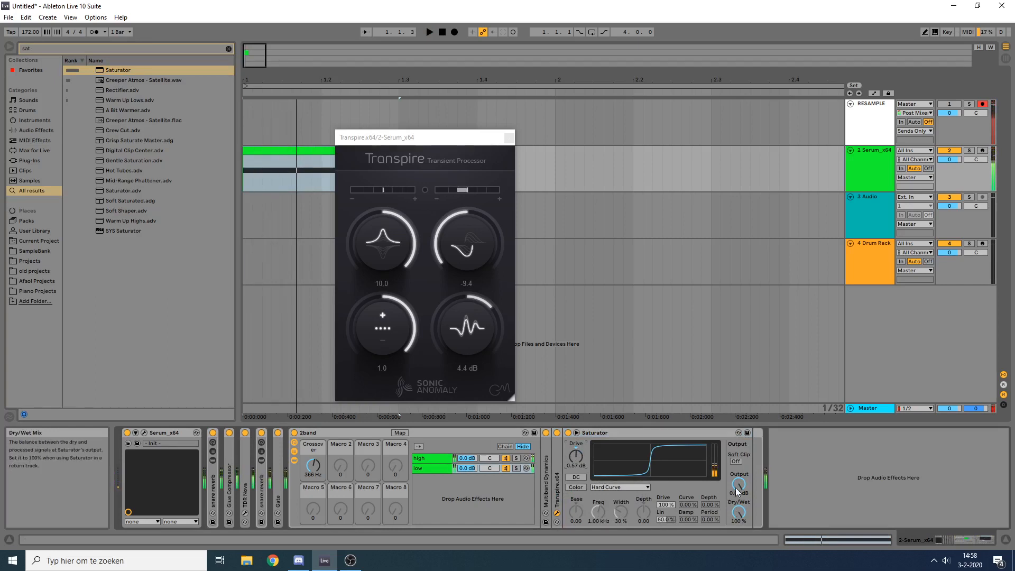
pyautogui.moveTo(744, 514); pyautogui.dragTo(742, 511)
pyautogui.press('space')
pyautogui.doubleClick(604, 432)
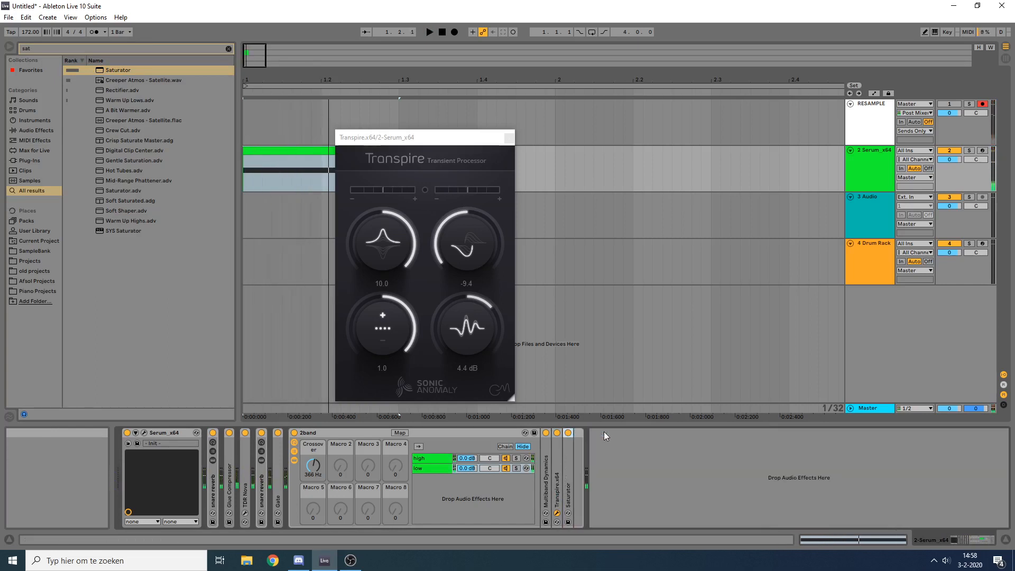
# Step: Close the Transpire window and add a Gate after the Saturator on the low chain
pyautogui.hotkey('ctrl', 'f')
pyautogui.write('gate')
pyautogui.click(508, 137)
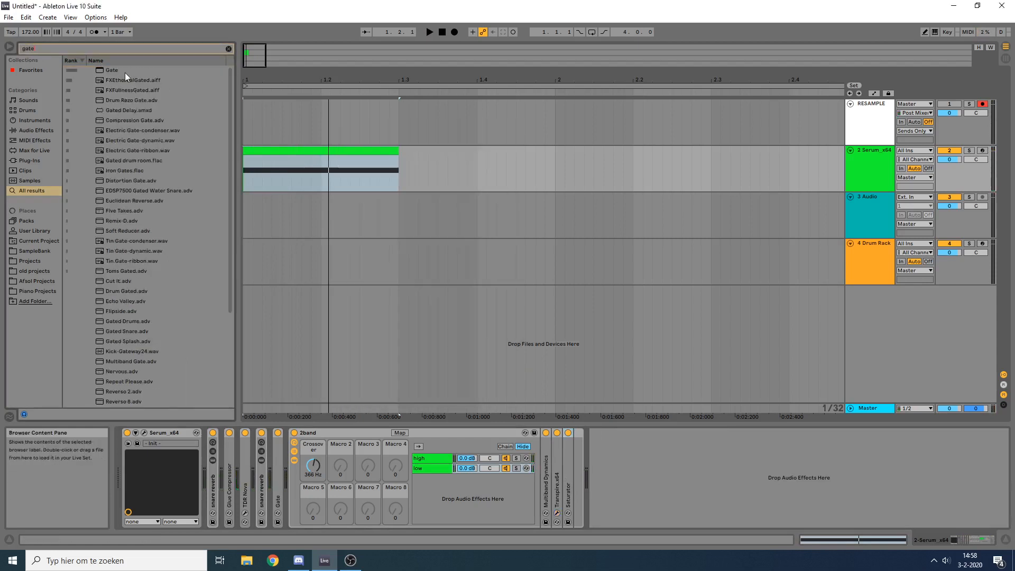
pyautogui.moveTo(125, 72)
pyautogui.mouseDown()
pyautogui.moveTo(585, 451)
pyautogui.moveTo(569, 467)
pyautogui.mouseUp()
# Step: Set the new Gate's Return to 0.99 dB and its Floor to -inf dB
pyautogui.press('space')
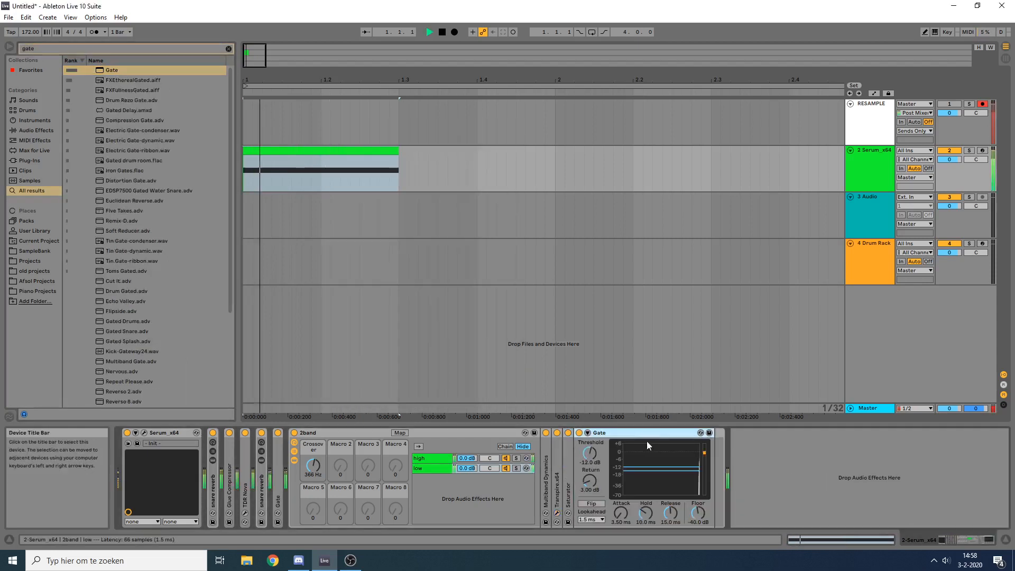
pyautogui.press('space')
pyautogui.moveTo(679, 470); pyautogui.dragTo(679, 468)
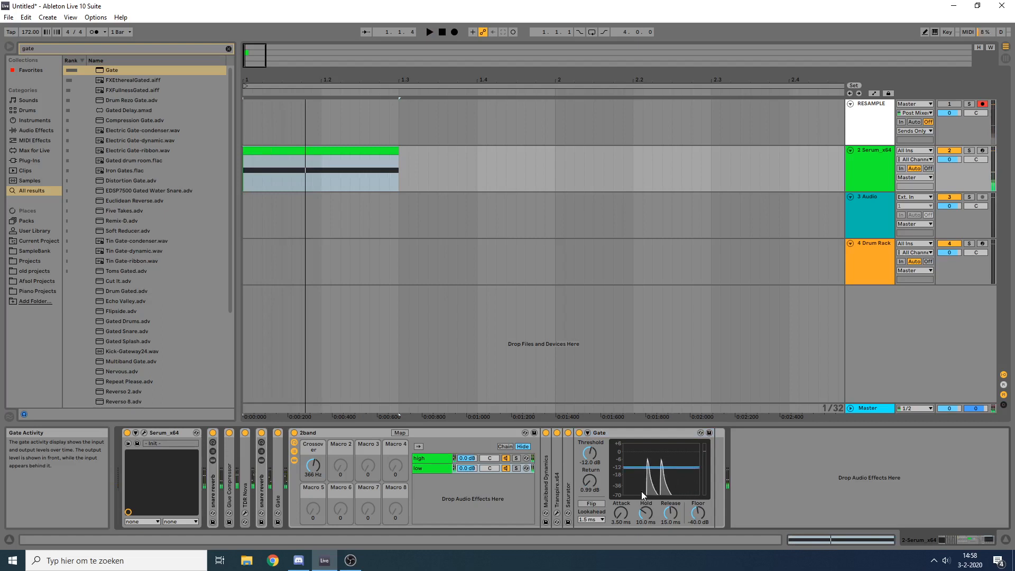
pyautogui.moveTo(690, 512); pyautogui.dragTo(690, 531)
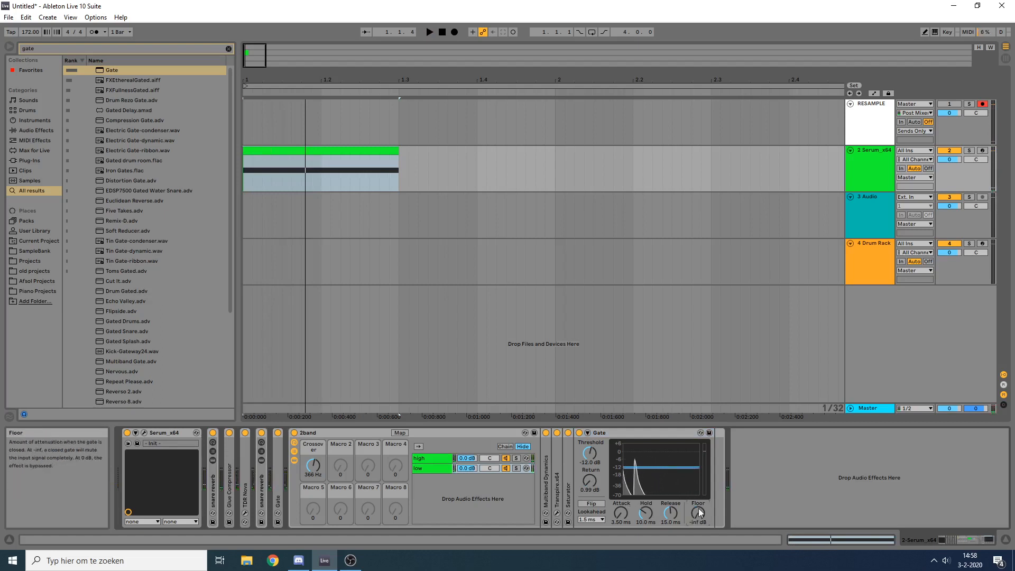
# Step: Solo the low chain and set the Gate's Threshold to -9.26 dB while auditioning
pyautogui.click(516, 468)
pyautogui.press('space')
pyautogui.moveTo(677, 468); pyautogui.dragTo(676, 464)
pyautogui.press('space')
pyautogui.press('space')
pyautogui.press('space')
# Step: Set the low chain Gate's Lookahead to 10 ms and audition the result
pyautogui.press('space')
pyautogui.press('space')
pyautogui.press('space')
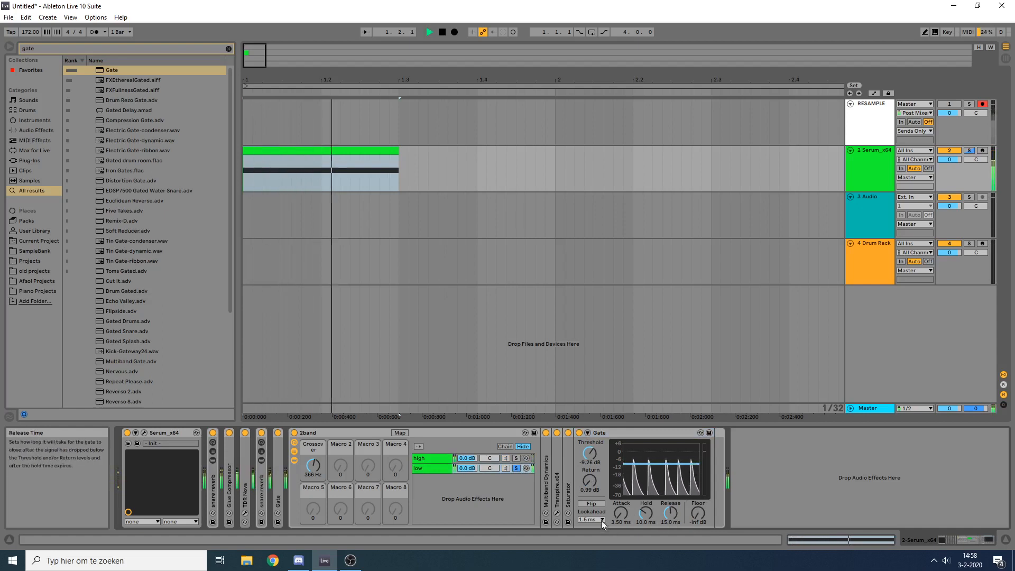
pyautogui.click(601, 519)
pyautogui.click(594, 543)
pyautogui.press('space')
pyautogui.press('space')
# Step: Shorten the Gate's Hold to 1.79 ms and its Release to 0.23 ms while auditioning the low band
pyautogui.press('space')
pyautogui.press('space')
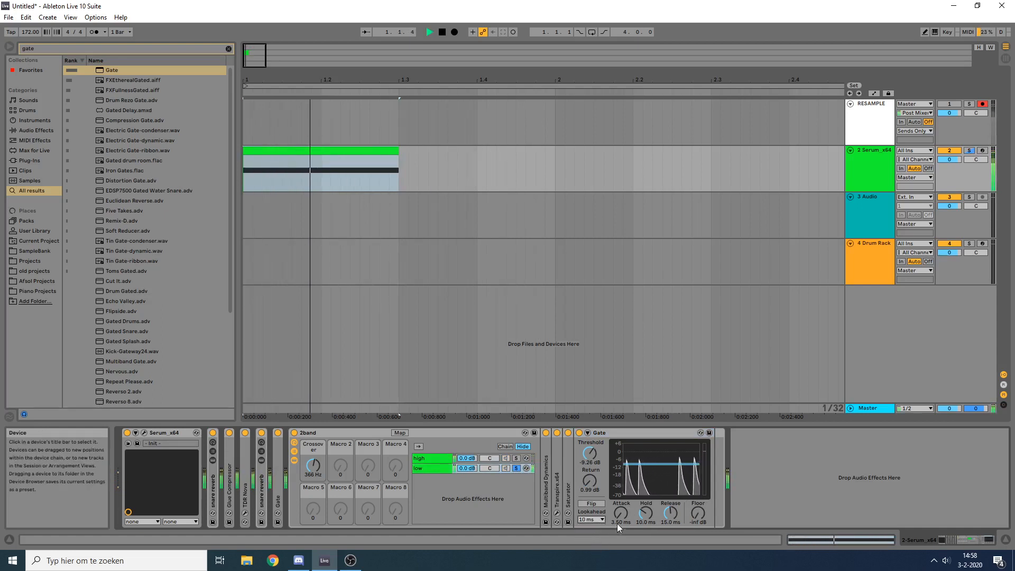
# Step: Try a Gate Threshold of -5.55 dB, repeatedly auditioning the soloed low band
pyautogui.press('space')
pyautogui.press('space')
pyautogui.moveTo(645, 513); pyautogui.dragTo(671, 552)
pyautogui.press('space')
pyautogui.press('space')
pyautogui.press('space')
pyautogui.press('space')
pyautogui.press('space')
pyautogui.press('space')
pyautogui.press('space')
pyautogui.press('space')
pyautogui.press('space')
pyautogui.moveTo(676, 464); pyautogui.dragTo(676, 459)
pyautogui.press('space')
pyautogui.press('space')
pyautogui.press('space')
pyautogui.press('space')
pyautogui.press('space')
pyautogui.press('space')
pyautogui.press('space')
pyautogui.press('space')
# Step: Lengthen the Gate's Release to 9.77 ms and audition the low band
pyautogui.press('space')
pyautogui.press('space')
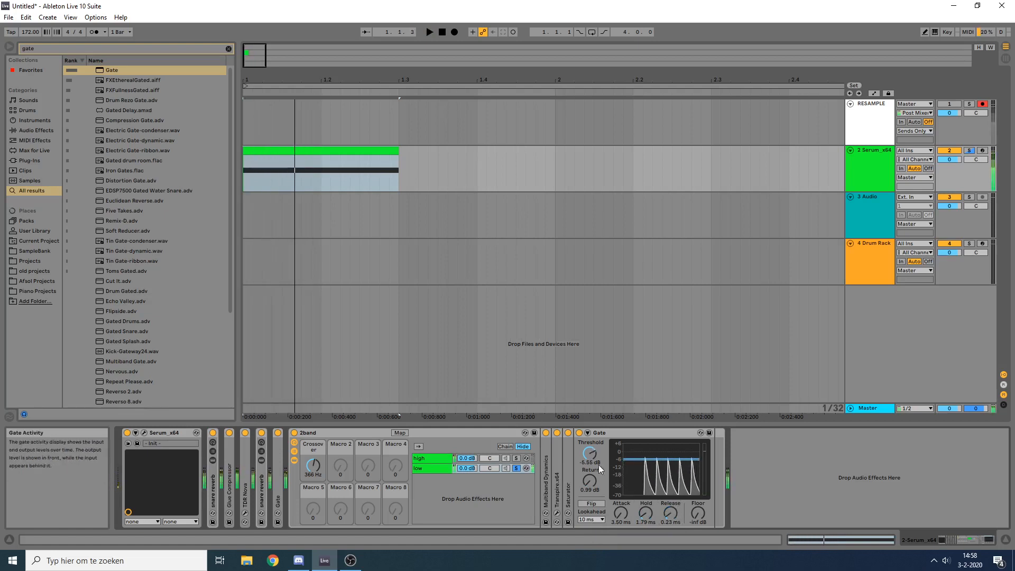
pyautogui.press('space')
pyautogui.press('space')
pyautogui.press('space')
pyautogui.press('space')
pyautogui.press('space')
pyautogui.press('space')
pyautogui.press('space')
pyautogui.press('space')
pyautogui.press('space')
pyautogui.moveTo(670, 512); pyautogui.dragTo(670, 482)
pyautogui.press('space')
pyautogui.press('space')
pyautogui.press('space')
pyautogui.press('space')
pyautogui.press('space')
pyautogui.press('space')
# Step: Deactivate the Saturator on the low chain and audition the snare without it
pyautogui.press('space')
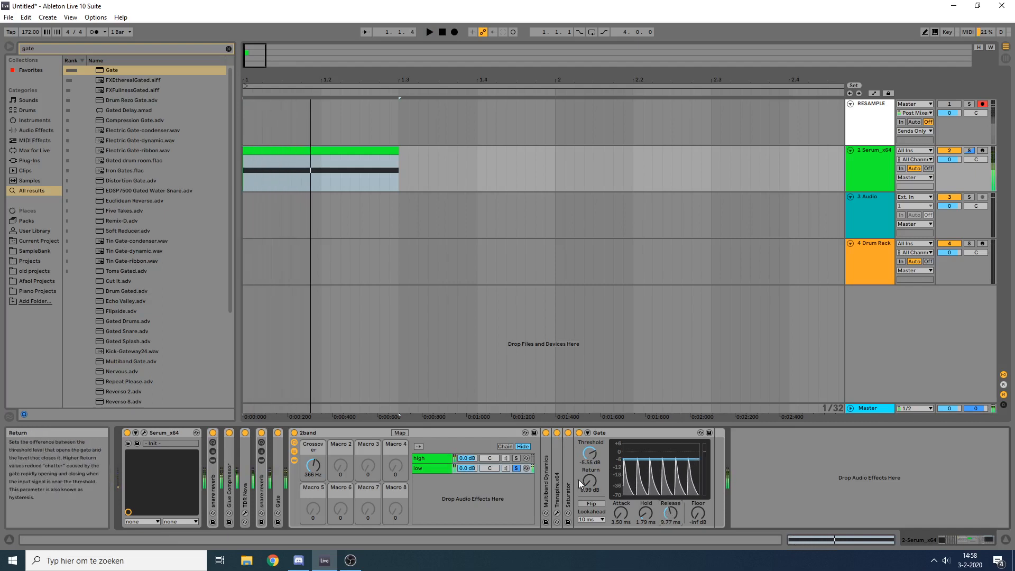
pyautogui.click(568, 433)
pyautogui.press('space')
pyautogui.press('space')
pyautogui.press('space')
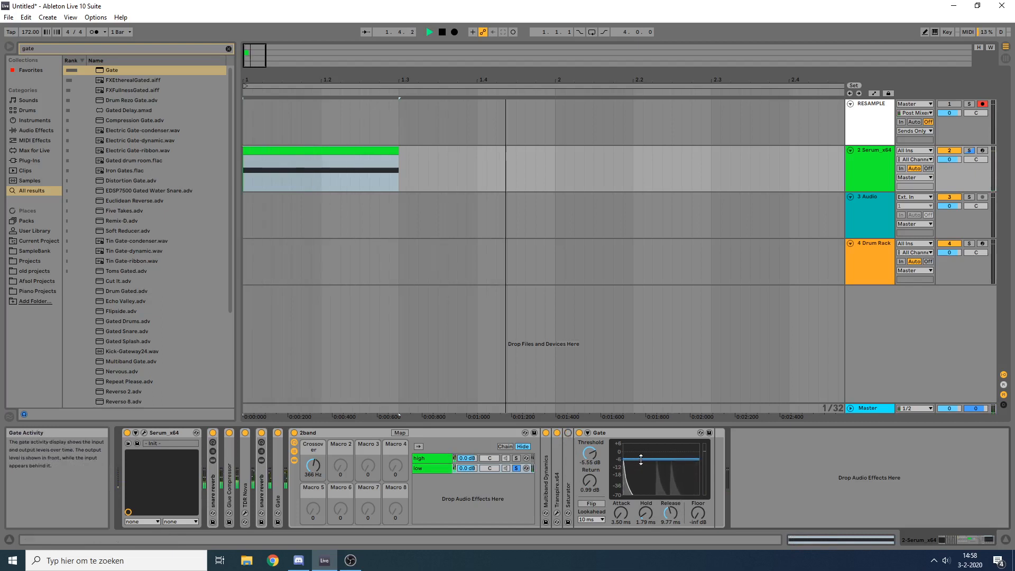
# Step: Set the Gate's Threshold to -10.1 dB and its Return to 0.00 dB while auditioning
pyautogui.moveTo(641, 460); pyautogui.dragTo(590, 496)
pyautogui.press('space')
pyautogui.press('space')
pyautogui.press('space')
pyautogui.press('space')
# Step: Fine-tune the Gate's Threshold to -8.84 dB while auditioning the low band
pyautogui.press('space')
pyautogui.press('space')
pyautogui.press('space')
pyautogui.press('space')
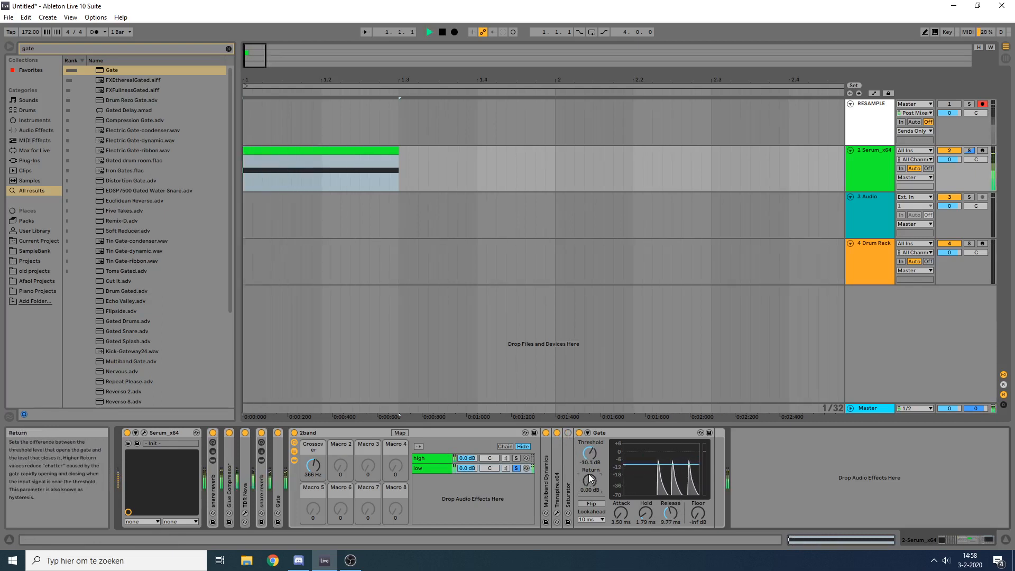
pyautogui.press('space')
pyautogui.press('space')
pyautogui.press('space')
pyautogui.press('space')
pyautogui.press('space')
pyautogui.press('space')
pyautogui.press('space')
pyautogui.press('space')
pyautogui.press('space')
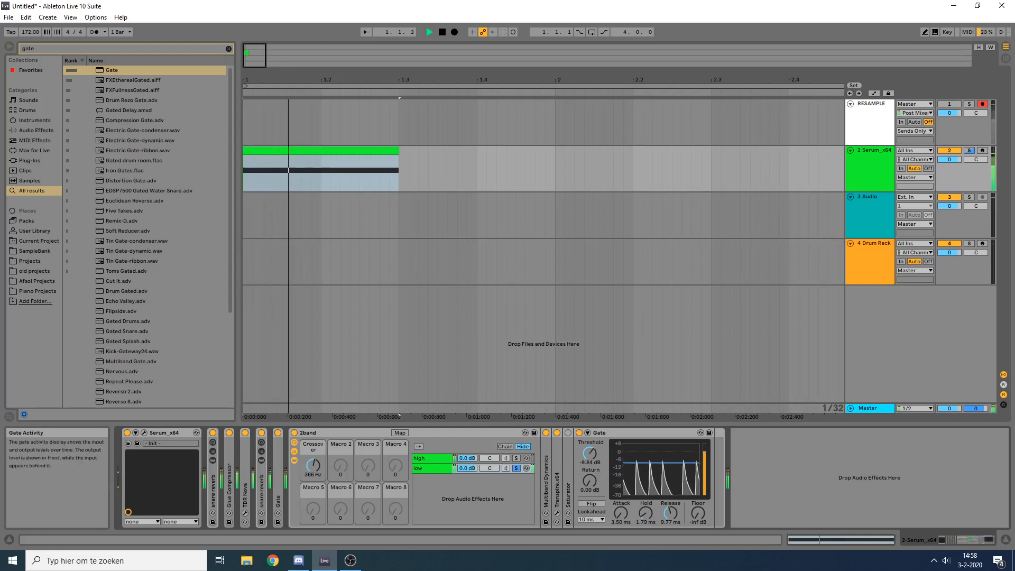
pyautogui.moveTo(653, 465); pyautogui.dragTo(653, 463)
pyautogui.press('space')
# Step: Raise the Gate's Hold to 12.1 ms while repeatedly auditioning the soloed low band
pyautogui.press('space')
pyautogui.press('space')
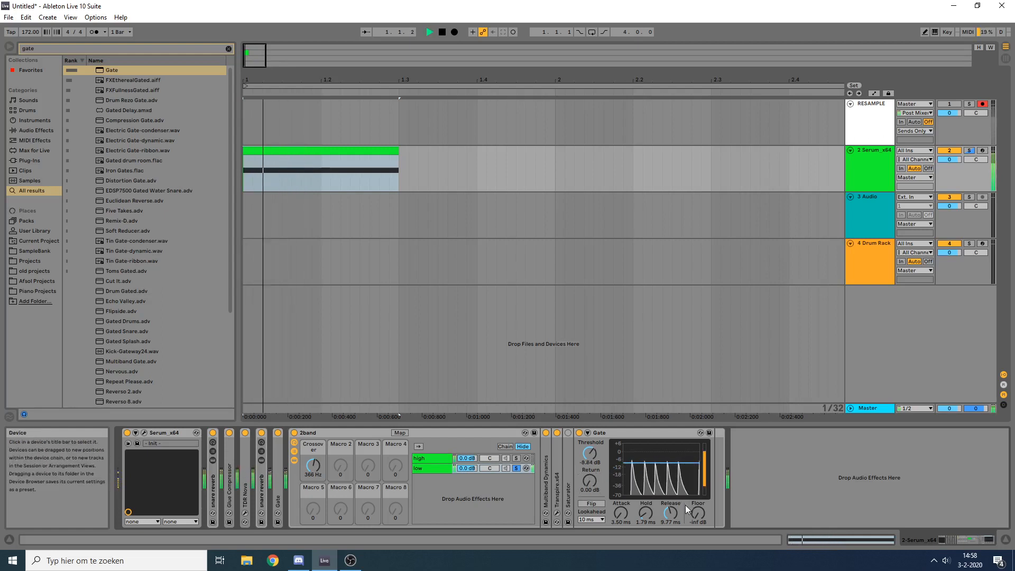
pyautogui.press('space')
pyautogui.press('space')
pyautogui.moveTo(647, 514)
pyautogui.mouseDown()
pyautogui.moveTo(647, 488)
pyautogui.moveTo(647, 496)
pyautogui.mouseUp()
pyautogui.press('space')
pyautogui.press('space')
pyautogui.press('space')
pyautogui.press('space')
pyautogui.press('space')
pyautogui.press('space')
pyautogui.press('space')
pyautogui.press('space')
pyautogui.press('space')
pyautogui.press('space')
pyautogui.press('space')
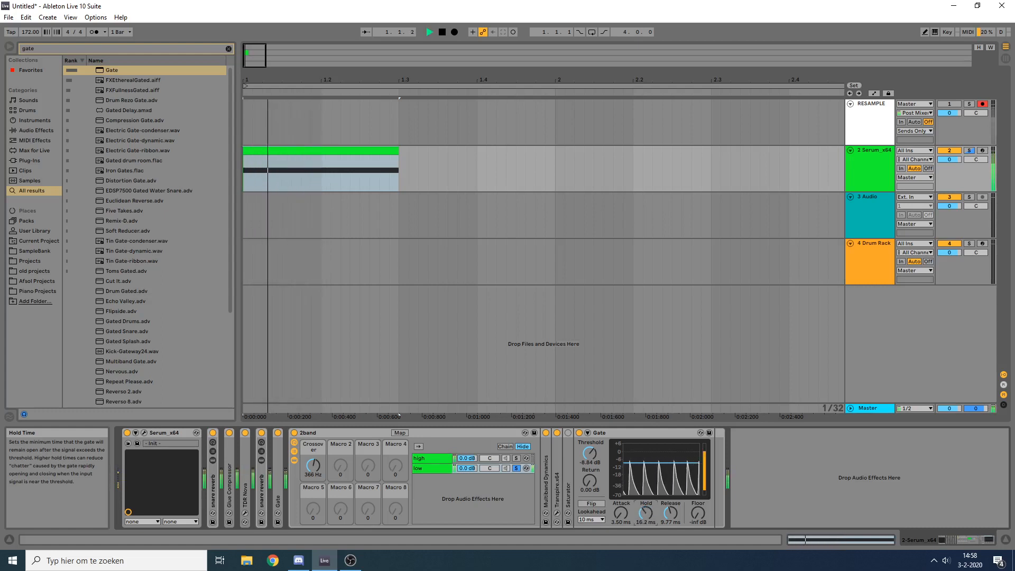
pyautogui.press('space')
pyautogui.press('space')
pyautogui.press('space')
# Step: Turn off the low chain's solo and audition the snare with both bands
pyautogui.click(523, 468)
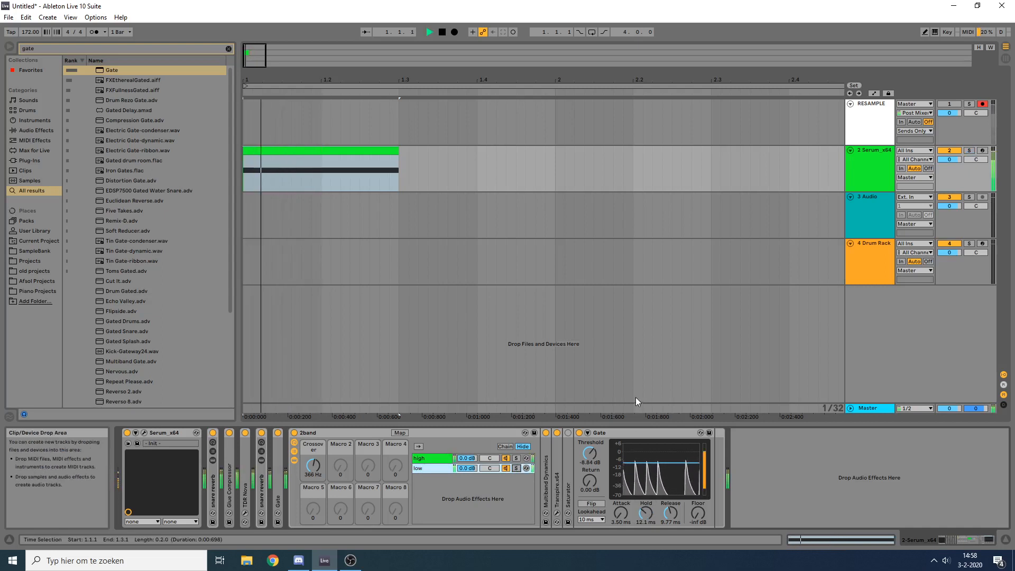
pyautogui.press('space')
pyautogui.press('space')
pyautogui.press('space')
pyautogui.press('space')
pyautogui.press('space')
pyautogui.press('space')
pyautogui.press('space')
pyautogui.press('space')
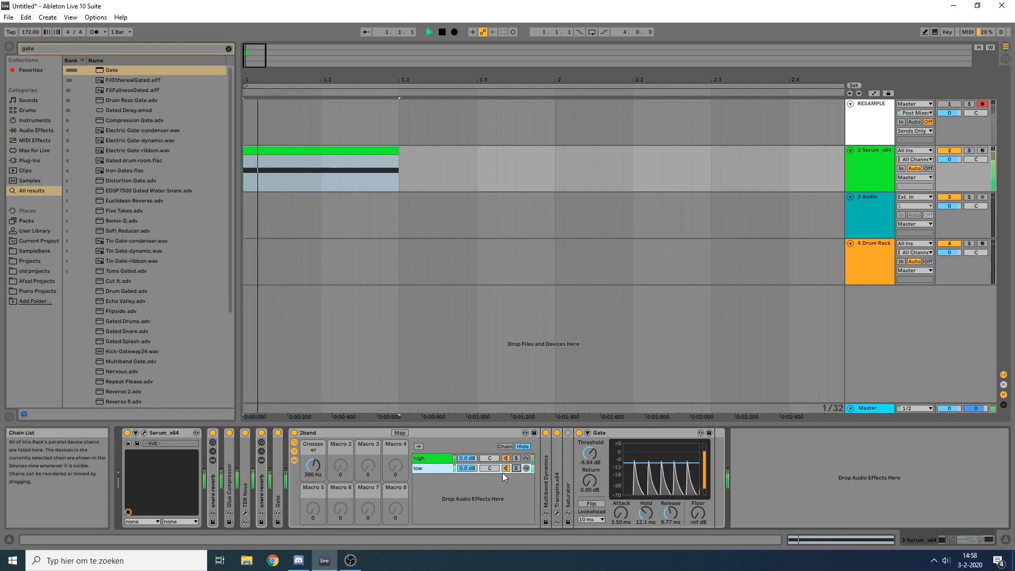
# Step: Lower the low chain's volume to -1.4 dB in the 2band rack and audition the snare
pyautogui.moveTo(468, 467); pyautogui.dragTo(467, 472)
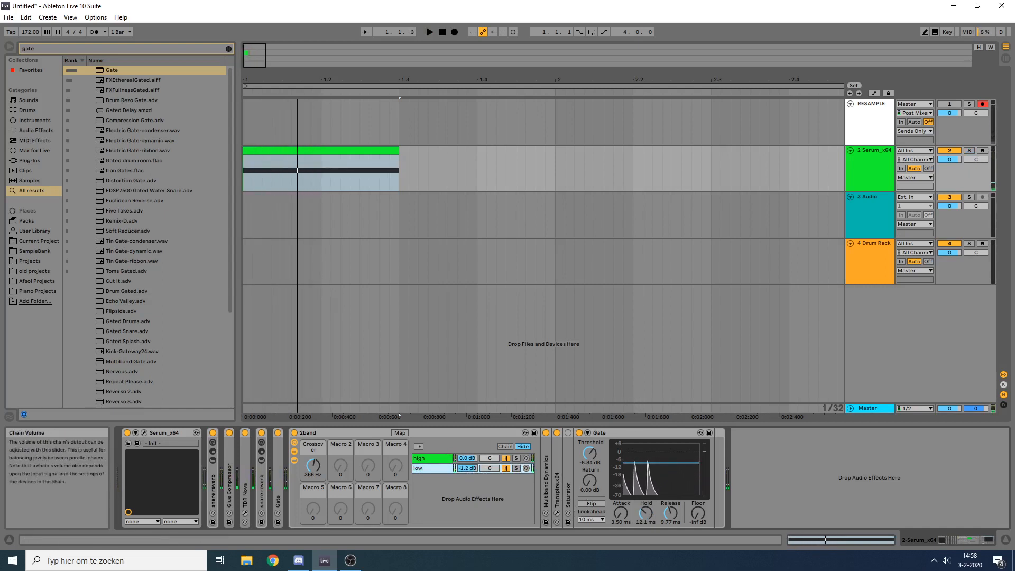
pyautogui.press('space')
pyautogui.press('space')
pyautogui.press('space')
pyautogui.press('space')
pyautogui.press('space')
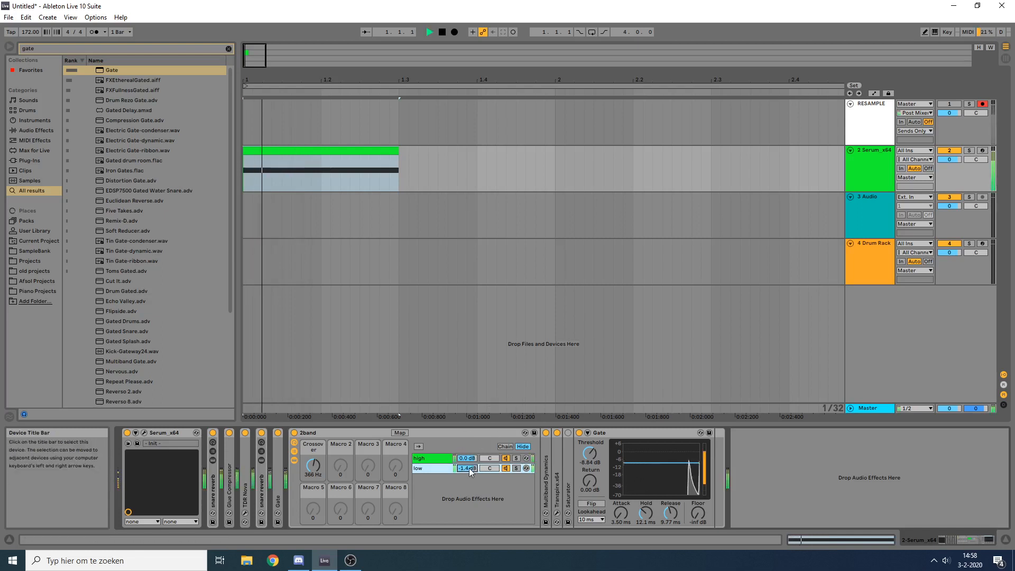
pyautogui.press('space')
pyautogui.press('space')
pyautogui.press('space')
pyautogui.press('space')
pyautogui.press('space')
pyautogui.press('space')
pyautogui.press('space')
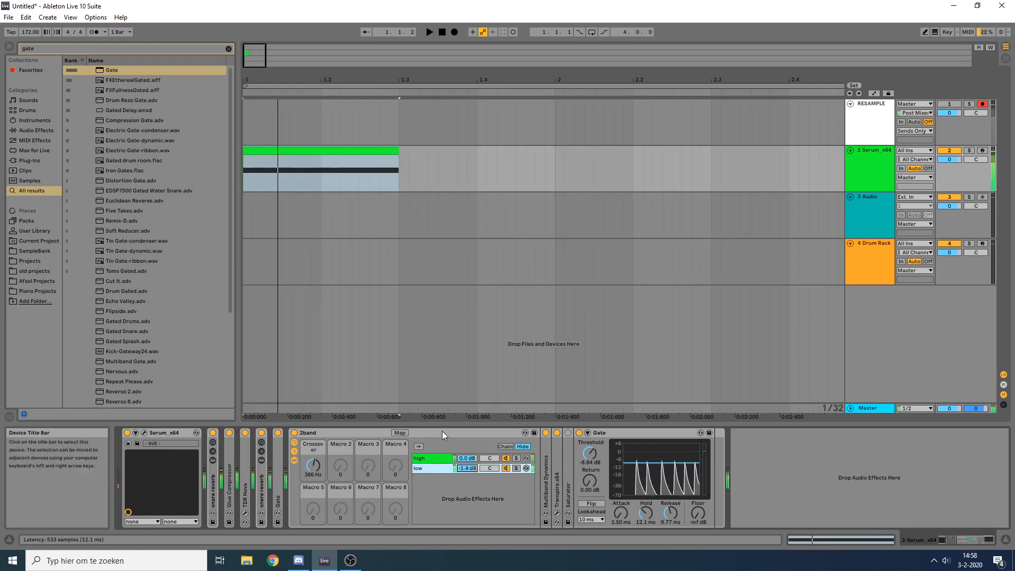
# Step: Collapse the 2band rack, play the snare once more and record it onto the RESAMPLE track
pyautogui.doubleClick(443, 431)
pyautogui.press('space')
pyautogui.press('space')
pyautogui.press('space')
pyautogui.press('space')
pyautogui.press('space')
pyautogui.press('space')
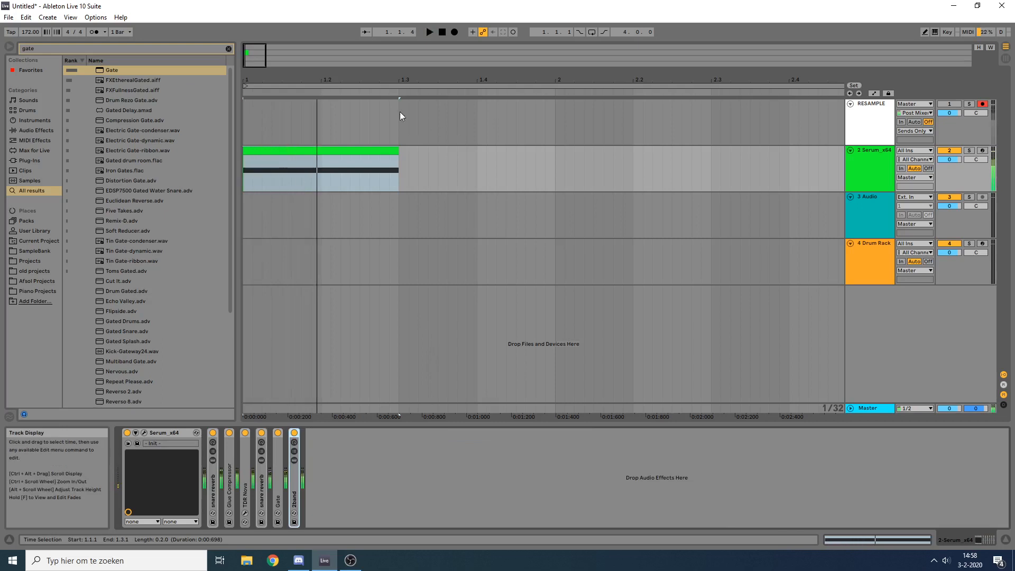
pyautogui.click(454, 32)
pyautogui.press('space')
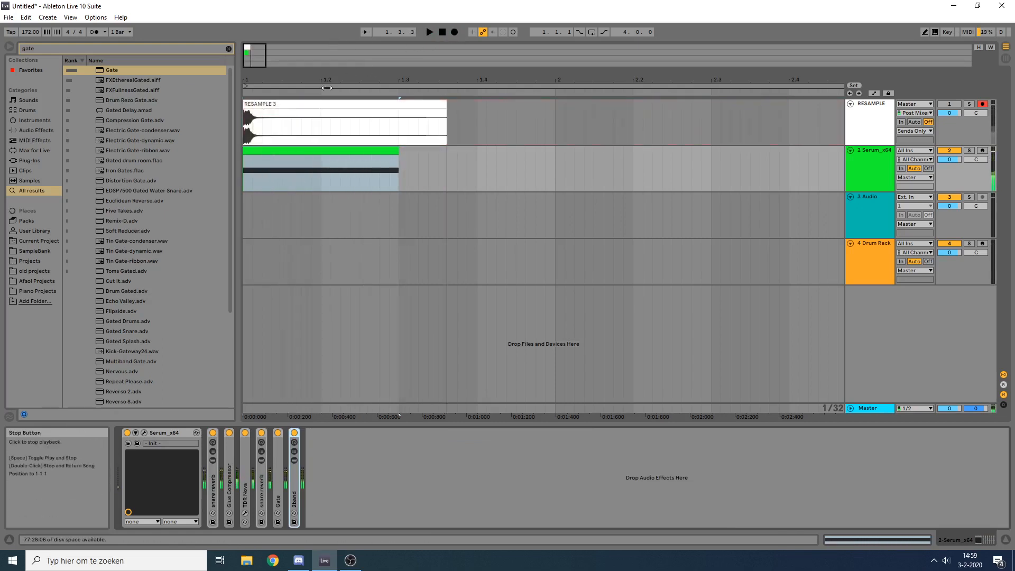
# Step: Examine the start of the RESAMPLE clip's waveform up close, checking its first cycles, and return to the device chain
pyautogui.click(275, 112)
pyautogui.doubleClick(278, 118)
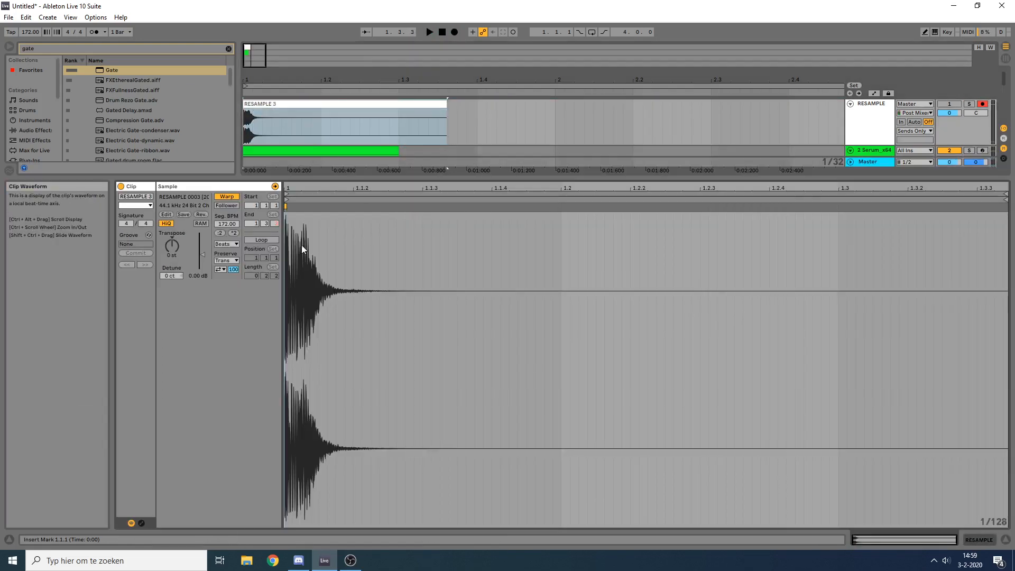
pyautogui.moveTo(290, 188); pyautogui.dragTo(291, 312)
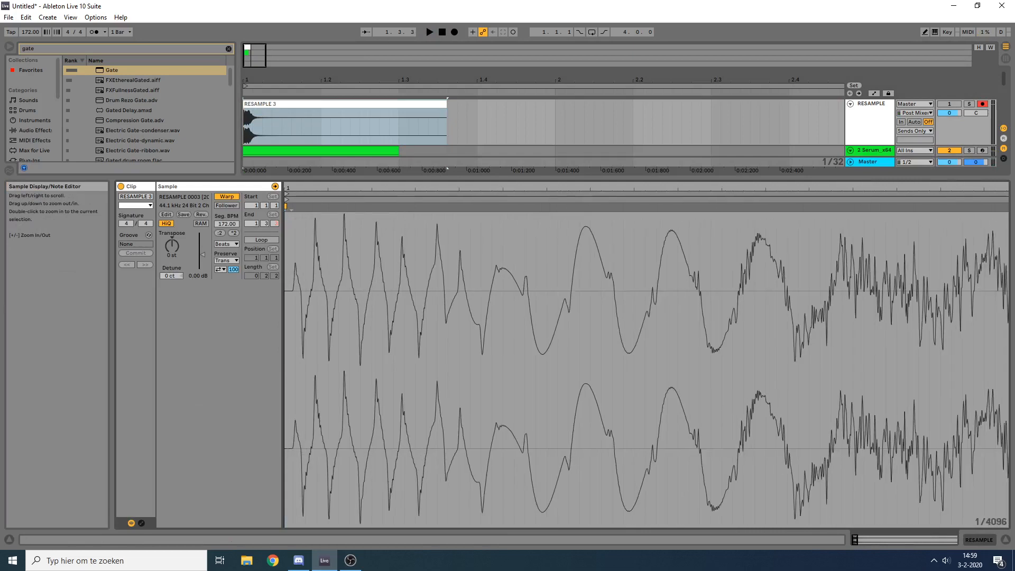
pyautogui.moveTo(305, 260); pyautogui.dragTo(459, 275)
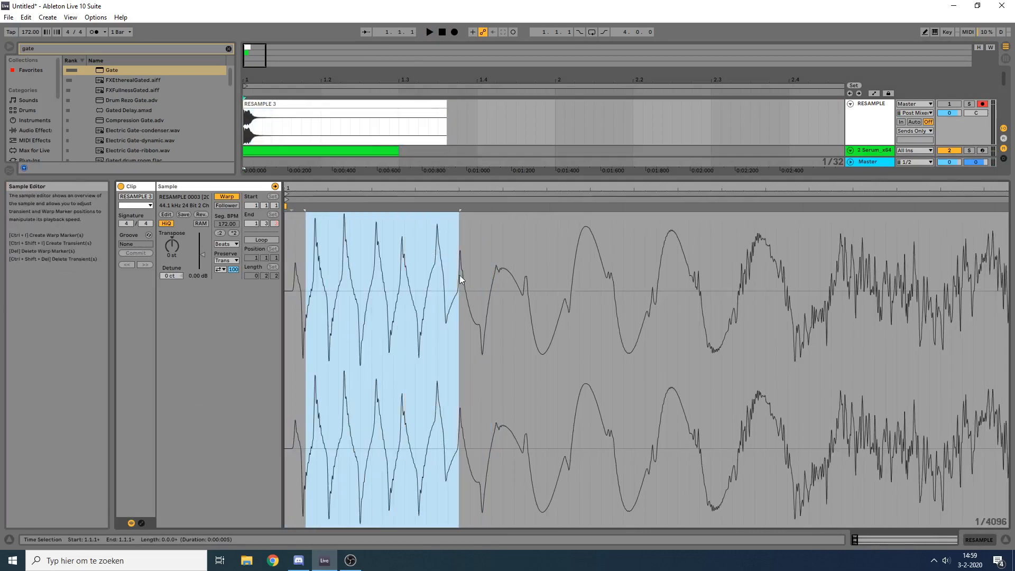
pyautogui.moveTo(451, 192); pyautogui.dragTo(451, 227)
pyautogui.moveTo(374, 227); pyautogui.dragTo(446, 190)
pyautogui.moveTo(407, 261); pyautogui.dragTo(251, 263)
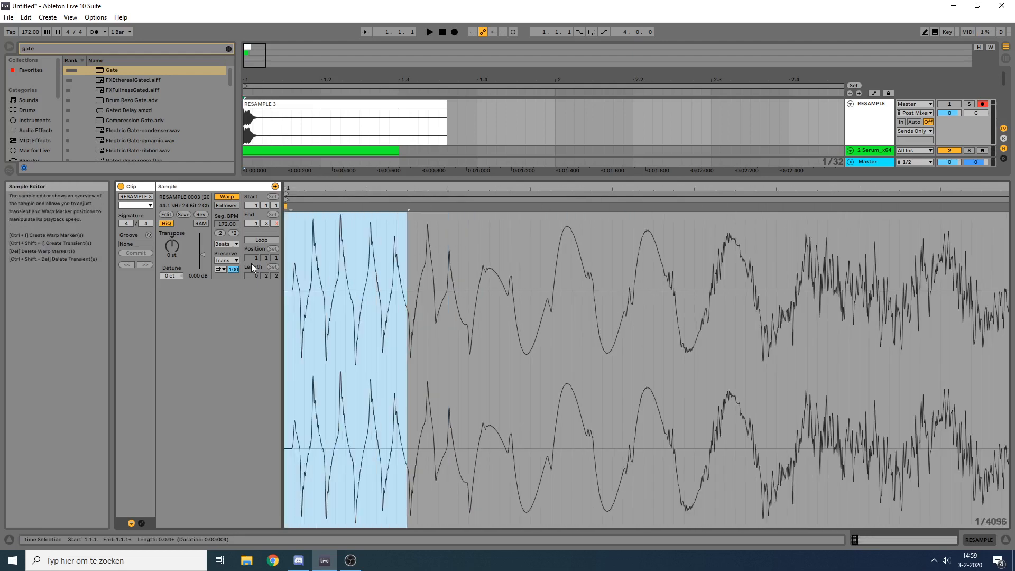
pyautogui.moveTo(454, 190); pyautogui.dragTo(455, 119)
pyautogui.click(979, 540)
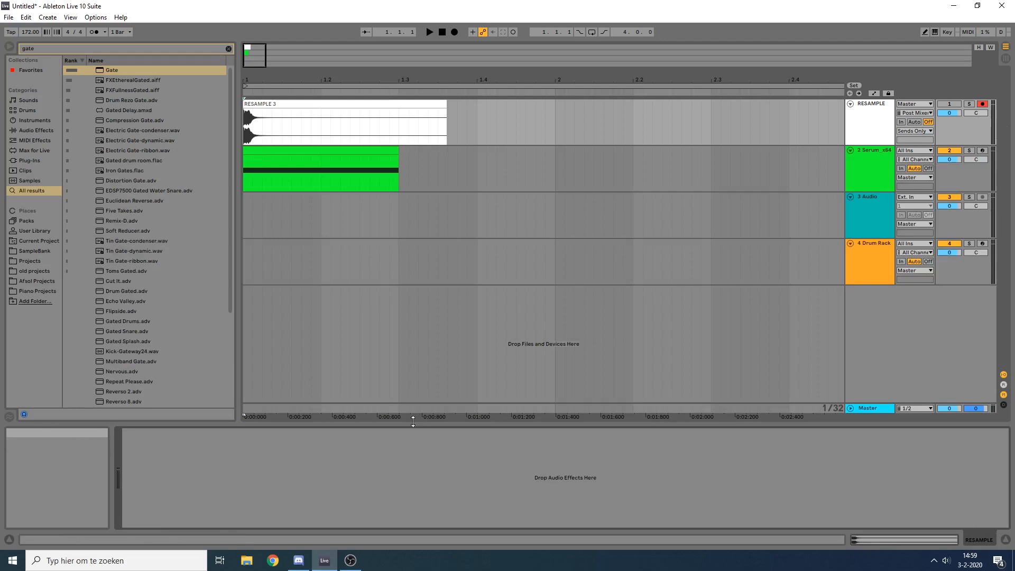
# Step: Check the devices on the Drum Rack track and return to the Serum track's device chain
pyautogui.click(305, 156)
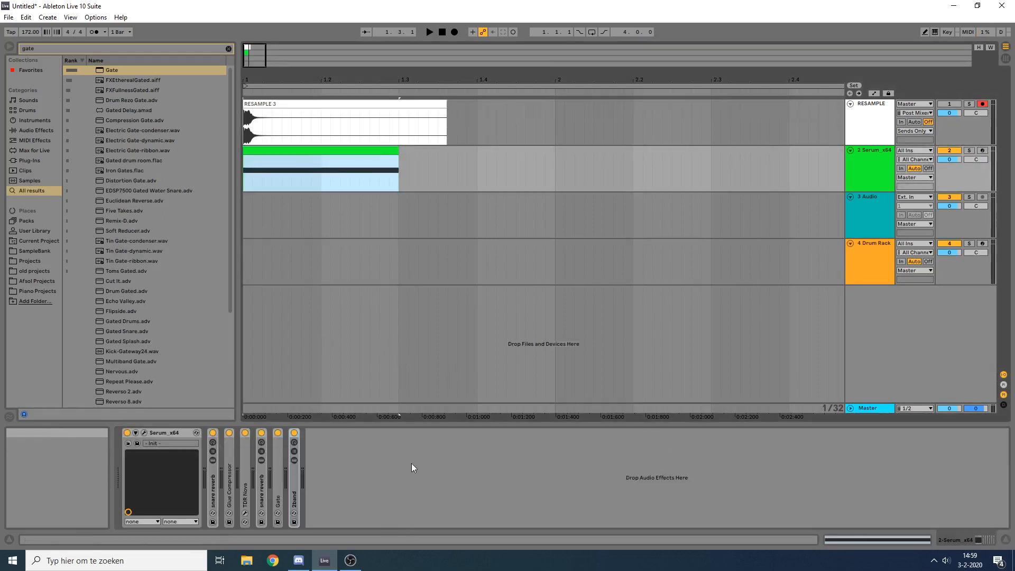
pyautogui.click(217, 492)
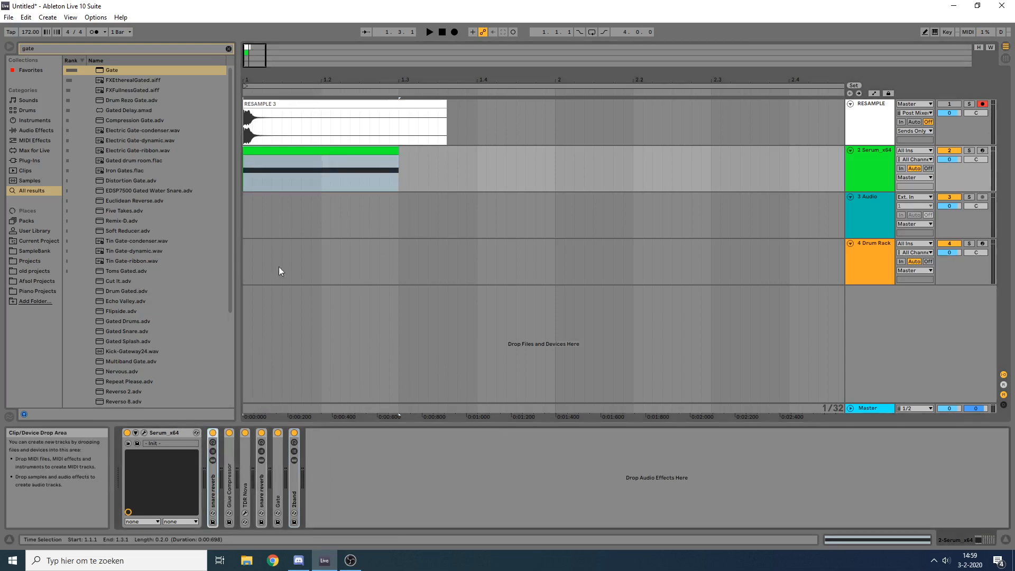
pyautogui.click(861, 265)
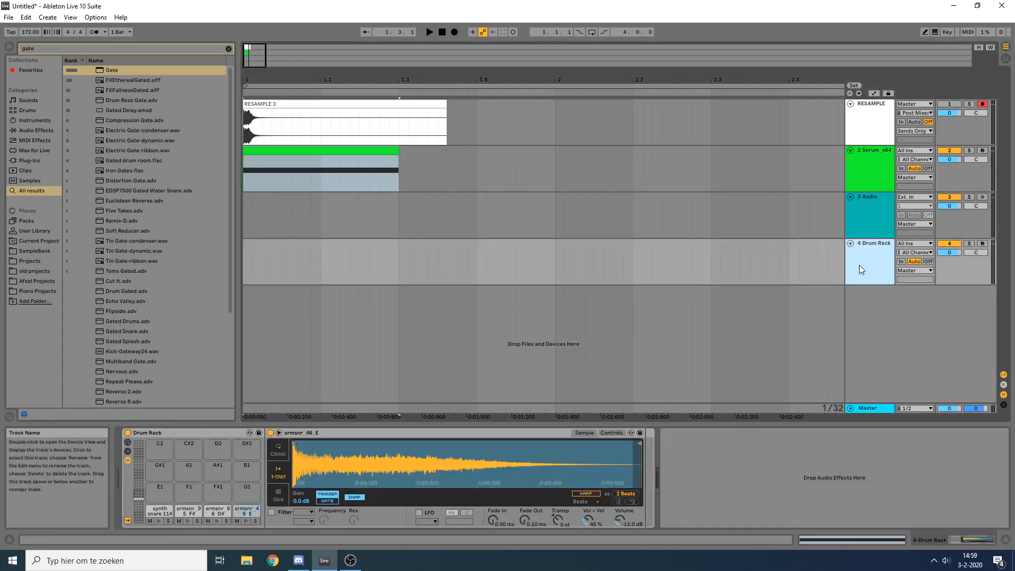
pyautogui.click(891, 176)
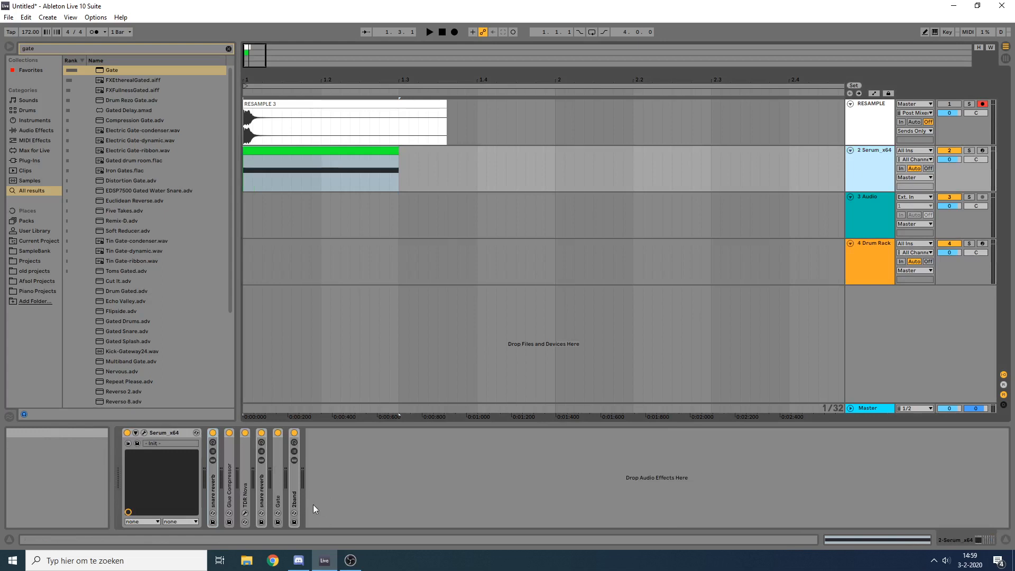
# Step: Select the effects from the first snare reverb through the 2band rack, bypass and re-enable them, and audition the snare
pyautogui.click(215, 477)
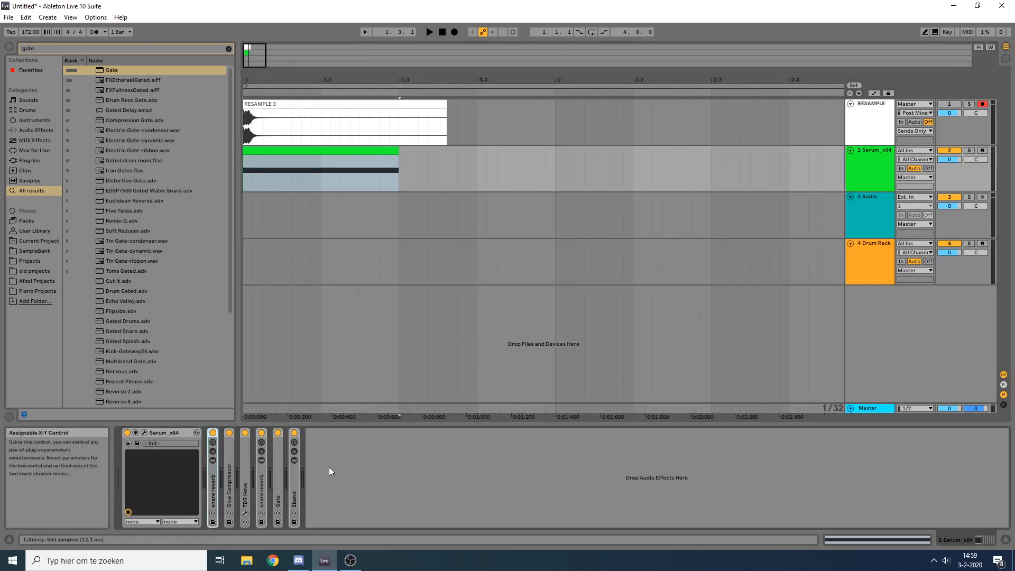
pyautogui.click(340, 152)
pyautogui.click(296, 492)
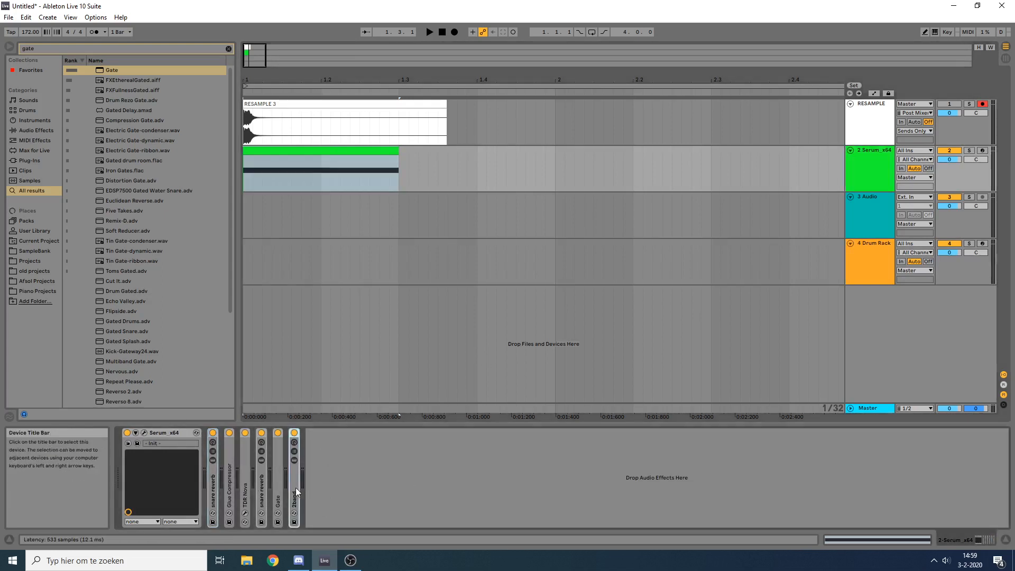
pyautogui.keyDown('shift'); pyautogui.click(212, 478); pyautogui.keyUp('shift')
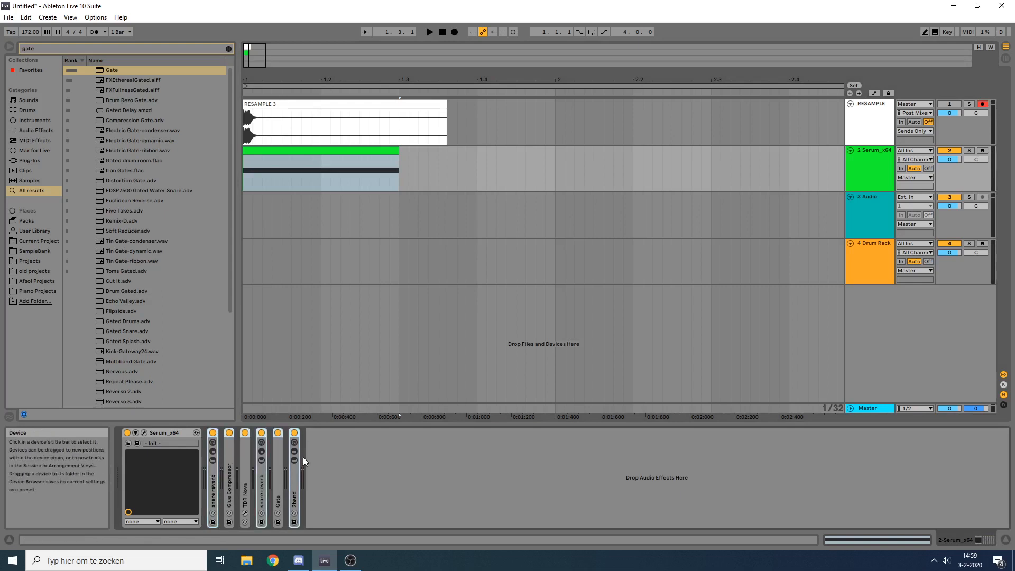
pyautogui.press('0')
pyautogui.press('0')
pyautogui.press('space')
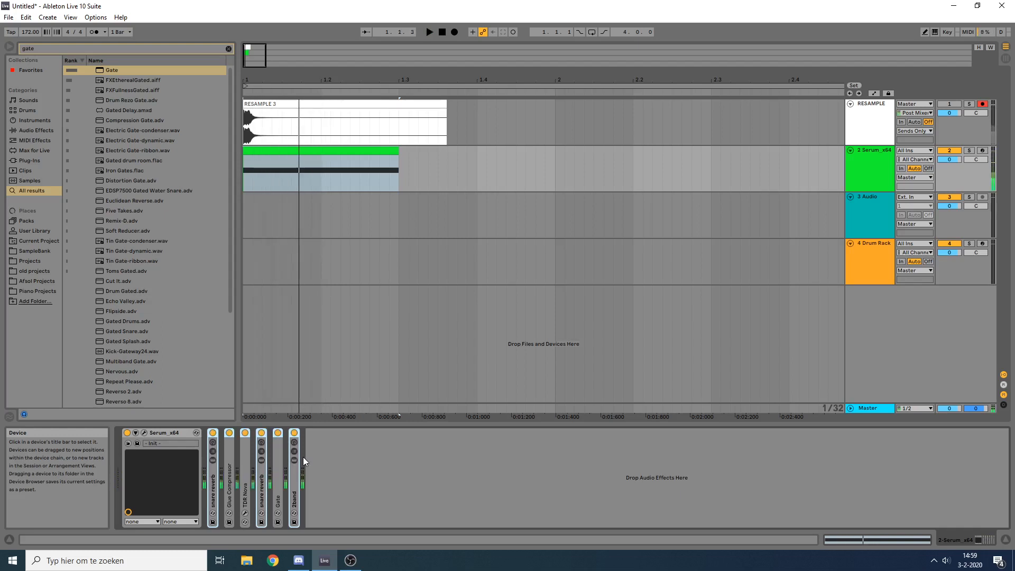
pyautogui.press('space')
pyautogui.press('space')
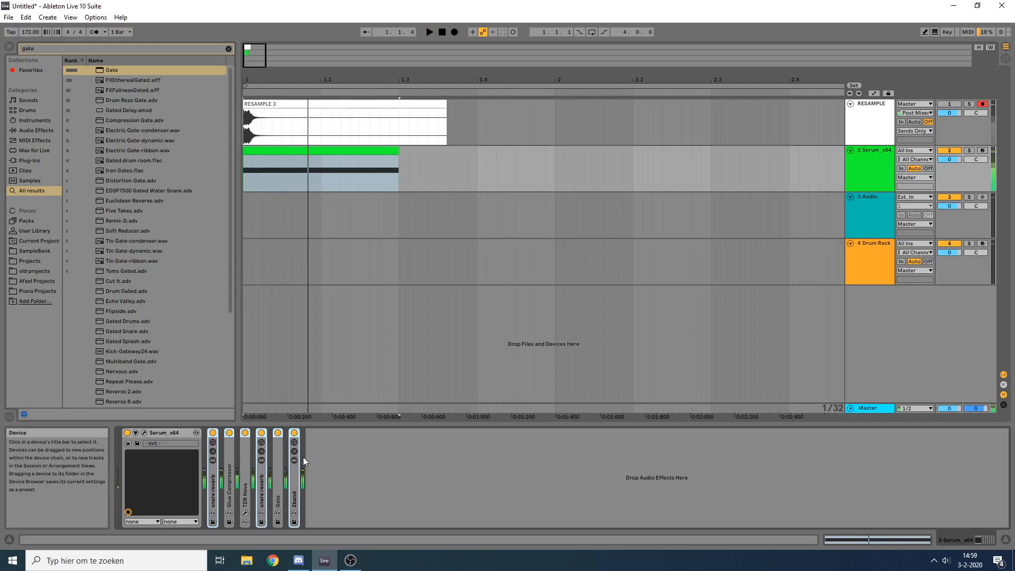